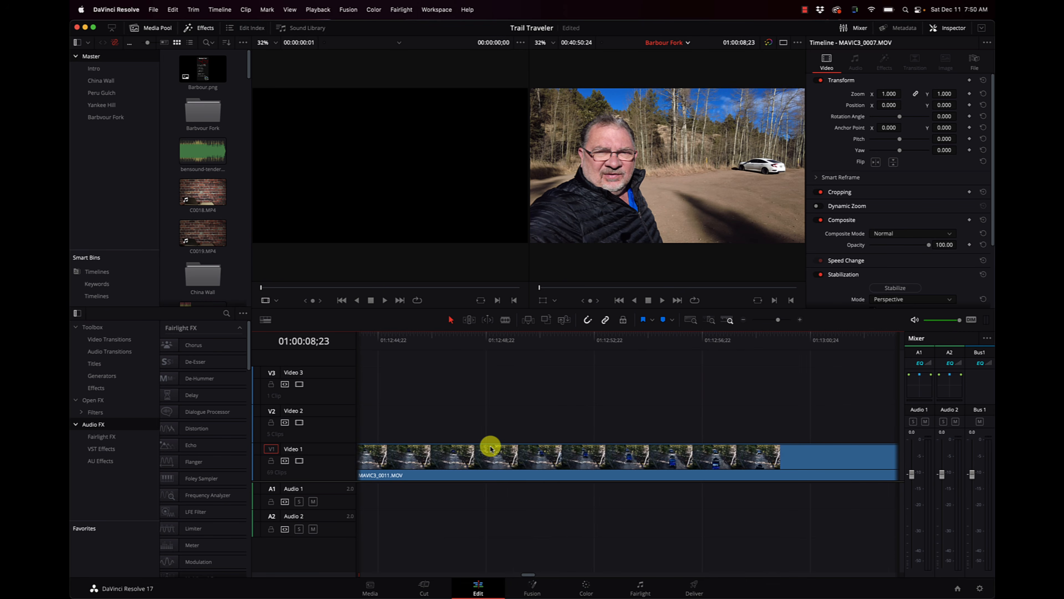
Reset the Fusion composition of the last clip on Video 1, MAVIC3_0007.MOV
{"action": "scroll", "coordinate": [490, 448], "scroll_direction": "right", "scroll_amount": 4}
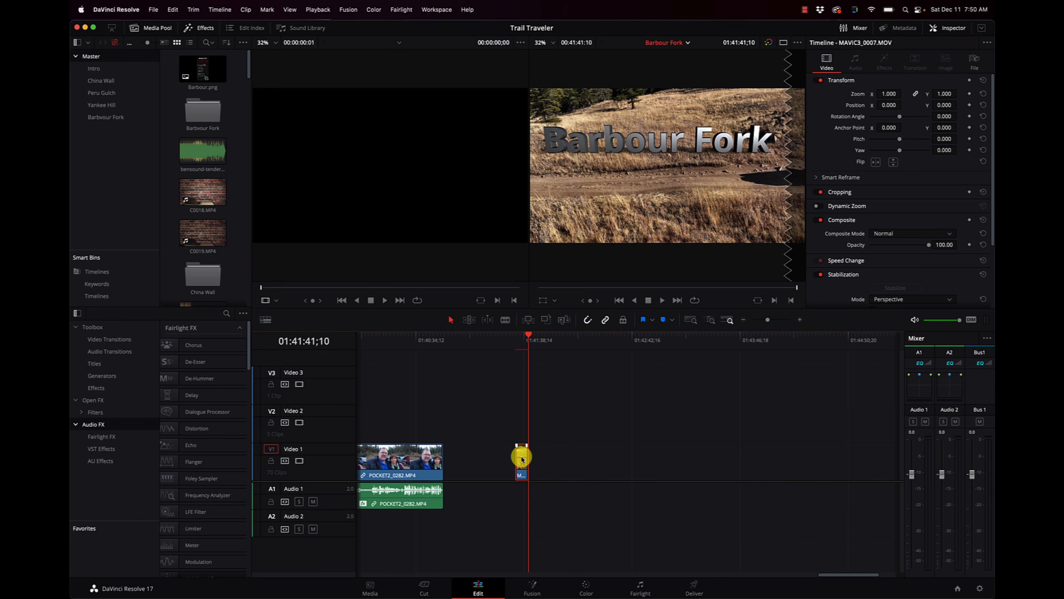
{"action": "right_click", "coordinate": [520, 455]}
{"action": "left_click", "coordinate": [525, 395]}
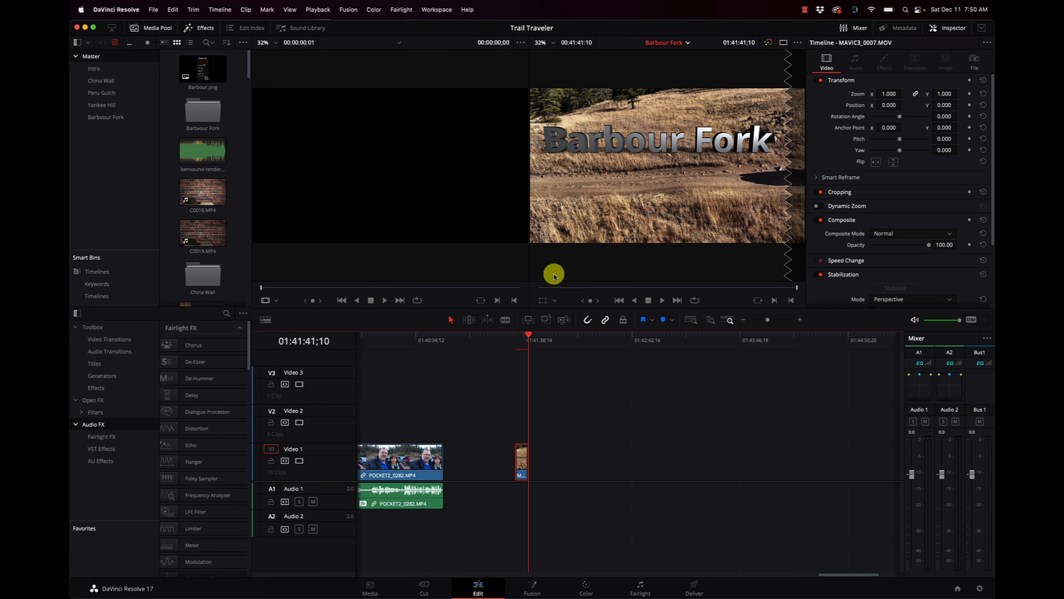
{"action": "right_click", "coordinate": [518, 456]}
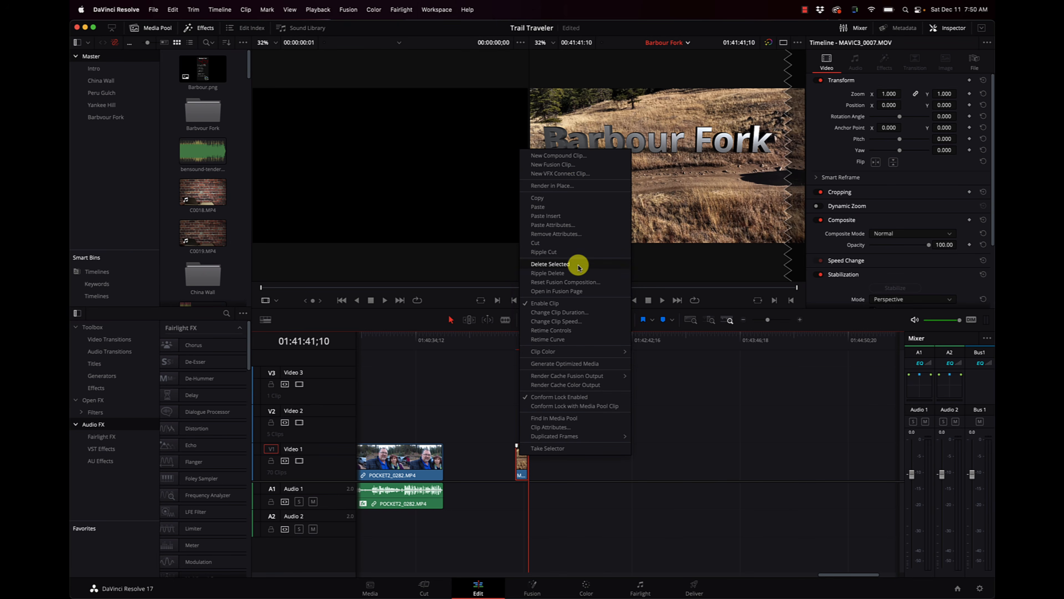
{"action": "left_click", "coordinate": [586, 283]}
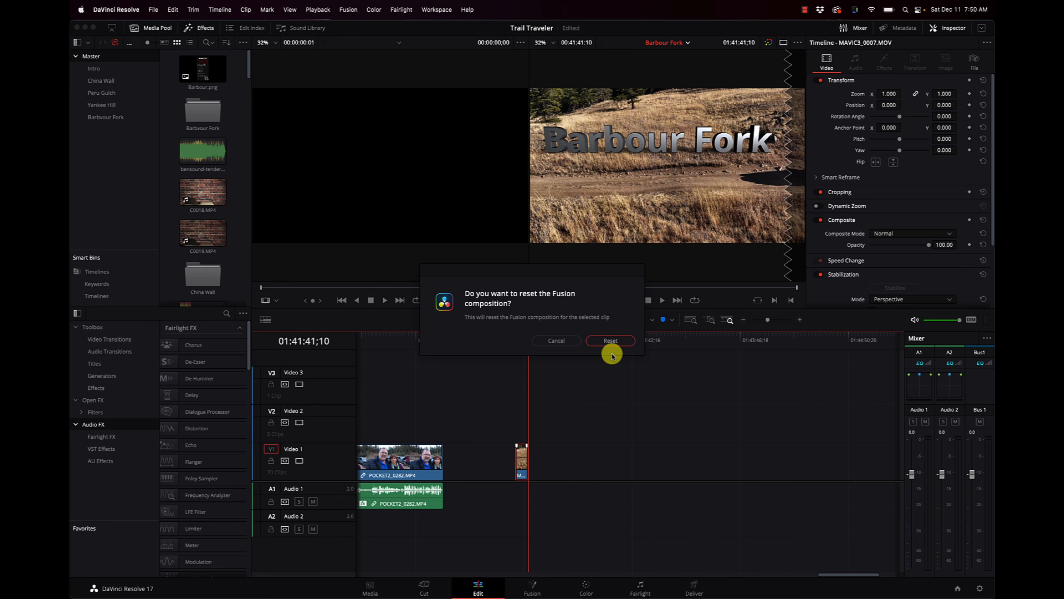
{"action": "left_click", "coordinate": [612, 341]}
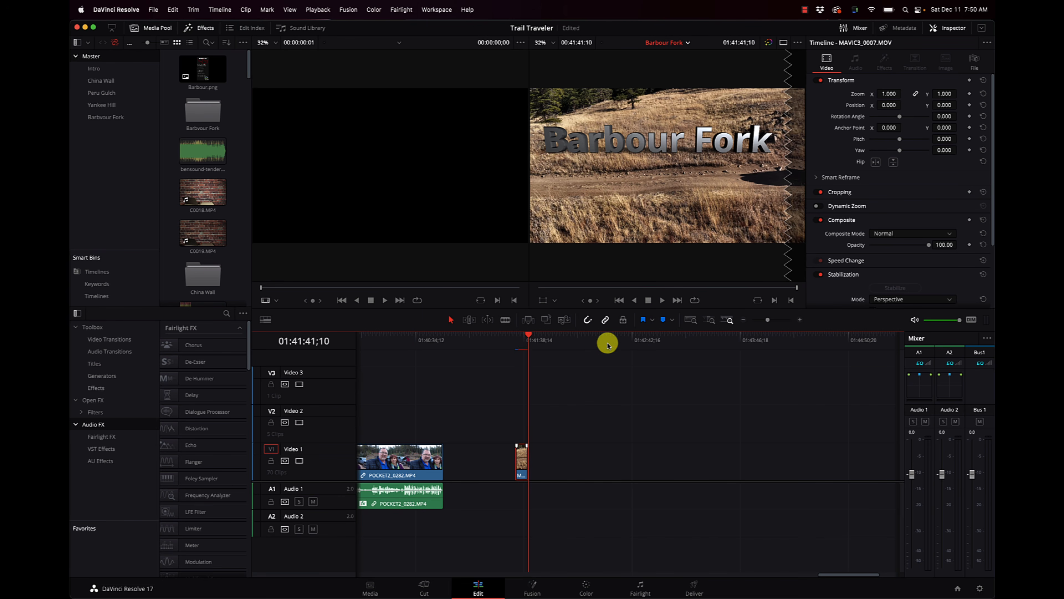
Move the playhead back onto the MAVIC3_0007.MOV clip and open it in the Fusion page's node graph
{"action": "left_click", "coordinate": [519, 342]}
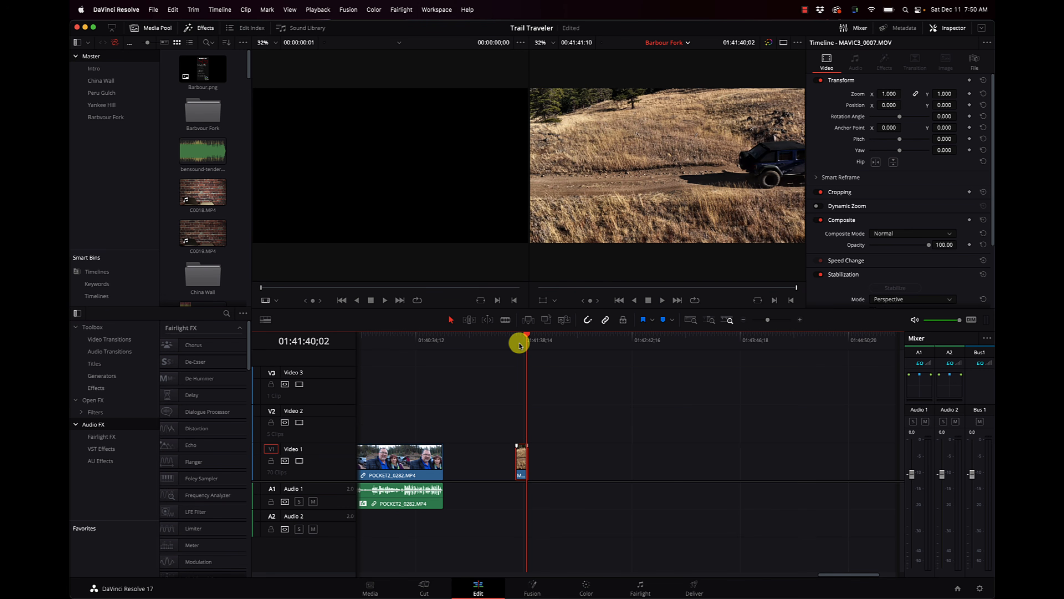
{"action": "left_click", "coordinate": [802, 321]}
{"action": "left_click", "coordinate": [801, 321]}
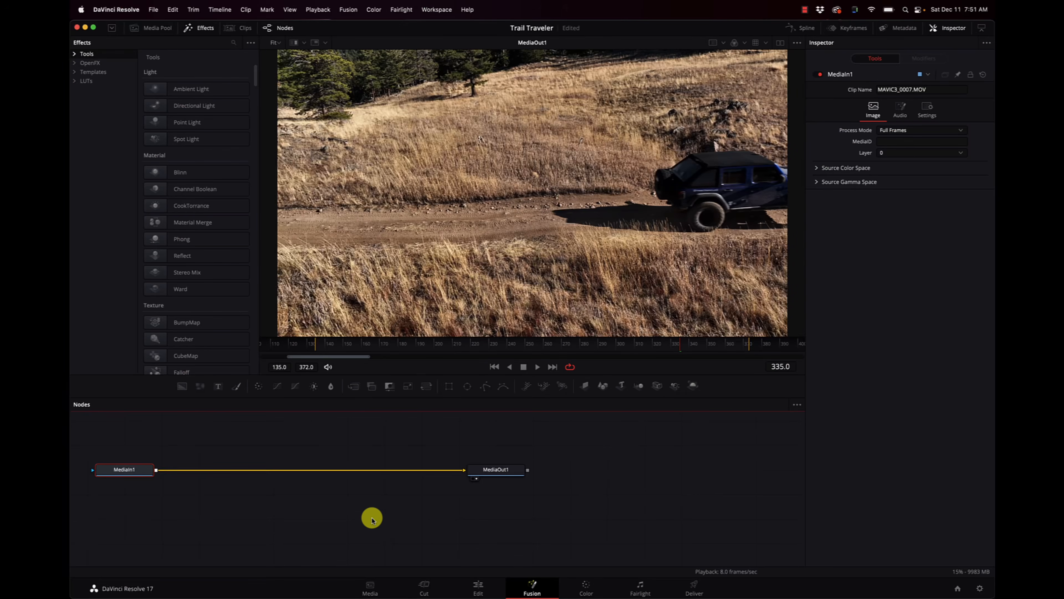
{"action": "scroll", "coordinate": [371, 520], "scroll_direction": "left", "scroll_amount": 5}
{"action": "scroll", "coordinate": [372, 520], "scroll_direction": "up", "scroll_amount": 2}
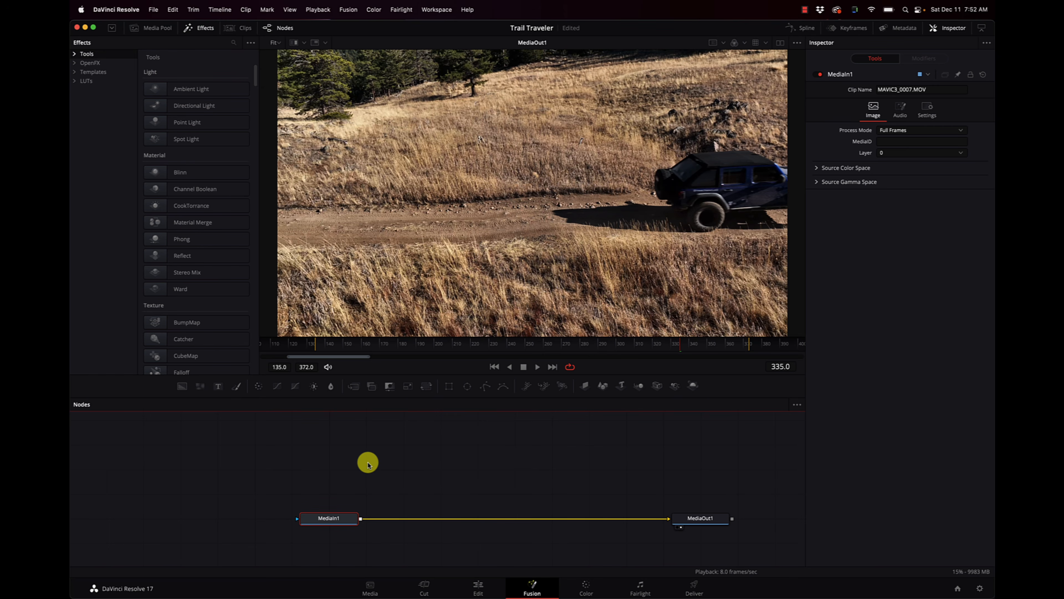
{"action": "key", "text": "shift+space"}
{"action": "type", "text": "spot"}
{"action": "key", "text": "BackSpace"}
{"action": "key", "text": "BackSpace"}
{"action": "key", "text": "BackSpace"}
{"action": "key", "text": "BackSpace"}
{"action": "type", "text": "tt"}
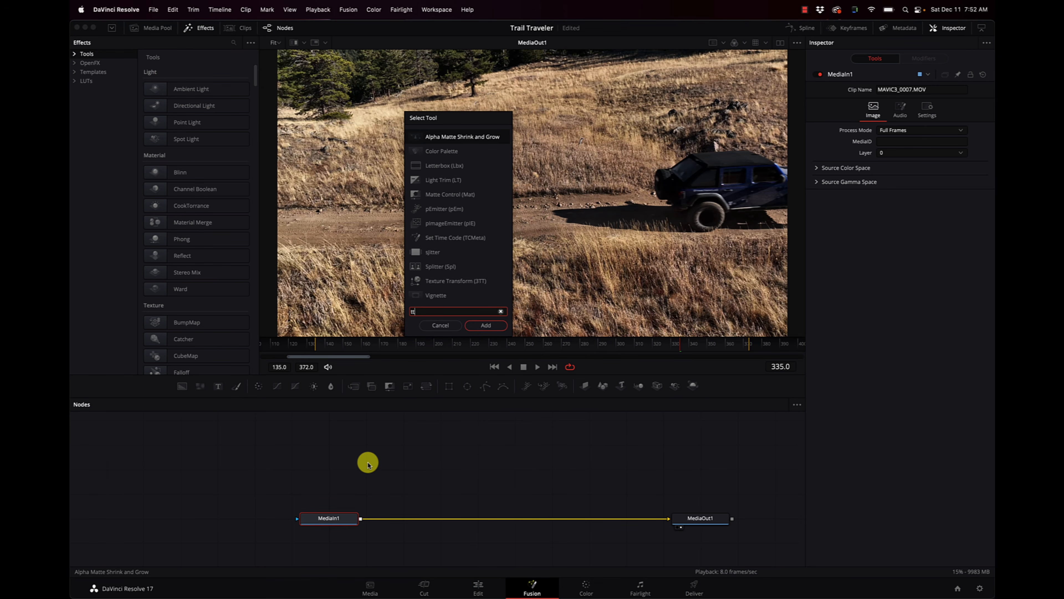
{"action": "key", "text": "BackSpace"}
{"action": "type", "text": "ex"}
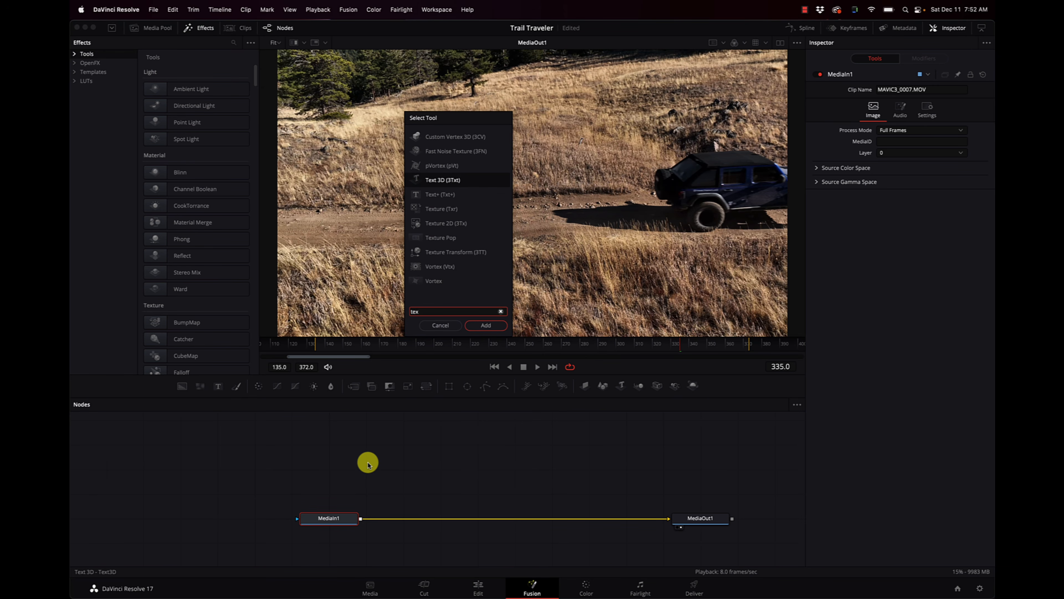
{"action": "key", "text": "Escape"}
Add a Text+ node after MediaIn1 so that it is merged with the footage
{"action": "key", "text": "shift+space"}
{"action": "type", "text": "spot"}
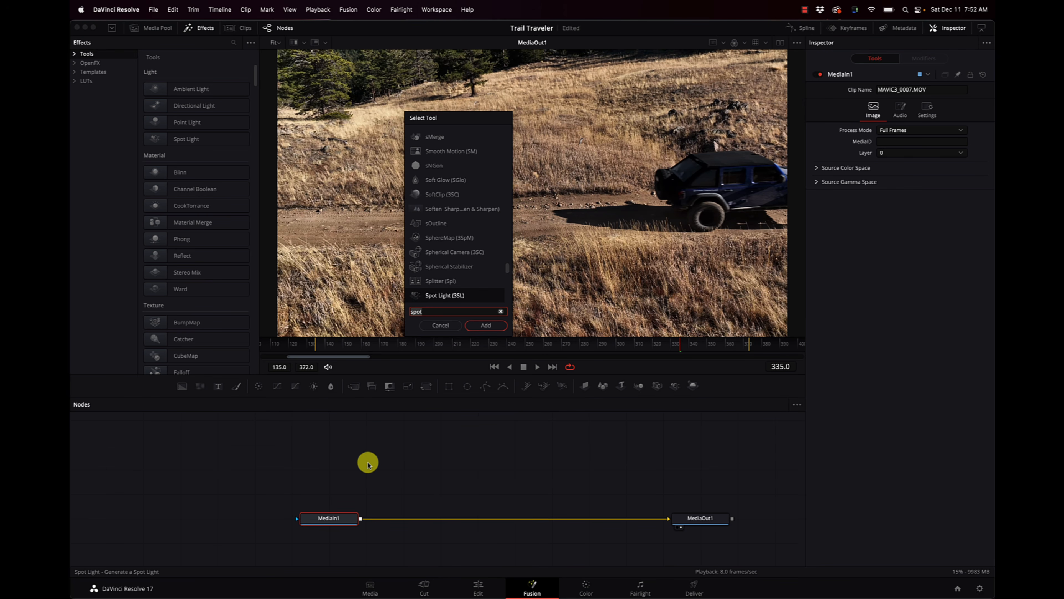
{"action": "type", "text": "text"}
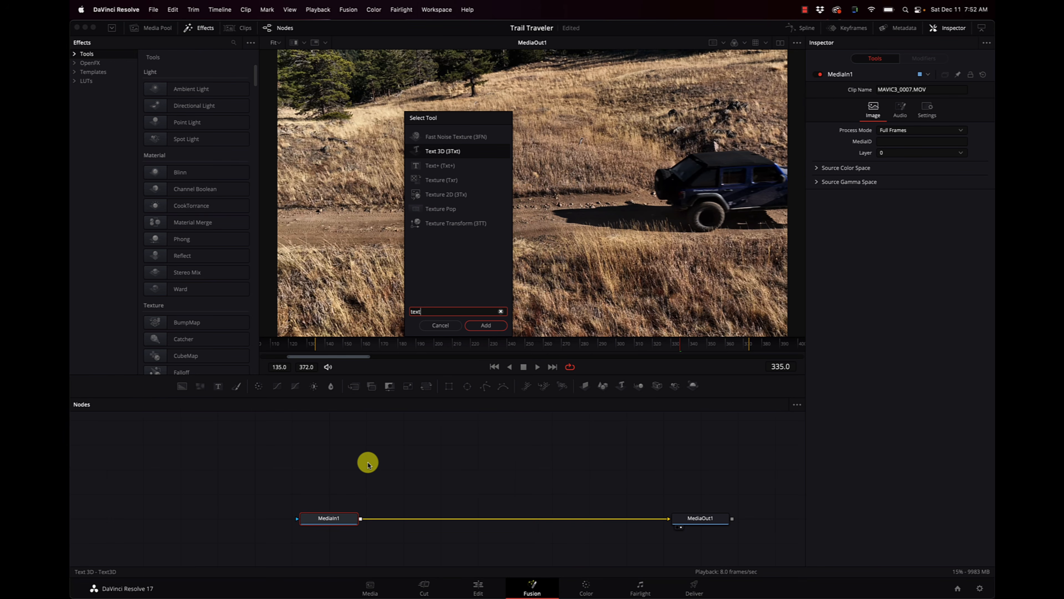
{"action": "key", "text": "Down"}
{"action": "key", "text": "Return"}
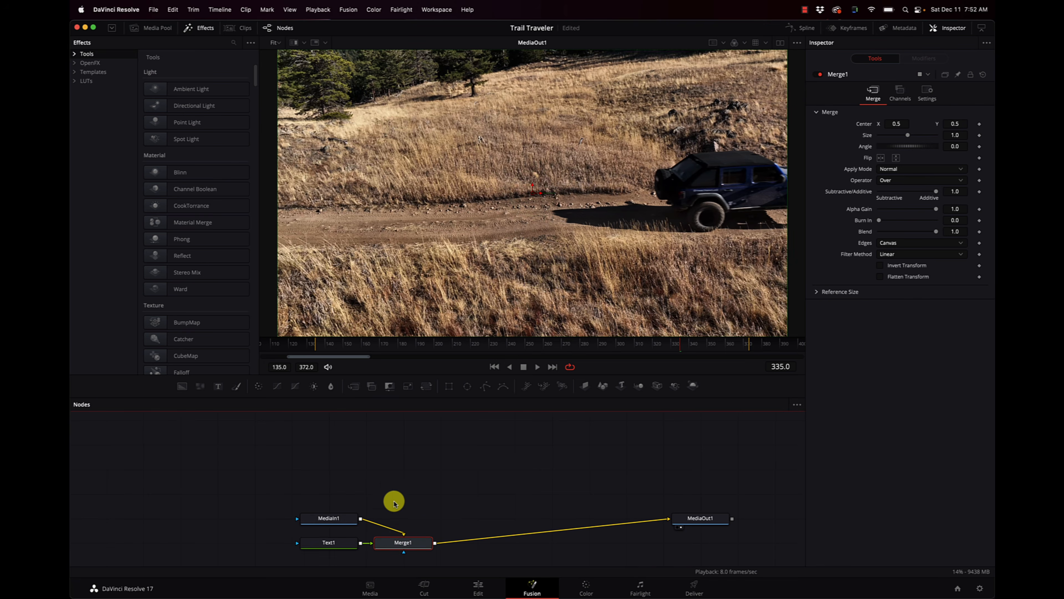
Move the MediaIn1, Text1 and Merge1 nodes together higher up in the node graph
{"action": "left_click_drag", "start_coordinate": [450, 557], "coordinate": [332, 507]}
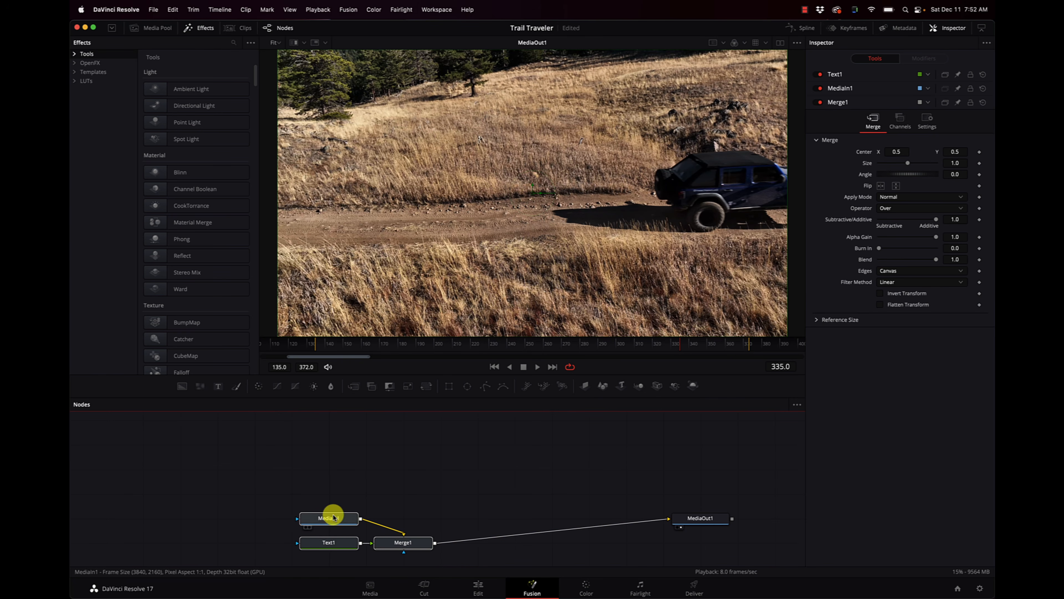
{"action": "left_click_drag", "start_coordinate": [412, 552], "coordinate": [425, 502]}
Enter "Barbour Fork" as the text of Text1 and enlarge it to a size of about 0.15
{"action": "left_click", "coordinate": [343, 494]}
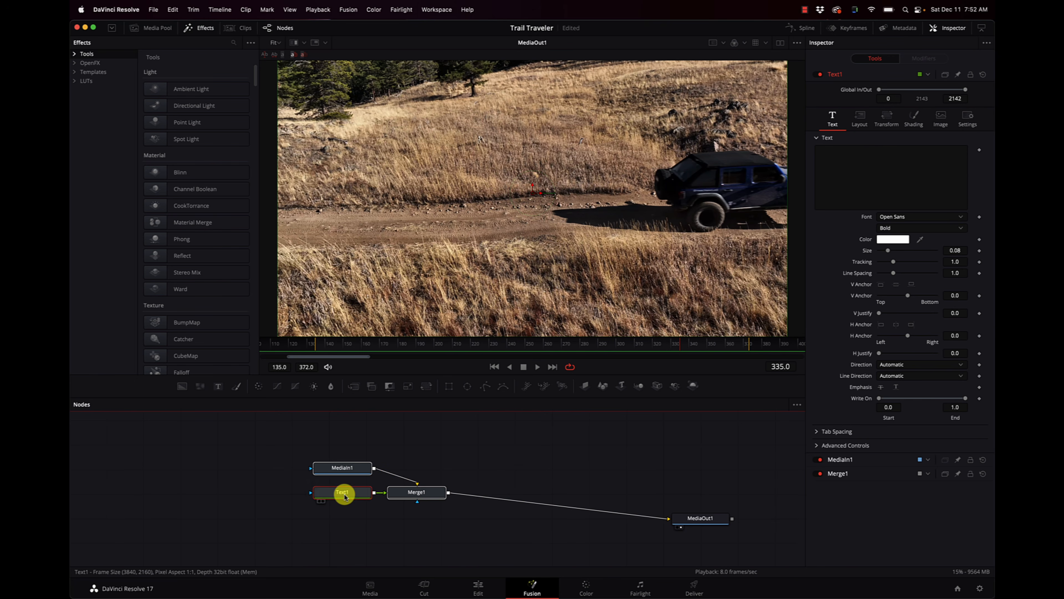
{"action": "type", "text": "Barbour Fork"}
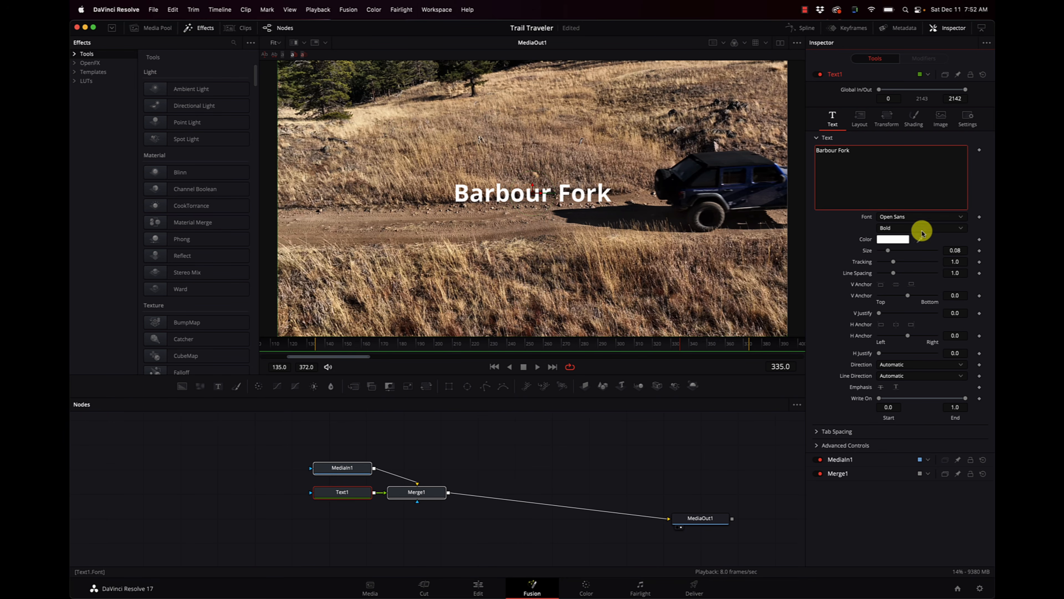
{"action": "left_click_drag", "start_coordinate": [889, 251], "coordinate": [896, 256]}
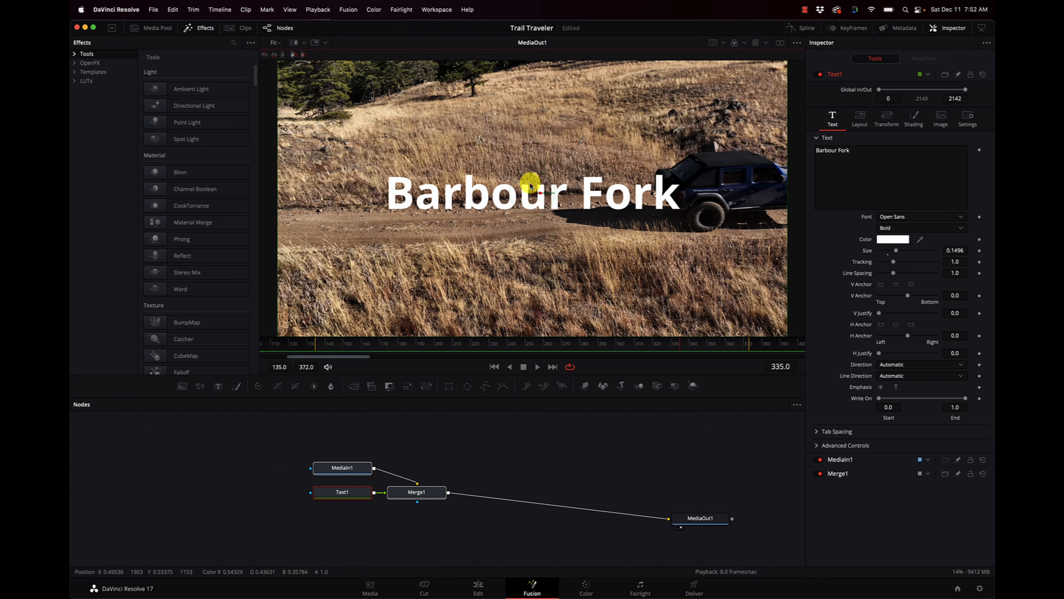
Play through the clip to check the title's placement and move the title onto the grass below the dirt road
{"action": "left_click_drag", "start_coordinate": [534, 187], "coordinate": [526, 147]}
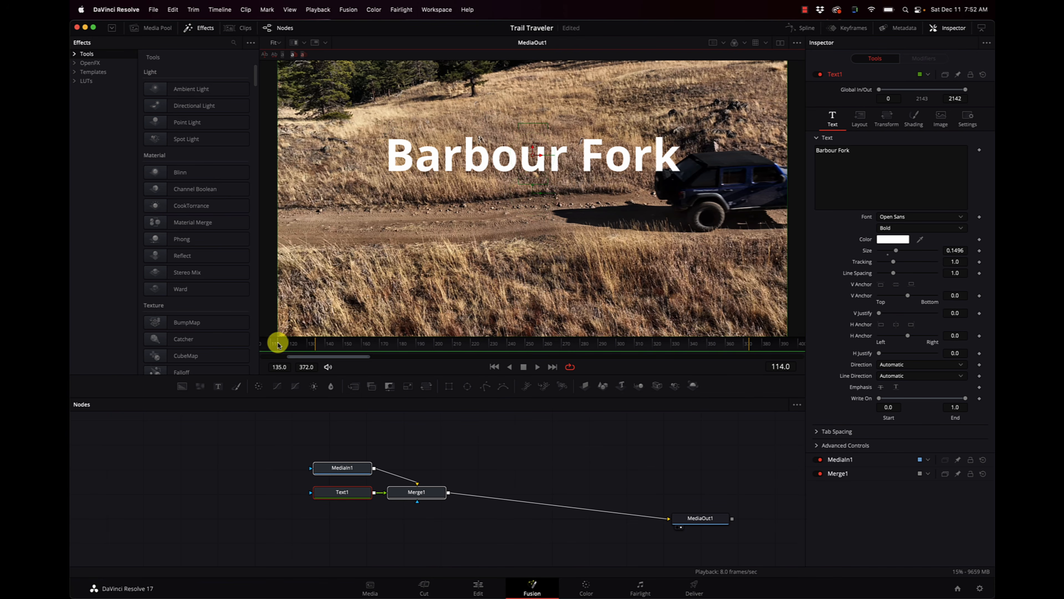
{"action": "left_click_drag", "start_coordinate": [279, 345], "coordinate": [244, 348]}
{"action": "key", "text": "space"}
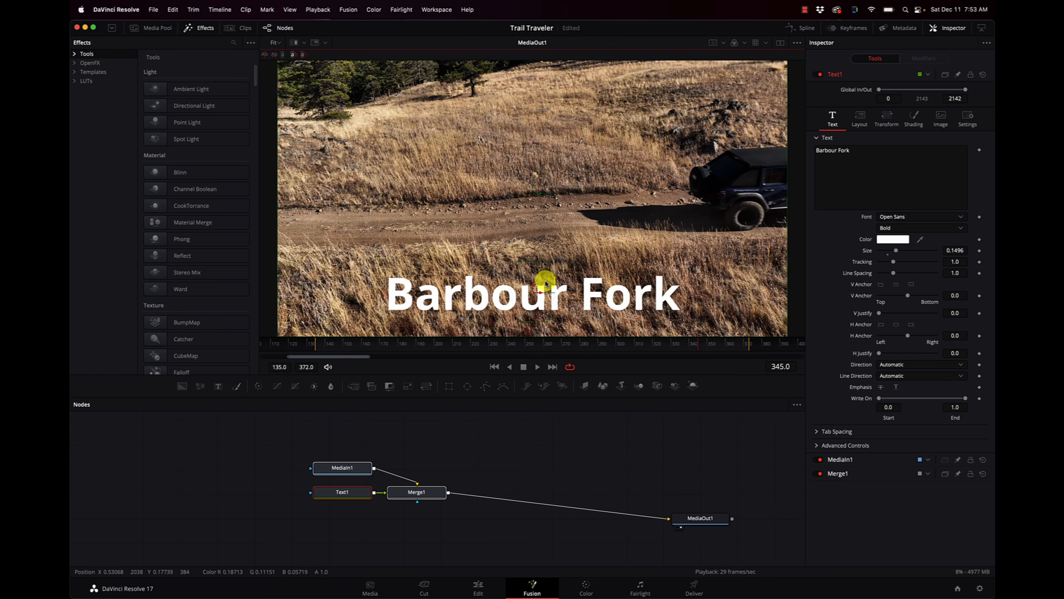
{"action": "left_click", "coordinate": [265, 341]}
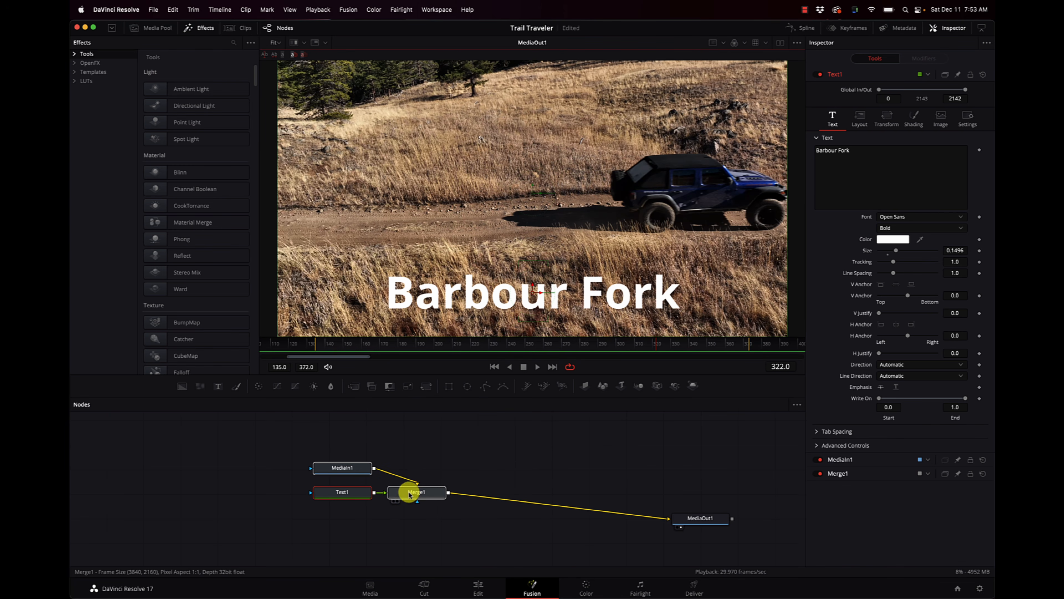
Spread the text and merge nodes away from MediaIn1 and insert a Planar Tracker directly after MediaIn1
{"action": "left_click_drag", "start_coordinate": [420, 518], "coordinate": [463, 529]}
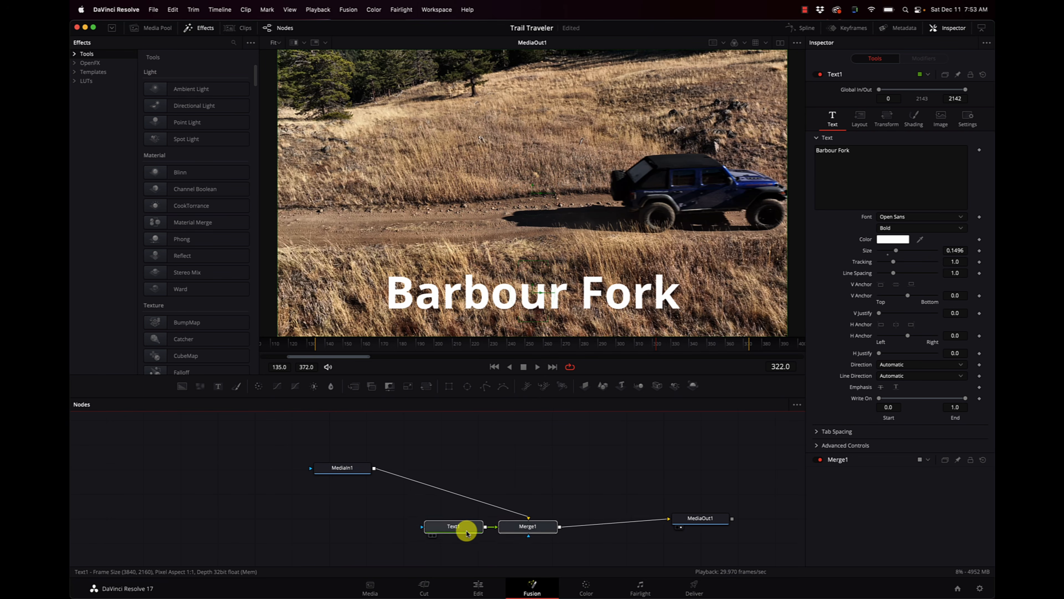
{"action": "left_click_drag", "start_coordinate": [351, 469], "coordinate": [339, 470]}
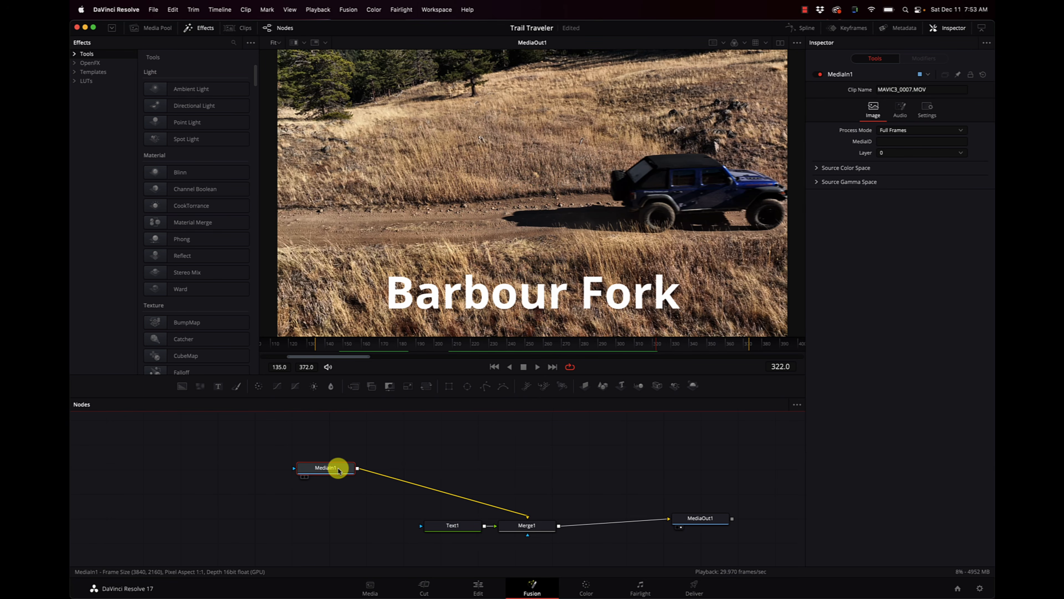
{"action": "key", "text": "shift+space"}
{"action": "type", "text": "text"}
{"action": "type", "text": "plan"}
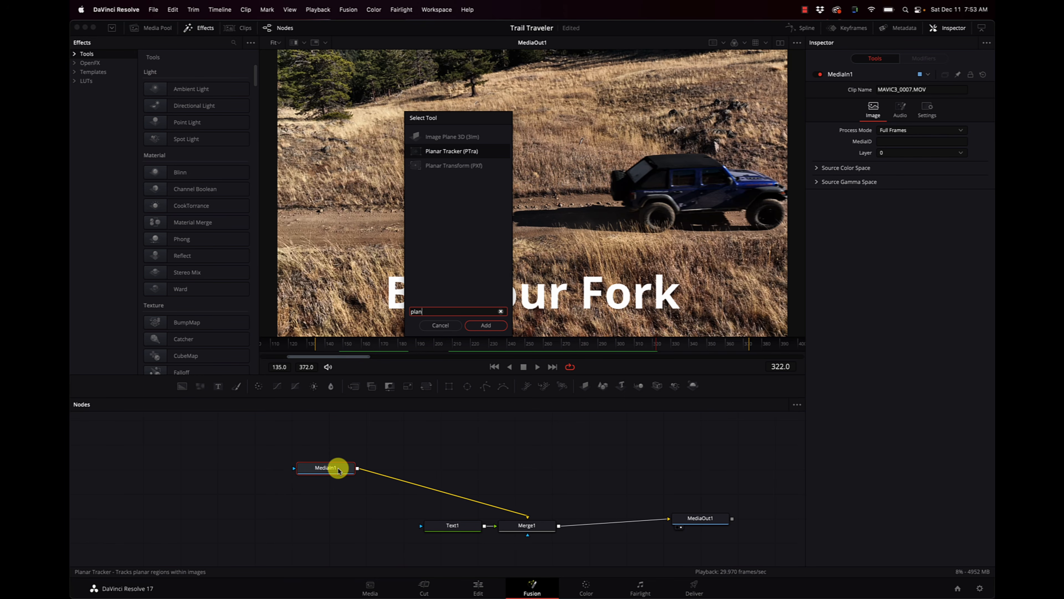
{"action": "key", "text": "Return"}
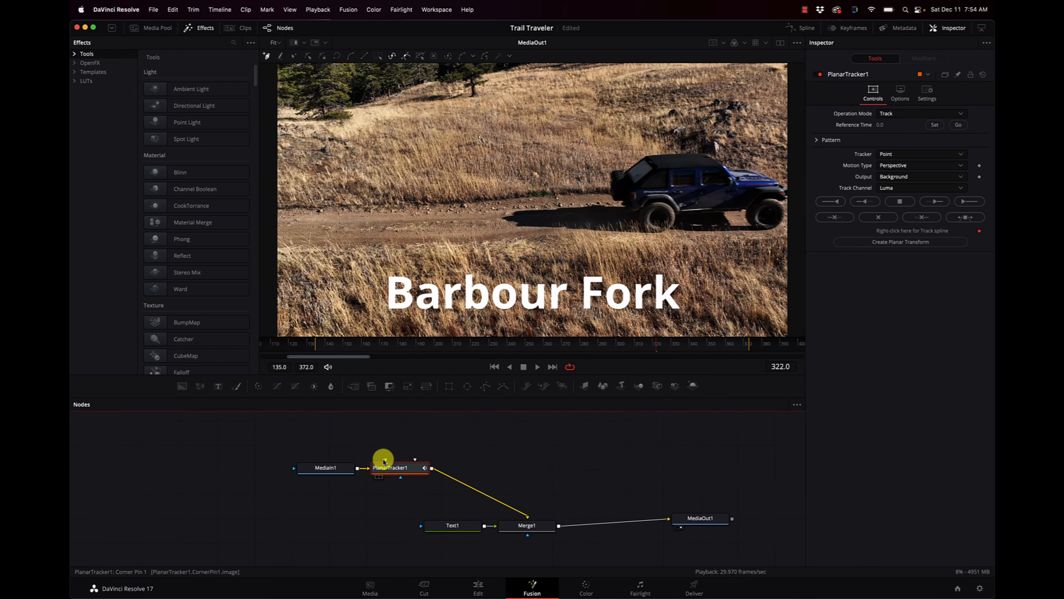
Draw a closed rectangular tracking pattern on the grass around the Barbour Fork title
{"action": "left_click", "coordinate": [383, 265]}
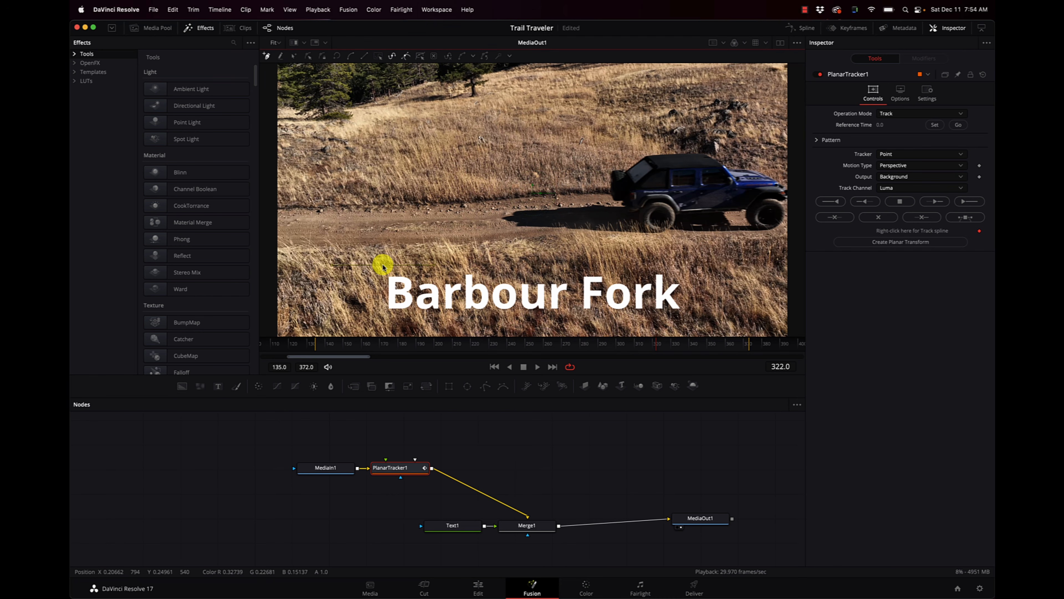
{"action": "left_click", "coordinate": [690, 265]}
{"action": "left_click", "coordinate": [696, 320]}
{"action": "left_click", "coordinate": [375, 319]}
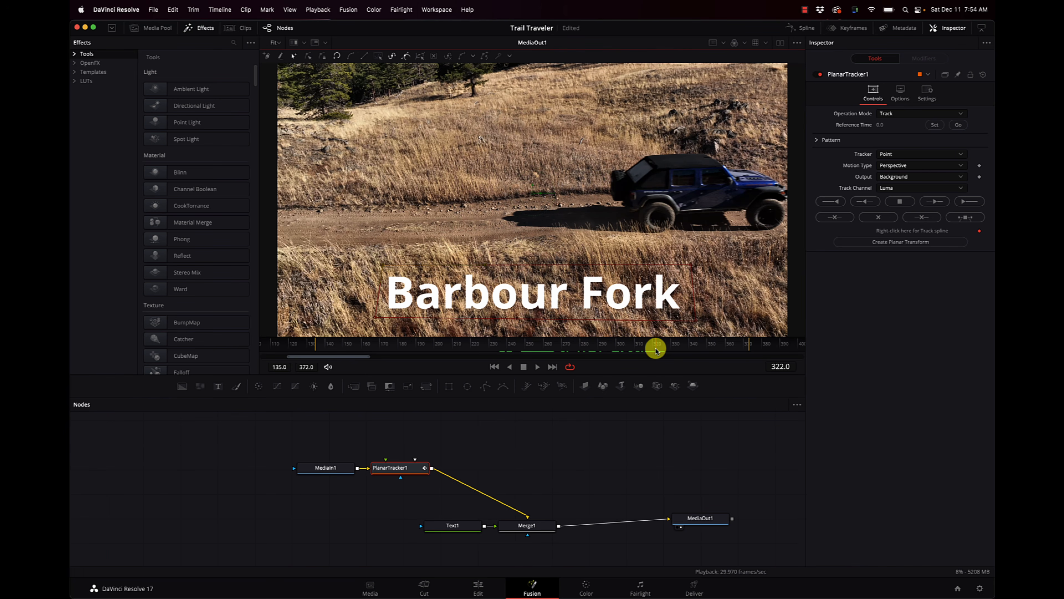
Go to the clip's first frame, 135, and set the planar tracker's motion type to Translation
{"action": "left_click_drag", "start_coordinate": [656, 351], "coordinate": [321, 357]}
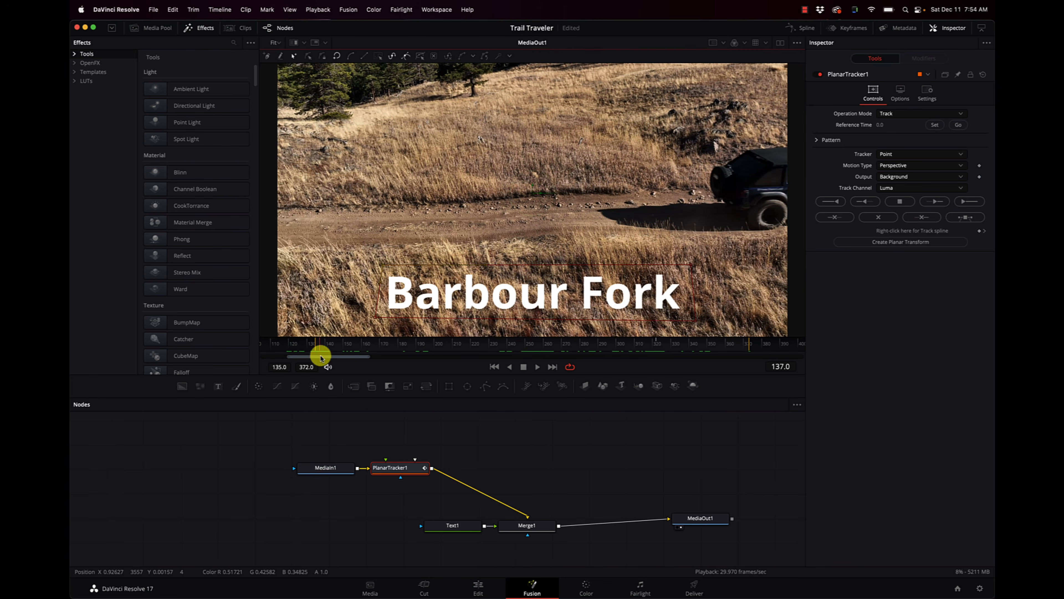
{"action": "left_click", "coordinate": [493, 366]}
{"action": "left_click", "coordinate": [315, 352]}
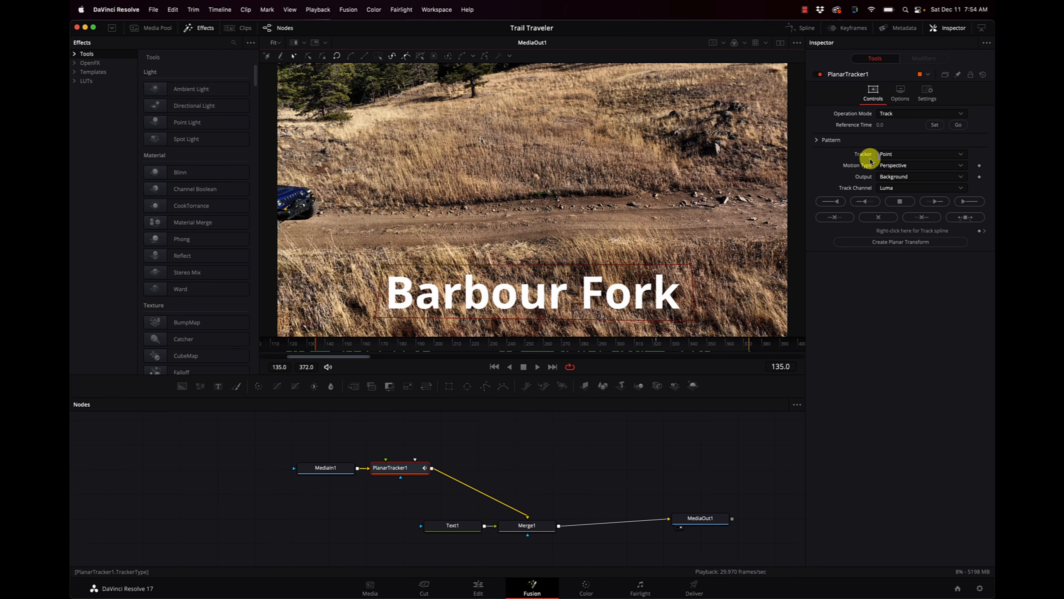
{"action": "left_click", "coordinate": [909, 166]}
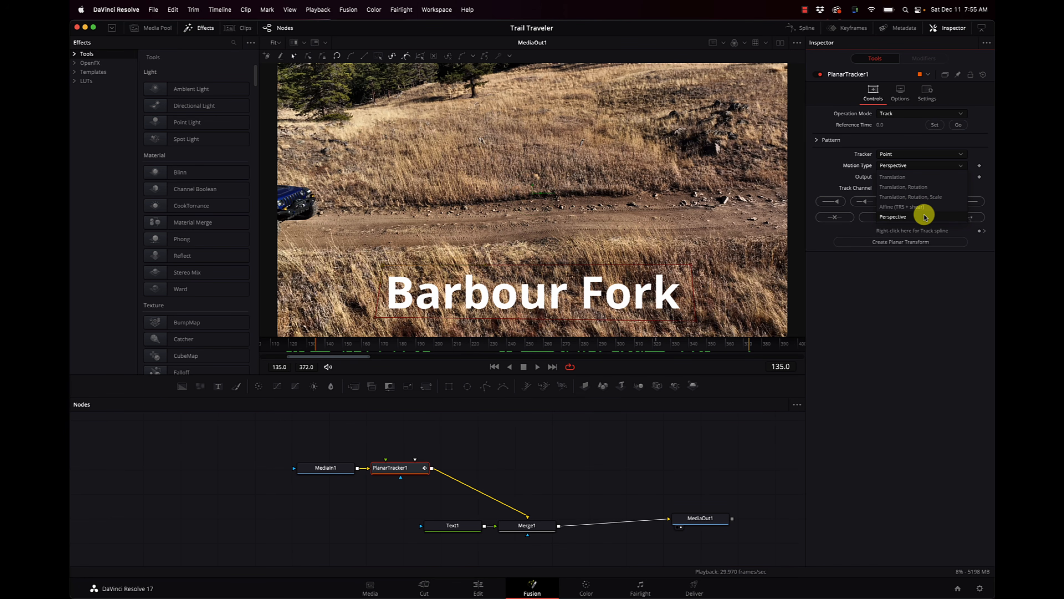
{"action": "left_click", "coordinate": [917, 179]}
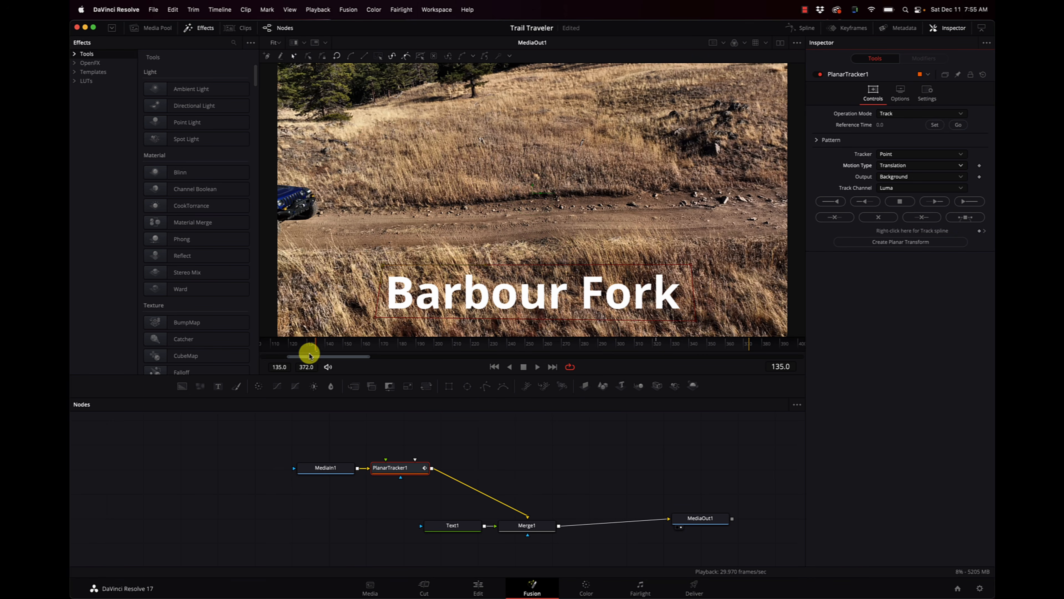
Set the planar tracker's reference time to frame 135 and track the pattern forward to the end of the clip
{"action": "left_click", "coordinate": [975, 206]}
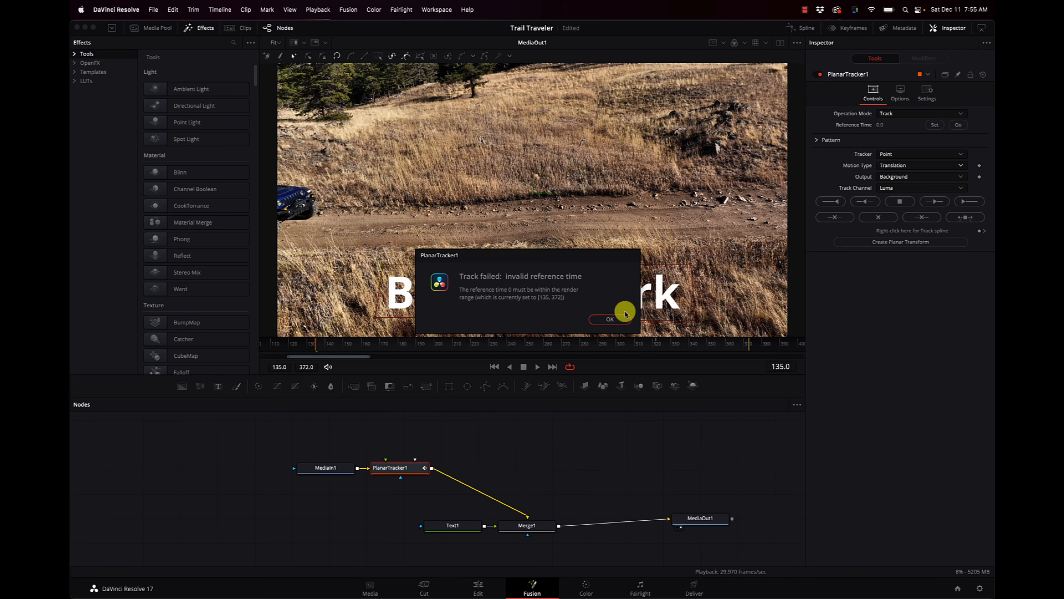
{"action": "left_click", "coordinate": [610, 318]}
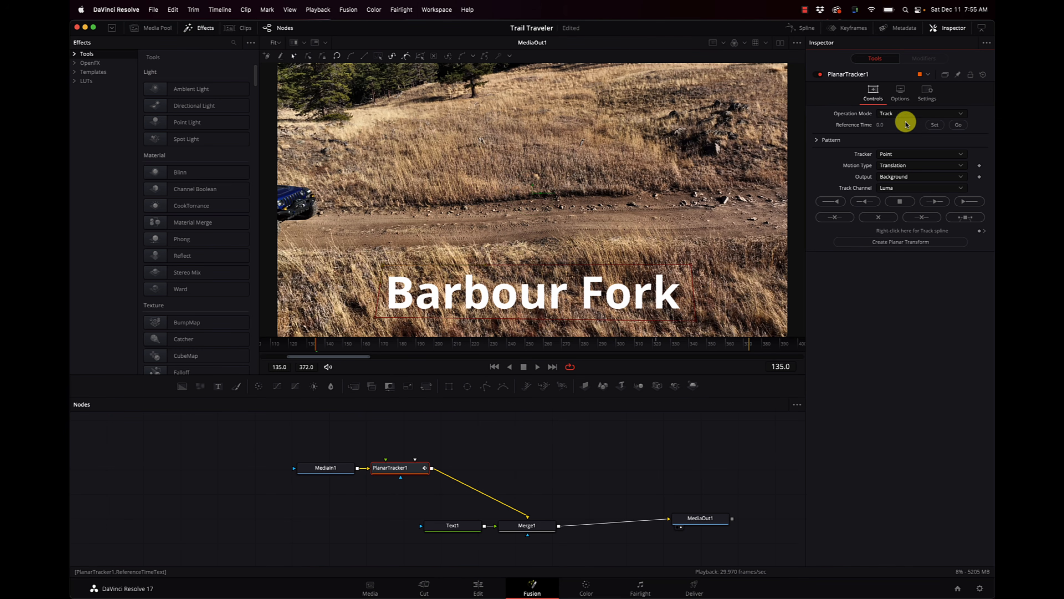
{"action": "left_click", "coordinate": [934, 126]}
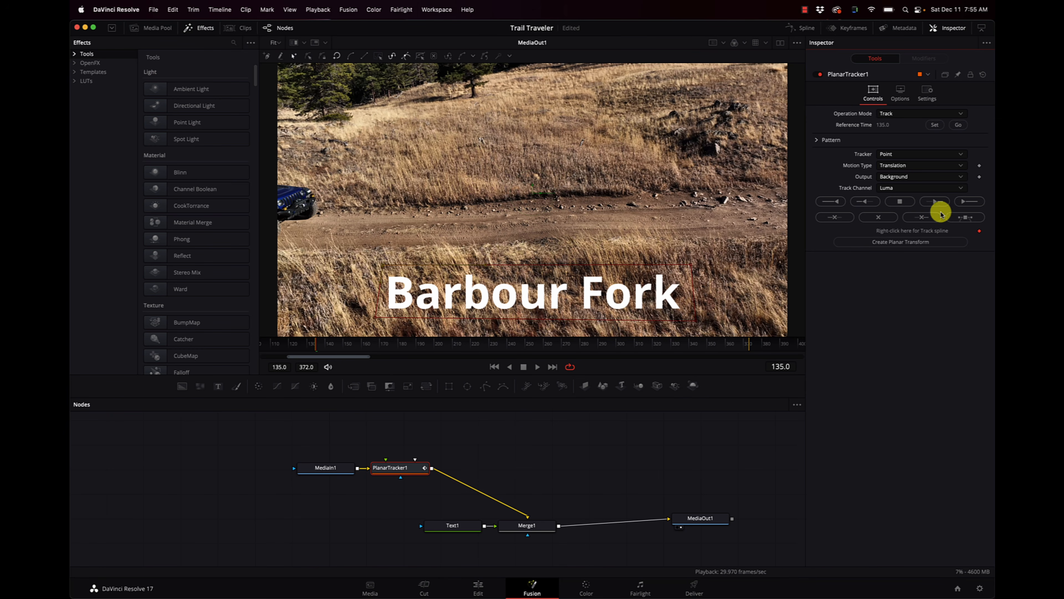
{"action": "left_click", "coordinate": [967, 202]}
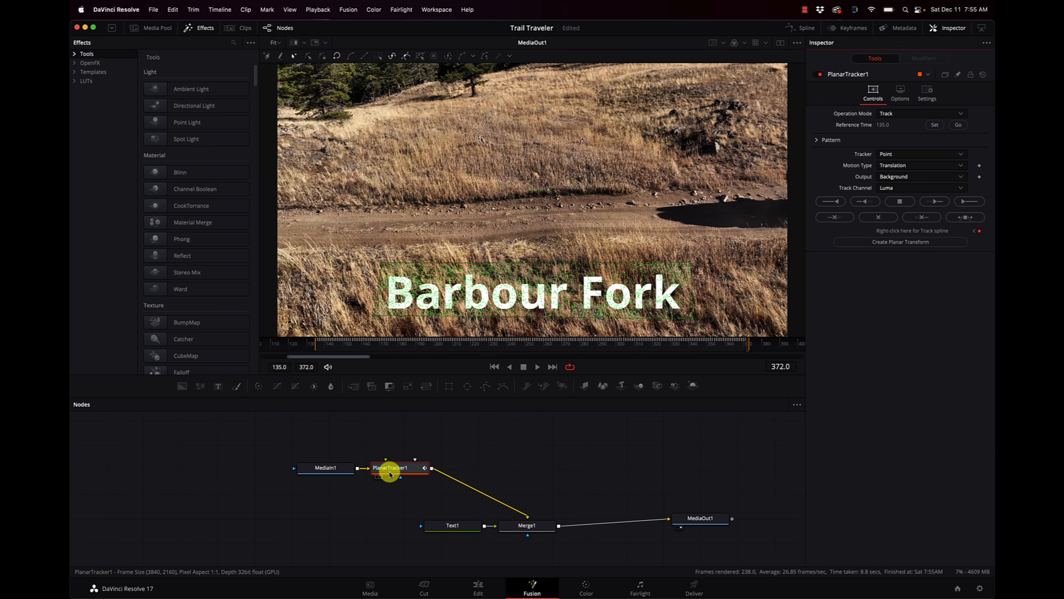
Move the PlanarTracker1 node farther away from MediaIn1 in the node graph
{"action": "left_click_drag", "start_coordinate": [383, 475], "coordinate": [421, 477]}
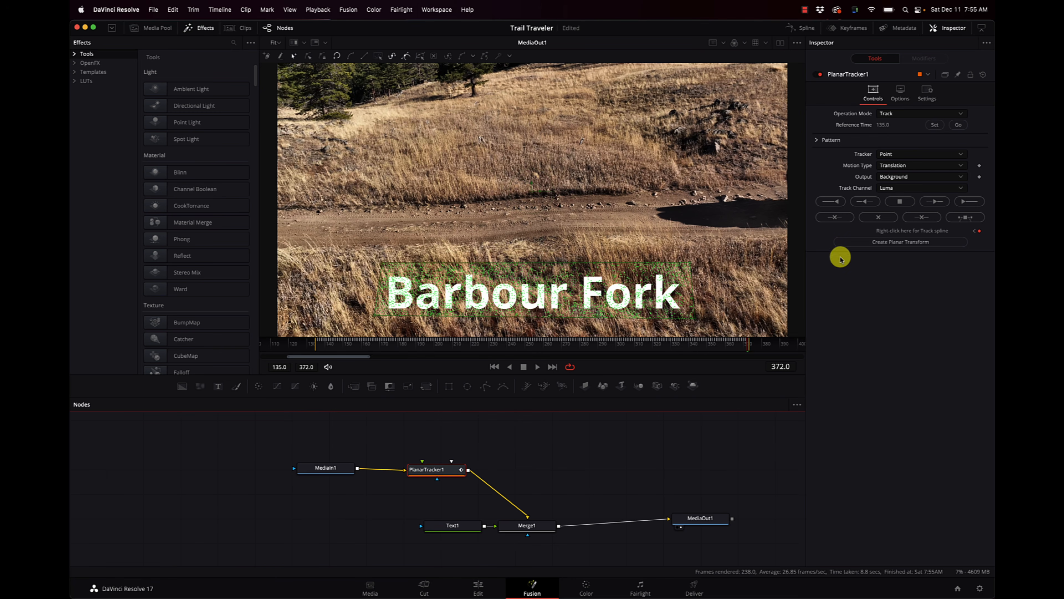
Create a planar transform from the track, detach PlanarTracker1, and insert the PlanarTransform1 node between Text1 and Merge1 for playback
{"action": "left_click", "coordinate": [910, 247]}
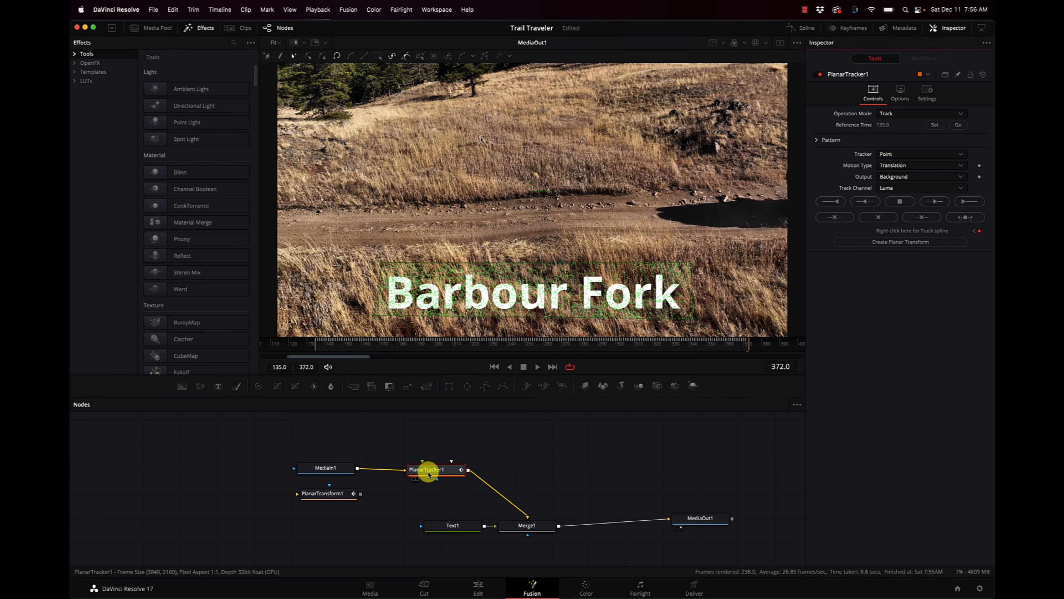
{"action": "left_click_drag", "start_coordinate": [435, 471], "coordinate": [251, 448]}
{"action": "left_click_drag", "start_coordinate": [467, 527], "coordinate": [328, 525]}
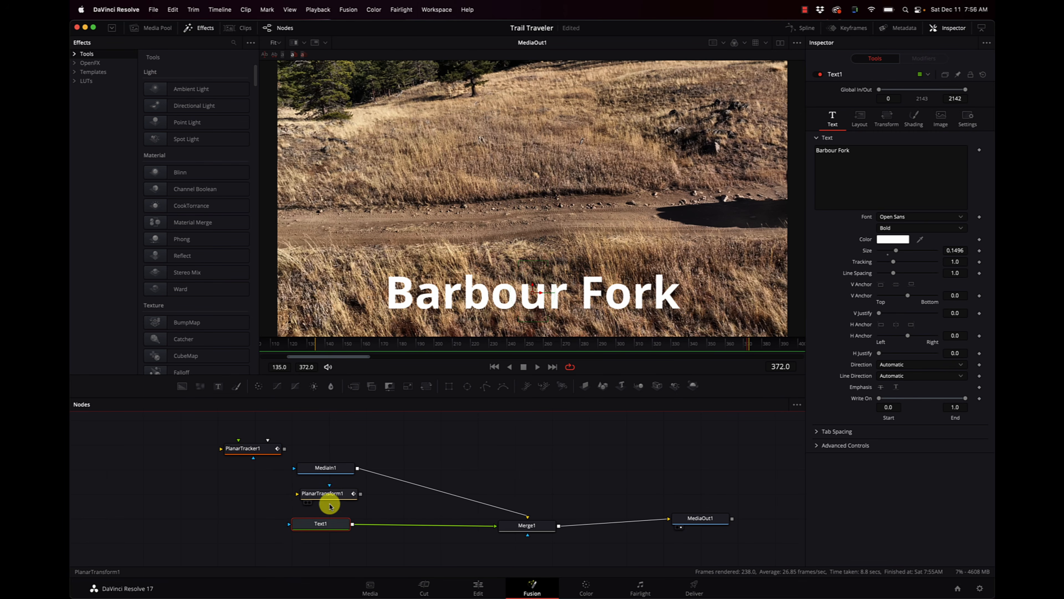
{"action": "left_click_drag", "start_coordinate": [330, 498], "coordinate": [438, 524]}
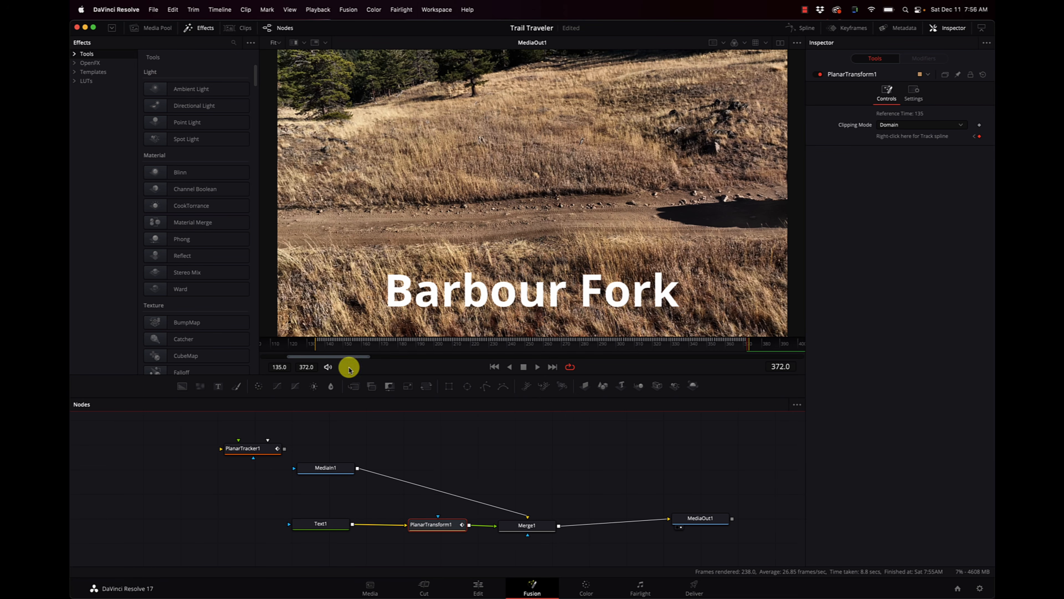
{"action": "left_click", "coordinate": [538, 367]}
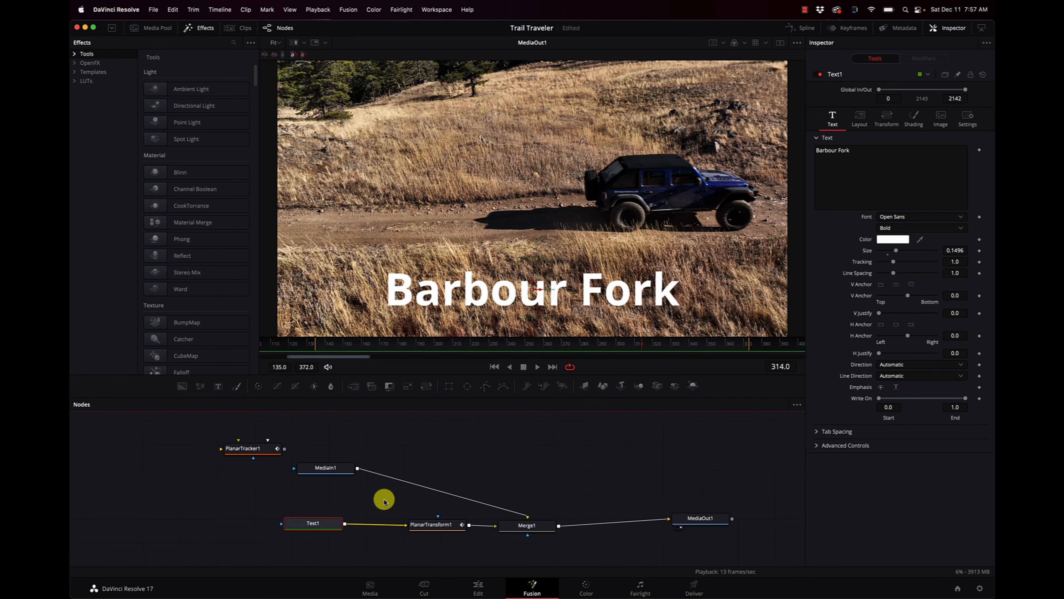
Rotate the characters of the Text1 title around X to about -367.8
{"action": "left_click_drag", "start_coordinate": [349, 513], "coordinate": [430, 480]}
{"action": "scroll", "coordinate": [389, 490], "scroll_direction": "right", "scroll_amount": 5}
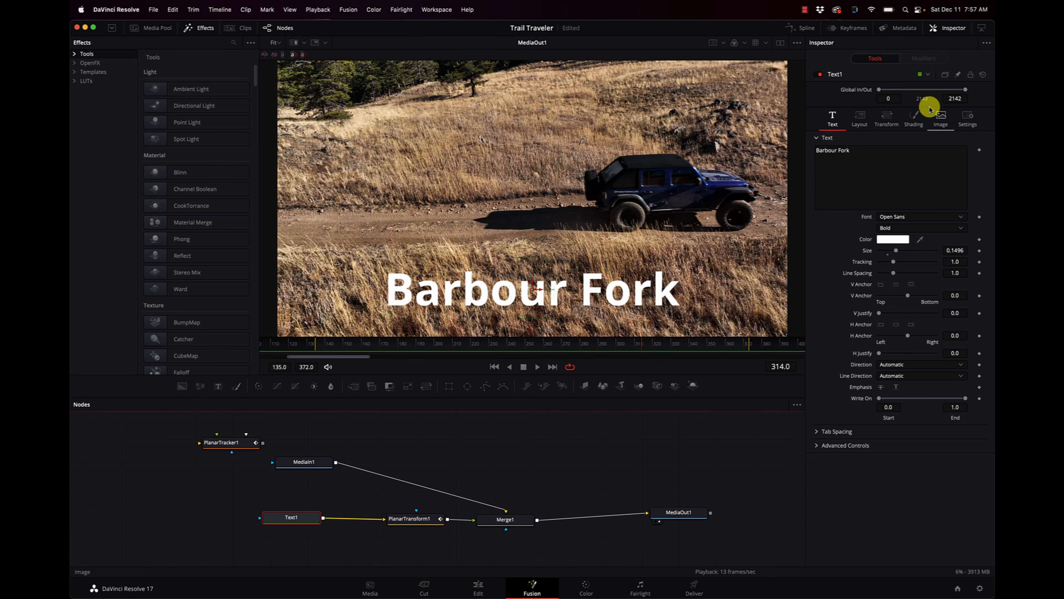
{"action": "left_click", "coordinate": [886, 119]}
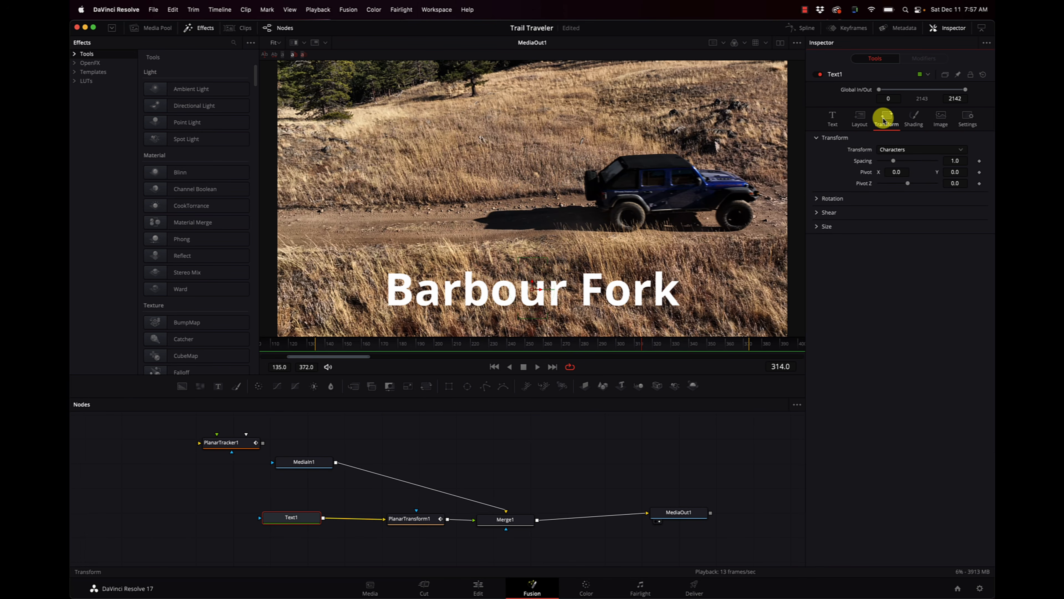
{"action": "left_click", "coordinate": [816, 200]}
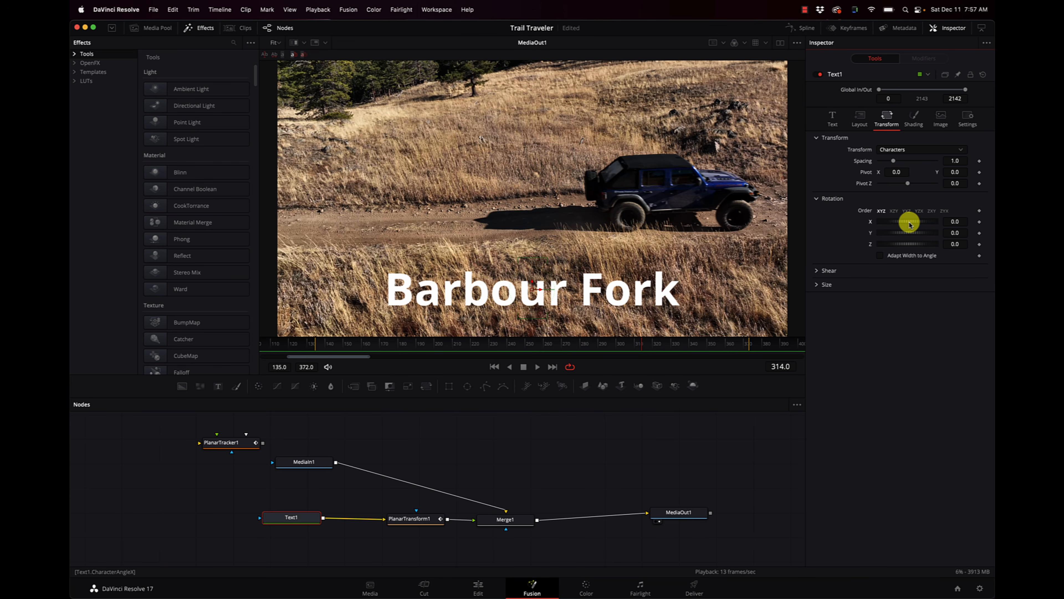
{"action": "left_click_drag", "start_coordinate": [909, 222], "coordinate": [847, 222]}
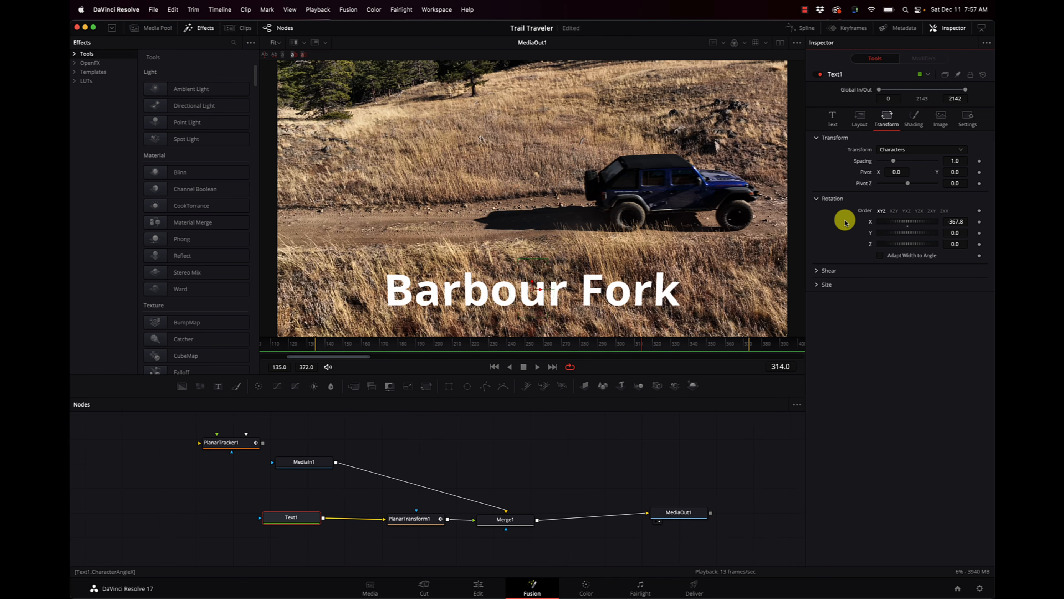
Paste a copy of the Text1 node merged with the original, and set the copy's text color to black
{"action": "left_click_drag", "start_coordinate": [283, 524], "coordinate": [253, 501]}
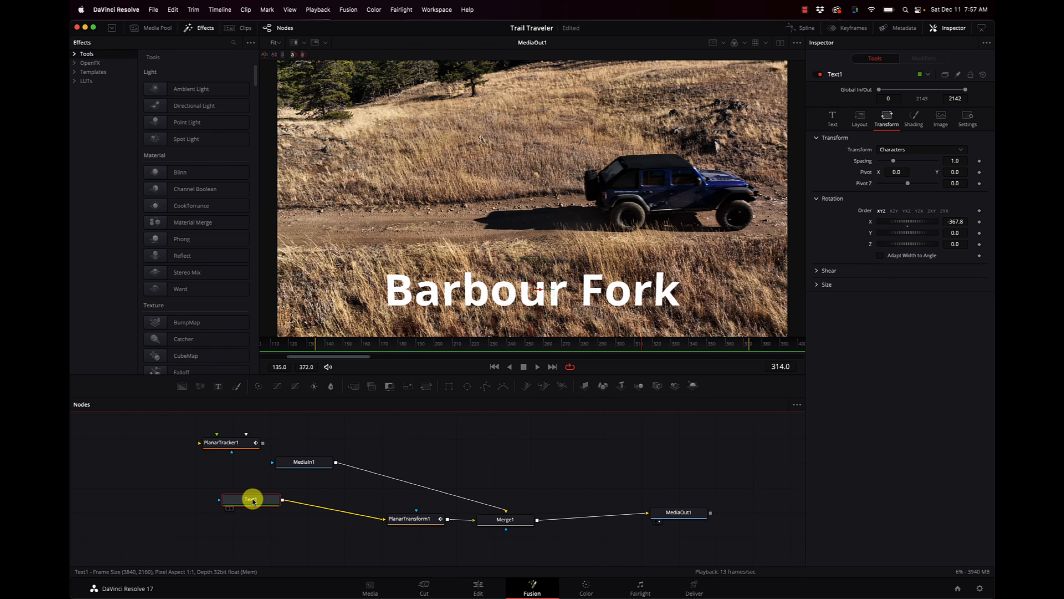
{"action": "key", "text": "ctrl+v"}
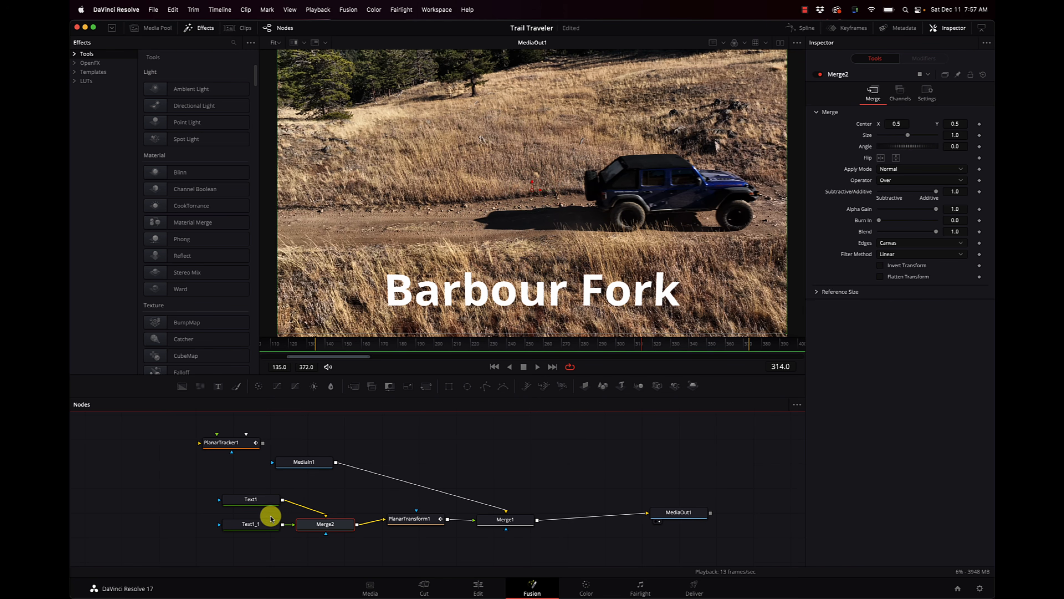
{"action": "left_click", "coordinate": [263, 526]}
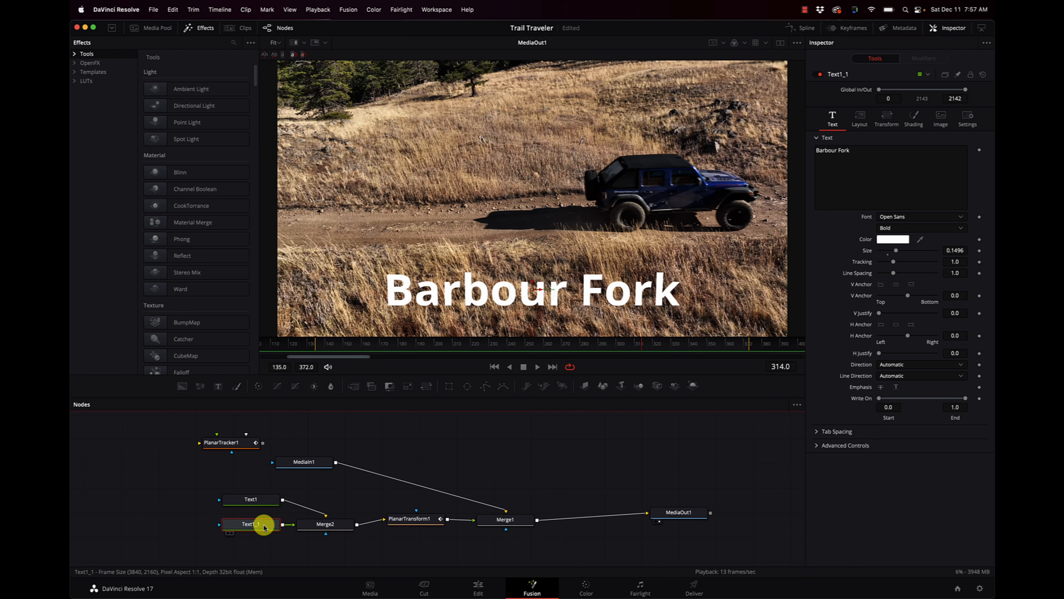
{"action": "left_click", "coordinate": [890, 242]}
{"action": "left_click_drag", "start_coordinate": [111, 552], "coordinate": [176, 556]}
{"action": "left_click", "coordinate": [148, 588]}
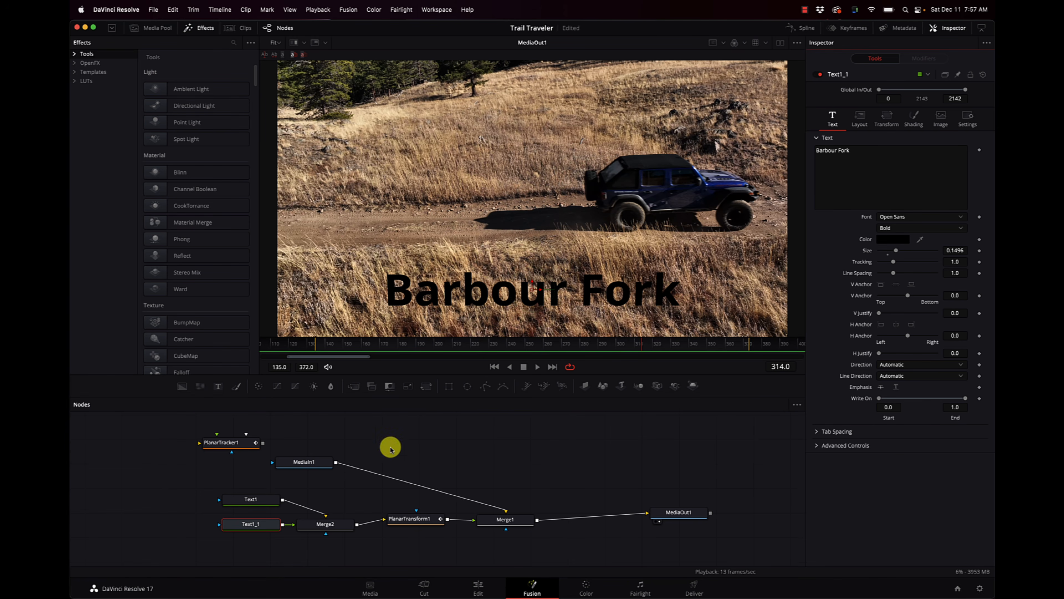
Lay the black Text1_1 copy down as a shadow with an X rotation of about -266 and an X shear of about 0.76
{"action": "left_click", "coordinate": [267, 525]}
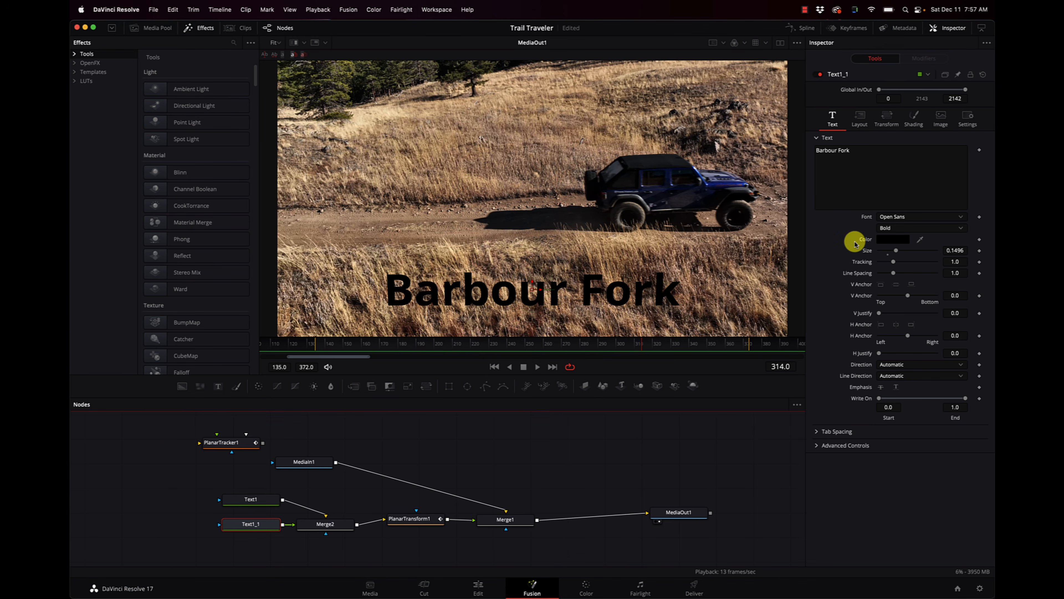
{"action": "left_click", "coordinate": [889, 122]}
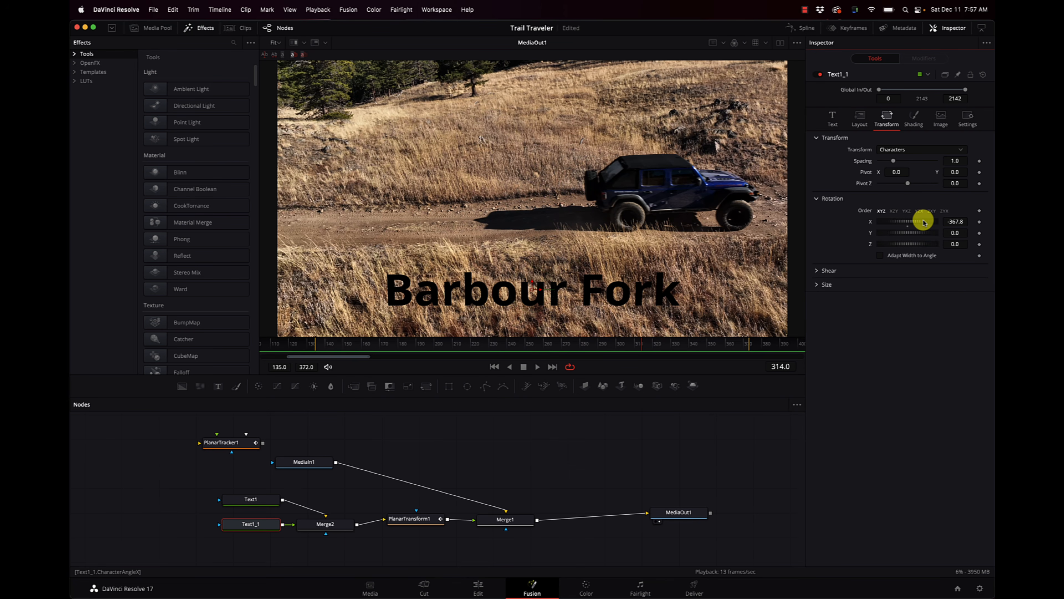
{"action": "left_click_drag", "start_coordinate": [924, 222], "coordinate": [942, 225]}
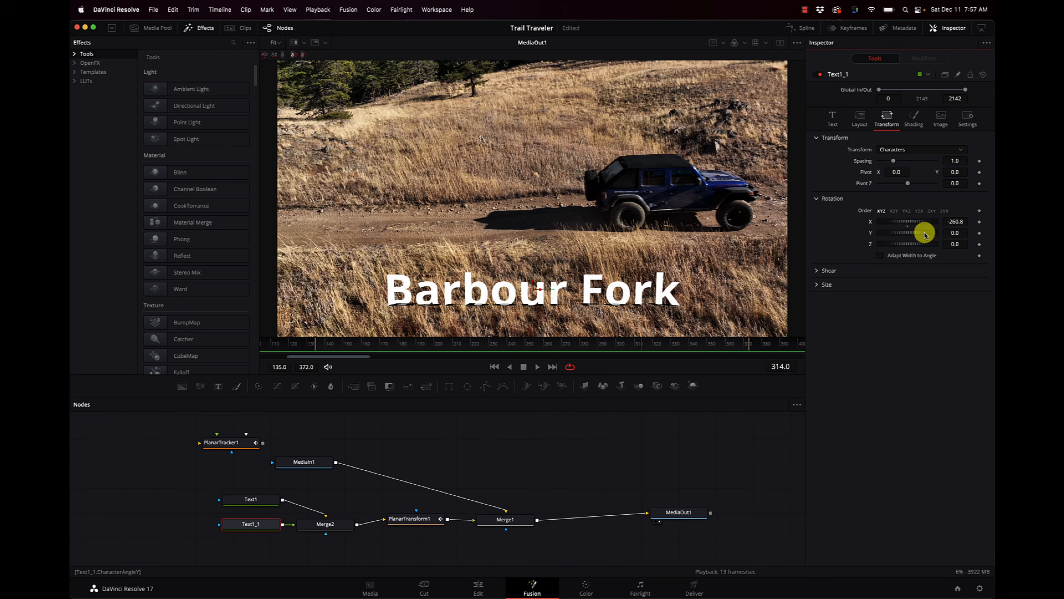
{"action": "left_click", "coordinate": [818, 272]}
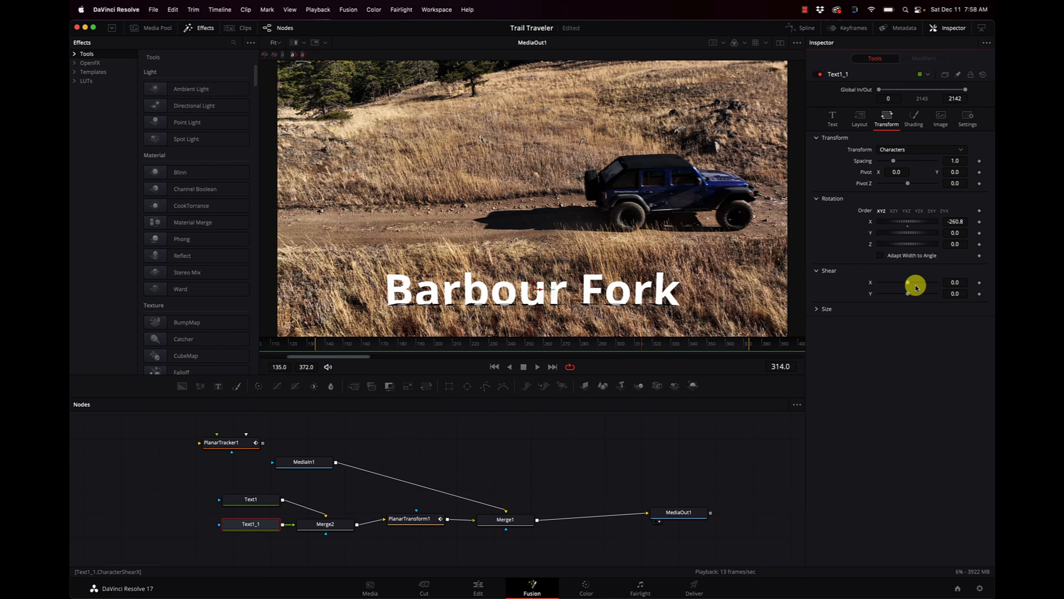
{"action": "mouse_move", "coordinate": [919, 288]}
{"action": "left_mouse_down"}
{"action": "mouse_move", "coordinate": [894, 285]}
{"action": "mouse_move", "coordinate": [929, 285]}
{"action": "left_mouse_up"}
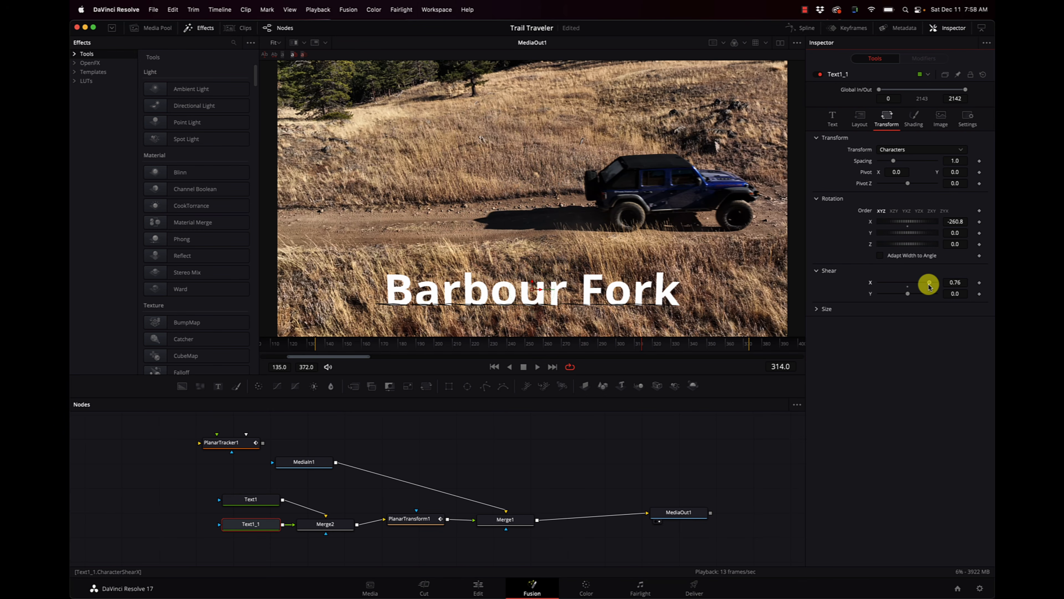
{"action": "left_click_drag", "start_coordinate": [914, 222], "coordinate": [915, 224]}
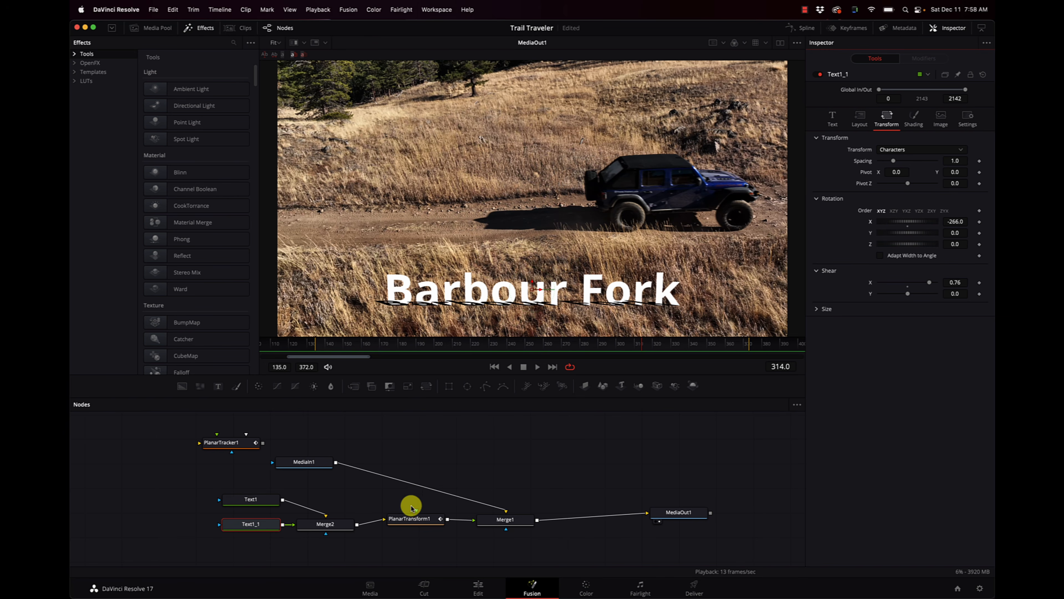
Swap the inputs of Merge2 so the white title sits in front of its black shadow copy
{"action": "left_click", "coordinate": [333, 526]}
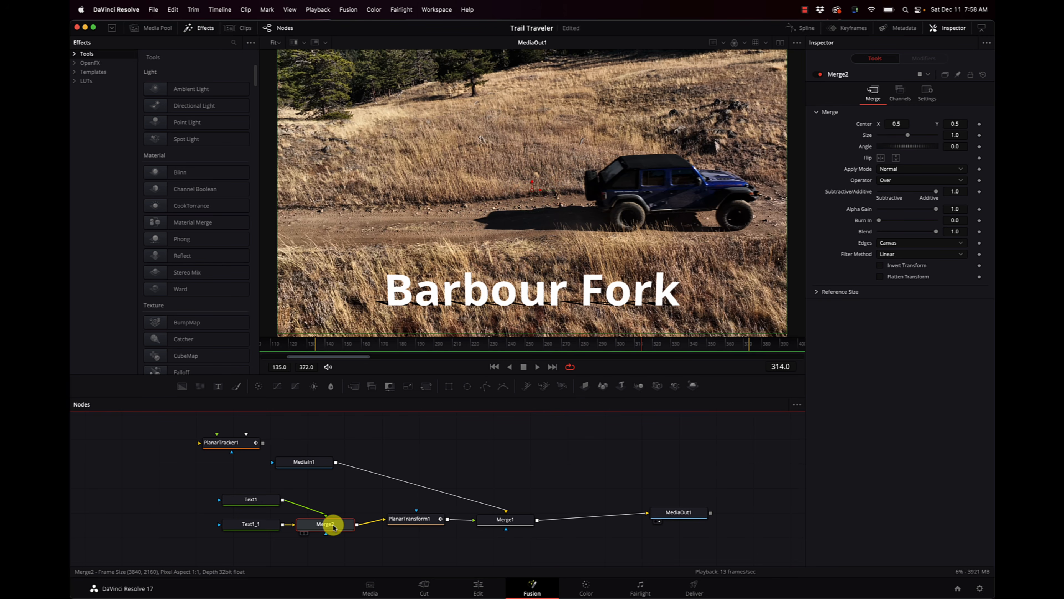
{"action": "key", "text": "super+t"}
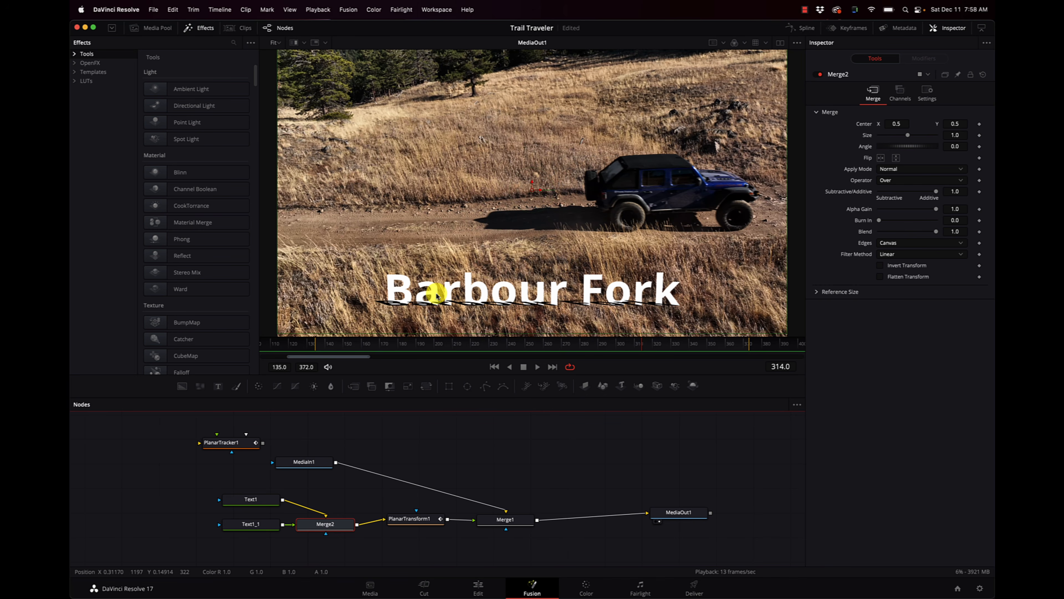
{"action": "right_click", "coordinate": [331, 527]}
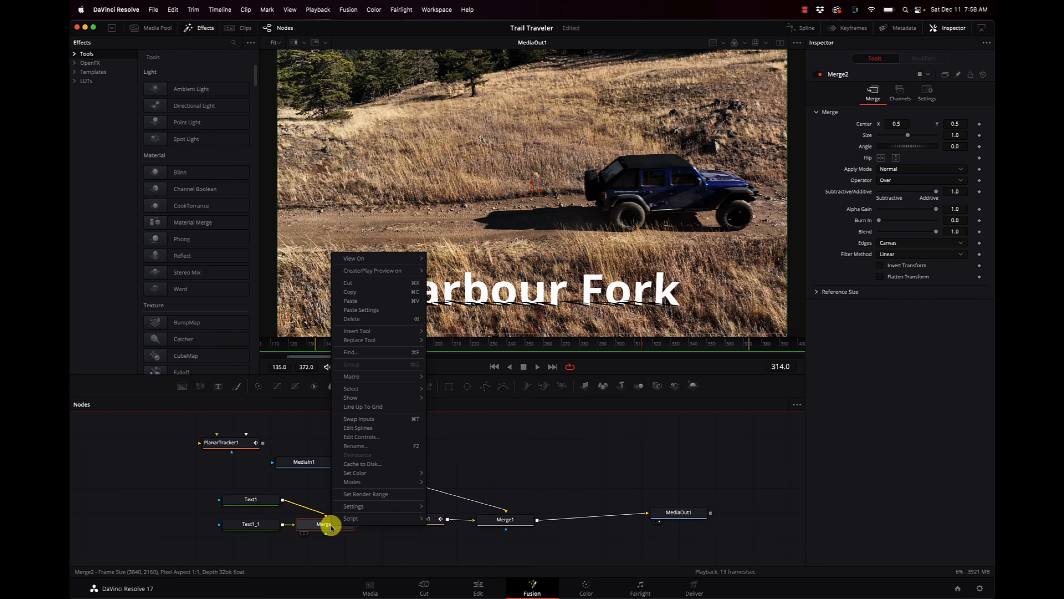
{"action": "left_click", "coordinate": [394, 419]}
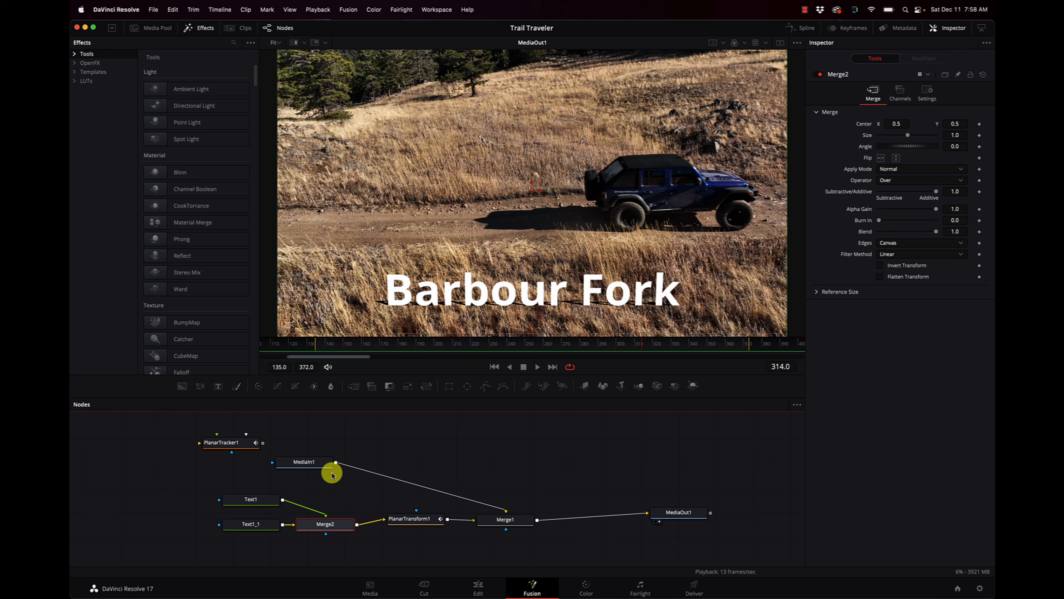
Lower the fill alpha of the black Text1_1 shadow to about 0.55
{"action": "left_click", "coordinate": [265, 527]}
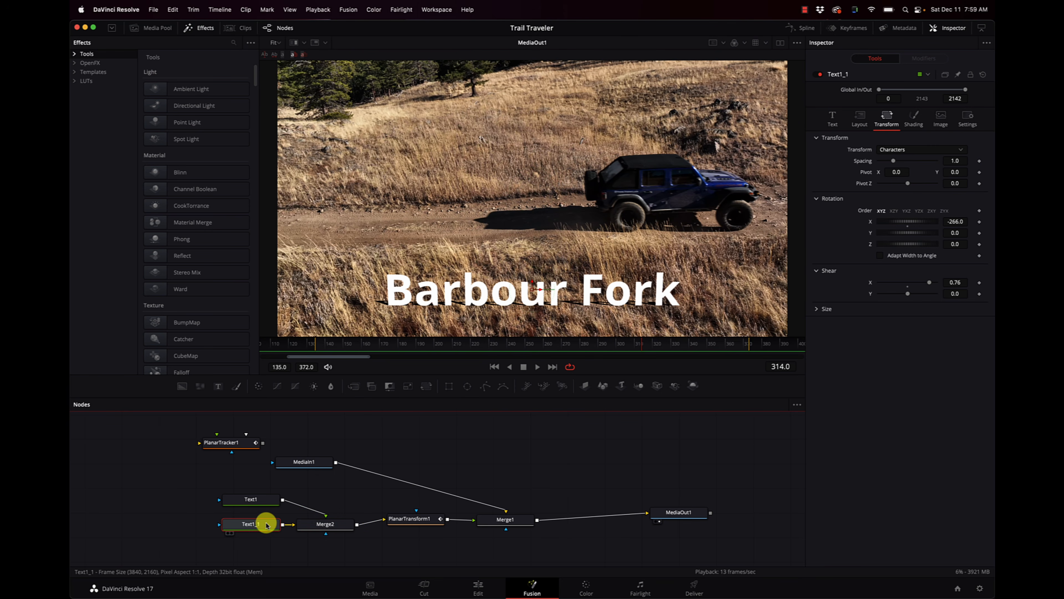
{"action": "left_click", "coordinate": [915, 118]}
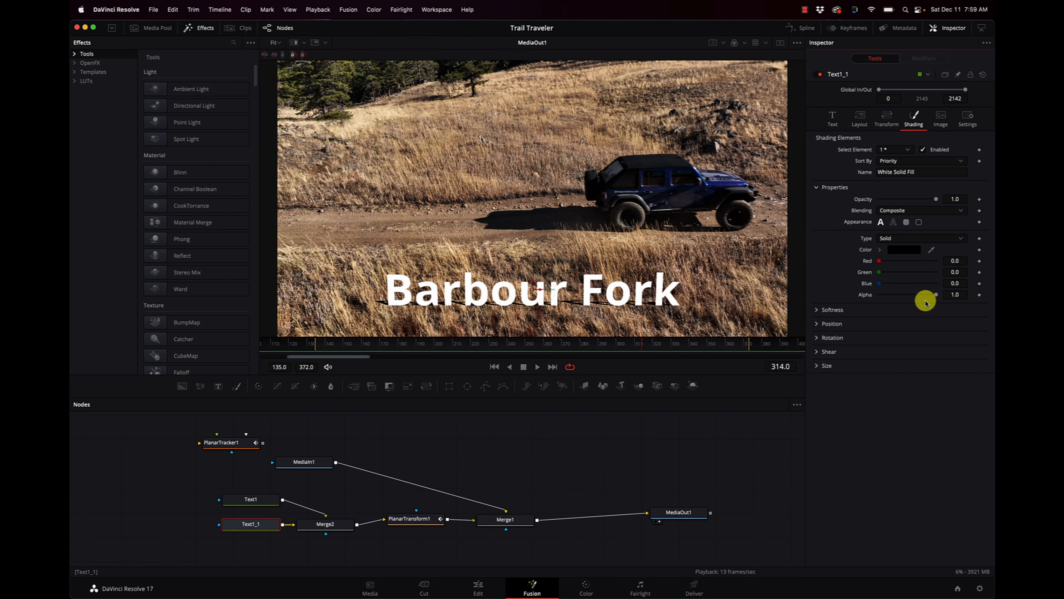
{"action": "left_click_drag", "start_coordinate": [936, 296], "coordinate": [910, 310]}
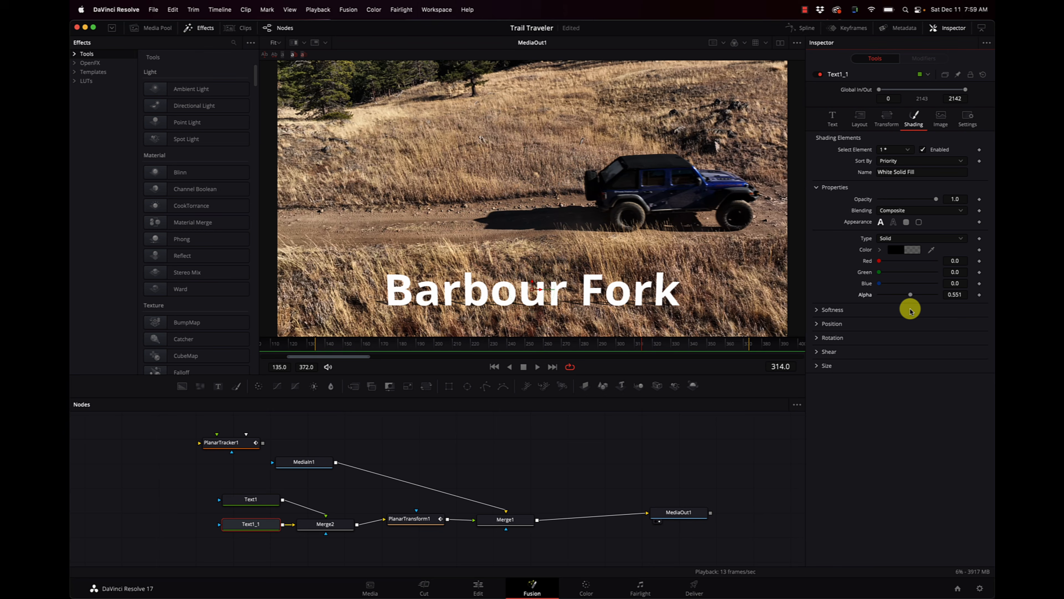
Play the MAVIC3_0007.MOV clip from its start on the Edit page, including full screen, to check the tracked title and shadow
{"action": "left_click", "coordinate": [476, 589]}
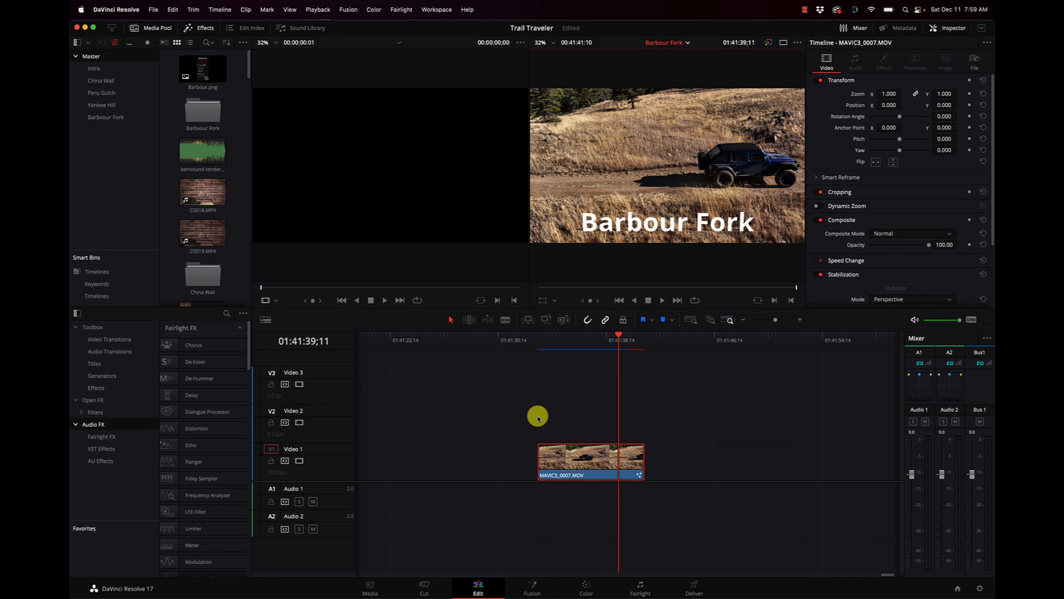
{"action": "left_click", "coordinate": [541, 345]}
{"action": "key", "text": "space"}
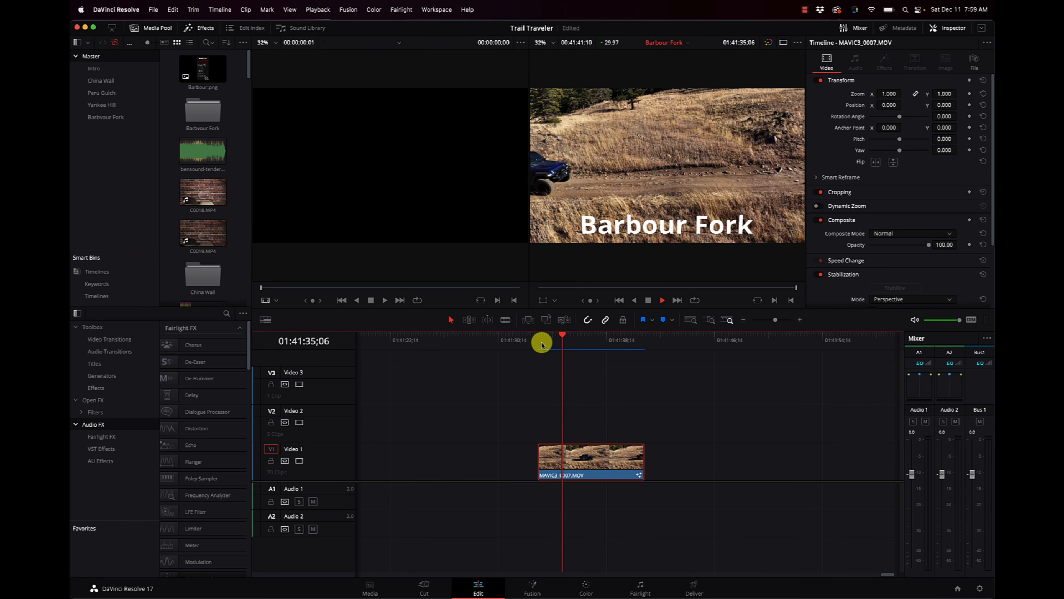
{"action": "left_click", "coordinate": [541, 345]}
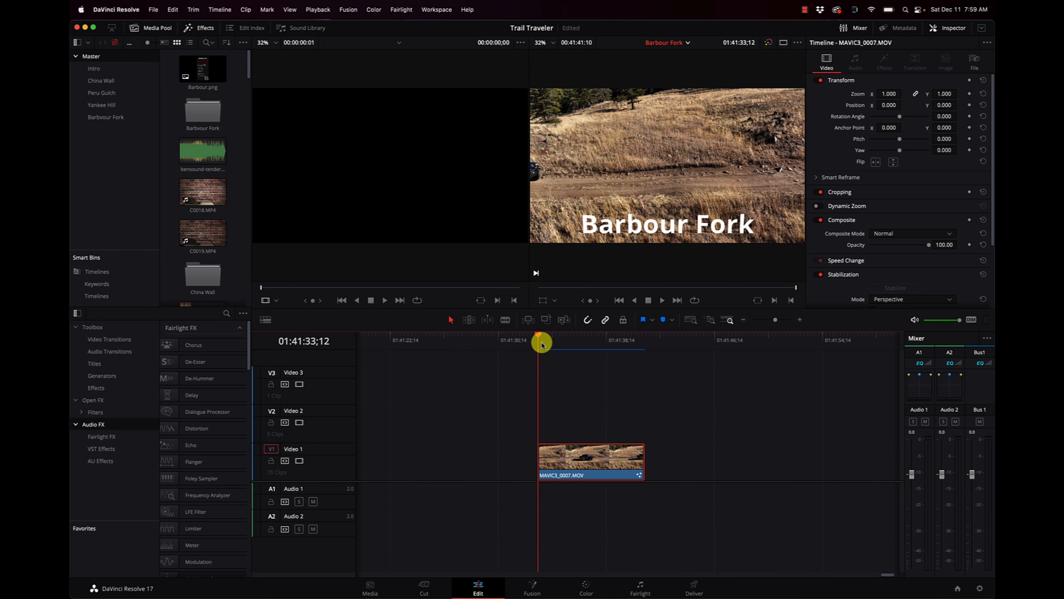
{"action": "key", "text": "super+f"}
{"action": "key", "text": "space"}
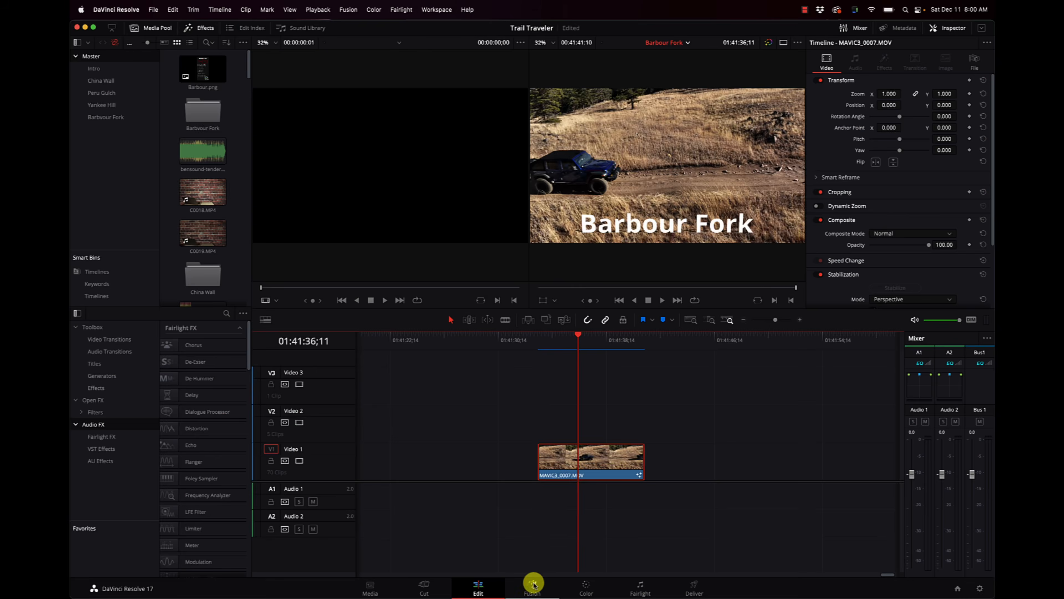
Return to the Fusion composition and move the merged title and shadow up onto the hillside above the road
{"action": "left_click", "coordinate": [532, 584]}
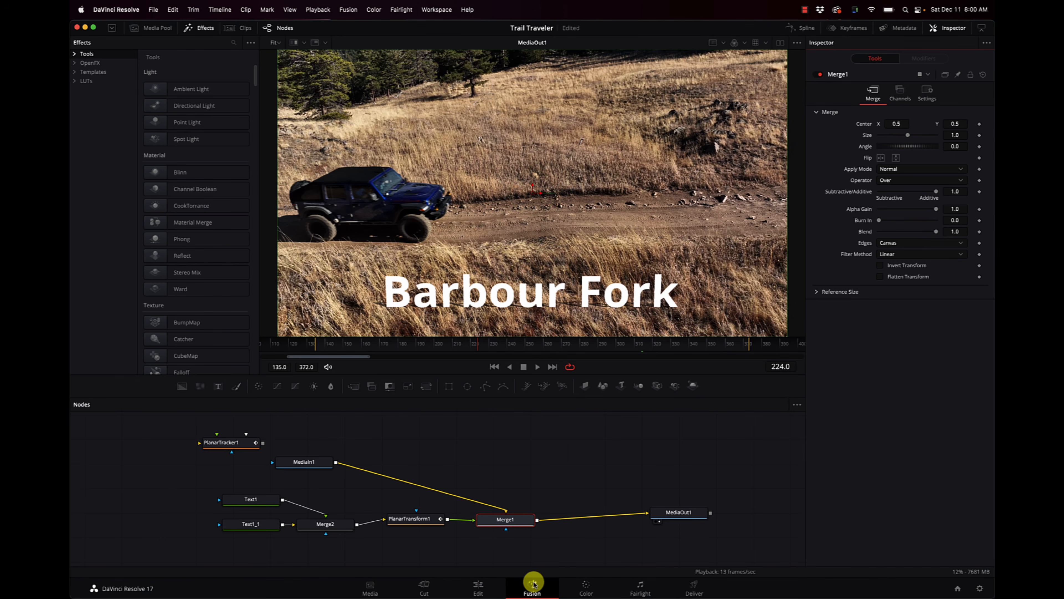
{"action": "left_click", "coordinate": [327, 529]}
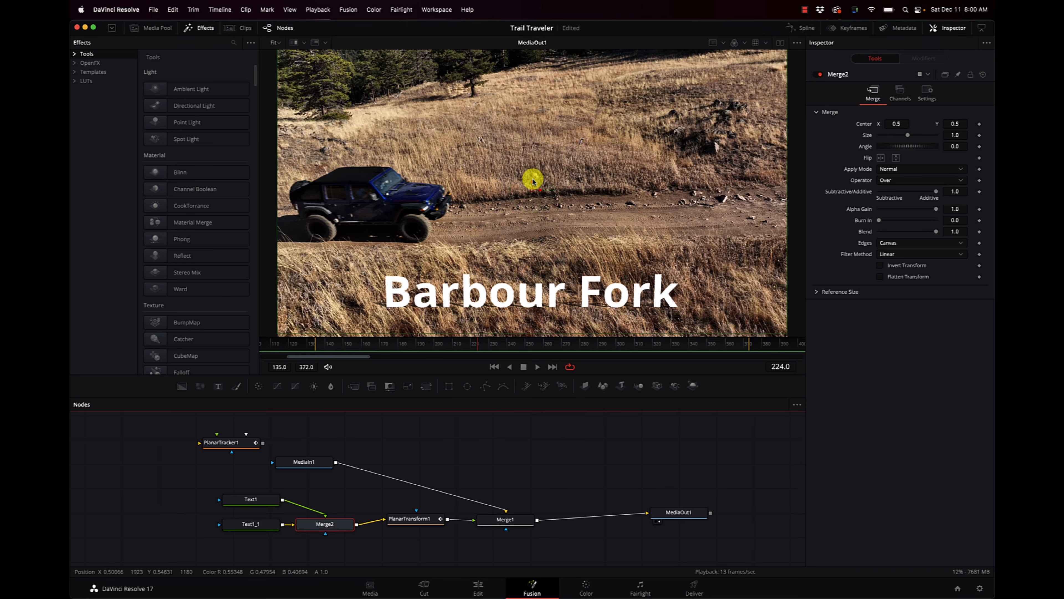
{"action": "left_click_drag", "start_coordinate": [531, 185], "coordinate": [531, 50]}
{"action": "left_click", "coordinate": [251, 523]}
{"action": "left_click_drag", "start_coordinate": [531, 283], "coordinate": [540, 151]}
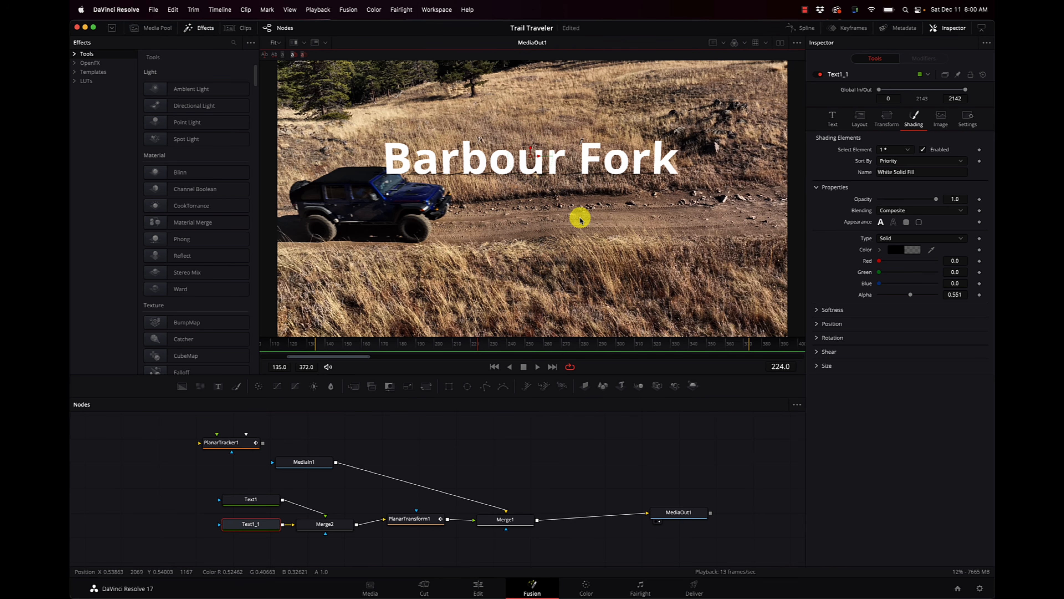
Scrub from frame 255 back to 164 to check the raised title, and show the PlanarTransform1 settings
{"action": "left_click", "coordinate": [535, 343]}
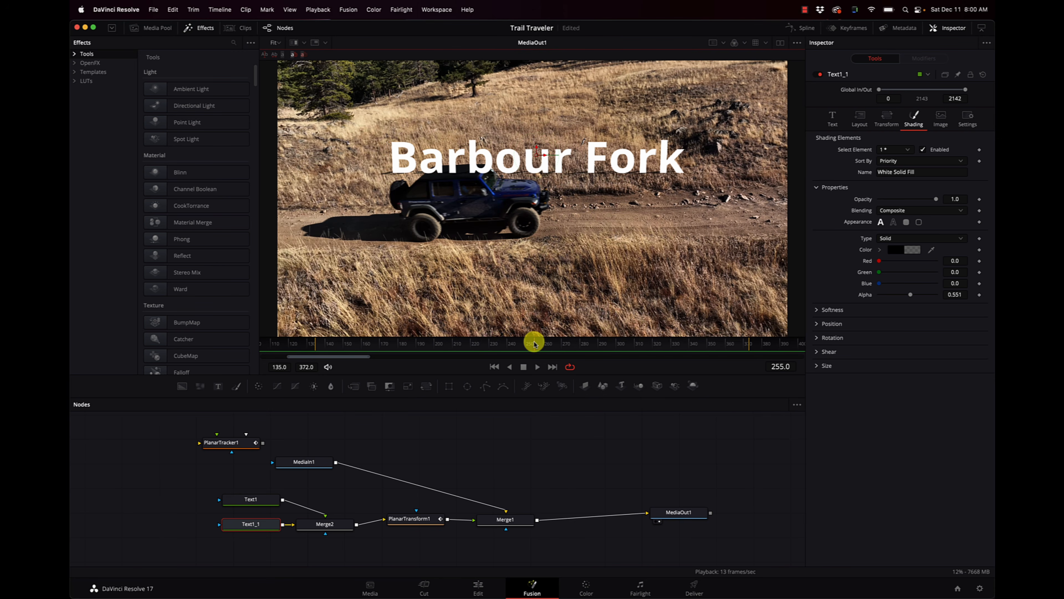
{"action": "left_click_drag", "start_coordinate": [534, 343], "coordinate": [369, 333]}
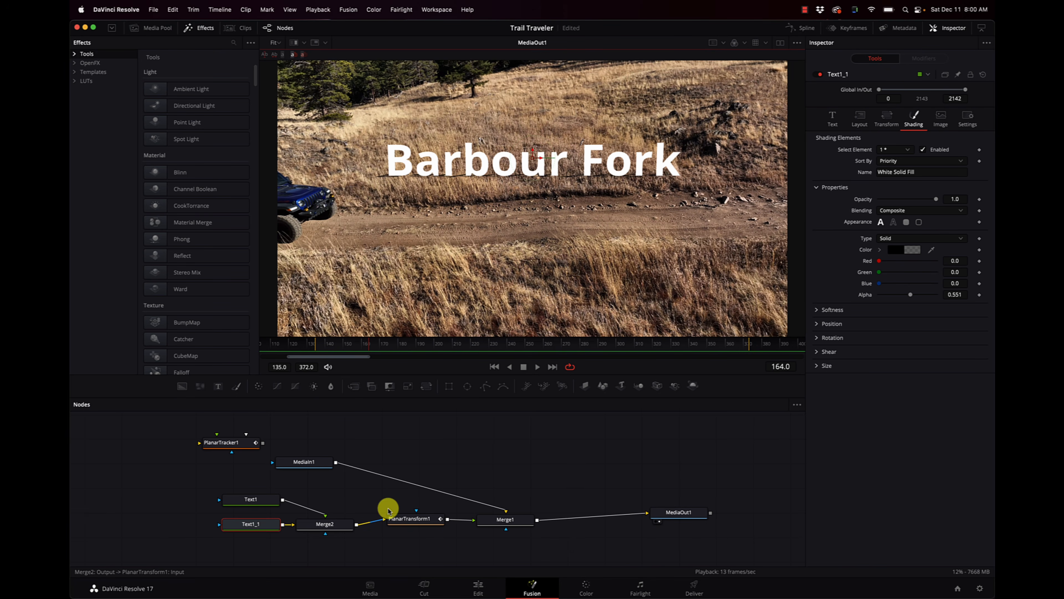
{"action": "left_click", "coordinate": [410, 522]}
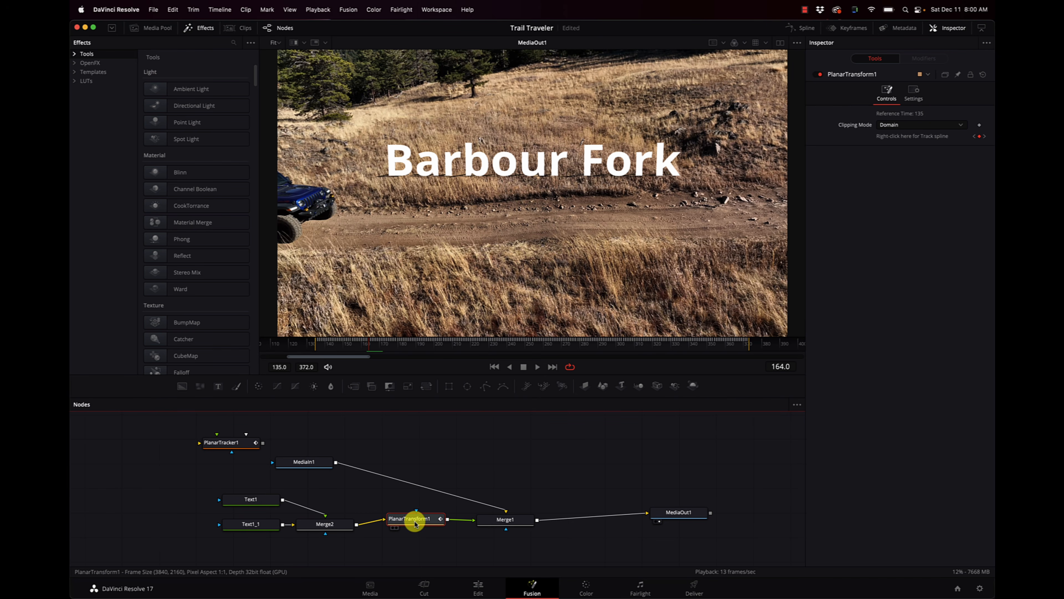
Delete the PlanarTransform1 node and insert PlanarTracker1 back between MediaIn1 and Merge1
{"action": "key", "text": "Delete"}
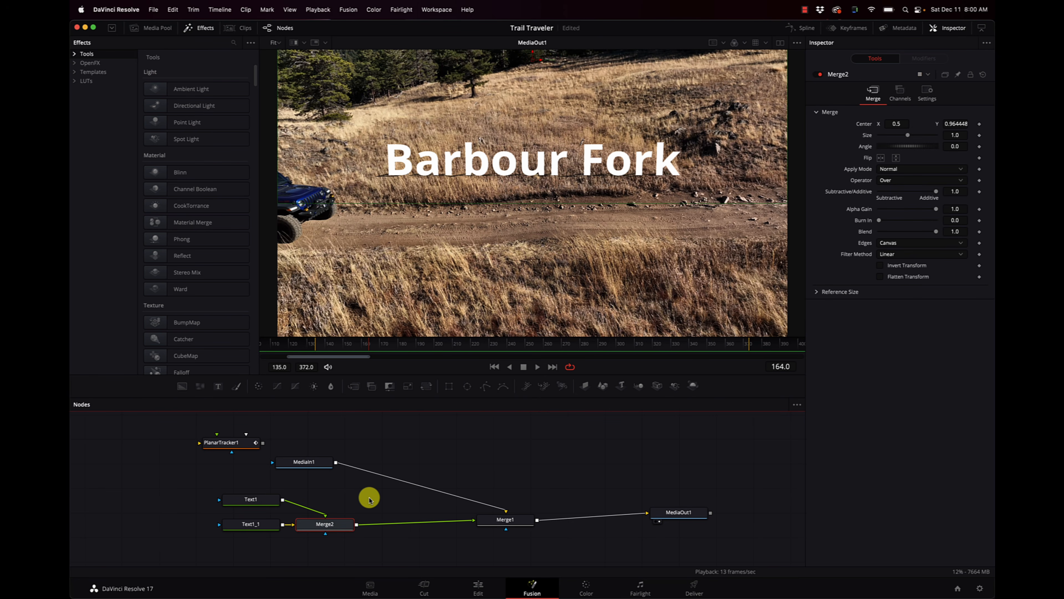
{"action": "left_click_drag", "start_coordinate": [316, 448], "coordinate": [430, 490]}
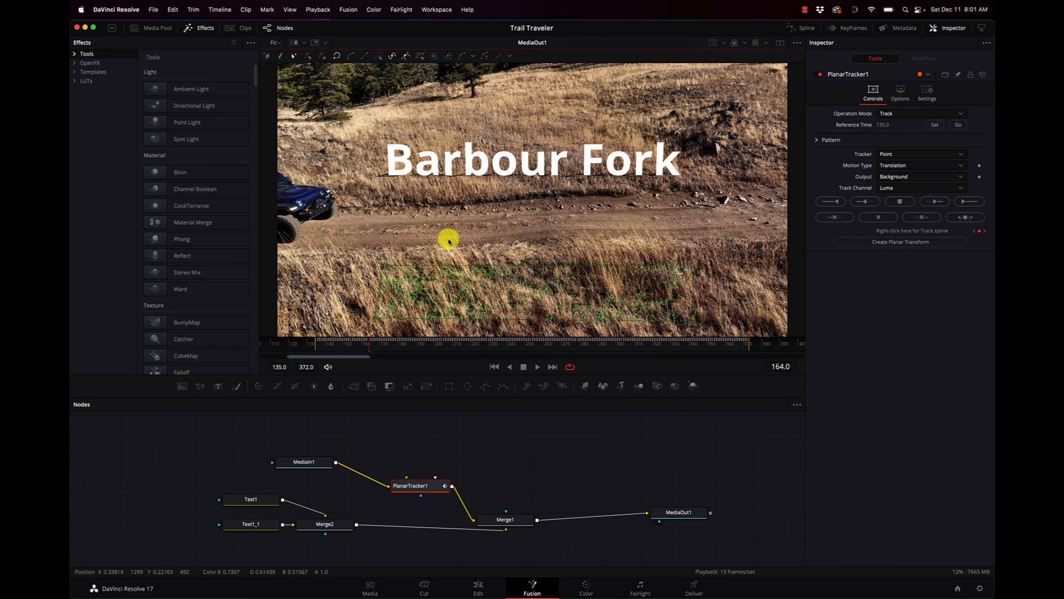
Move all four corners of the planar tracking outline from the foreground grass up to the hillside around the Barbour Fork title
{"action": "left_click_drag", "start_coordinate": [383, 264], "coordinate": [380, 131]}
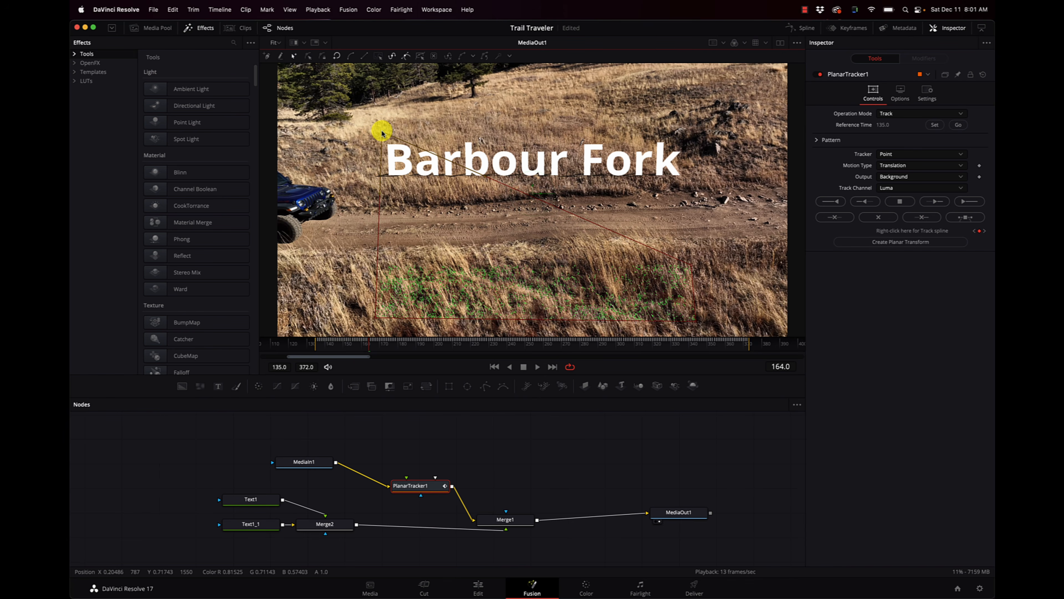
{"action": "left_click_drag", "start_coordinate": [691, 266], "coordinate": [686, 141]}
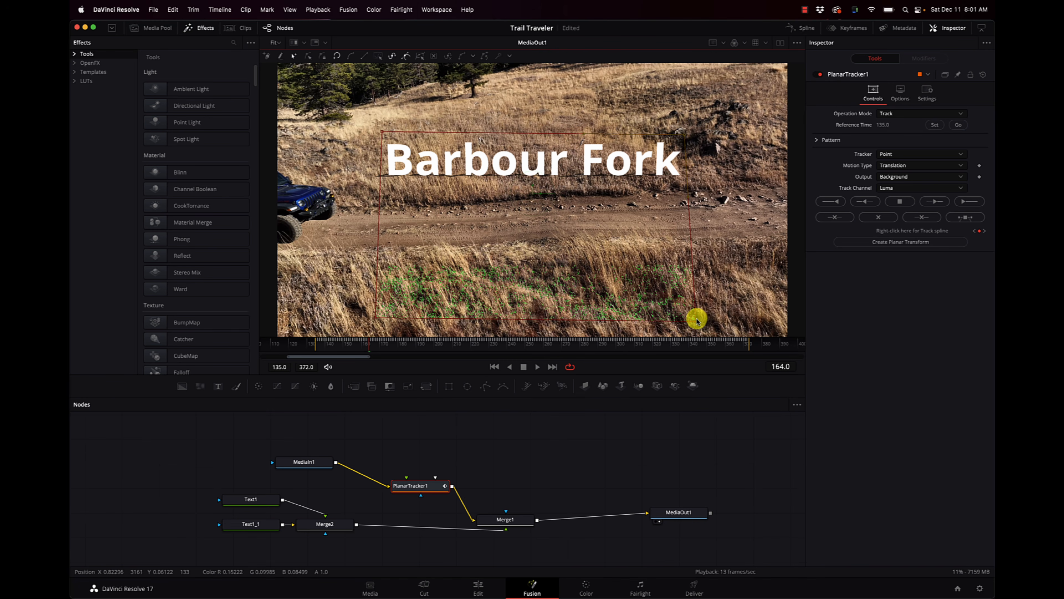
{"action": "left_click_drag", "start_coordinate": [698, 324], "coordinate": [684, 181]}
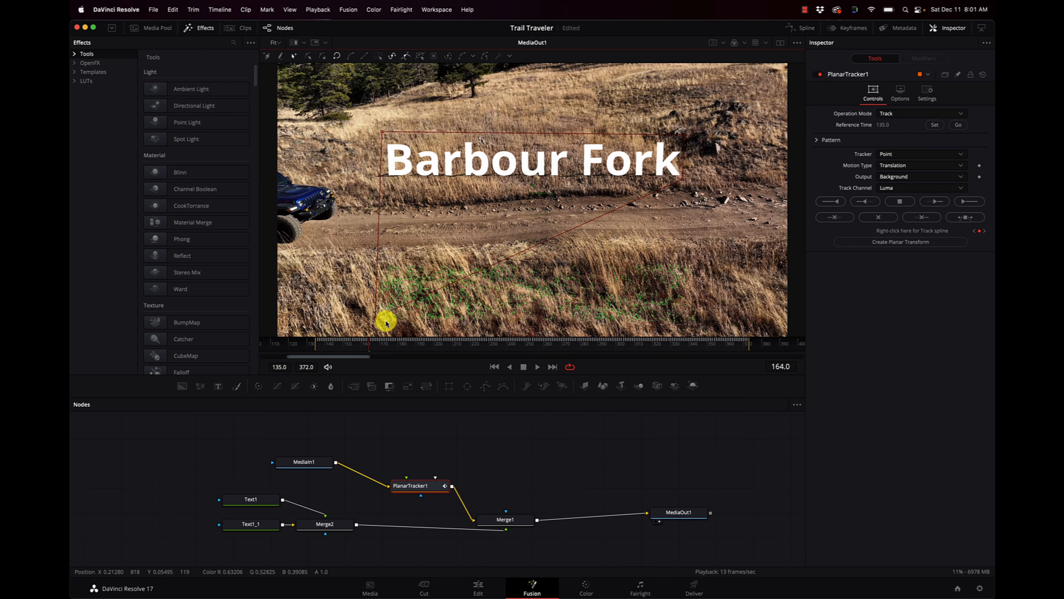
{"action": "left_click_drag", "start_coordinate": [376, 319], "coordinate": [381, 167]}
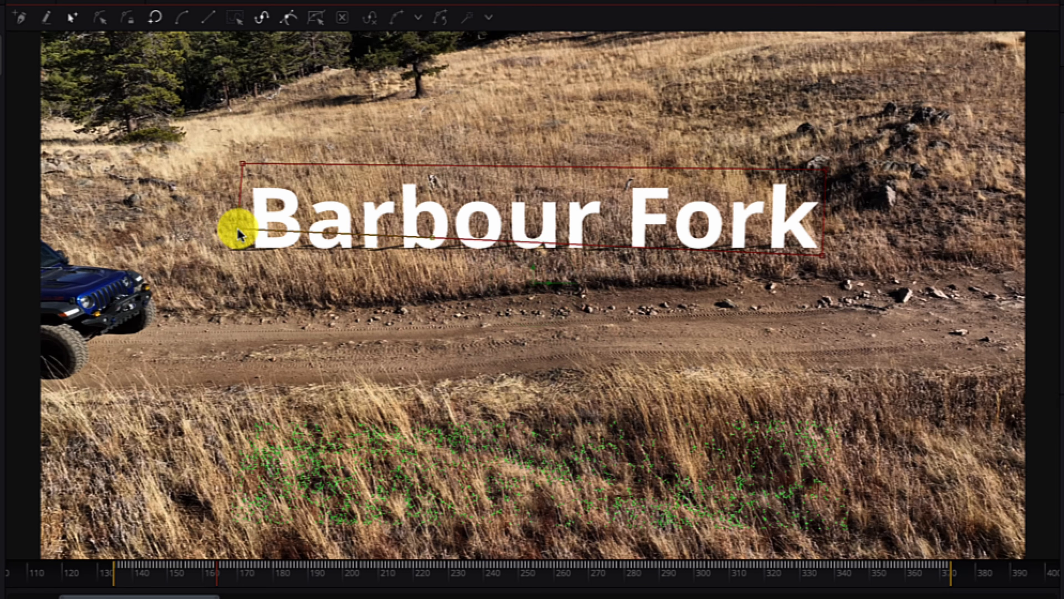
{"action": "left_click_drag", "start_coordinate": [239, 232], "coordinate": [235, 220]}
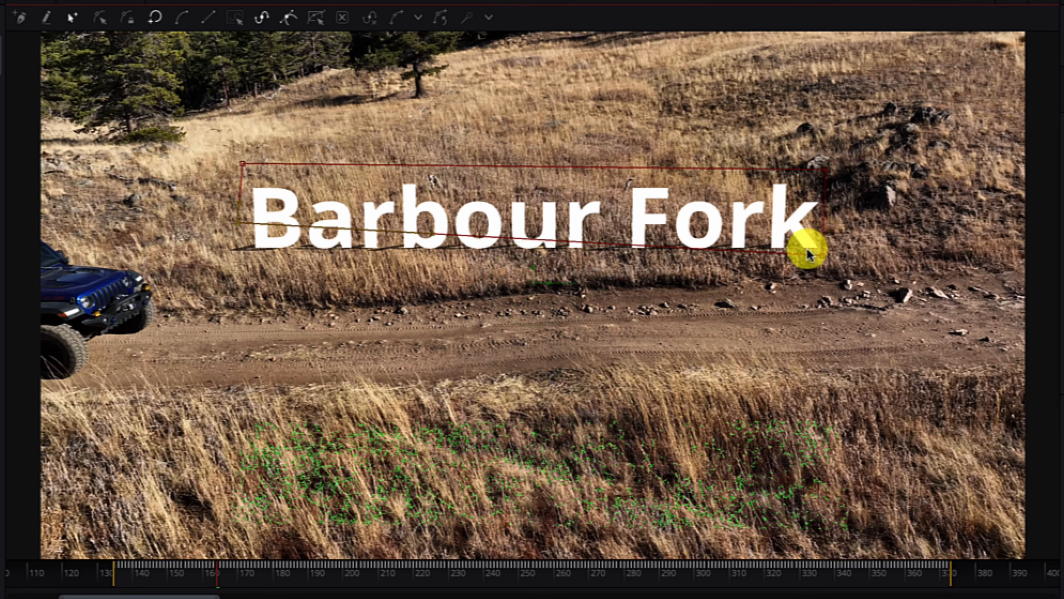
{"action": "left_click_drag", "start_coordinate": [822, 253], "coordinate": [833, 226]}
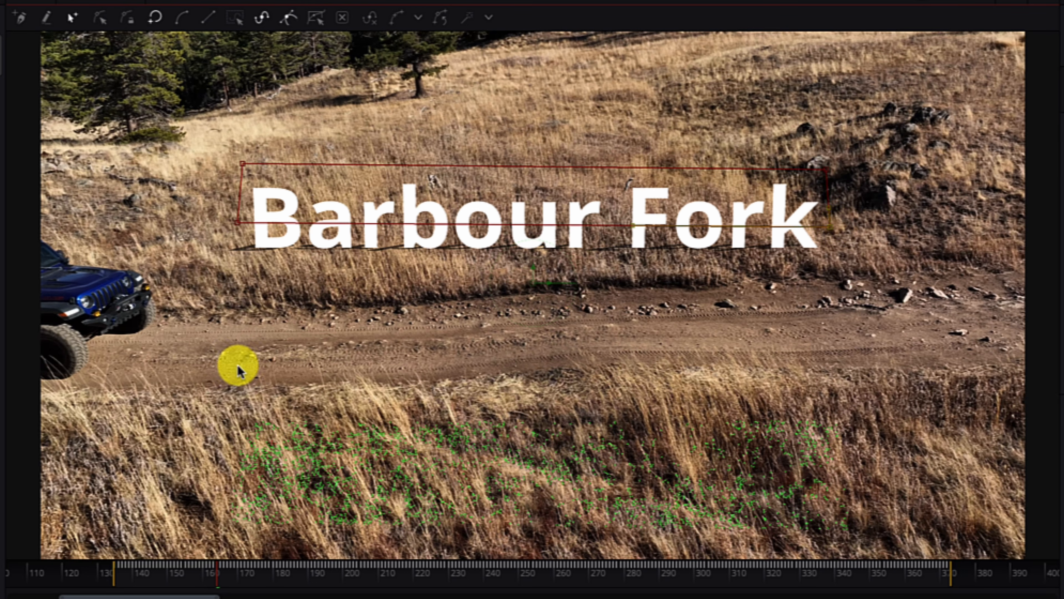
Raise the lower edge of the tracking outline above the jeep's roof at the frame where the jeep passes under the title
{"action": "mouse_move", "coordinate": [142, 573]}
{"action": "left_mouse_down"}
{"action": "mouse_move", "coordinate": [114, 577]}
{"action": "mouse_move", "coordinate": [153, 578]}
{"action": "left_mouse_up"}
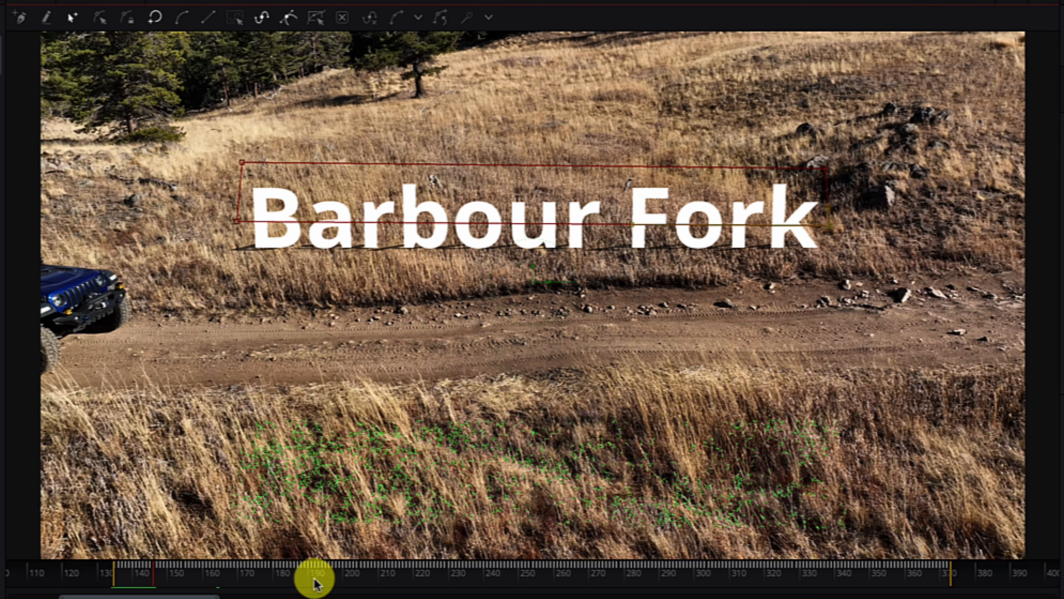
{"action": "left_click", "coordinate": [465, 598]}
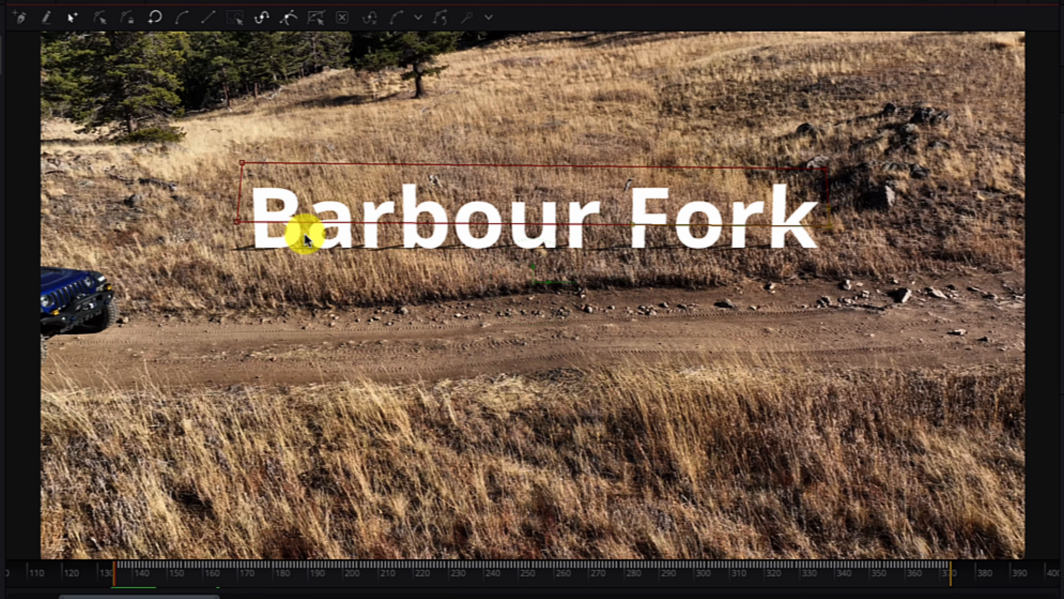
{"action": "left_click_drag", "start_coordinate": [131, 577], "coordinate": [679, 575]}
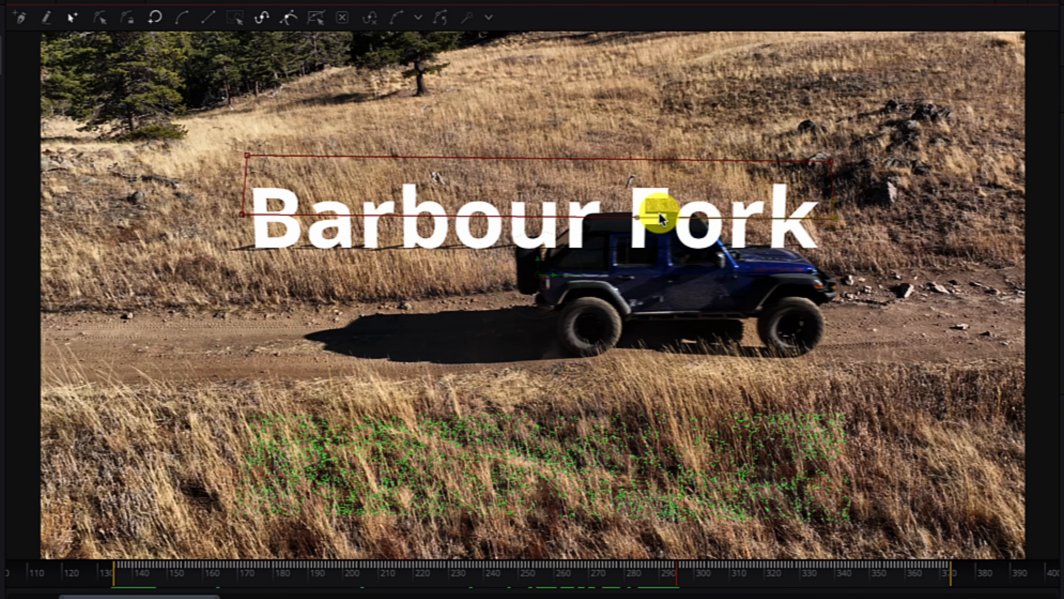
{"action": "left_click_drag", "start_coordinate": [662, 212], "coordinate": [690, 200]}
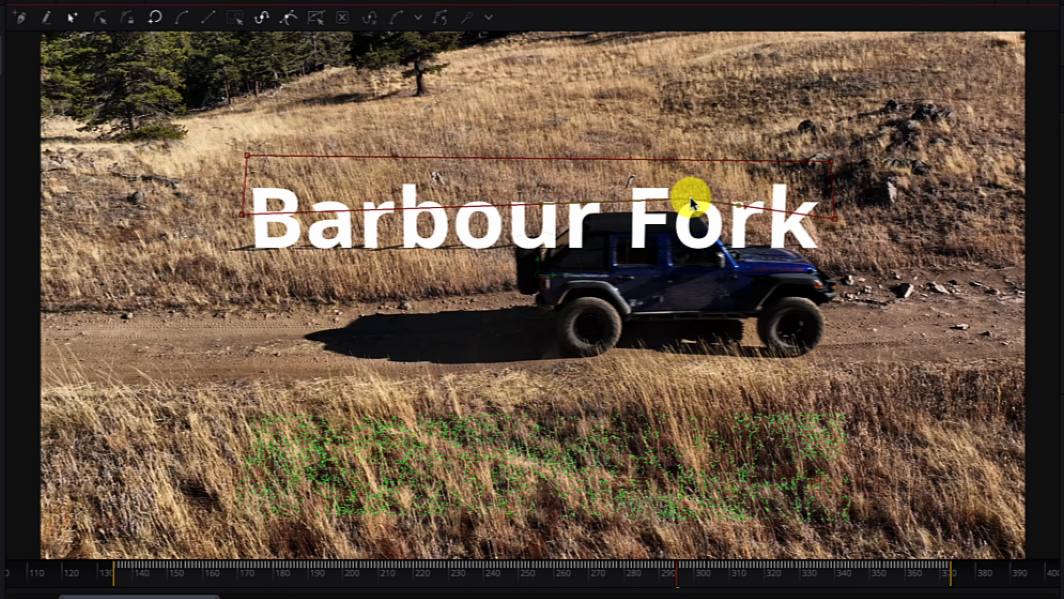
{"action": "left_click_drag", "start_coordinate": [834, 216], "coordinate": [830, 200]}
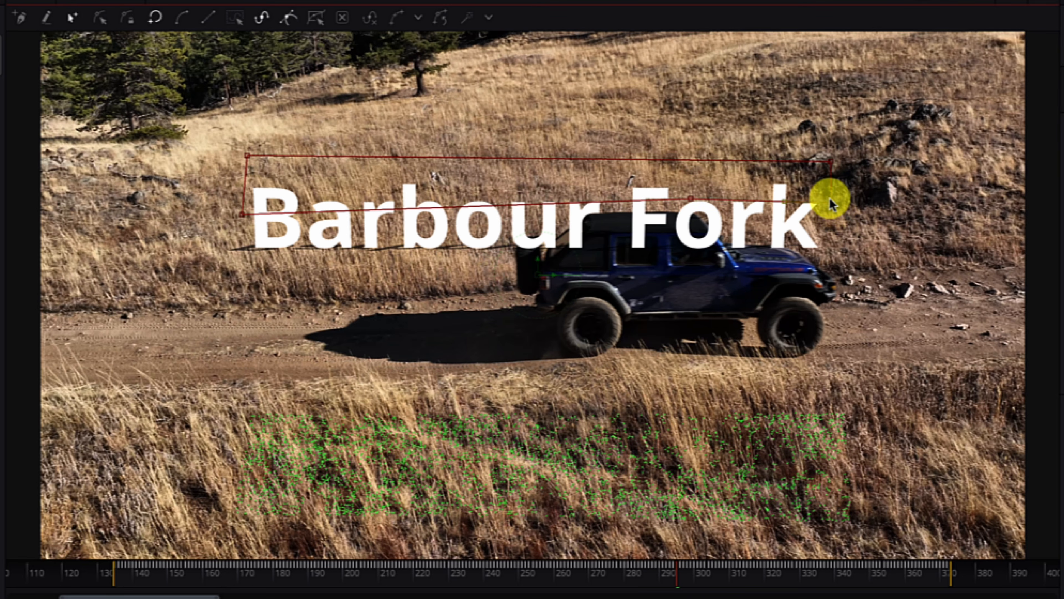
{"action": "left_click_drag", "start_coordinate": [242, 214], "coordinate": [245, 197]}
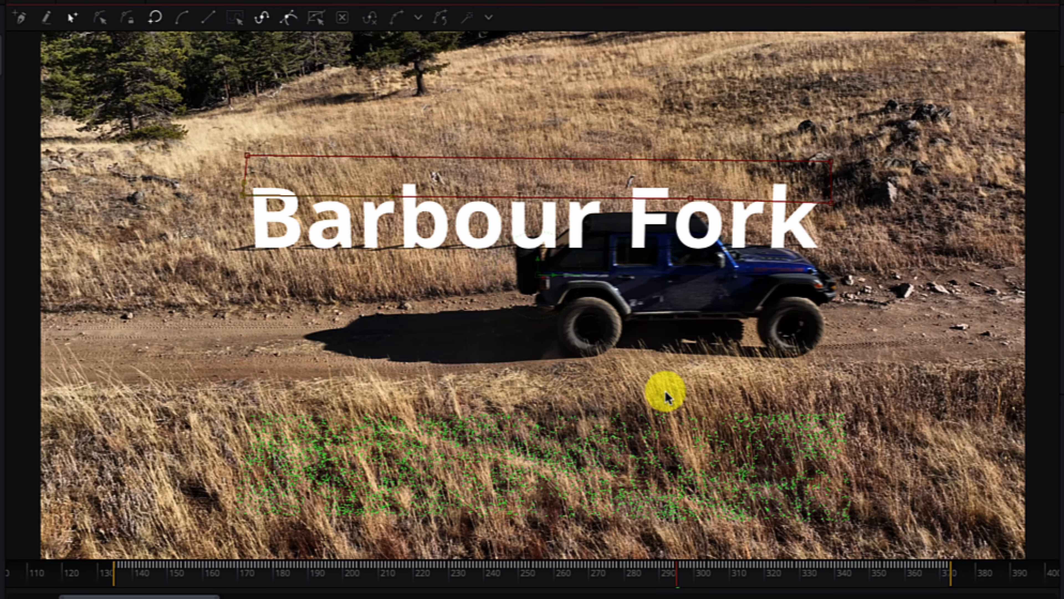
Reset PlanarTracker1's reference time to frame 135, discarding the old tracking data, and track the new hillside area forward to the end
{"action": "left_click_drag", "start_coordinate": [694, 567], "coordinate": [176, 577]}
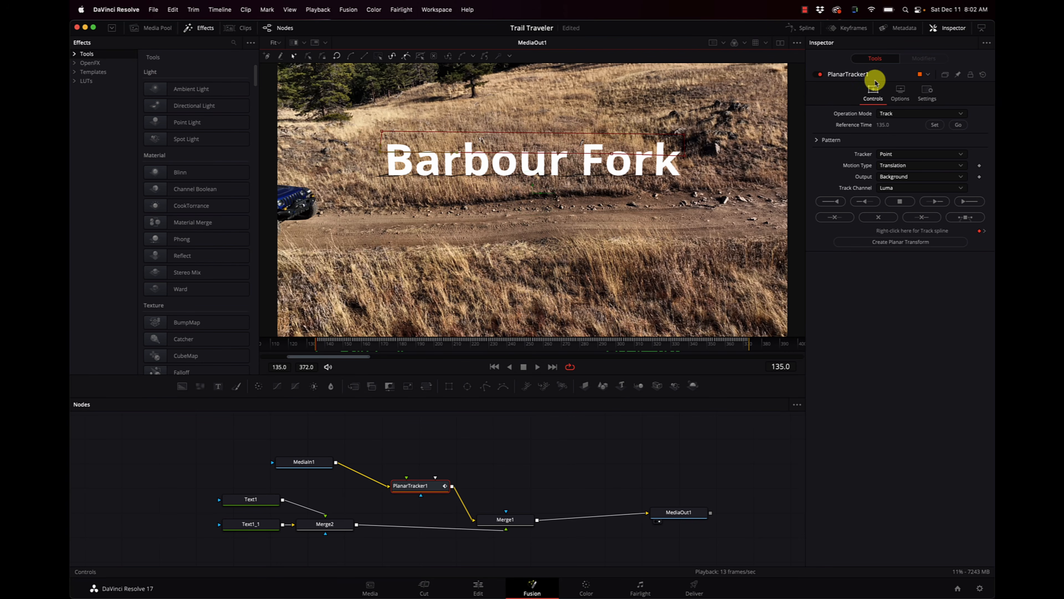
{"action": "left_click", "coordinate": [933, 126]}
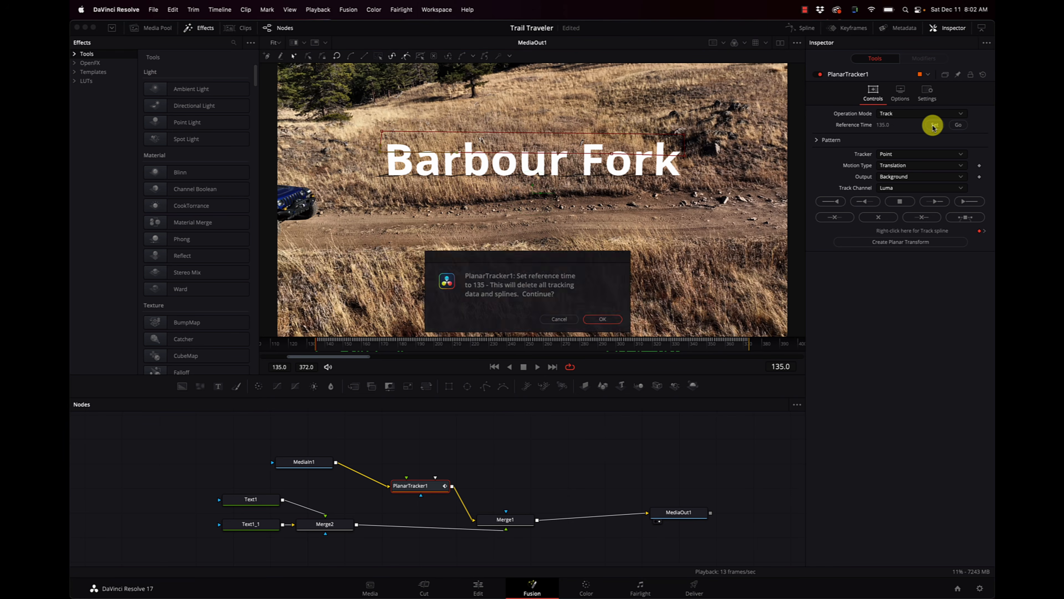
{"action": "left_click", "coordinate": [598, 324]}
{"action": "left_click", "coordinate": [862, 199]}
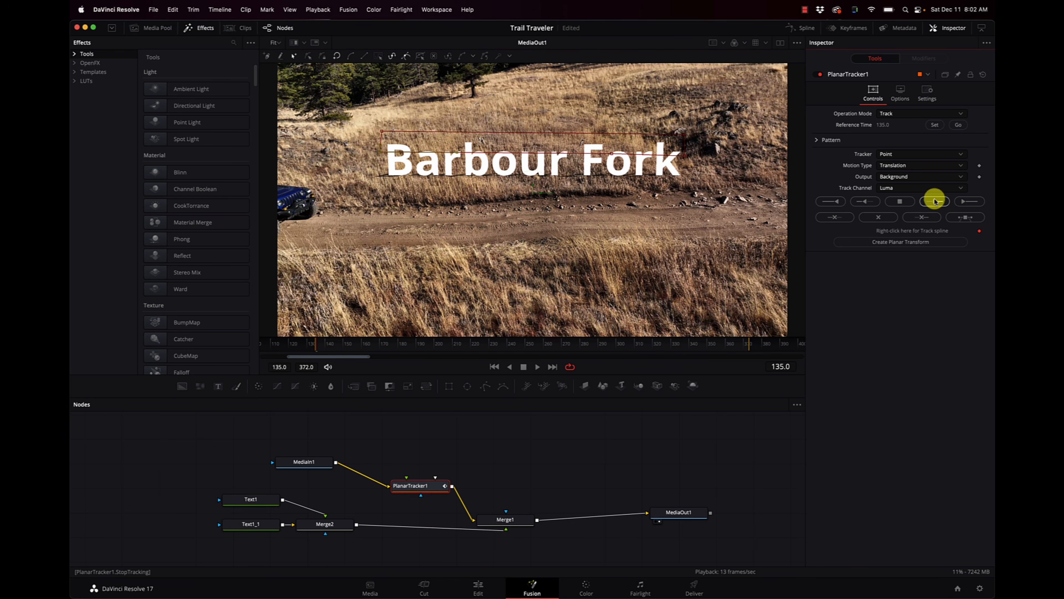
{"action": "left_click", "coordinate": [970, 205]}
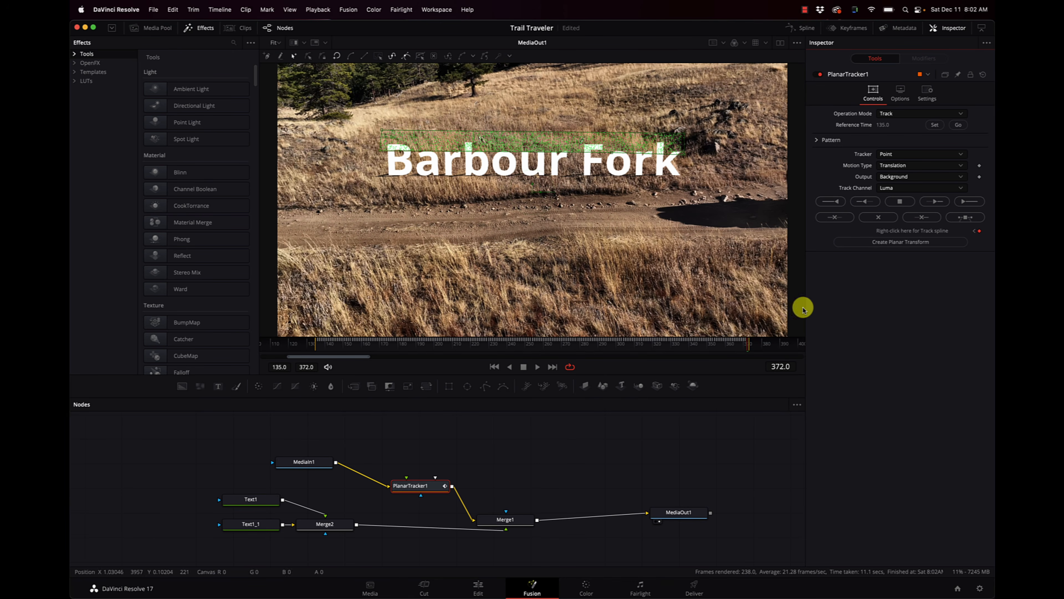
Create a Planar Transform, detach PlanarTracker1, insert the transform between Merge2 and Merge1, and play the result
{"action": "left_click", "coordinate": [907, 242]}
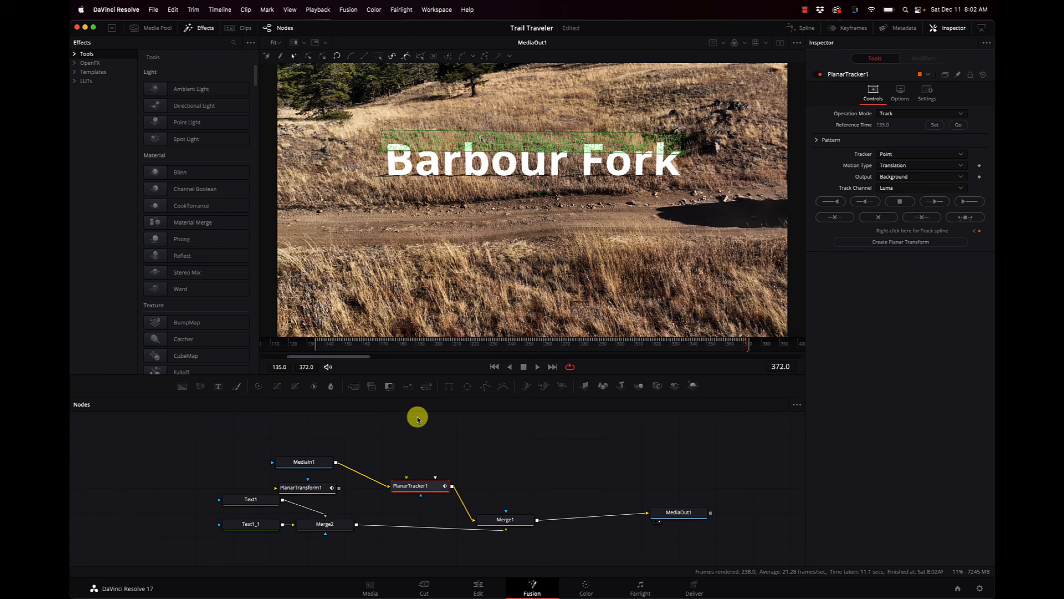
{"action": "left_click_drag", "start_coordinate": [419, 486], "coordinate": [237, 446]}
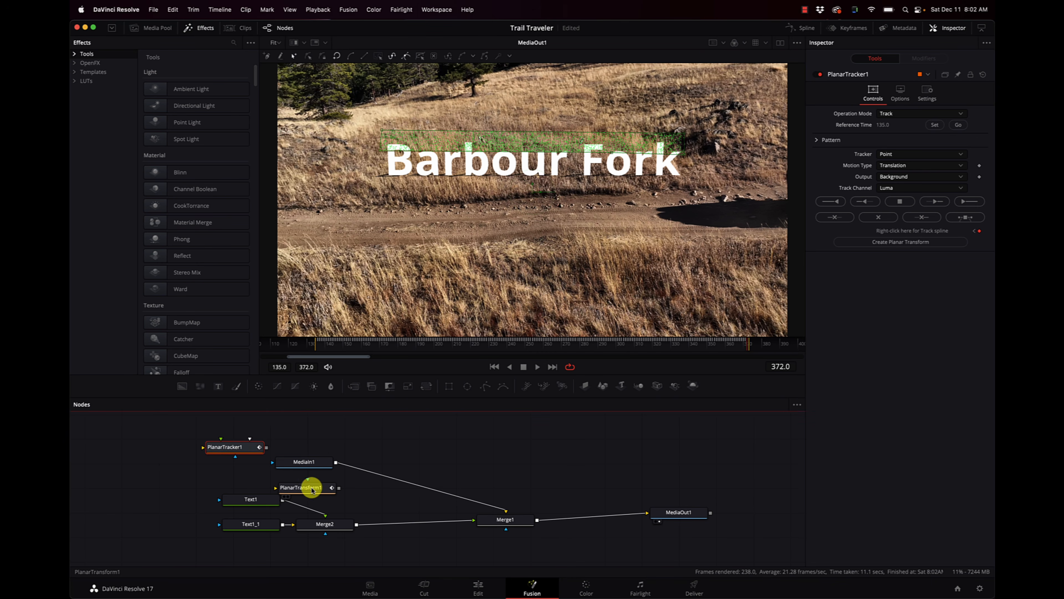
{"action": "left_click_drag", "start_coordinate": [309, 487], "coordinate": [427, 523]}
{"action": "left_click", "coordinate": [428, 524]}
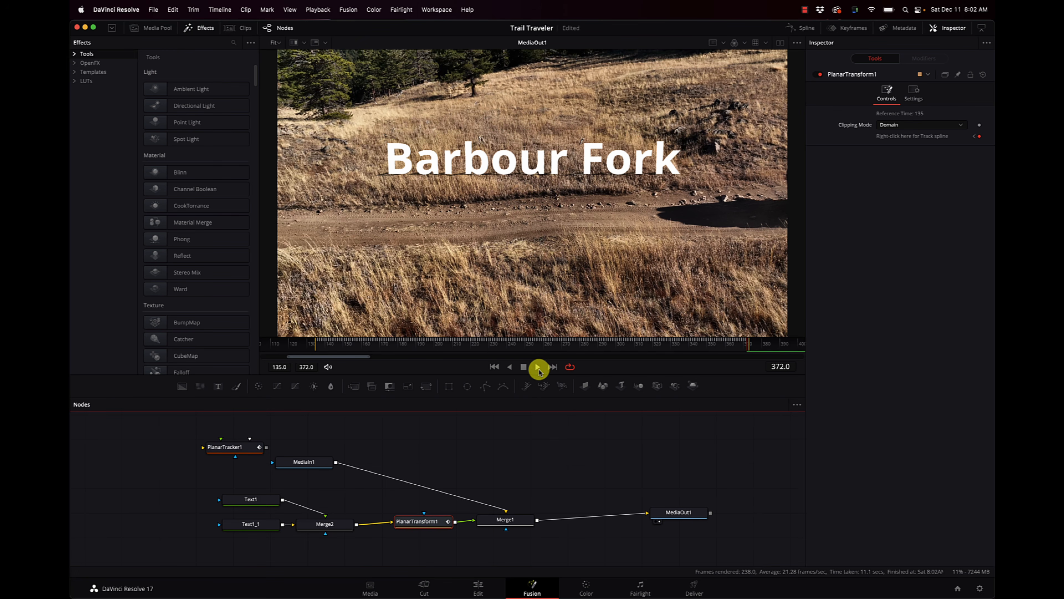
{"action": "left_click", "coordinate": [538, 368]}
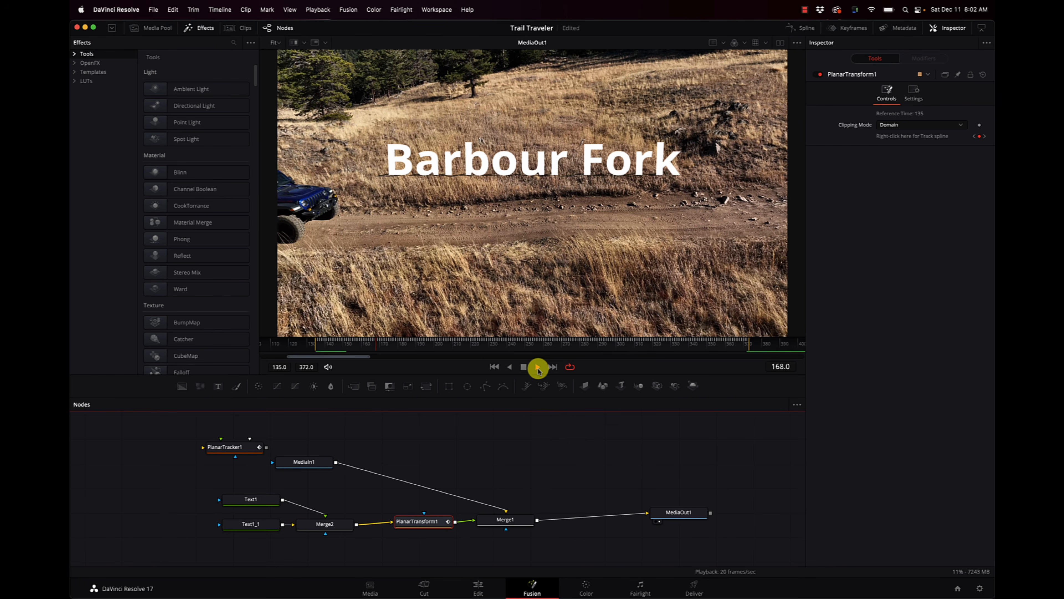
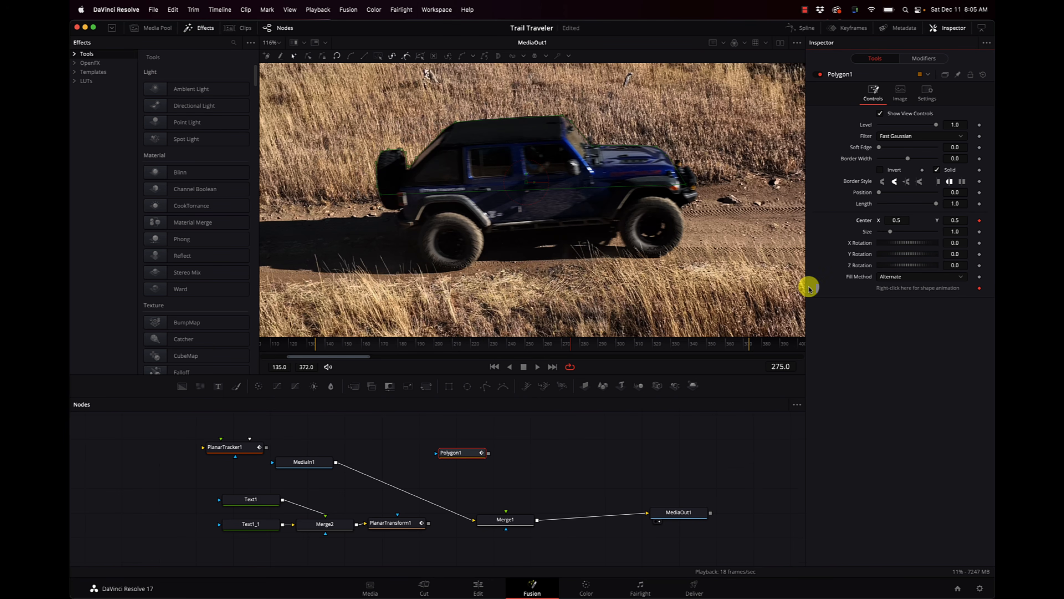
Go to frame 135 and show the Polygon1 mask and MediaOut1 side by side in two viewers
{"action": "left_click", "coordinate": [548, 347]}
{"action": "left_click_drag", "start_coordinate": [548, 347], "coordinate": [316, 351]}
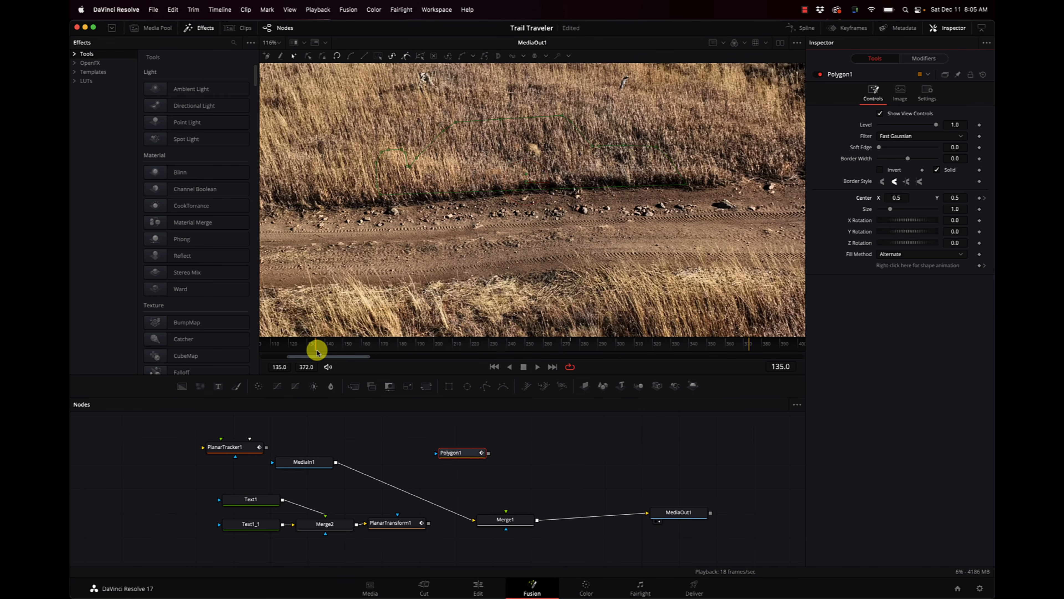
{"action": "scroll", "coordinate": [363, 248], "scroll_direction": "down", "scroll_amount": 6}
{"action": "scroll", "coordinate": [363, 248], "scroll_direction": "left", "scroll_amount": 10}
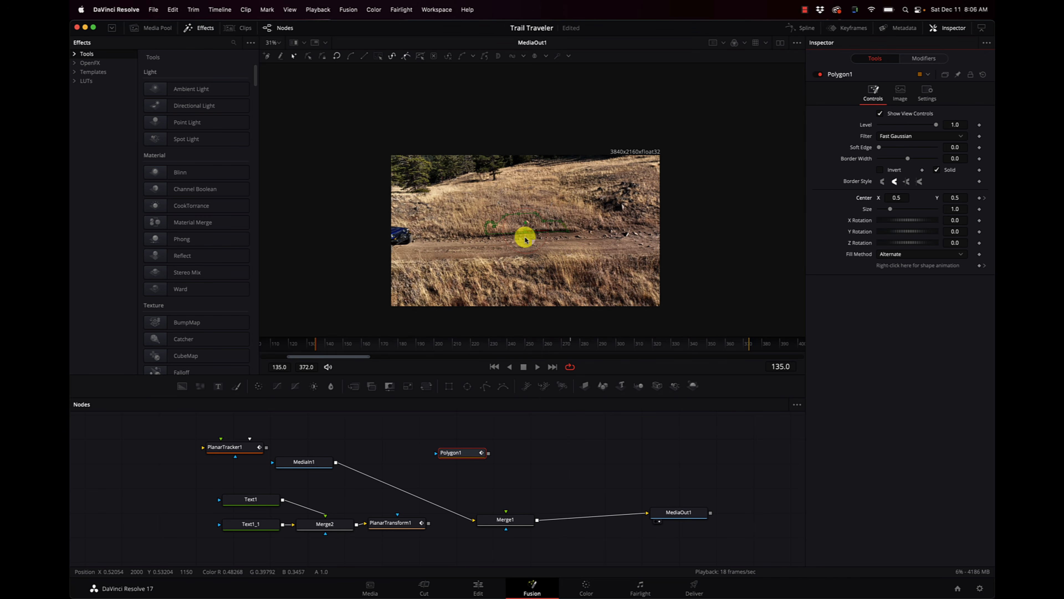
{"action": "scroll", "coordinate": [543, 238], "scroll_direction": "left", "scroll_amount": 7}
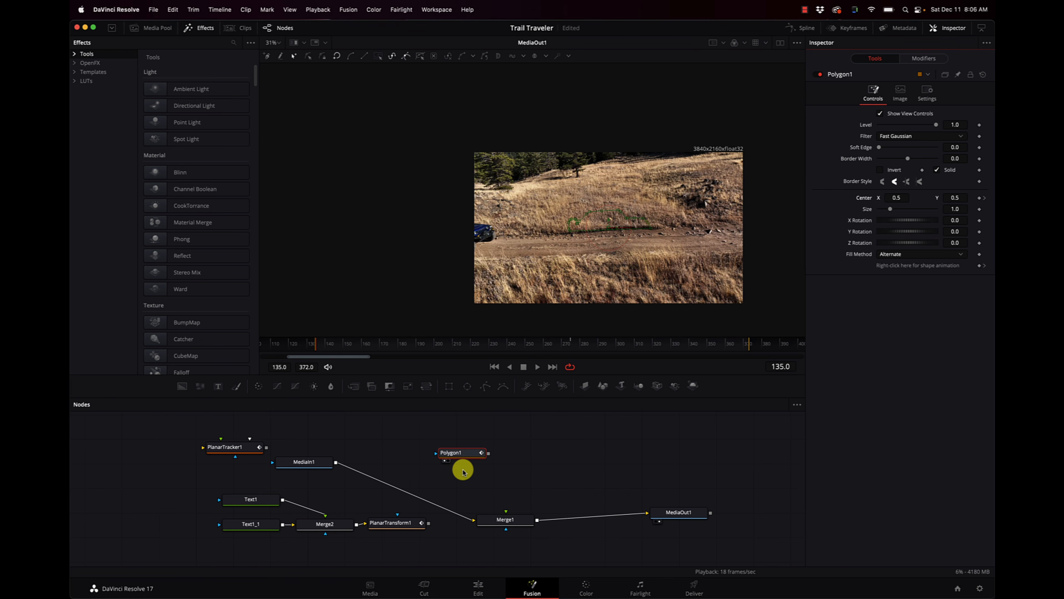
{"action": "left_click", "coordinate": [779, 42]}
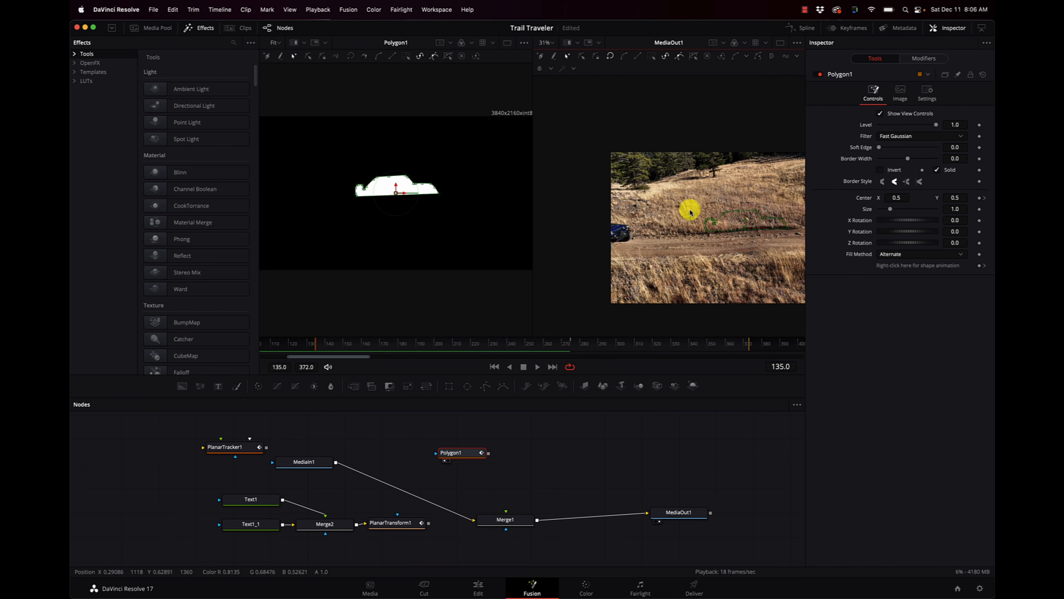
Move the Polygon1 mask at frame 135 over to the jeep at the left edge of the picture
{"action": "scroll", "coordinate": [693, 216], "scroll_direction": "right", "scroll_amount": 5}
{"action": "scroll", "coordinate": [698, 219], "scroll_direction": "right", "scroll_amount": 4}
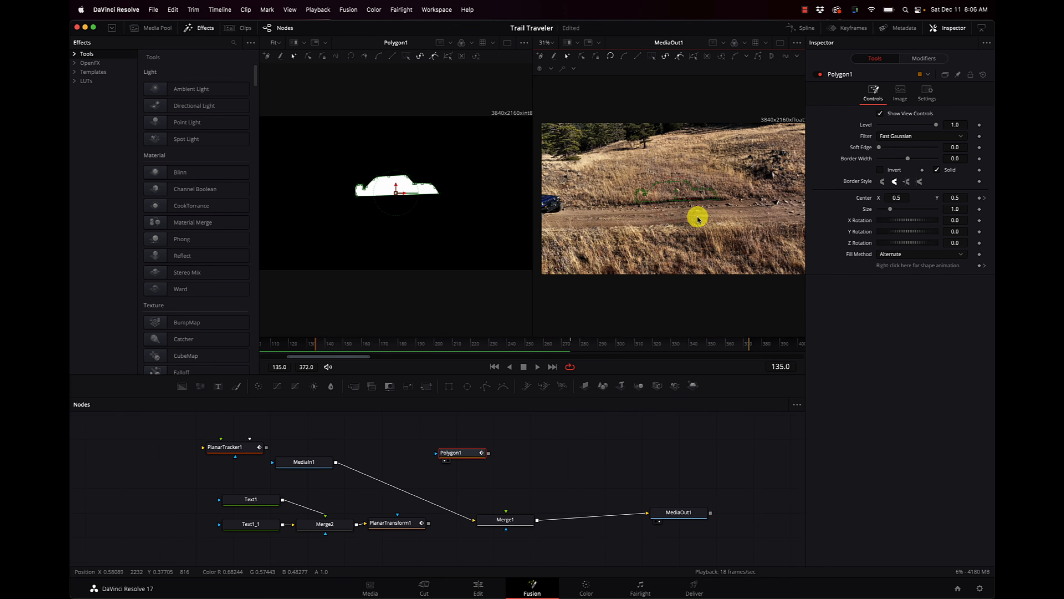
{"action": "left_click_drag", "start_coordinate": [402, 193], "coordinate": [242, 200]}
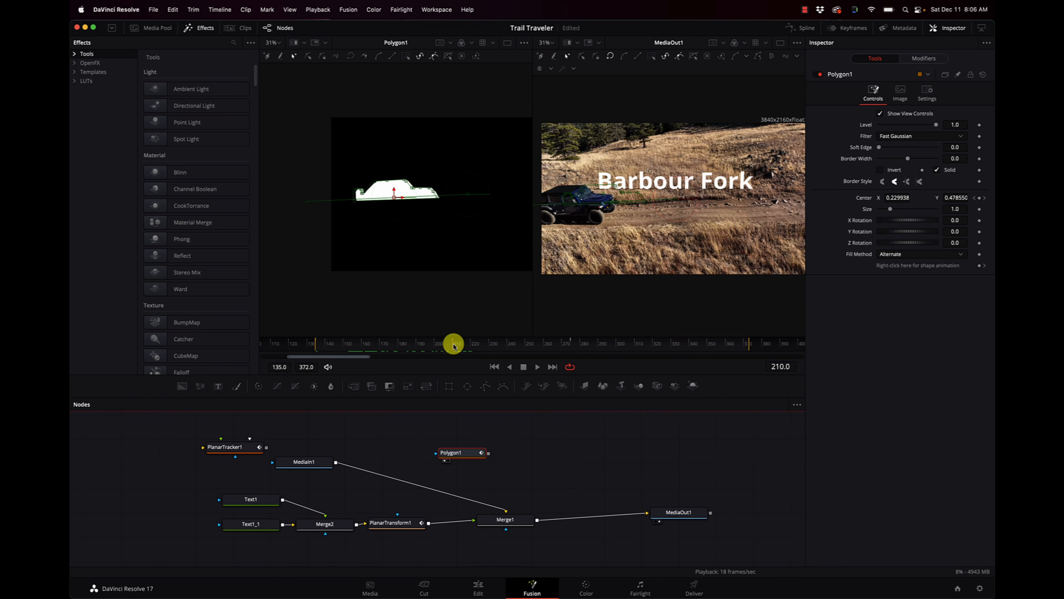
At frame 217, move Polygon1 to a centre of about X 0.145, Y 0.475 over the jeep and adjust its outline at the hood
{"action": "left_click_drag", "start_coordinate": [451, 345], "coordinate": [466, 354]}
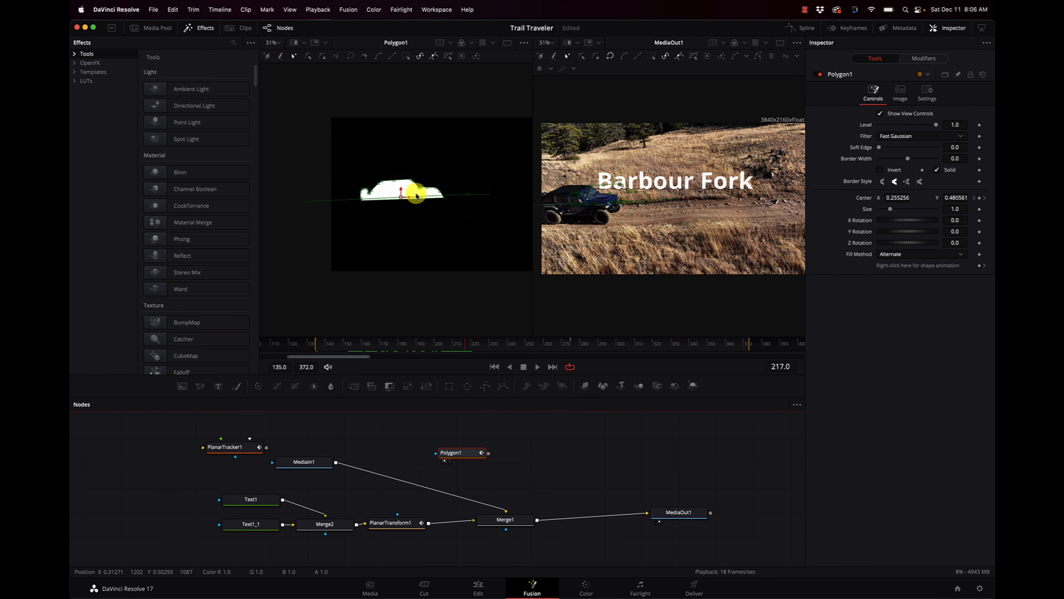
{"action": "left_click", "coordinate": [409, 200]}
{"action": "left_click_drag", "start_coordinate": [410, 200], "coordinate": [374, 203]}
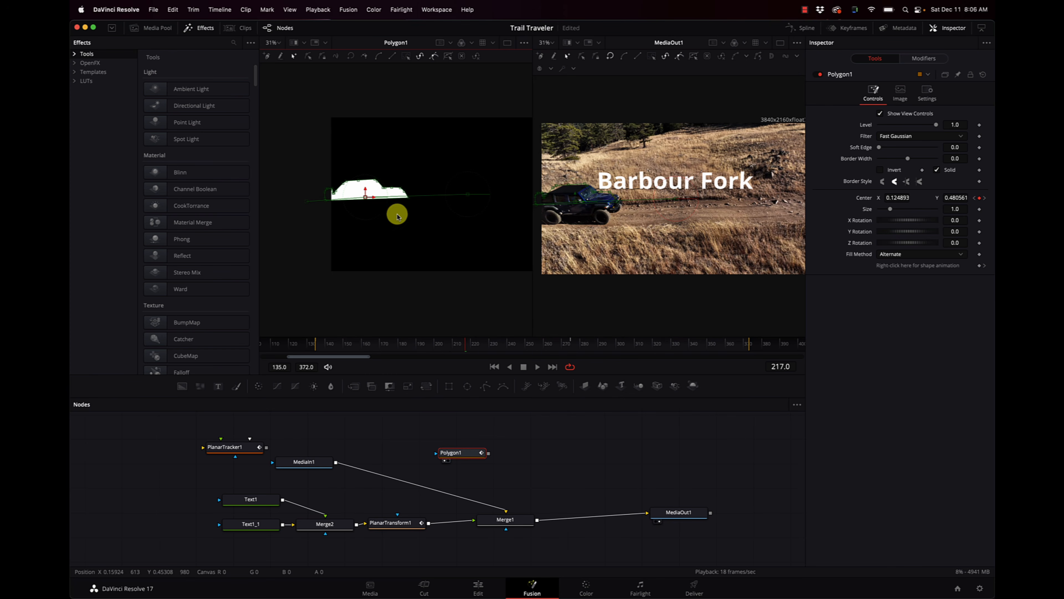
{"action": "scroll", "coordinate": [585, 203], "scroll_direction": "up", "scroll_amount": 5}
{"action": "scroll", "coordinate": [587, 205], "scroll_direction": "up", "scroll_amount": 2}
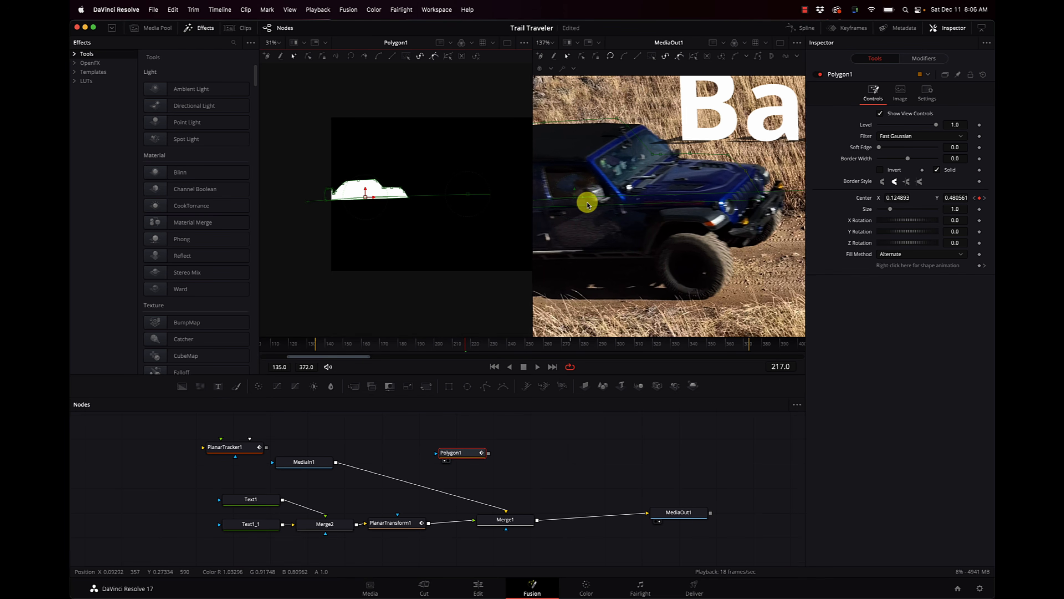
{"action": "left_click_drag", "start_coordinate": [375, 198], "coordinate": [381, 199]}
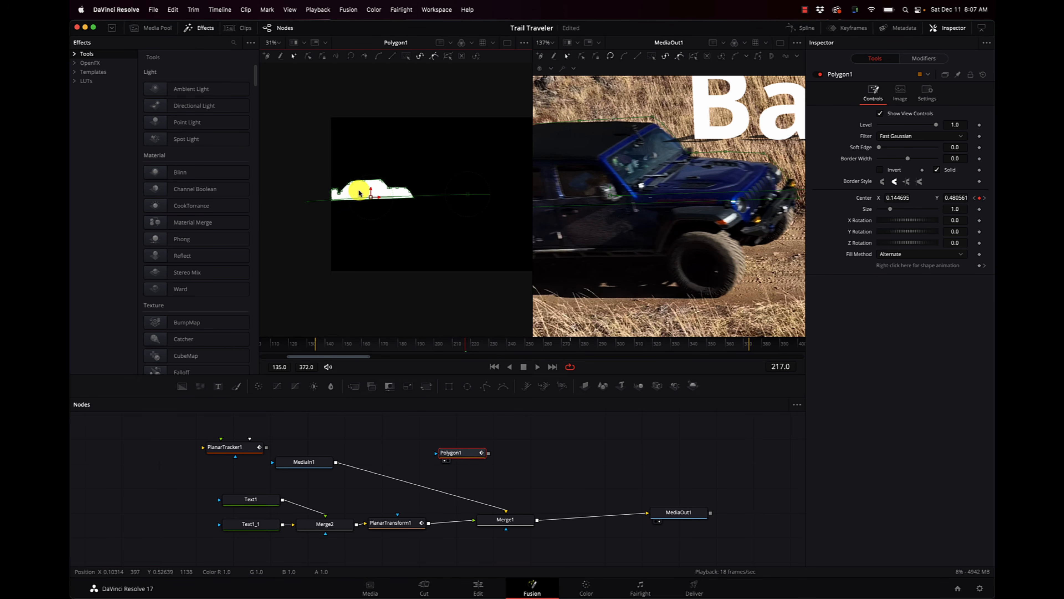
{"action": "left_click_drag", "start_coordinate": [371, 195], "coordinate": [371, 196]}
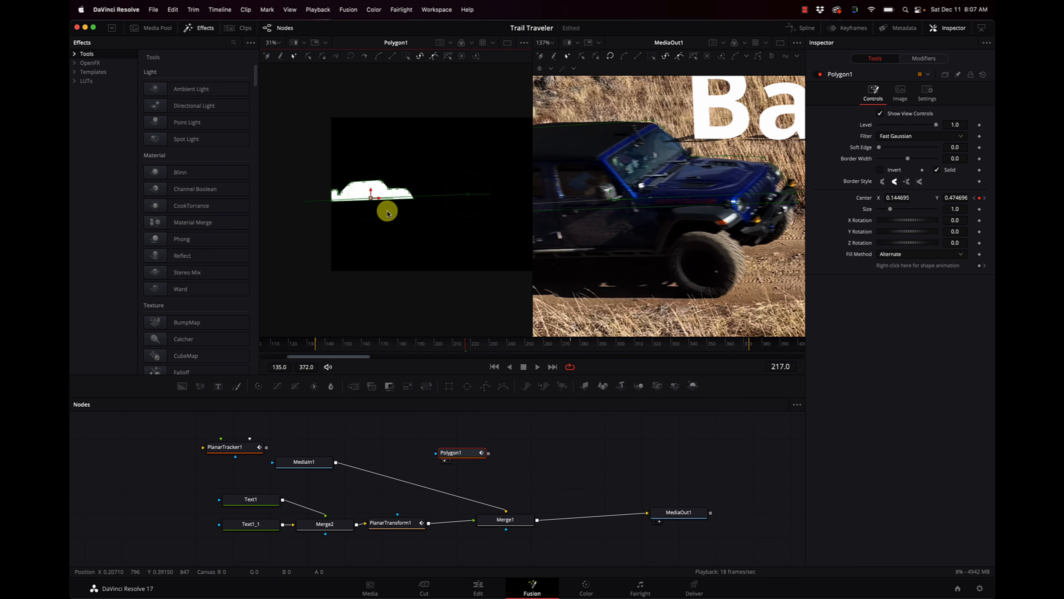
{"action": "left_click", "coordinate": [764, 159]}
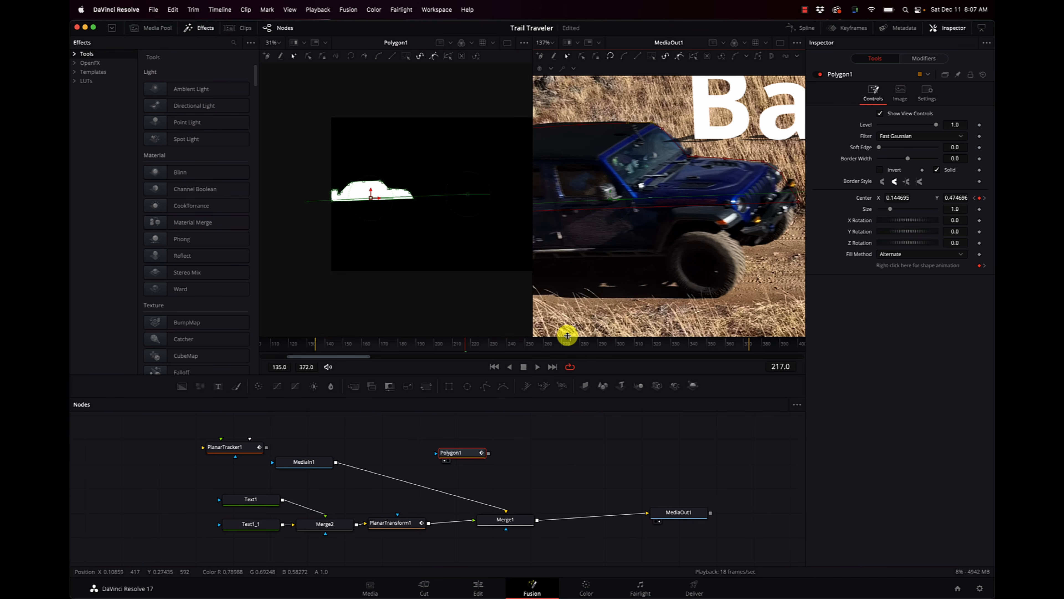
At frame 249, move Polygon1 to a centre of about X 0.336, Y 0.483 over the jeep and adjust its outline at the windshield
{"action": "left_click", "coordinate": [525, 346]}
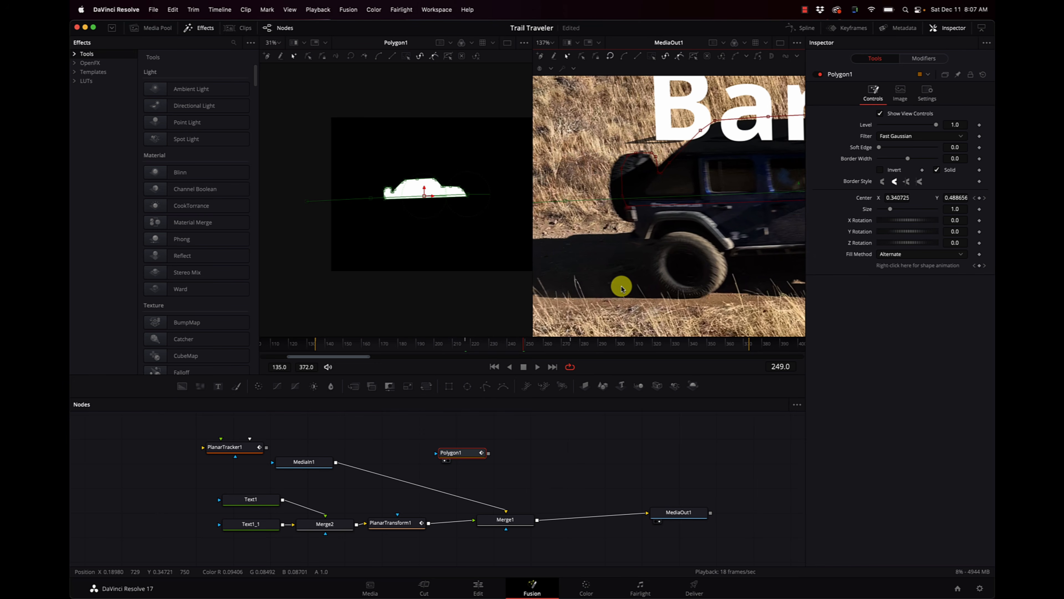
{"action": "scroll", "coordinate": [622, 286], "scroll_direction": "down", "scroll_amount": 3}
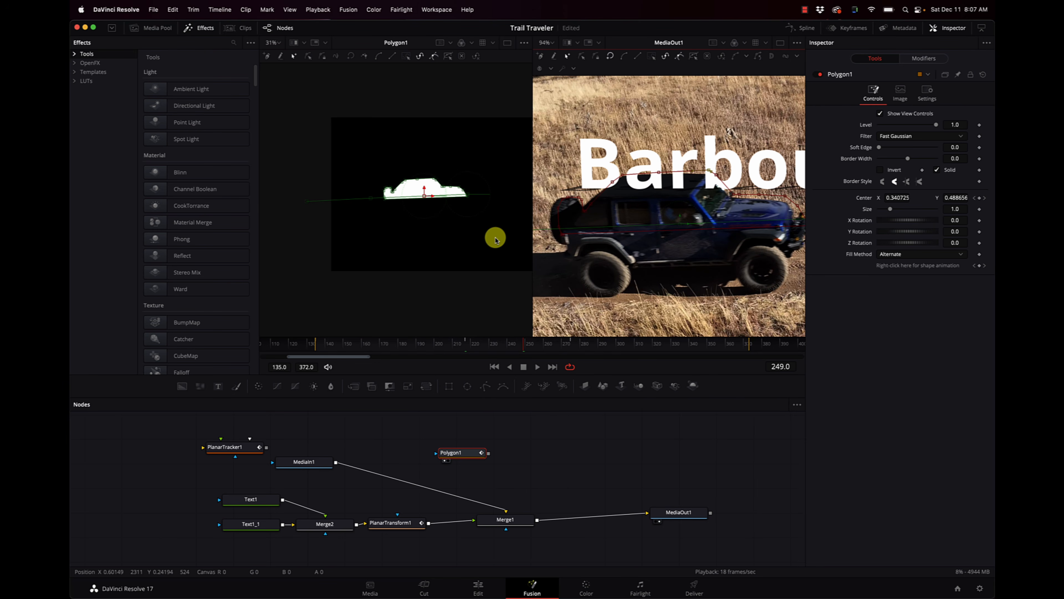
{"action": "left_click_drag", "start_coordinate": [431, 198], "coordinate": [428, 198]}
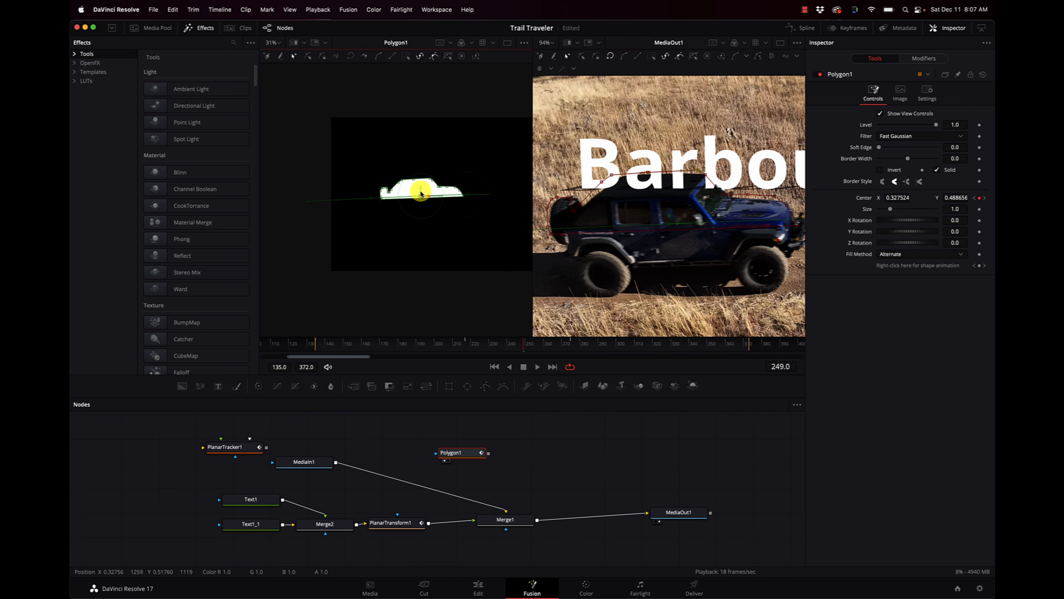
{"action": "left_click_drag", "start_coordinate": [421, 194], "coordinate": [422, 194]}
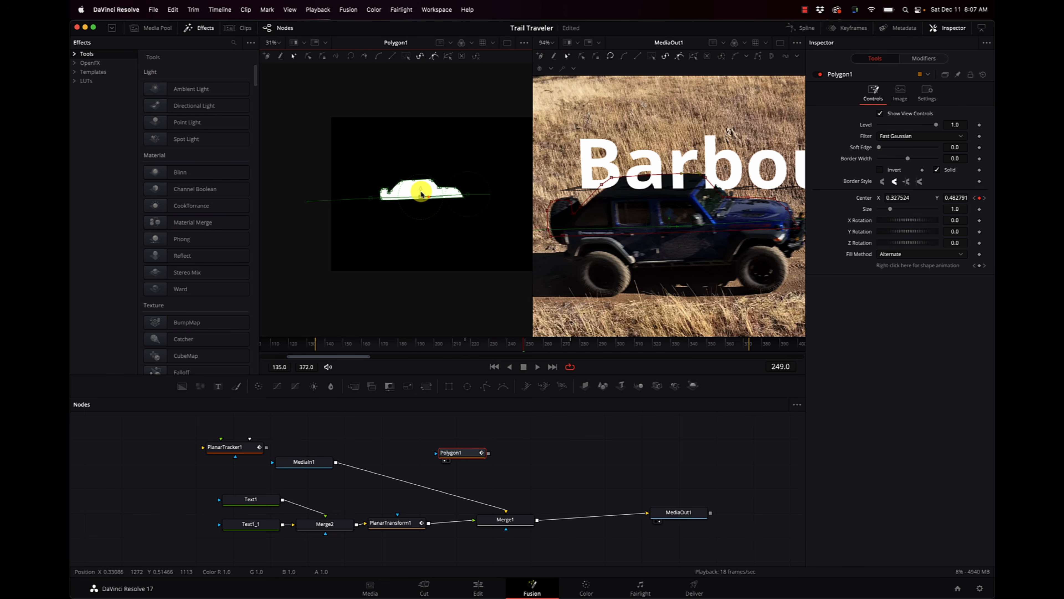
{"action": "left_click_drag", "start_coordinate": [430, 199], "coordinate": [432, 200]}
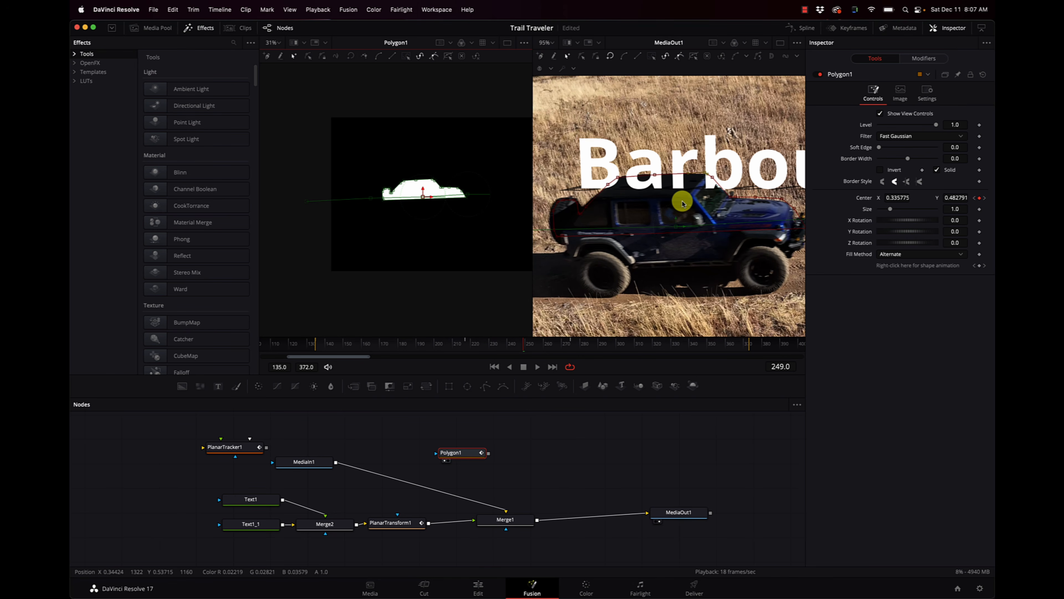
{"action": "scroll", "coordinate": [682, 198], "scroll_direction": "up", "scroll_amount": 3}
{"action": "left_click", "coordinate": [737, 158]}
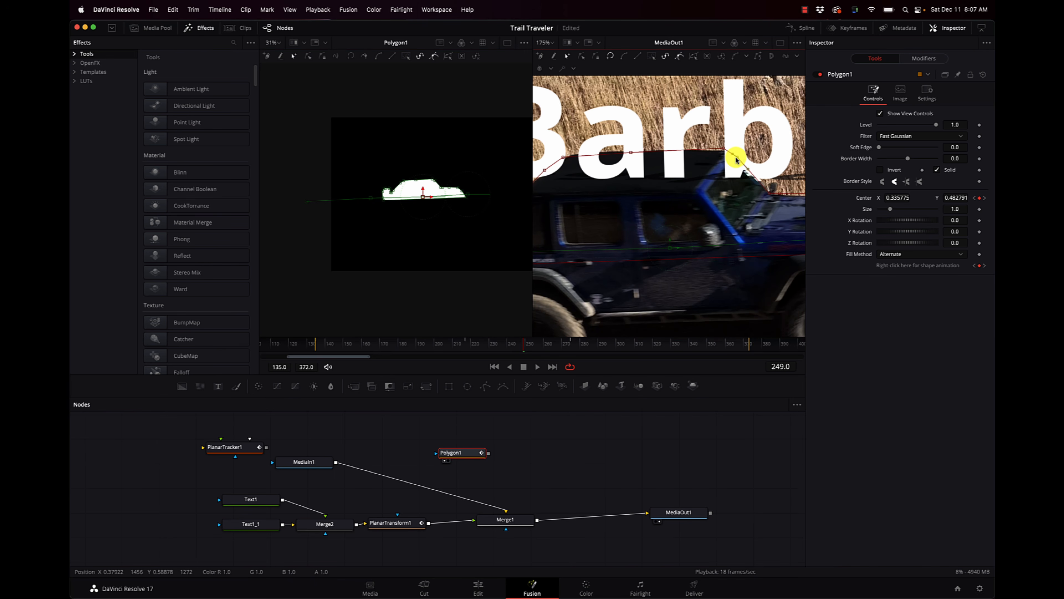
{"action": "mouse_move", "coordinate": [738, 163]}
{"action": "left_mouse_down"}
{"action": "mouse_move", "coordinate": [724, 150]}
{"action": "mouse_move", "coordinate": [735, 162]}
{"action": "left_mouse_up"}
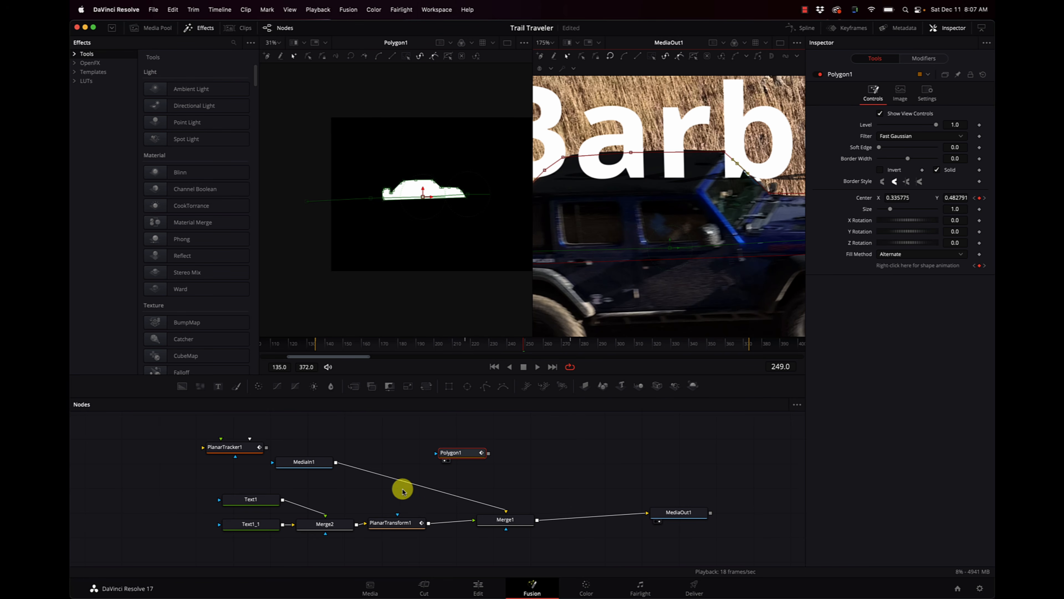
Try Polygon1 as the mask on PlanarTransform1 and on Merge1, and undo both connections
{"action": "left_click_drag", "start_coordinate": [295, 463], "coordinate": [343, 465]}
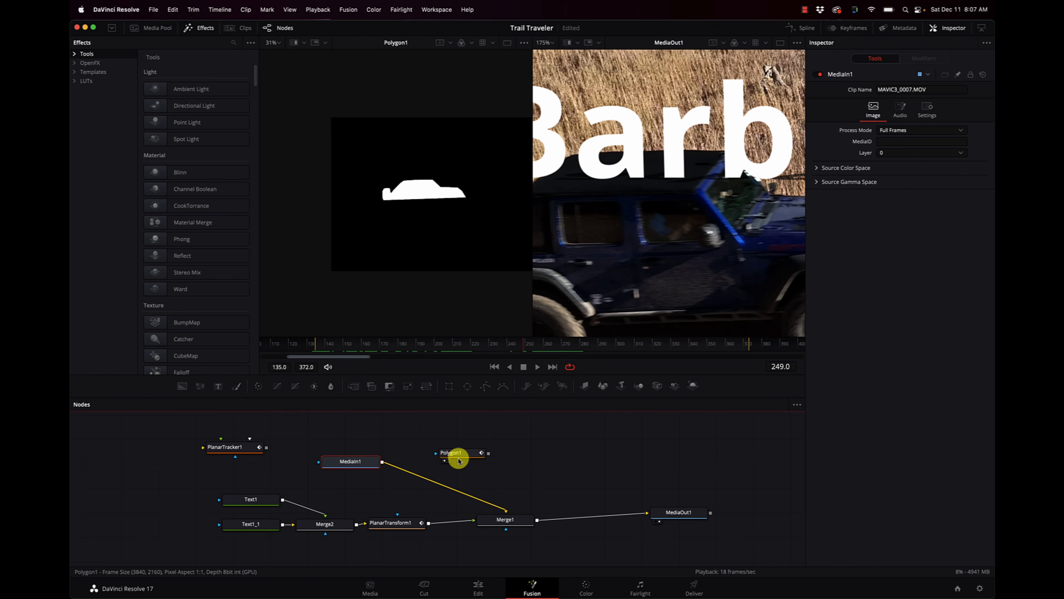
{"action": "left_click_drag", "start_coordinate": [466, 455], "coordinate": [368, 487]}
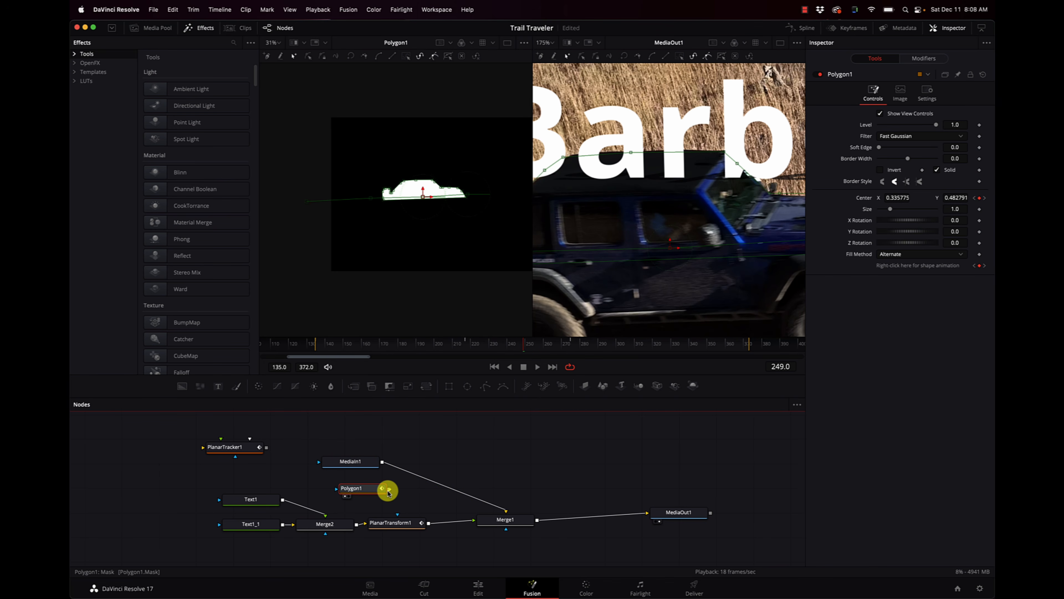
{"action": "left_click_drag", "start_coordinate": [387, 492], "coordinate": [396, 522]}
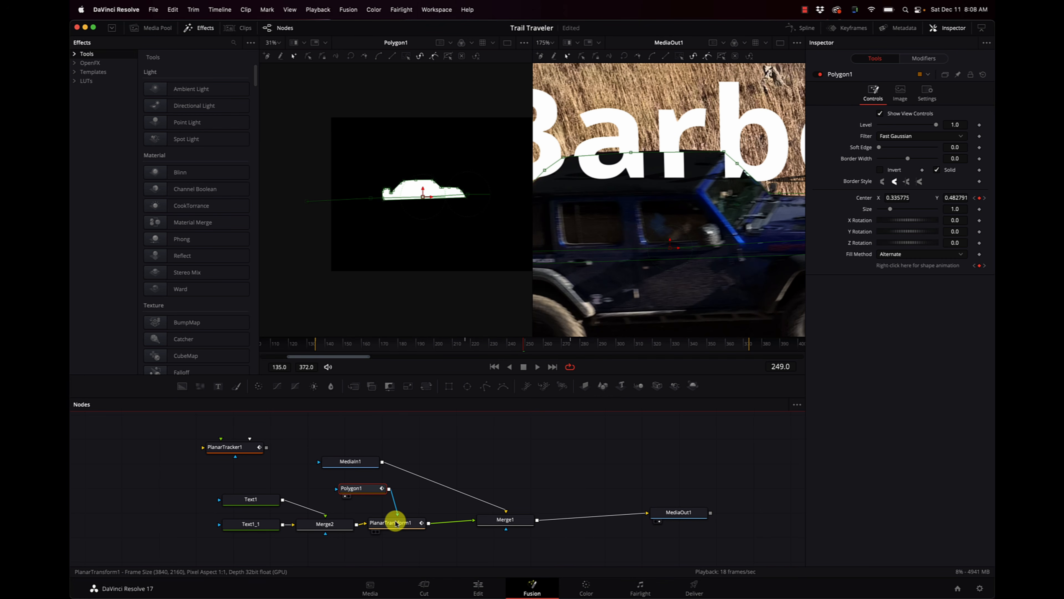
{"action": "left_click_drag", "start_coordinate": [396, 522], "coordinate": [506, 518]}
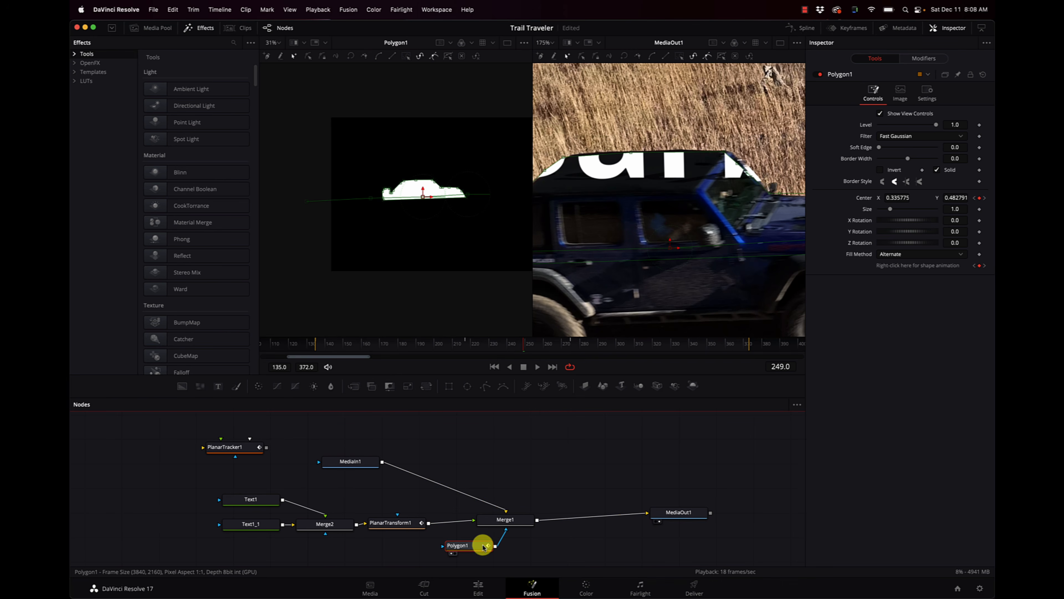
{"action": "left_click", "coordinate": [504, 534]}
{"action": "key", "text": "super+z"}
{"action": "key", "text": "super+z"}
{"action": "key", "text": "super+z"}
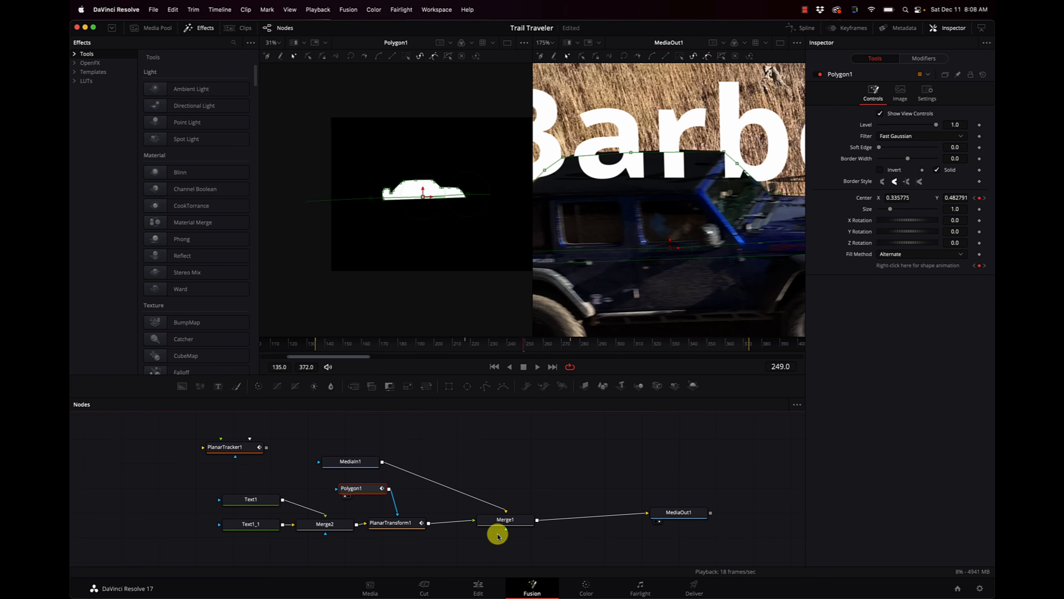
{"action": "key", "text": "super+shift+z"}
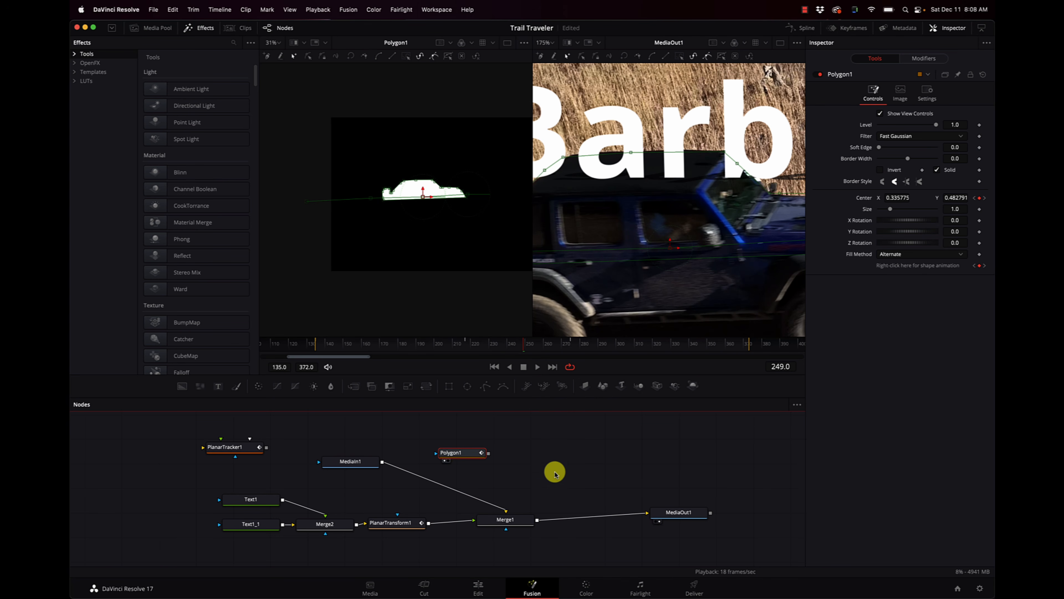
Connect Polygon1 to Merge1 as its effect mask and invert the mask so the jeep covers the title
{"action": "left_click_drag", "start_coordinate": [475, 459], "coordinate": [506, 530]}
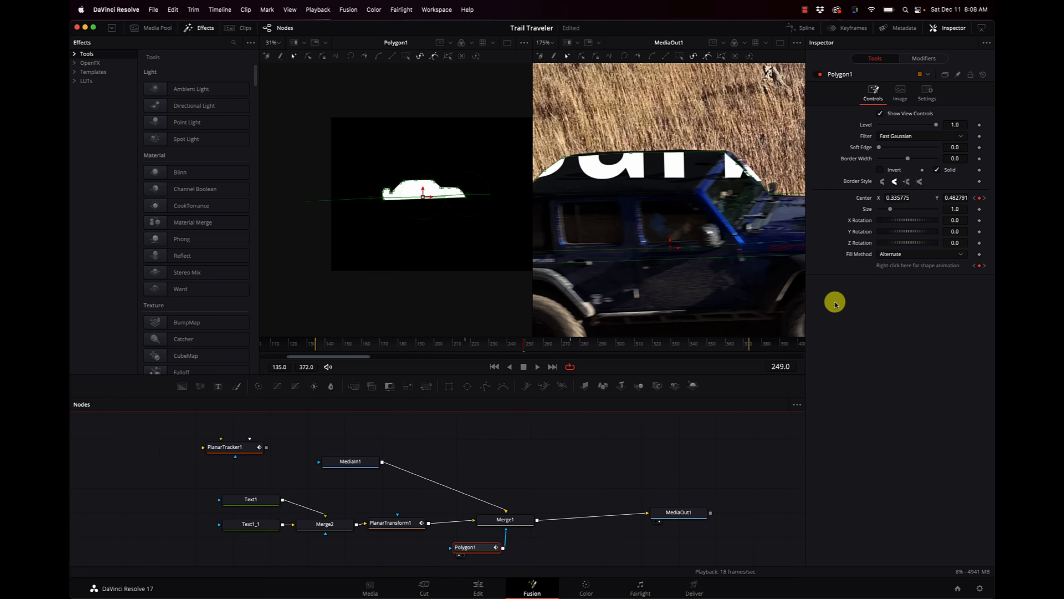
{"action": "left_click", "coordinate": [880, 170]}
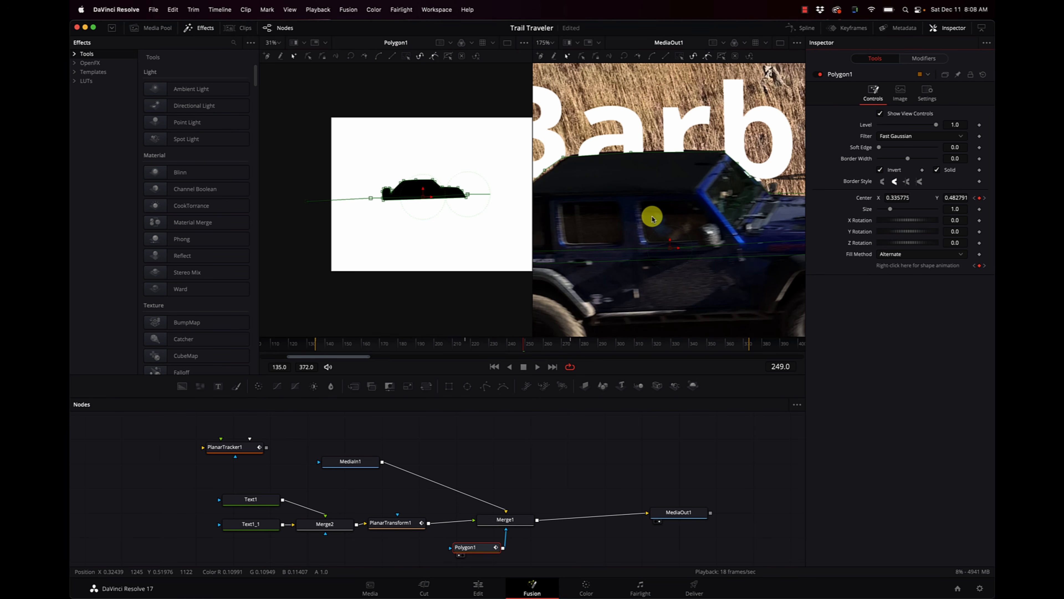
{"action": "scroll", "coordinate": [615, 254], "scroll_direction": "down", "scroll_amount": 5}
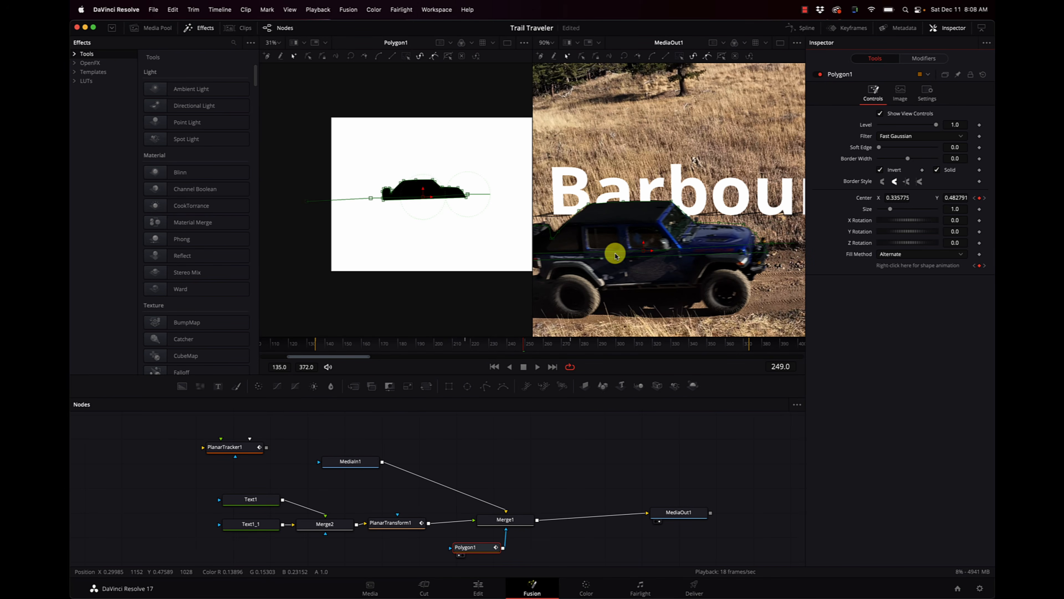
{"action": "scroll", "coordinate": [615, 254], "scroll_direction": "up", "scroll_amount": 3}
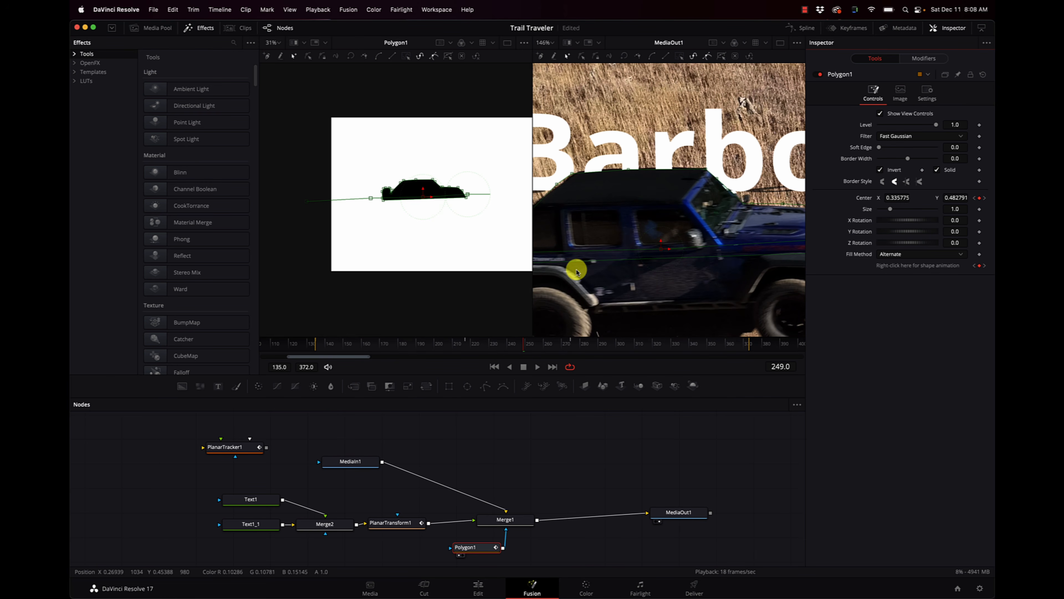
Disconnect PlanarTransform1 from Merge1 to hide the title, and refine Polygon1 at frame 249 with centre Y about 0.486 and its outline at the hood
{"action": "scroll", "coordinate": [501, 236], "scroll_direction": "right", "scroll_amount": 5}
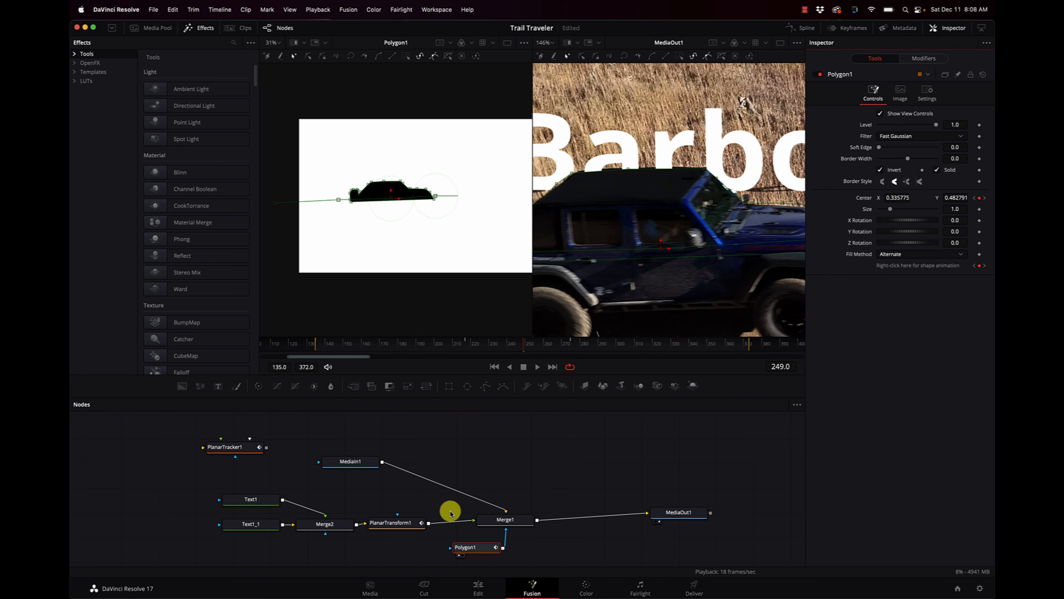
{"action": "left_click", "coordinate": [461, 521]}
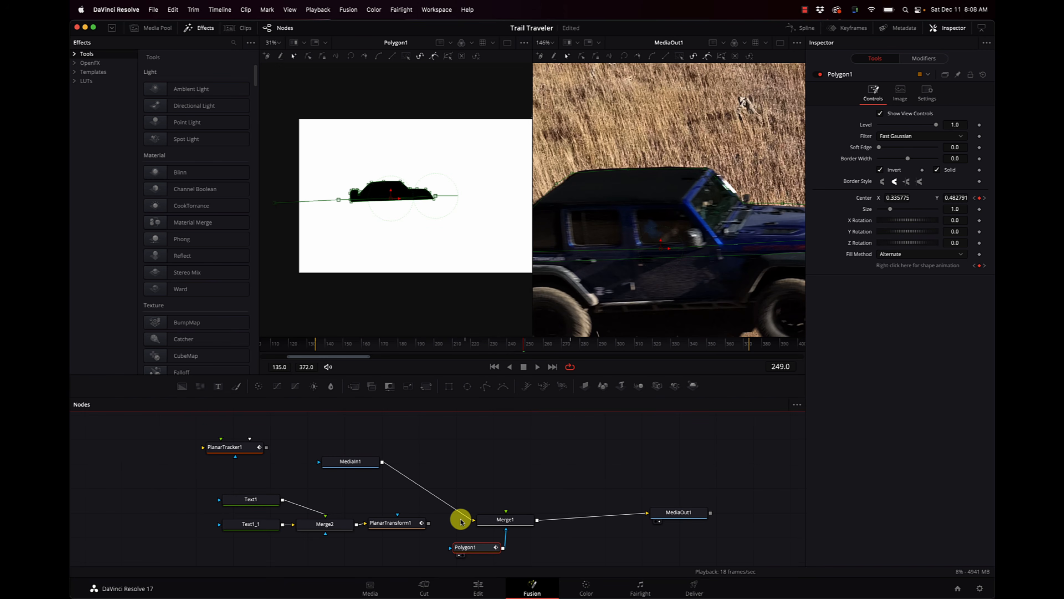
{"action": "scroll", "coordinate": [559, 449], "scroll_direction": "right", "scroll_amount": 1}
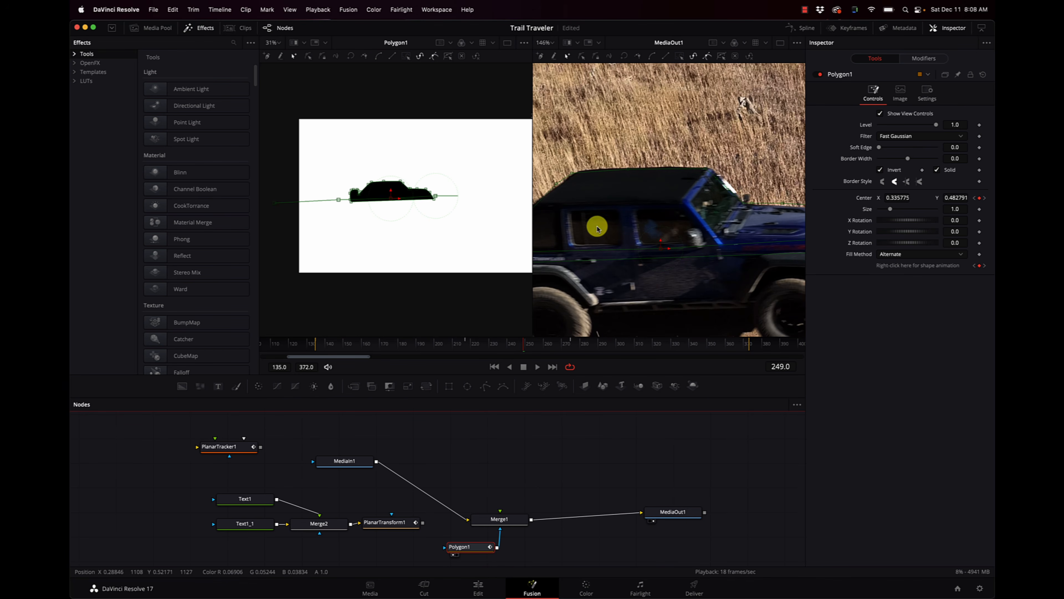
{"action": "left_click", "coordinate": [389, 192]}
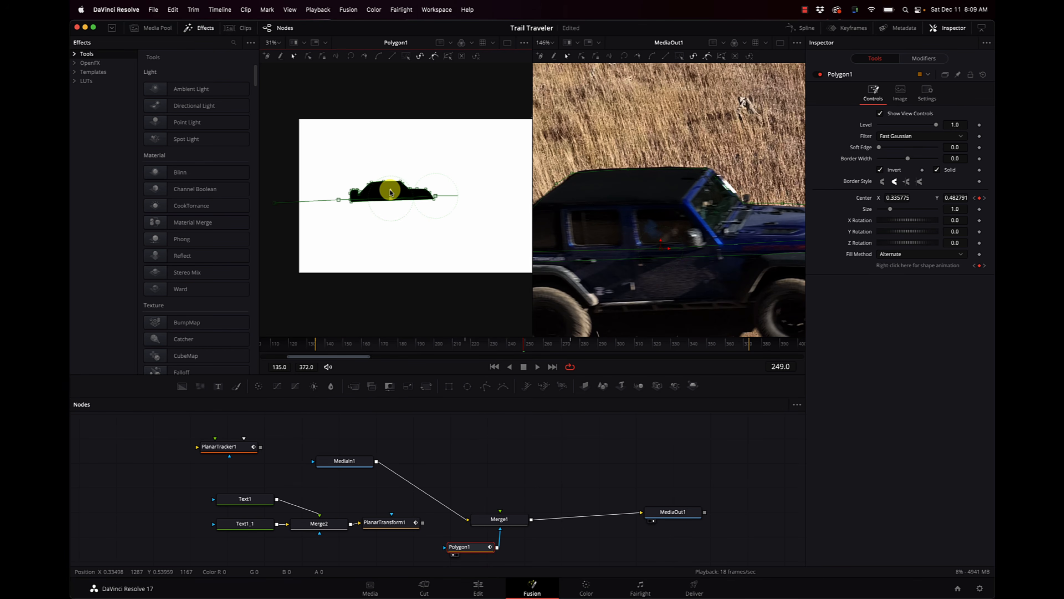
{"action": "left_click_drag", "start_coordinate": [391, 192], "coordinate": [391, 192]}
{"action": "scroll", "coordinate": [615, 251], "scroll_direction": "right", "scroll_amount": 5}
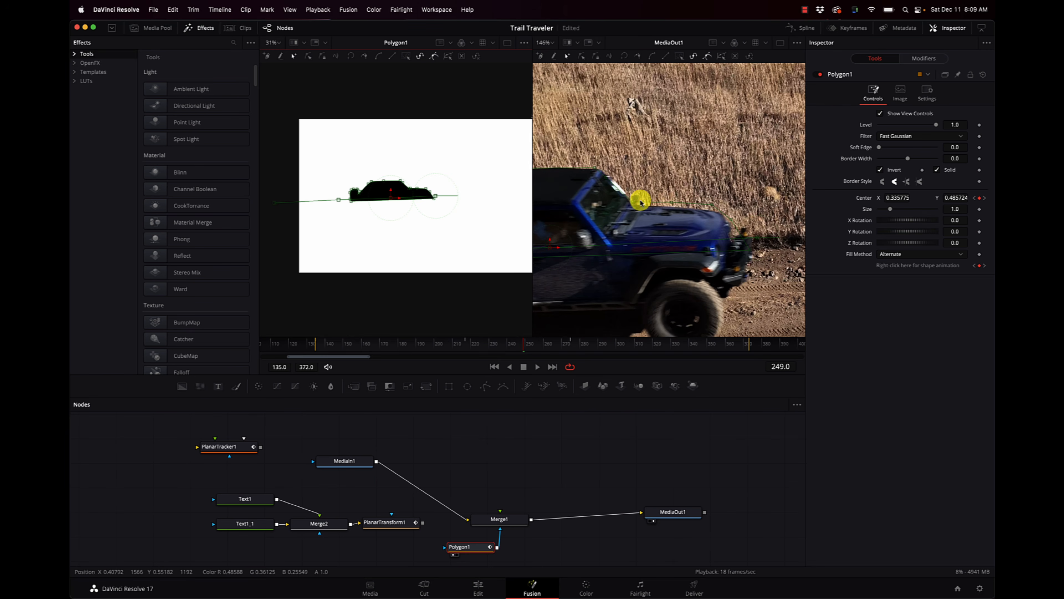
{"action": "left_click", "coordinate": [642, 202]}
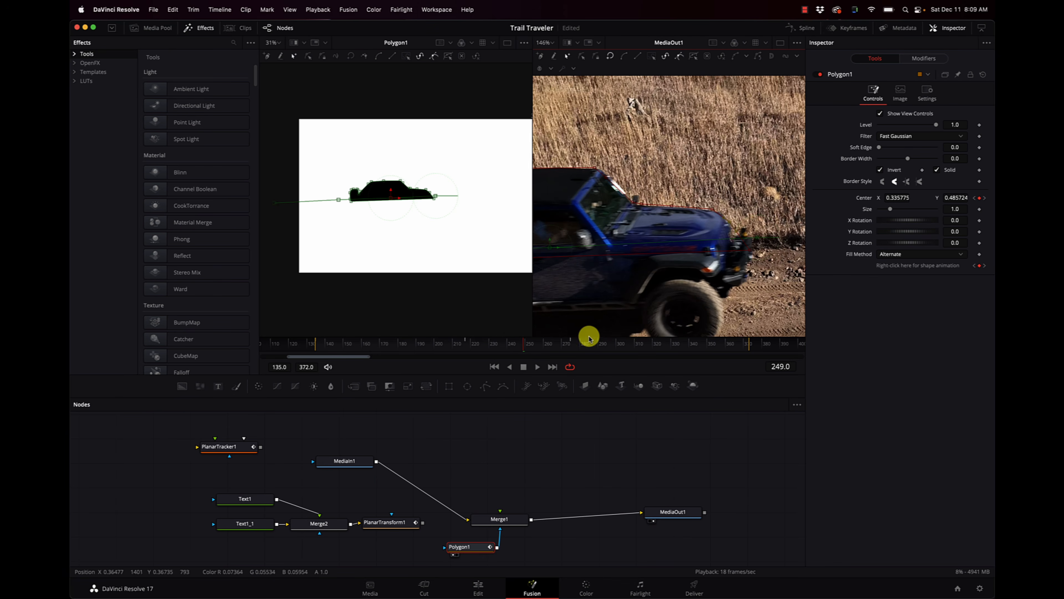
Go to frame 275, reconnect PlanarTransform1 to Merge1, and check the jeep against the title
{"action": "left_click_drag", "start_coordinate": [422, 522], "coordinate": [449, 549]}
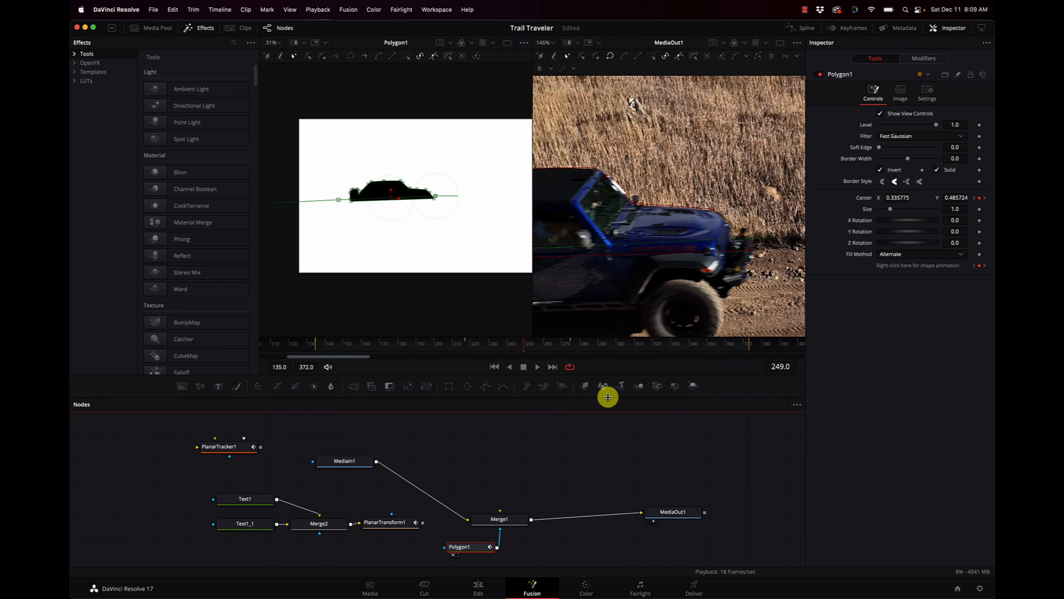
{"action": "left_click", "coordinate": [572, 345]}
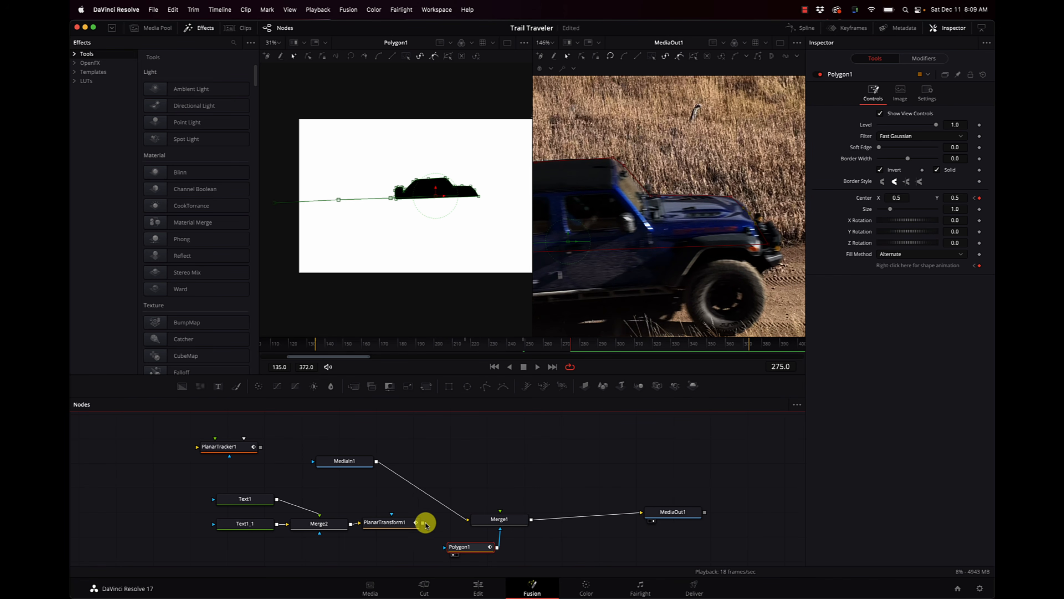
{"action": "left_click_drag", "start_coordinate": [422, 522], "coordinate": [495, 521]}
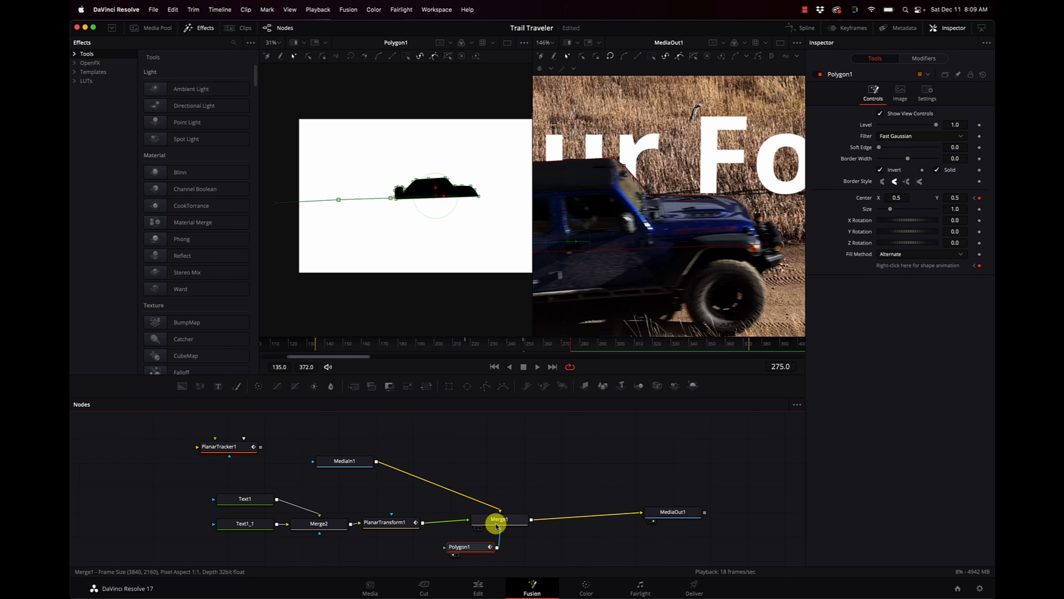
{"action": "scroll", "coordinate": [626, 280], "scroll_direction": "down", "scroll_amount": 5}
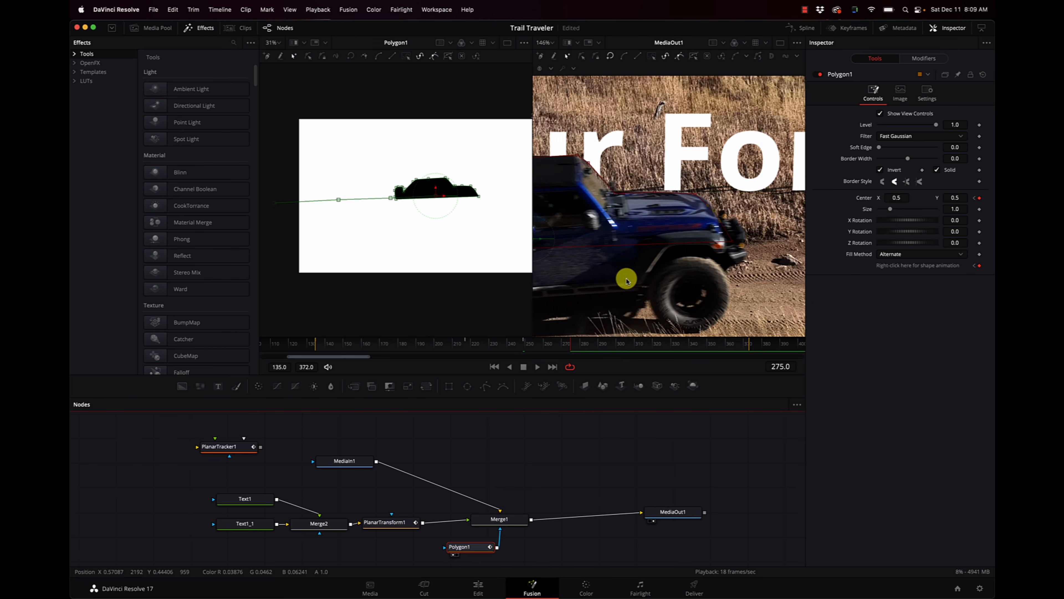
{"action": "scroll", "coordinate": [626, 276], "scroll_direction": "down", "scroll_amount": 3}
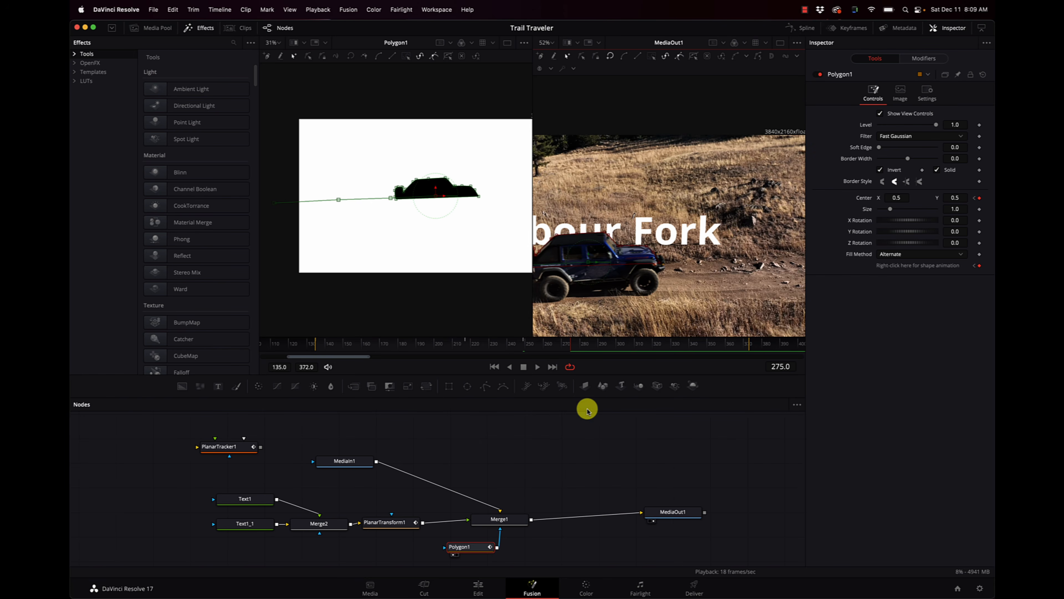
At frame 343, move Polygon1 to a centre of about X 0.942, Y 0.541 over the jeep
{"action": "left_click_drag", "start_coordinate": [570, 343], "coordinate": [696, 352]}
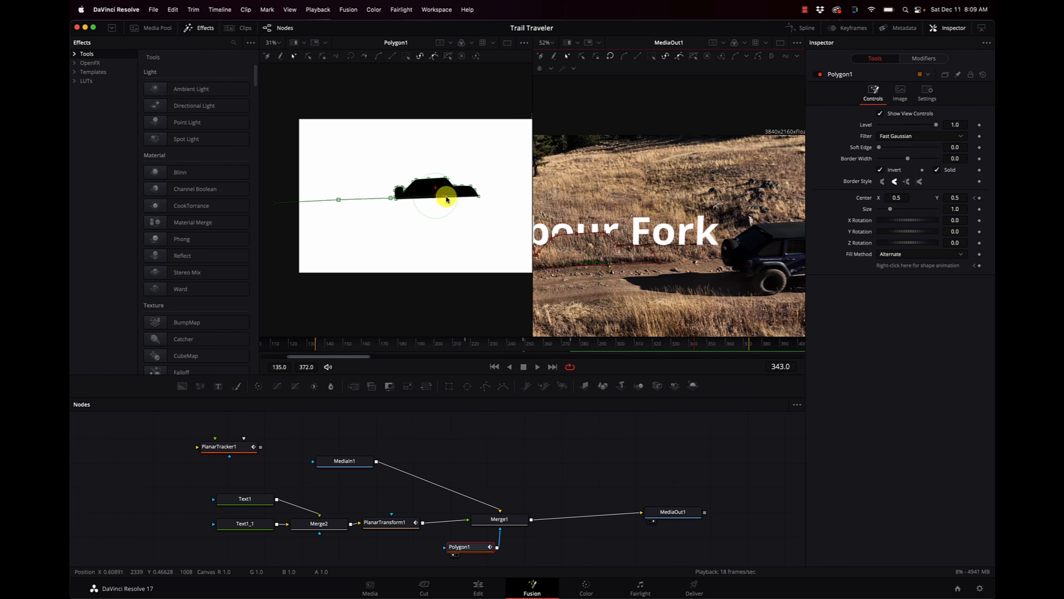
{"action": "left_click_drag", "start_coordinate": [441, 198], "coordinate": [564, 191]}
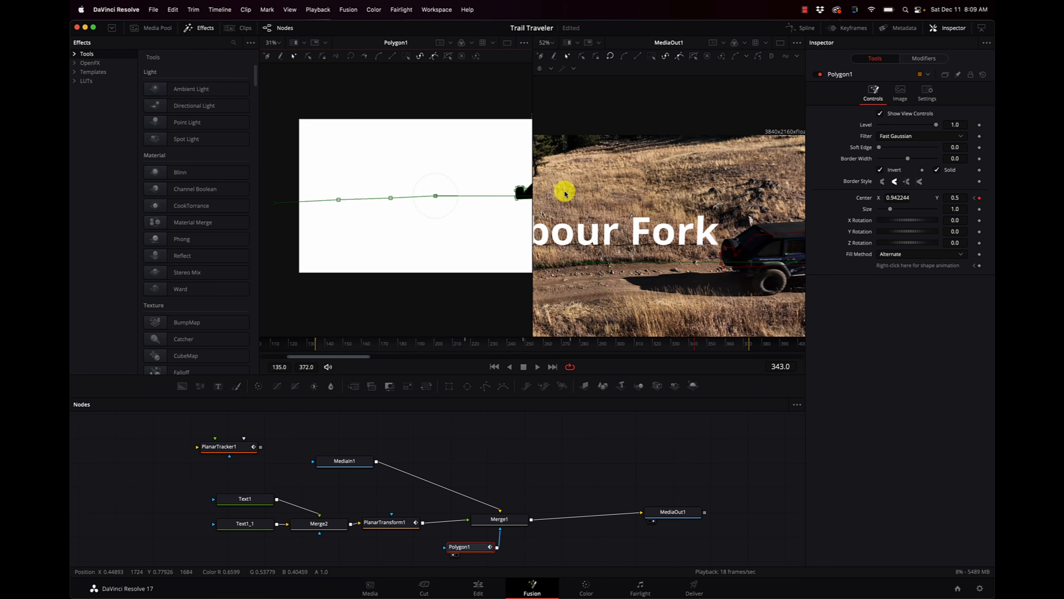
{"action": "scroll", "coordinate": [453, 218], "scroll_direction": "right", "scroll_amount": 4}
{"action": "left_click_drag", "start_coordinate": [470, 198], "coordinate": [479, 184]}
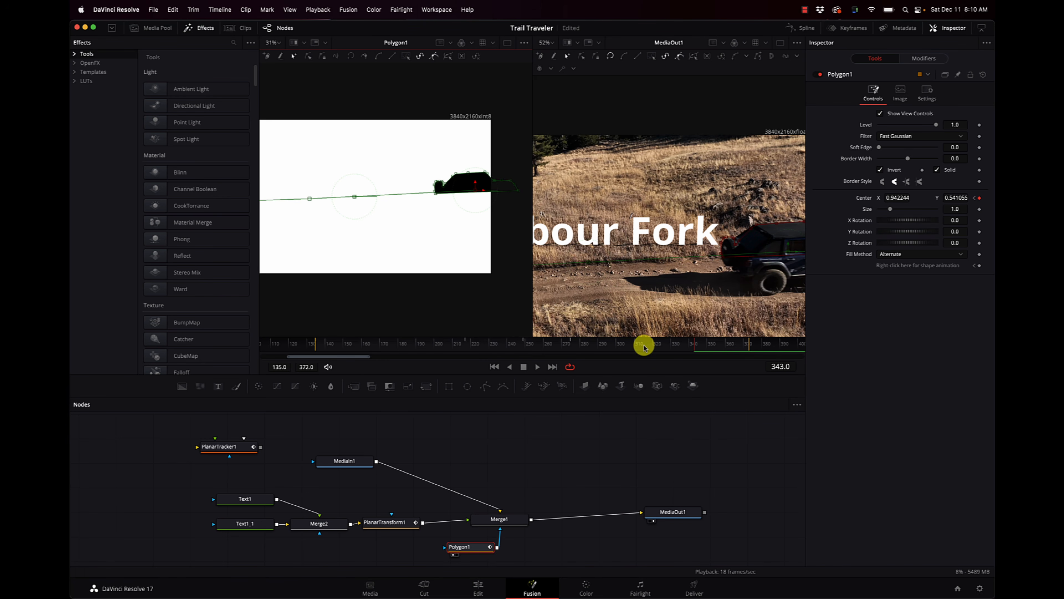
At frame 307, adjust Polygon1's outline to follow the front of the jeep's roof and the base of its windshield
{"action": "left_click", "coordinate": [631, 348]}
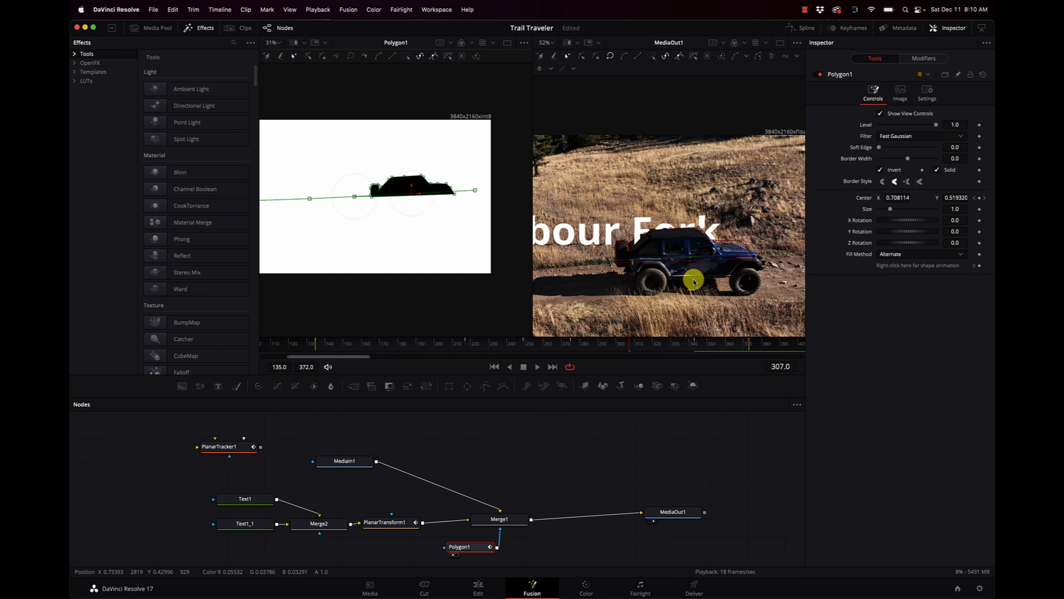
{"action": "scroll", "coordinate": [694, 281], "scroll_direction": "up", "scroll_amount": 5}
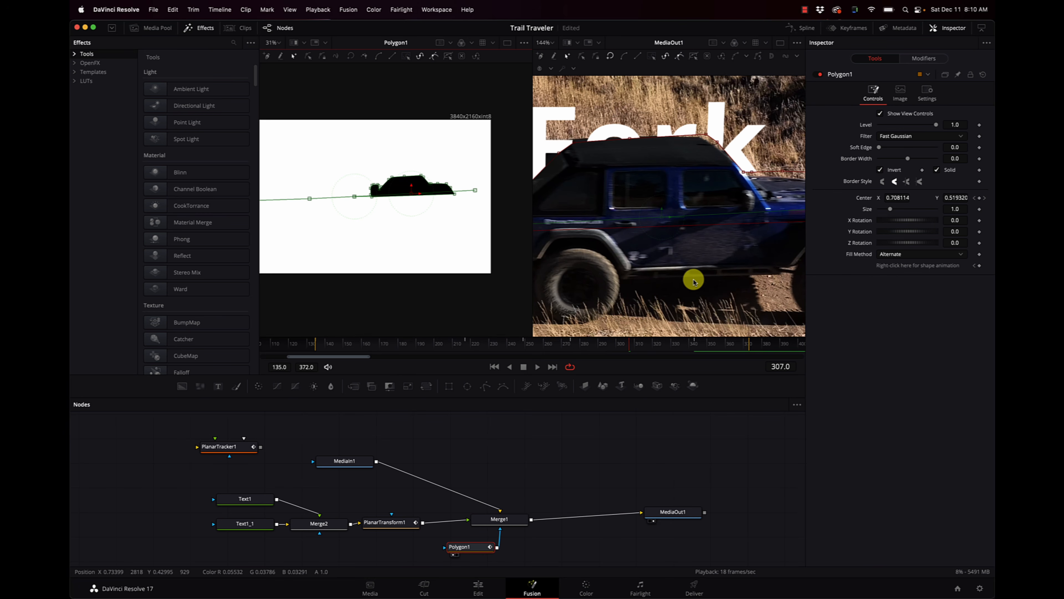
{"action": "left_click_drag", "start_coordinate": [706, 134], "coordinate": [703, 140]}
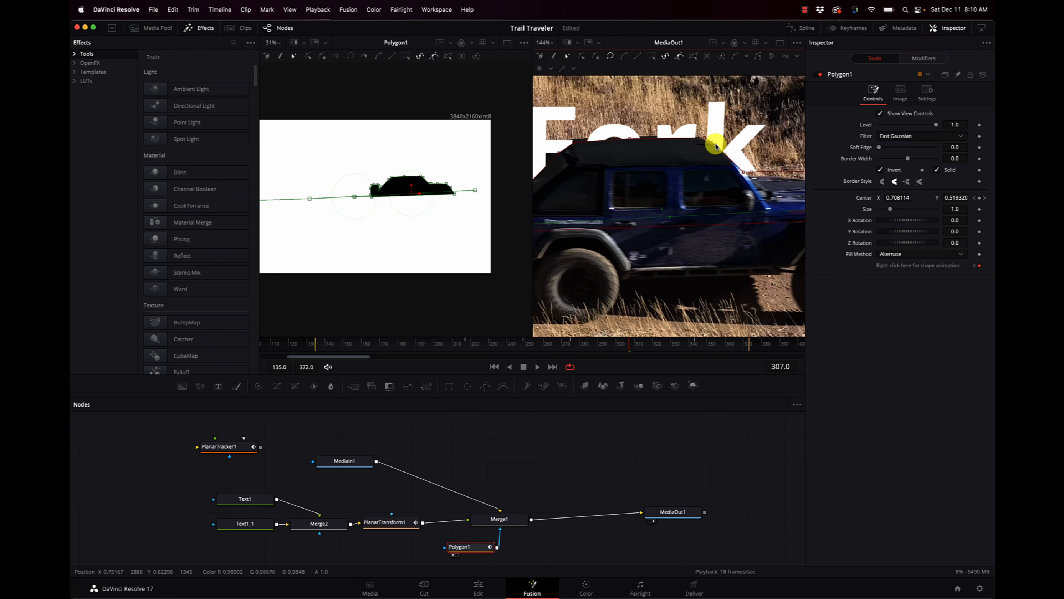
{"action": "left_click_drag", "start_coordinate": [753, 174], "coordinate": [751, 178]}
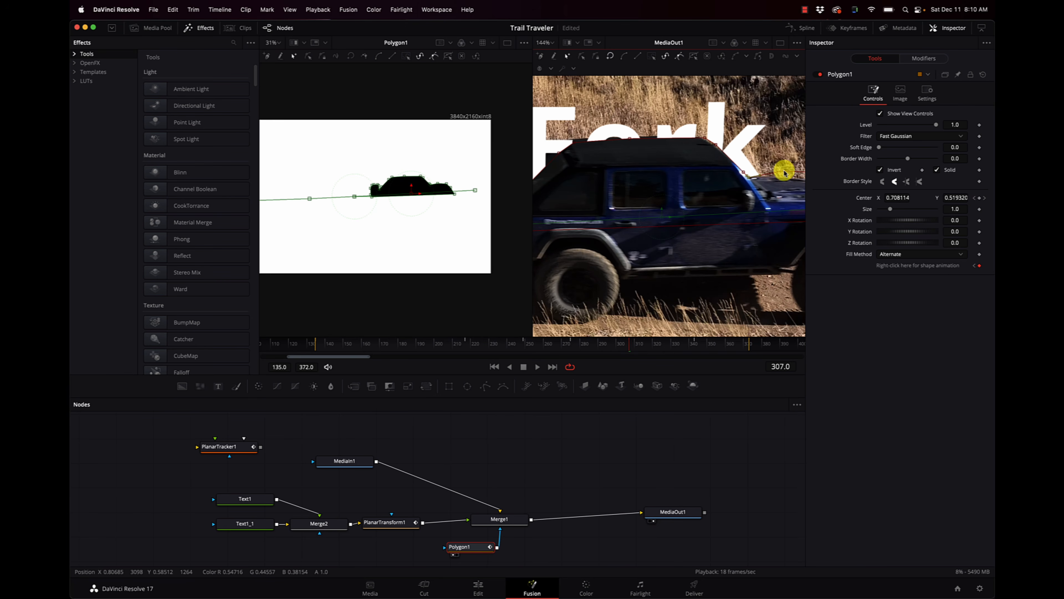
At frame 307, fit Polygon1's outline to the hood beside the windshield and along the rear of the jeep's roof
{"action": "left_click_drag", "start_coordinate": [782, 172], "coordinate": [783, 180]}
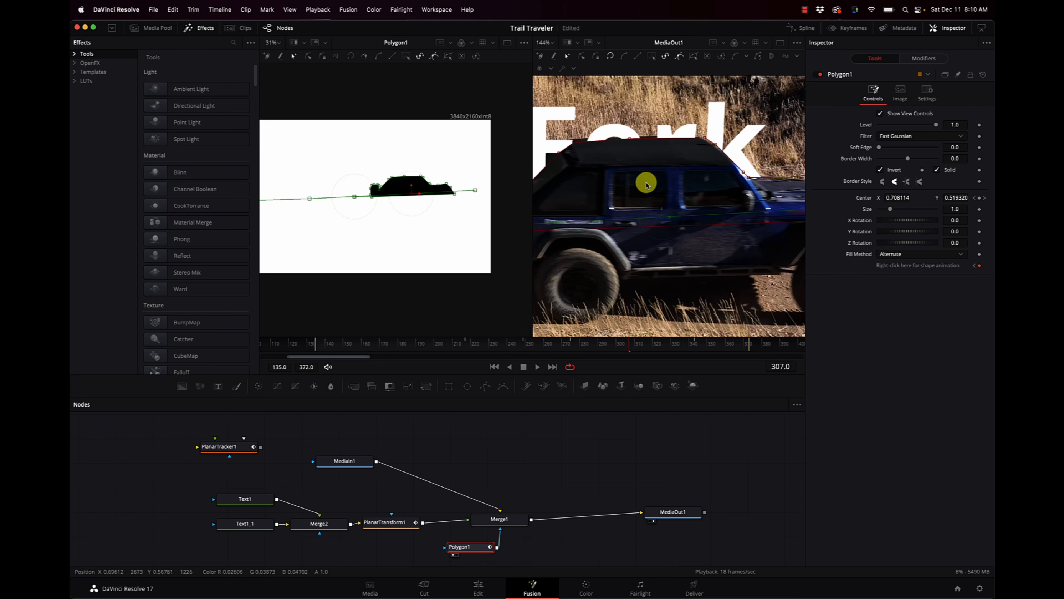
{"action": "scroll", "coordinate": [646, 183], "scroll_direction": "left", "scroll_amount": 5}
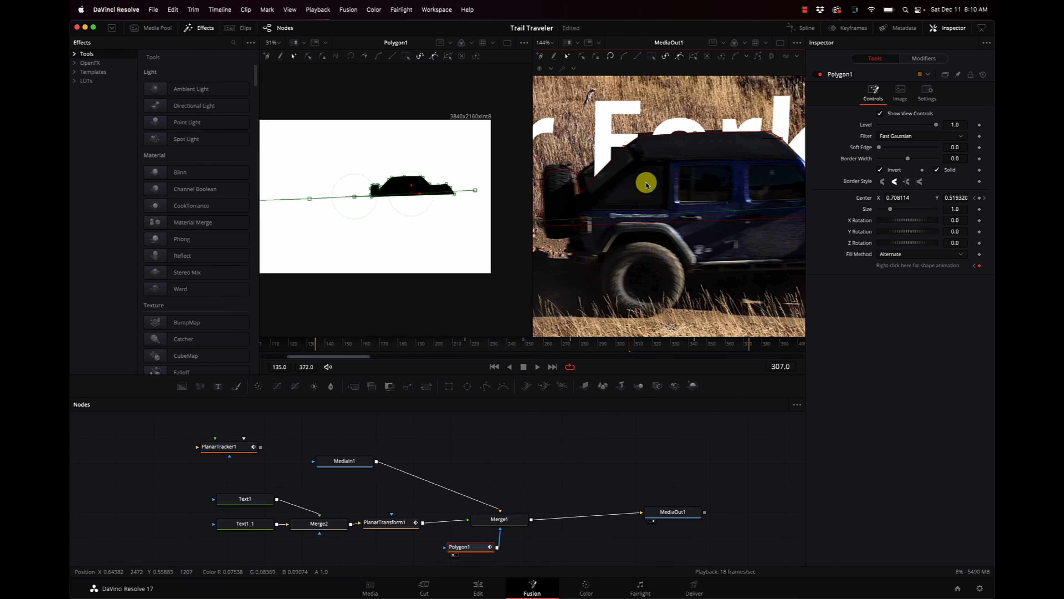
{"action": "left_click_drag", "start_coordinate": [641, 135], "coordinate": [639, 133]}
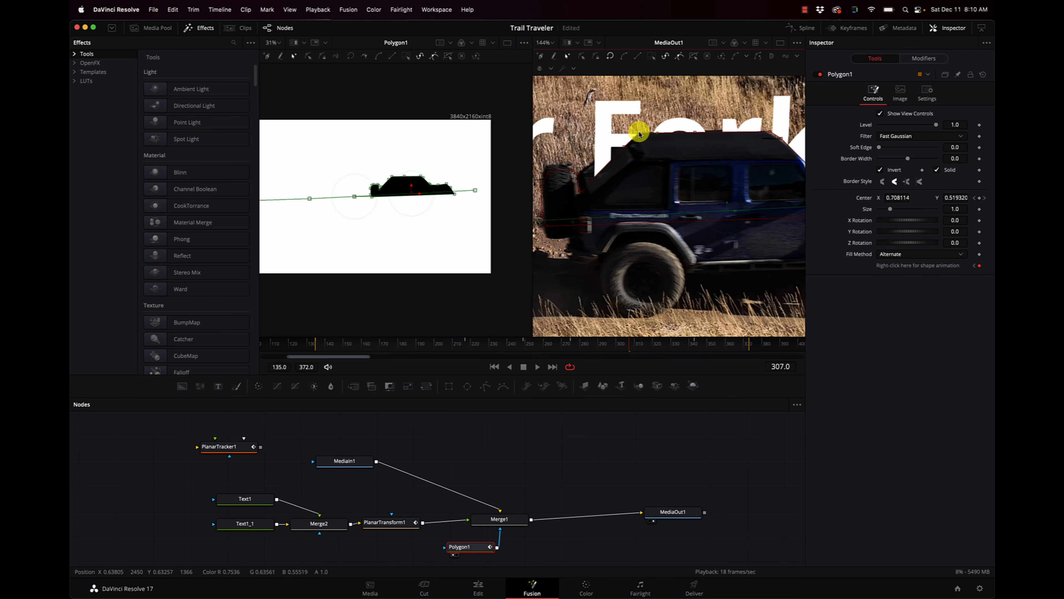
{"action": "left_click_drag", "start_coordinate": [696, 132], "coordinate": [668, 132]}
{"action": "left_click", "coordinate": [714, 131]}
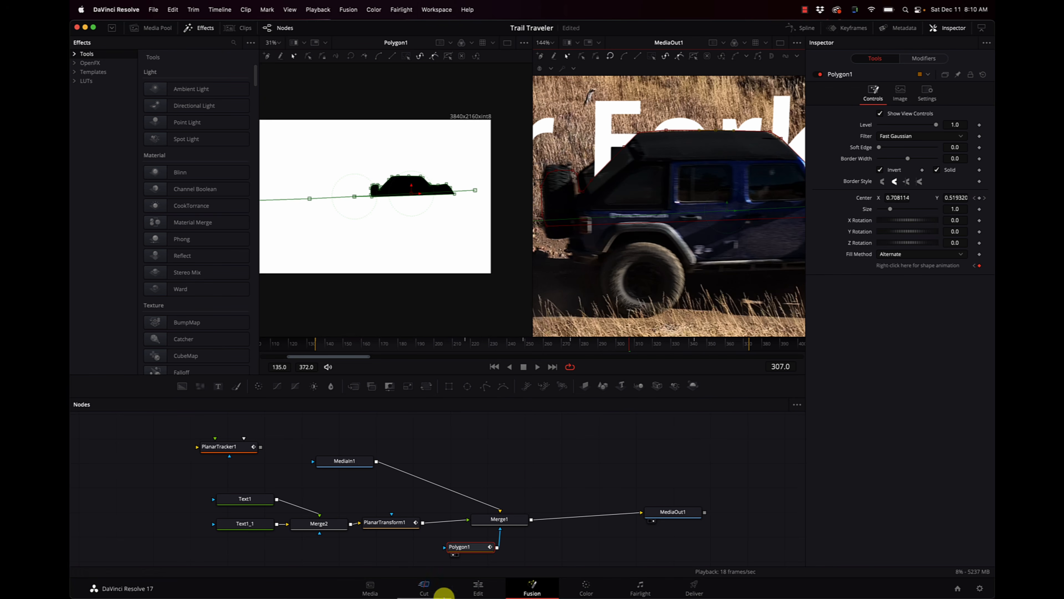
Disconnect PlanarTransform1 from Merge1 to hide the title, and refine Polygon1 around the jeep's rear roof corner and spare tire at frame 307
{"action": "left_click", "coordinate": [458, 520]}
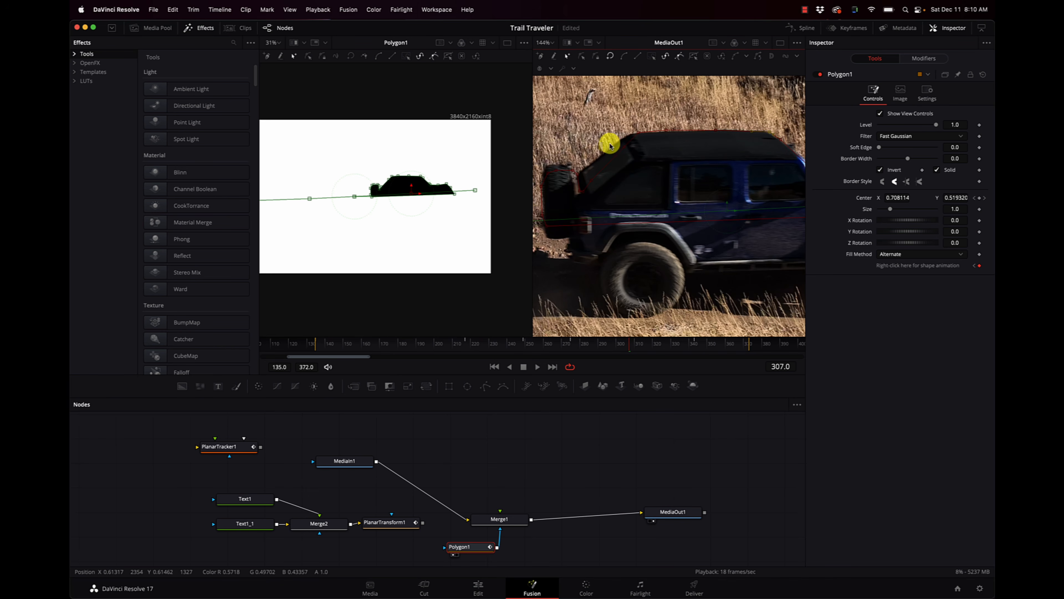
{"action": "left_click_drag", "start_coordinate": [625, 148], "coordinate": [622, 141]}
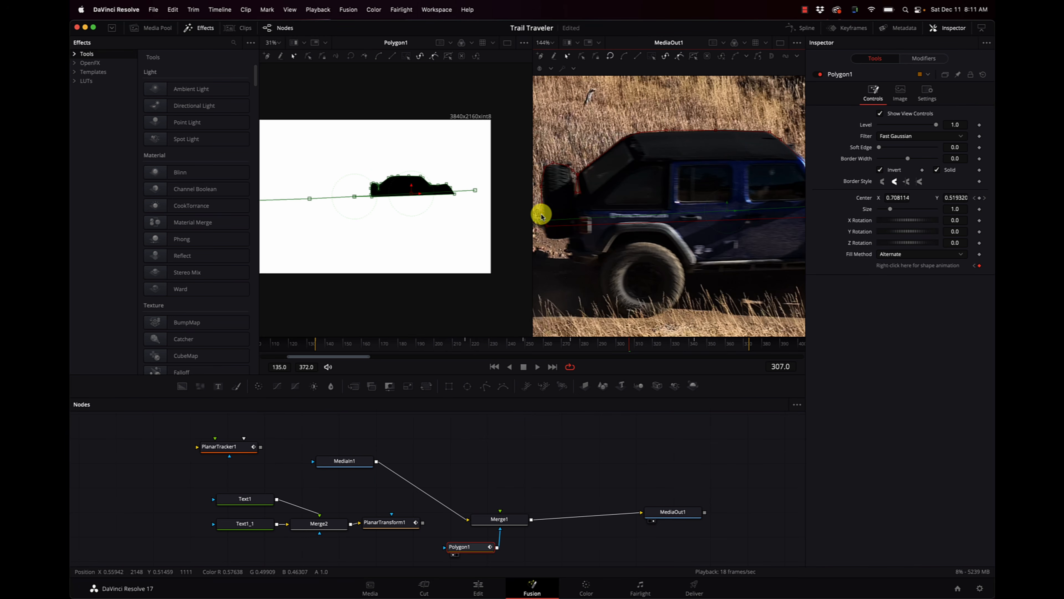
{"action": "scroll", "coordinate": [658, 226], "scroll_direction": "down", "scroll_amount": 5}
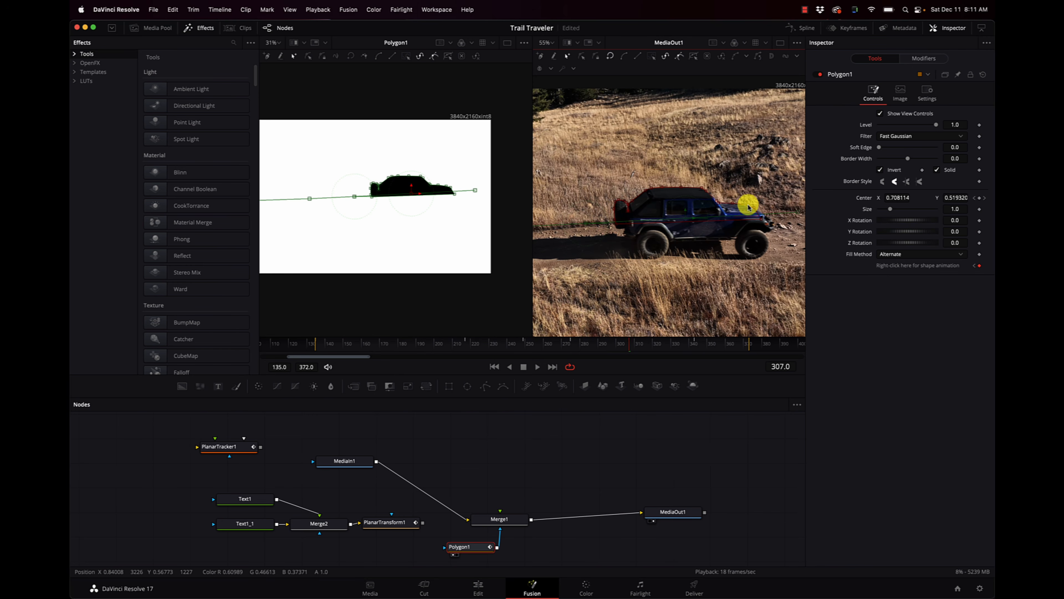
Reconnect PlanarTransform1 to Merge1 and check the jeep's mask against the title at frames 325 and 290
{"action": "left_click_drag", "start_coordinate": [422, 522], "coordinate": [487, 520]}
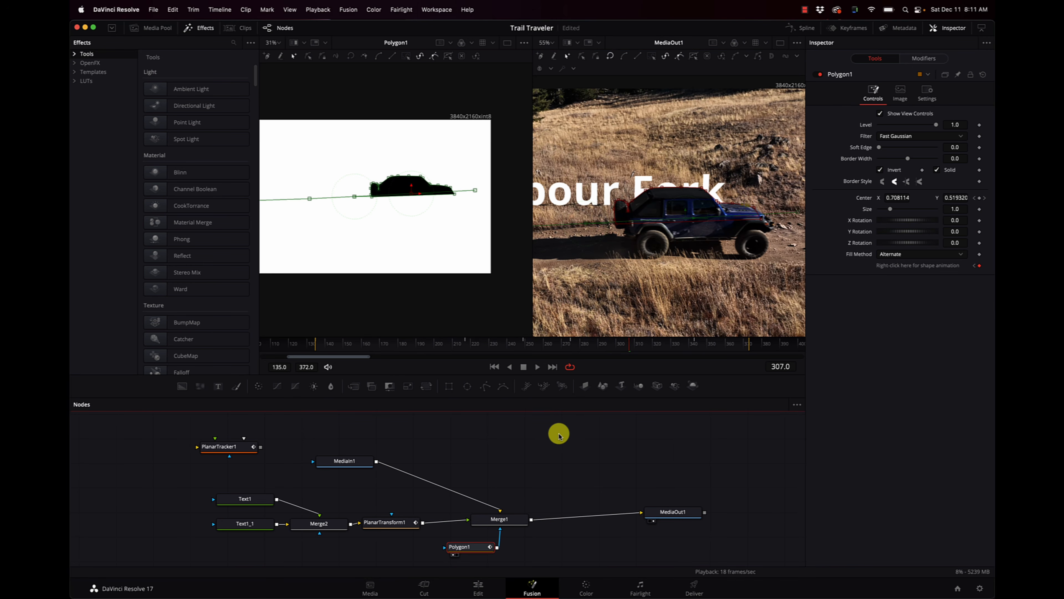
{"action": "left_click", "coordinate": [663, 346]}
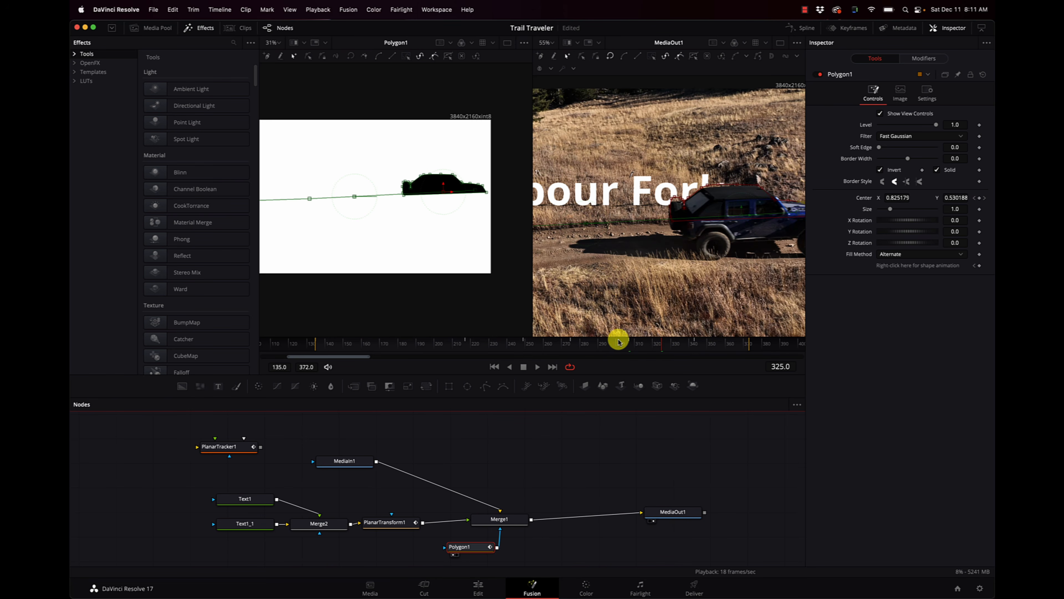
{"action": "left_click", "coordinate": [599, 346]}
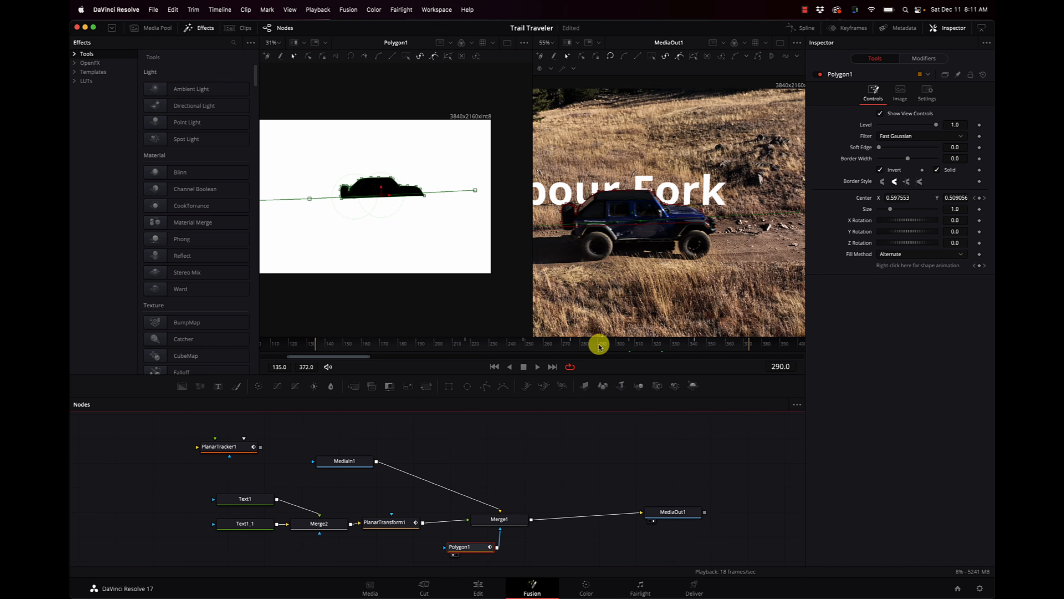
At frame 290, adjust Polygon1's outline at the windshield base and along the jeep's roof edge
{"action": "scroll", "coordinate": [636, 249], "scroll_direction": "up", "scroll_amount": 1}
{"action": "scroll", "coordinate": [636, 249], "scroll_direction": "up", "scroll_amount": 4}
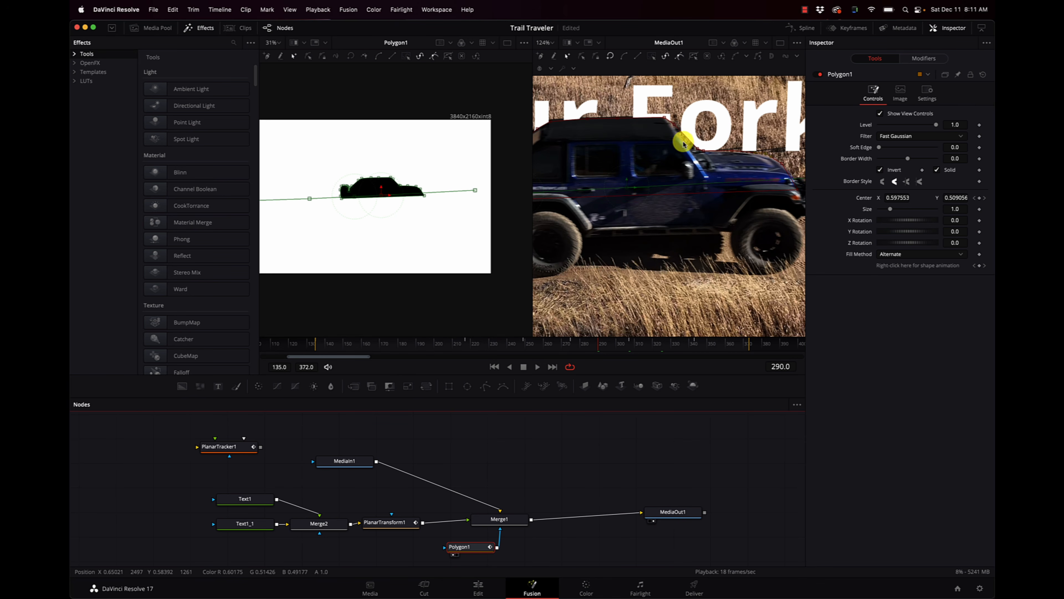
{"action": "left_click_drag", "start_coordinate": [703, 151], "coordinate": [697, 152]}
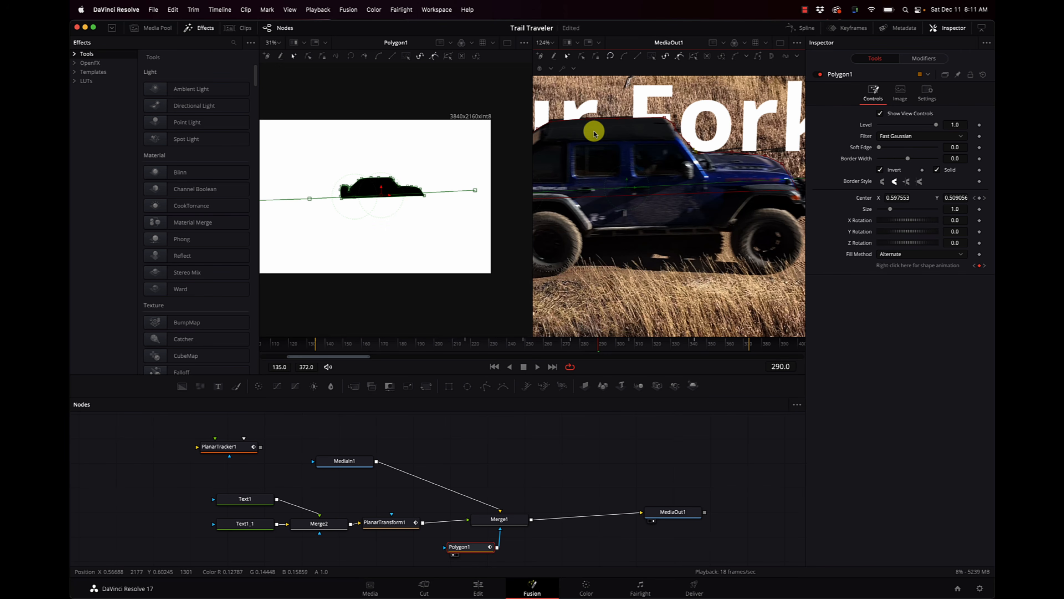
{"action": "scroll", "coordinate": [594, 131], "scroll_direction": "left", "scroll_amount": 3}
{"action": "scroll", "coordinate": [594, 131], "scroll_direction": "left", "scroll_amount": 2}
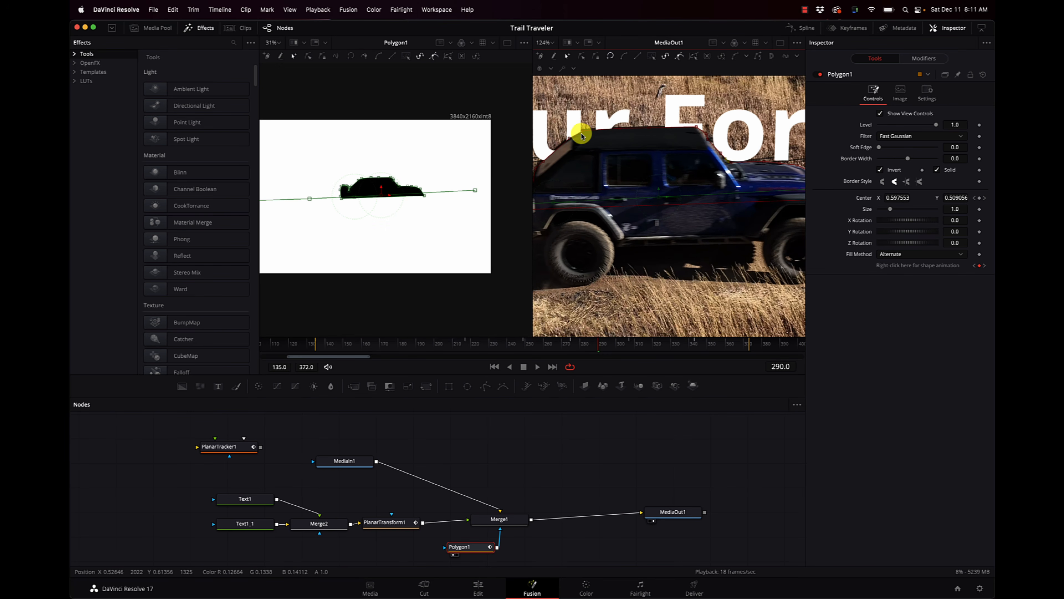
{"action": "left_click", "coordinate": [582, 127]}
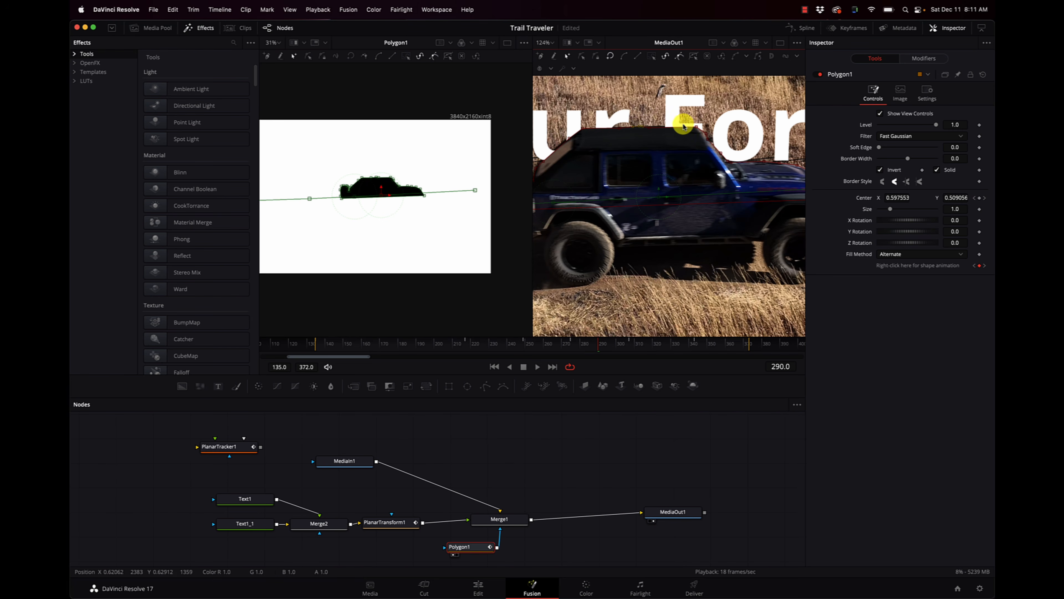
{"action": "left_click_drag", "start_coordinate": [696, 127], "coordinate": [696, 124]}
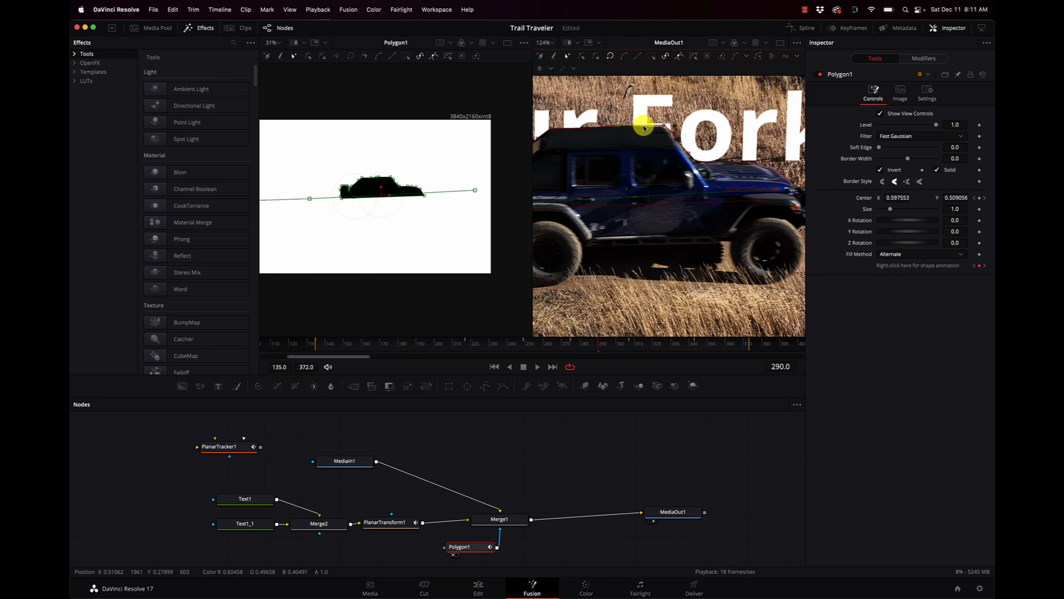
Go to frame 324, try lowering Polygon1's centre to Y about 0.512, and undo that move
{"action": "left_click", "coordinate": [659, 342]}
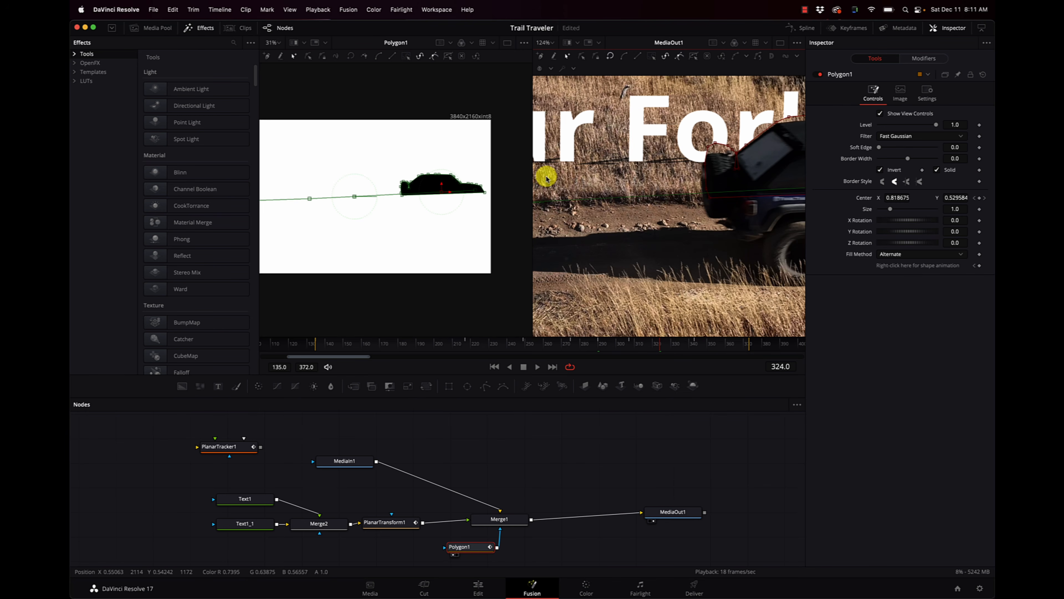
{"action": "left_click_drag", "start_coordinate": [447, 180], "coordinate": [441, 188]}
{"action": "scroll", "coordinate": [442, 188], "scroll_direction": "right", "scroll_amount": 5}
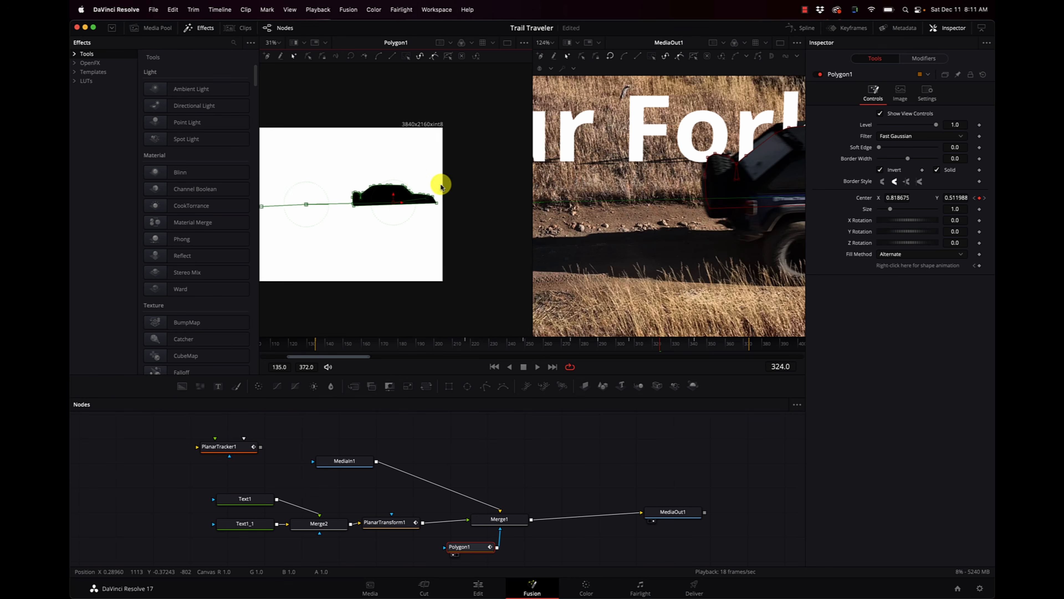
{"action": "scroll", "coordinate": [757, 170], "scroll_direction": "right", "scroll_amount": 2}
{"action": "scroll", "coordinate": [757, 171], "scroll_direction": "right", "scroll_amount": 8}
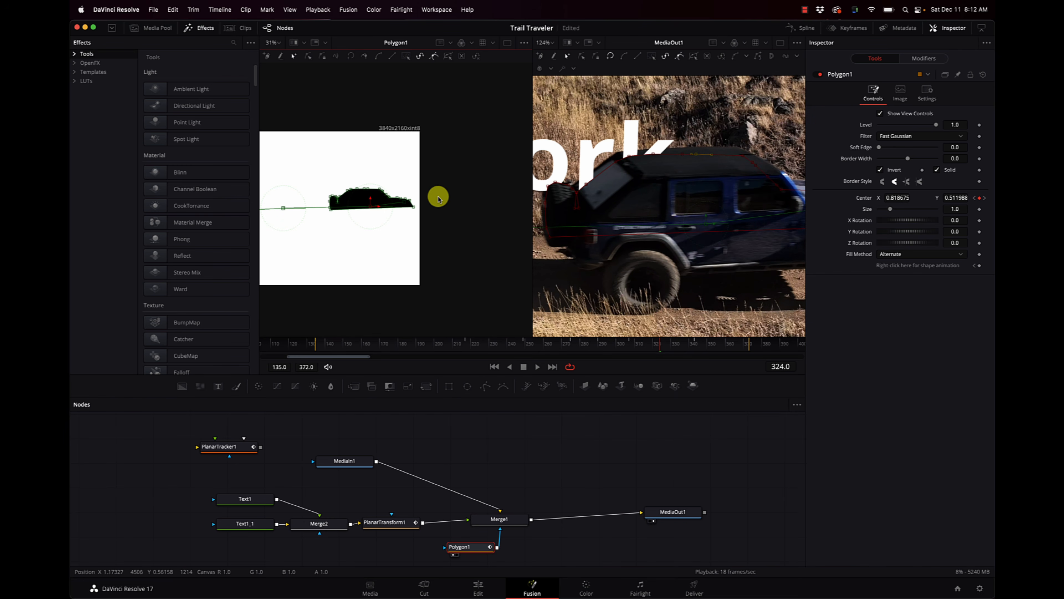
{"action": "left_click_drag", "start_coordinate": [424, 198], "coordinate": [423, 197]}
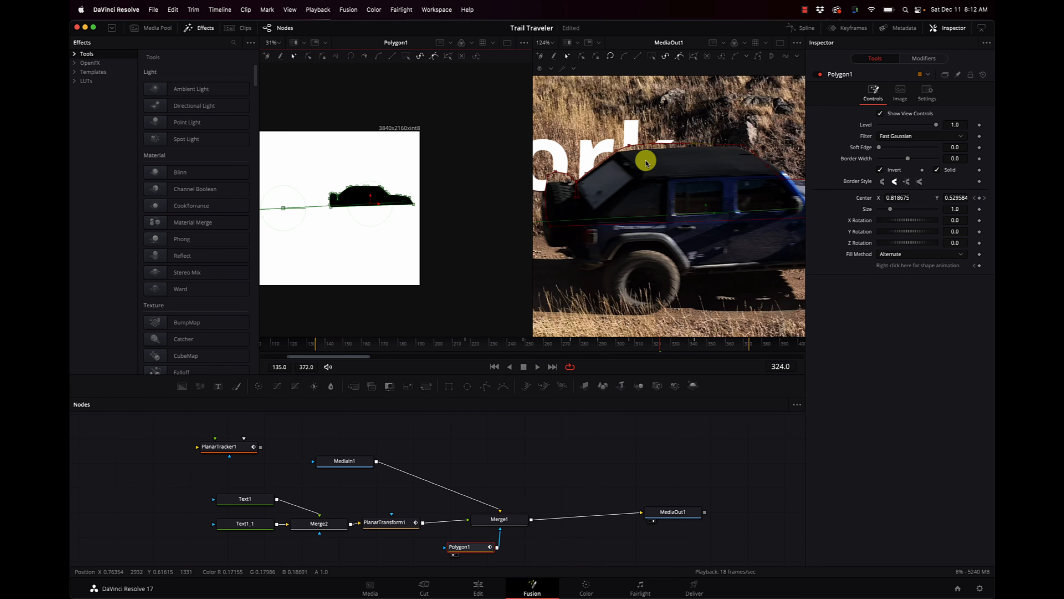
Disconnect PlanarTransform1 from Merge1 to hide the title, and fit Polygon1's outline to the jeep's upper roof edge at frame 324
{"action": "left_click_drag", "start_coordinate": [458, 523], "coordinate": [456, 518]}
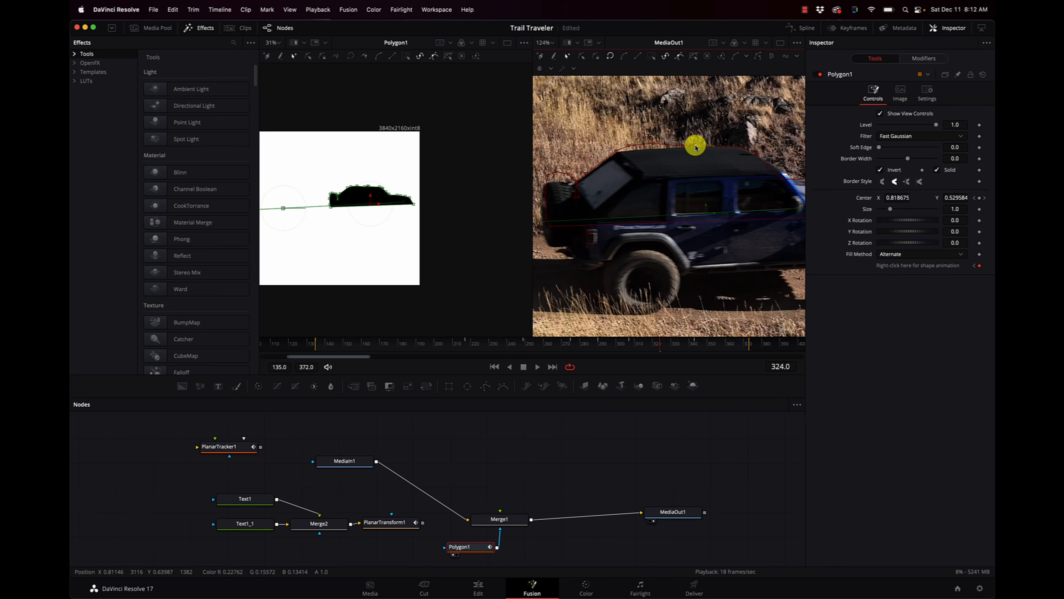
{"action": "left_click_drag", "start_coordinate": [696, 147], "coordinate": [697, 144]}
{"action": "scroll", "coordinate": [688, 148], "scroll_direction": "up", "scroll_amount": 10}
{"action": "left_click_drag", "start_coordinate": [670, 130], "coordinate": [699, 140]}
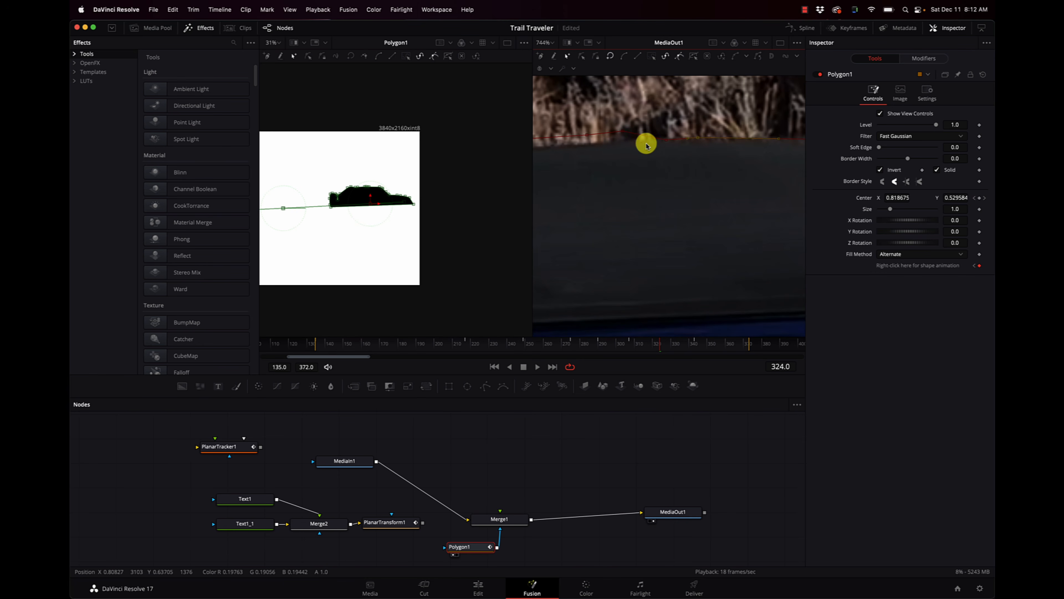
{"action": "left_click_drag", "start_coordinate": [623, 129], "coordinate": [623, 138]}
{"action": "scroll", "coordinate": [624, 140], "scroll_direction": "left", "scroll_amount": 3}
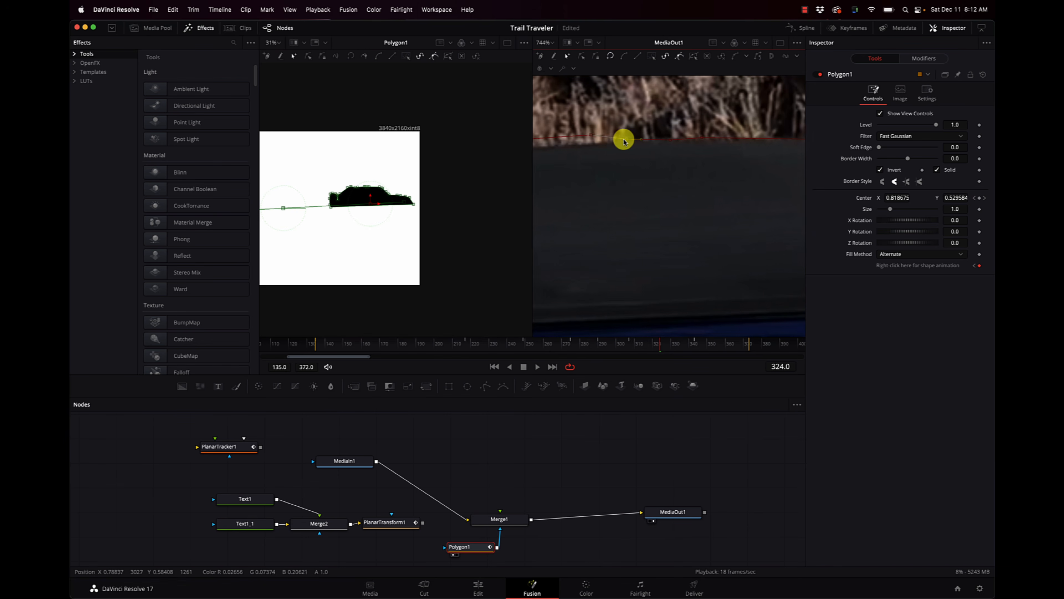
{"action": "left_click_drag", "start_coordinate": [640, 134], "coordinate": [638, 142]}
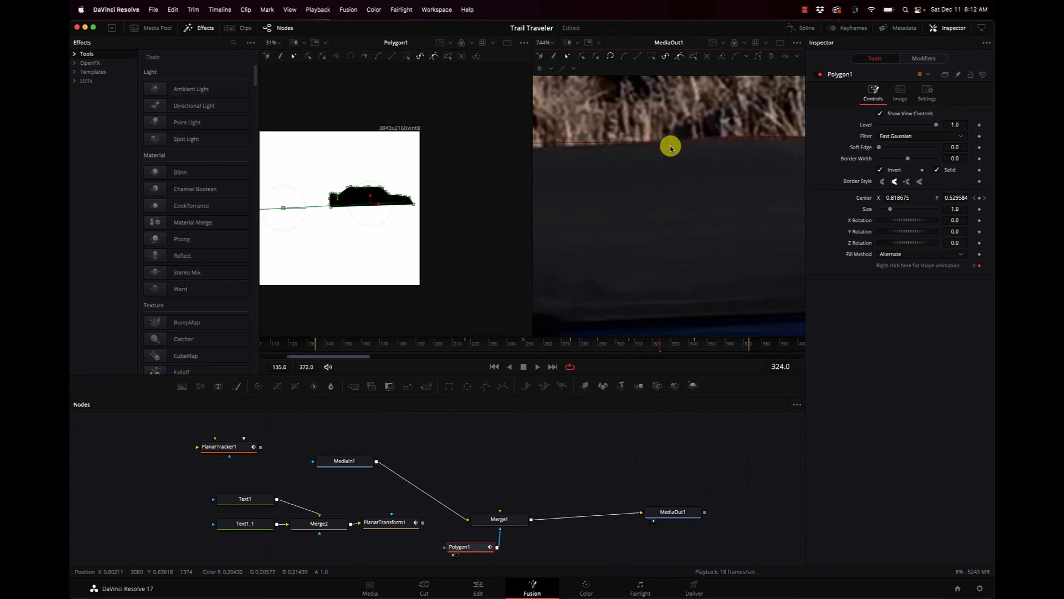
Align Polygon1's points closely with the rear half of the jeep's roofline at frame 324, up to the rear roof corner
{"action": "scroll", "coordinate": [670, 141], "scroll_direction": "up", "scroll_amount": 3}
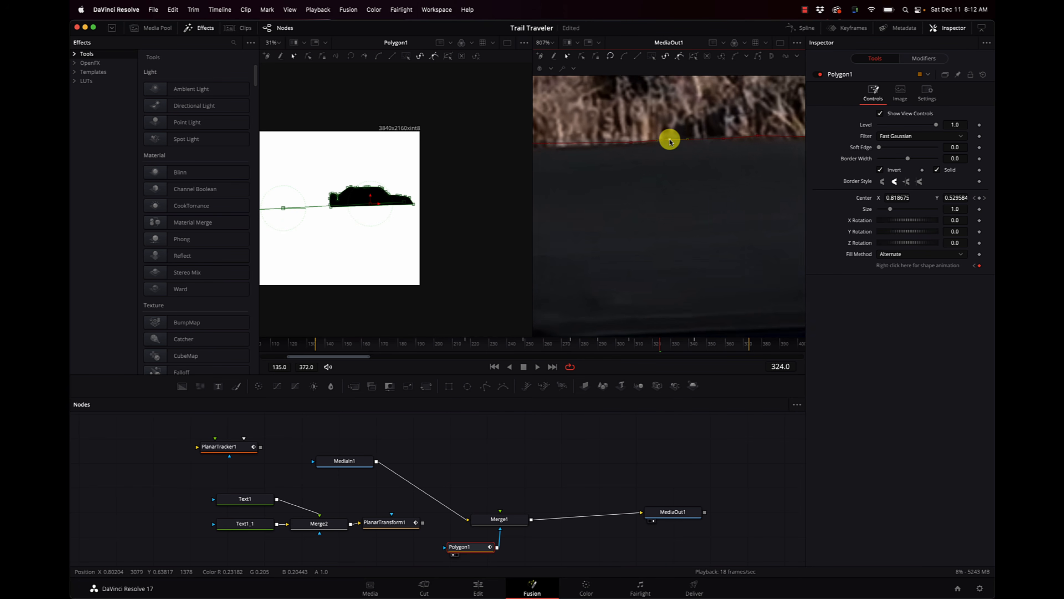
{"action": "scroll", "coordinate": [669, 142], "scroll_direction": "up", "scroll_amount": 2}
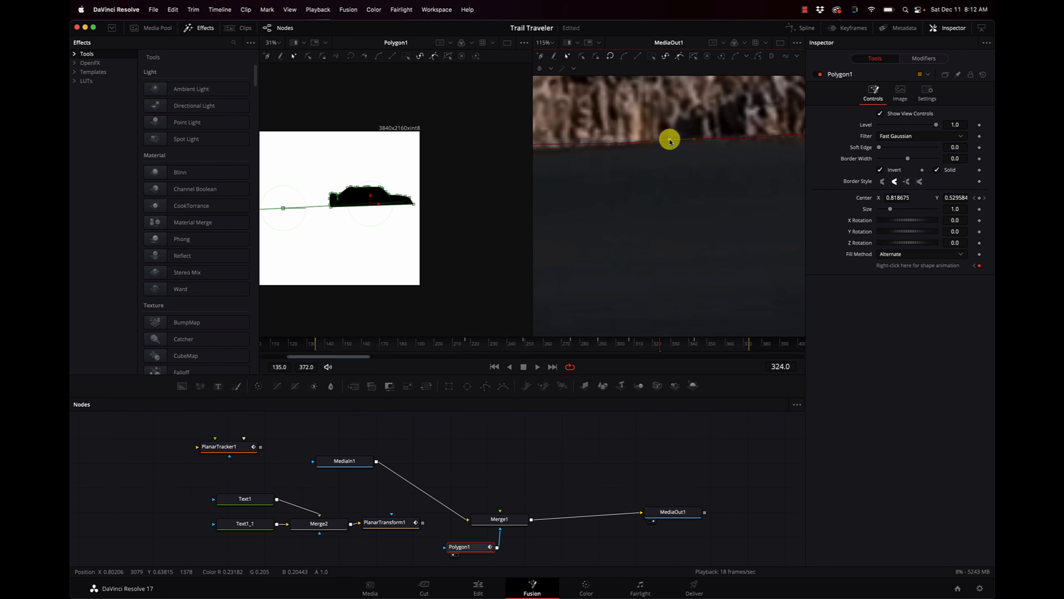
{"action": "scroll", "coordinate": [677, 161], "scroll_direction": "up", "scroll_amount": 3}
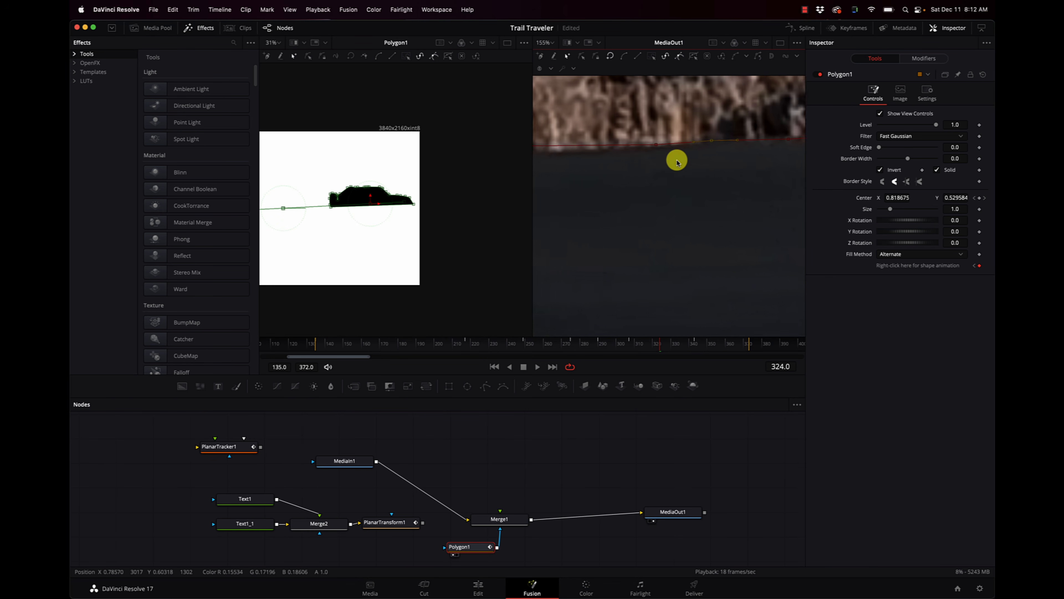
{"action": "scroll", "coordinate": [587, 157], "scroll_direction": "up", "scroll_amount": 1}
{"action": "scroll", "coordinate": [586, 155], "scroll_direction": "down", "scroll_amount": 1}
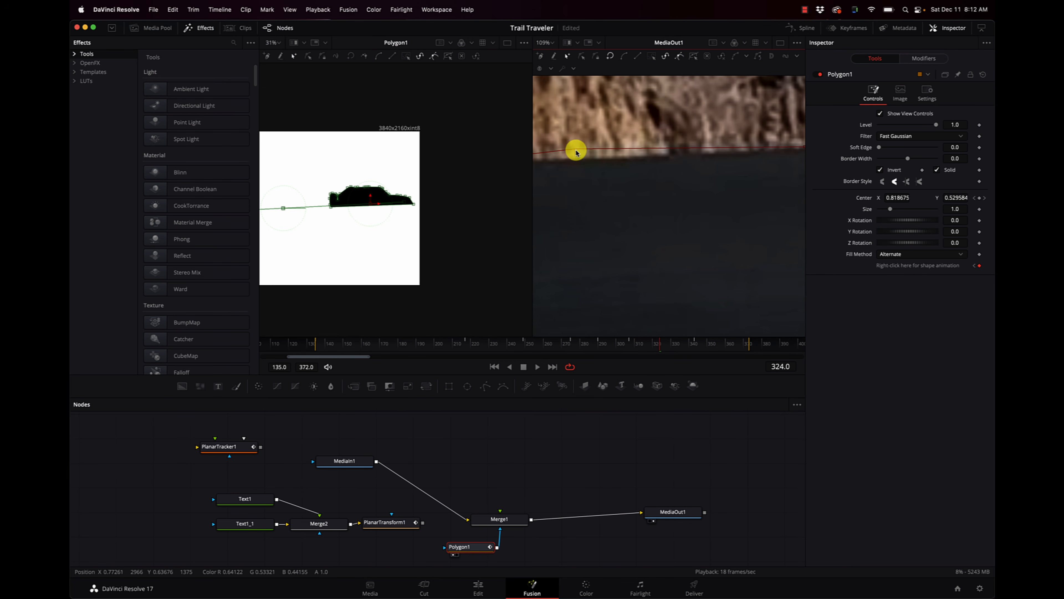
{"action": "left_click_drag", "start_coordinate": [575, 153], "coordinate": [577, 158]}
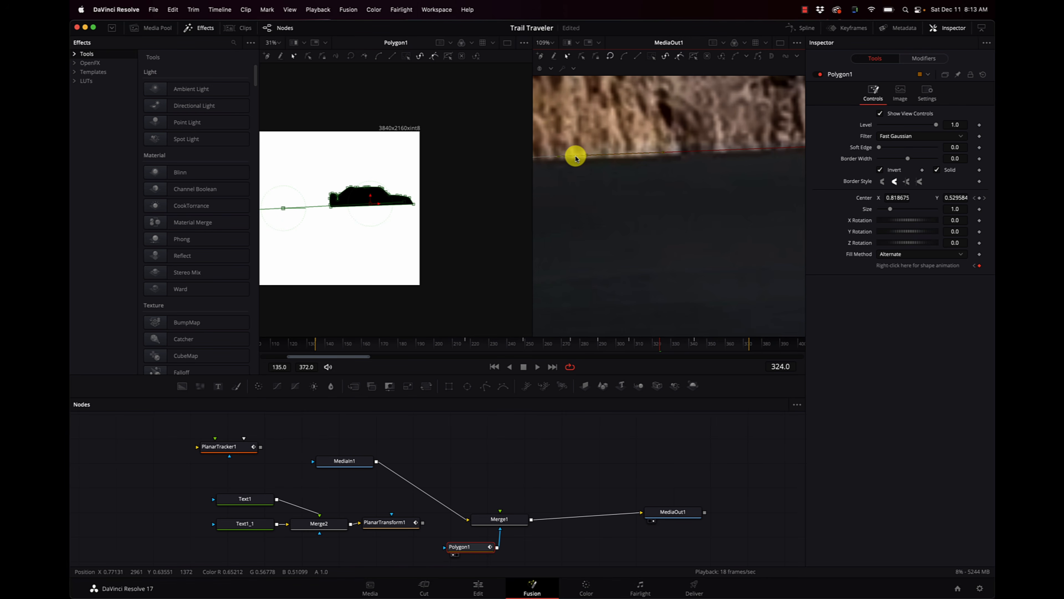
{"action": "left_click_drag", "start_coordinate": [586, 158], "coordinate": [587, 158]}
{"action": "scroll", "coordinate": [586, 158], "scroll_direction": "left", "scroll_amount": 3}
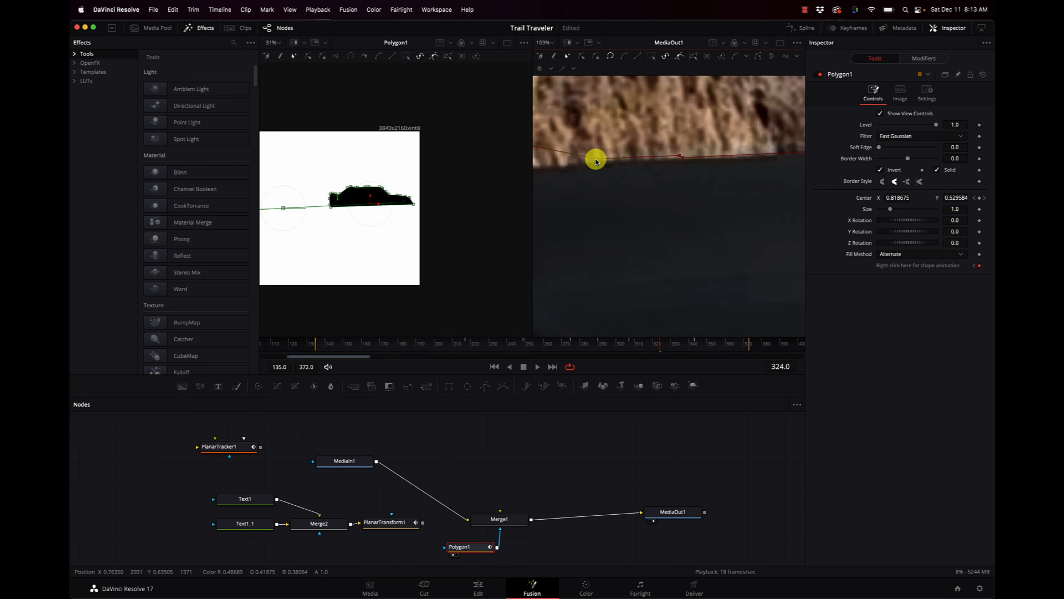
{"action": "left_click", "coordinate": [678, 158]}
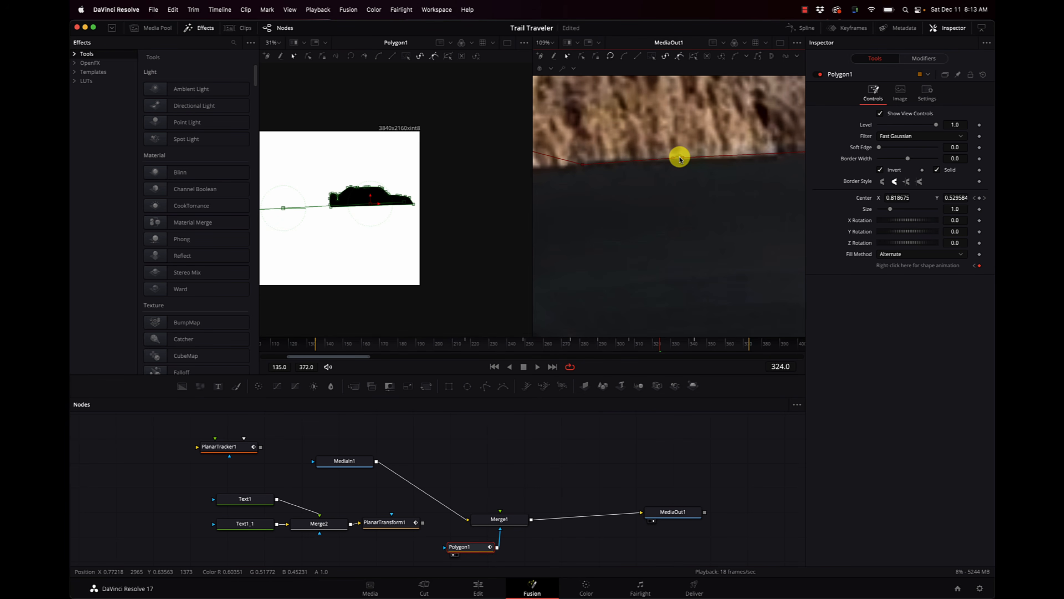
{"action": "left_click_drag", "start_coordinate": [680, 160], "coordinate": [602, 170]}
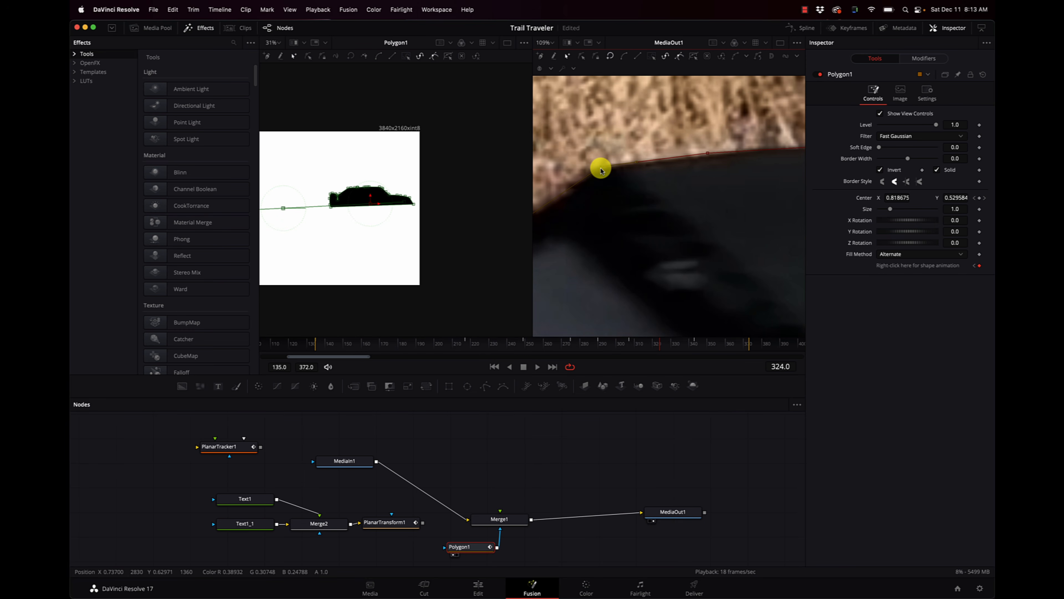
Move Polygon1's point onto the sloping edge behind the jeep's rear roof corner at frame 324
{"action": "scroll", "coordinate": [708, 154], "scroll_direction": "left", "scroll_amount": 5}
{"action": "scroll", "coordinate": [708, 154], "scroll_direction": "down", "scroll_amount": 4}
{"action": "scroll", "coordinate": [707, 154], "scroll_direction": "left", "scroll_amount": 3}
{"action": "scroll", "coordinate": [707, 153], "scroll_direction": "down", "scroll_amount": 3}
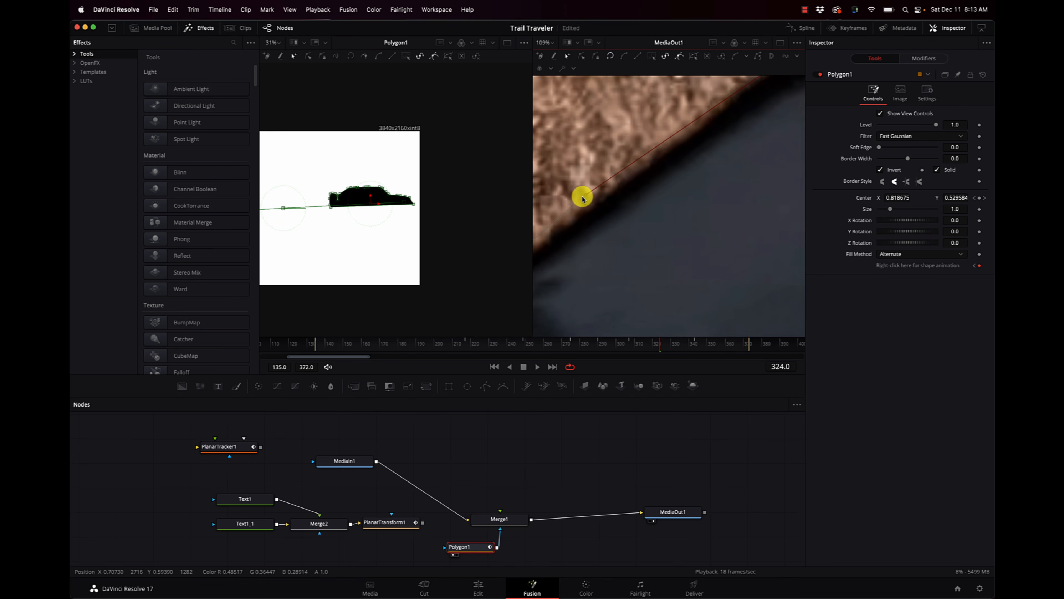
{"action": "left_click_drag", "start_coordinate": [586, 194], "coordinate": [591, 204]}
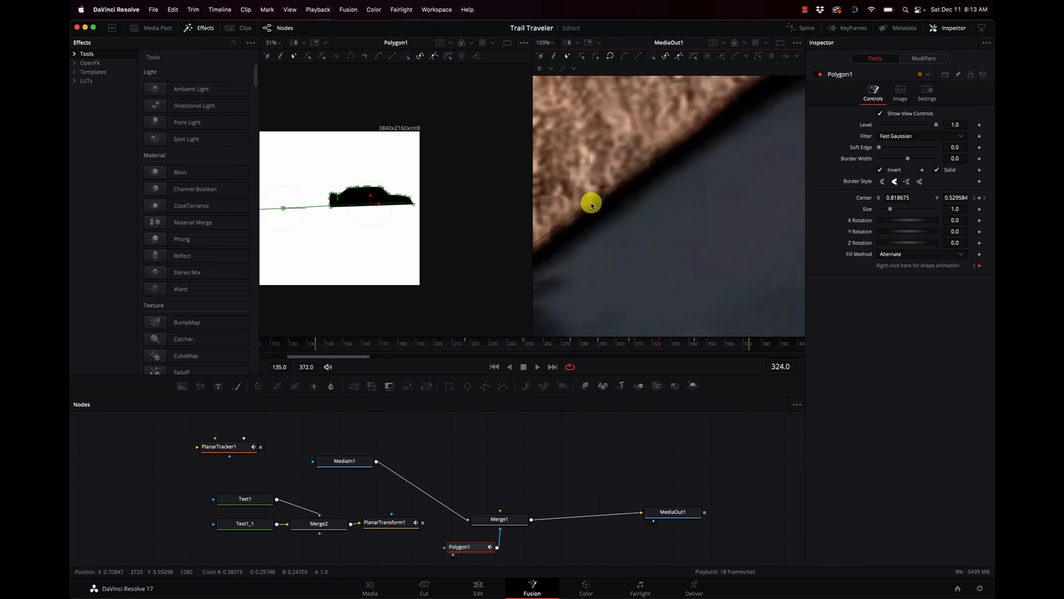
{"action": "scroll", "coordinate": [591, 205], "scroll_direction": "left", "scroll_amount": 4}
{"action": "scroll", "coordinate": [591, 205], "scroll_direction": "down", "scroll_amount": 3}
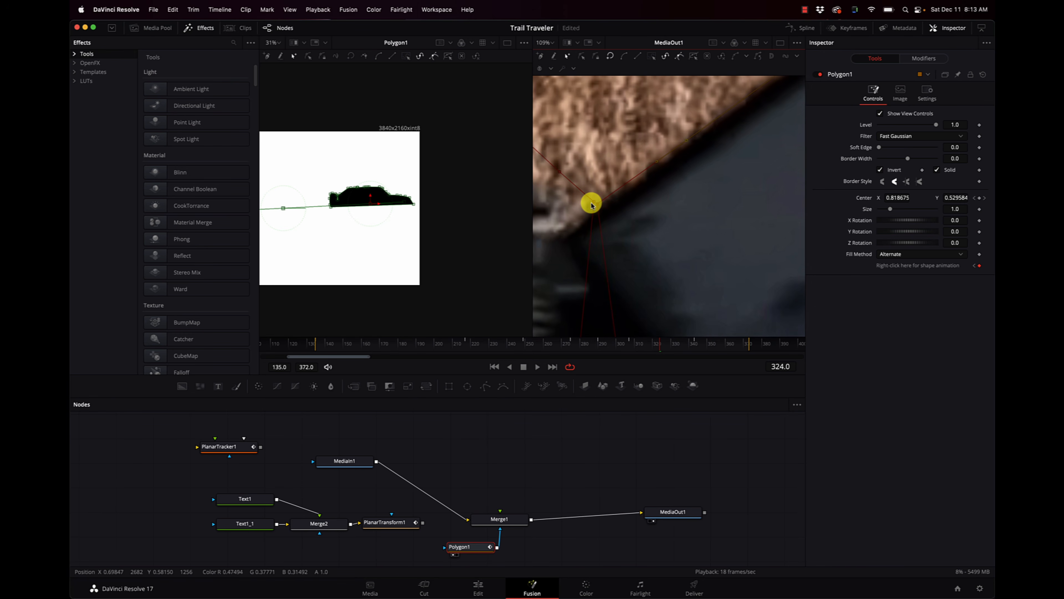
Reposition Polygon1's points around the notch where the jeep's sloping rear edge meets the spare tire
{"action": "scroll", "coordinate": [592, 205], "scroll_direction": "down", "scroll_amount": 1}
{"action": "scroll", "coordinate": [591, 205], "scroll_direction": "left", "scroll_amount": 1}
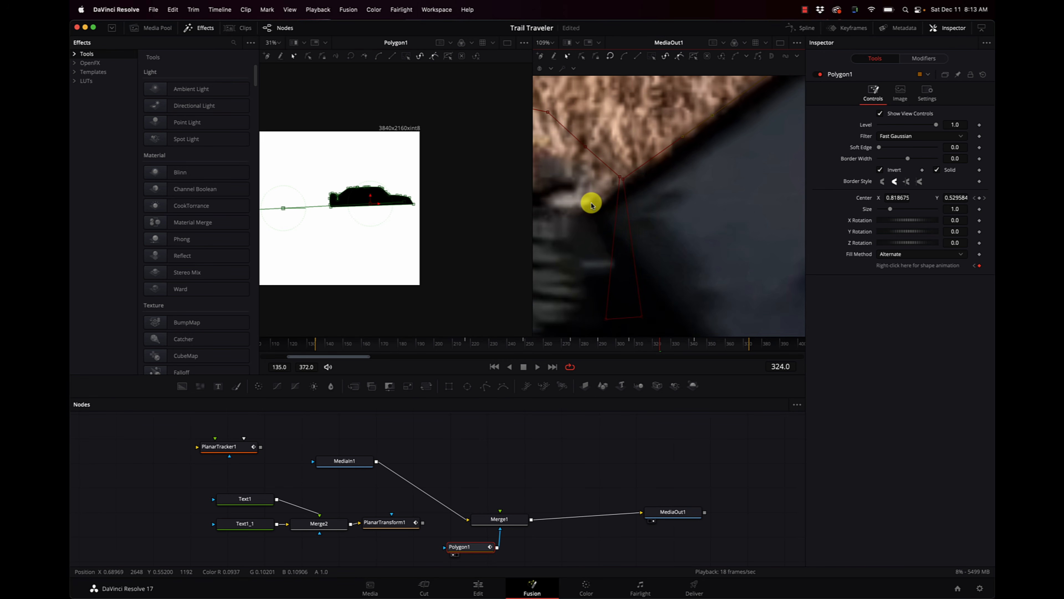
{"action": "left_click", "coordinate": [627, 182]}
{"action": "left_click_drag", "start_coordinate": [623, 183], "coordinate": [577, 177]}
{"action": "left_click_drag", "start_coordinate": [604, 318], "coordinate": [567, 212]}
{"action": "left_click_drag", "start_coordinate": [607, 322], "coordinate": [575, 219]}
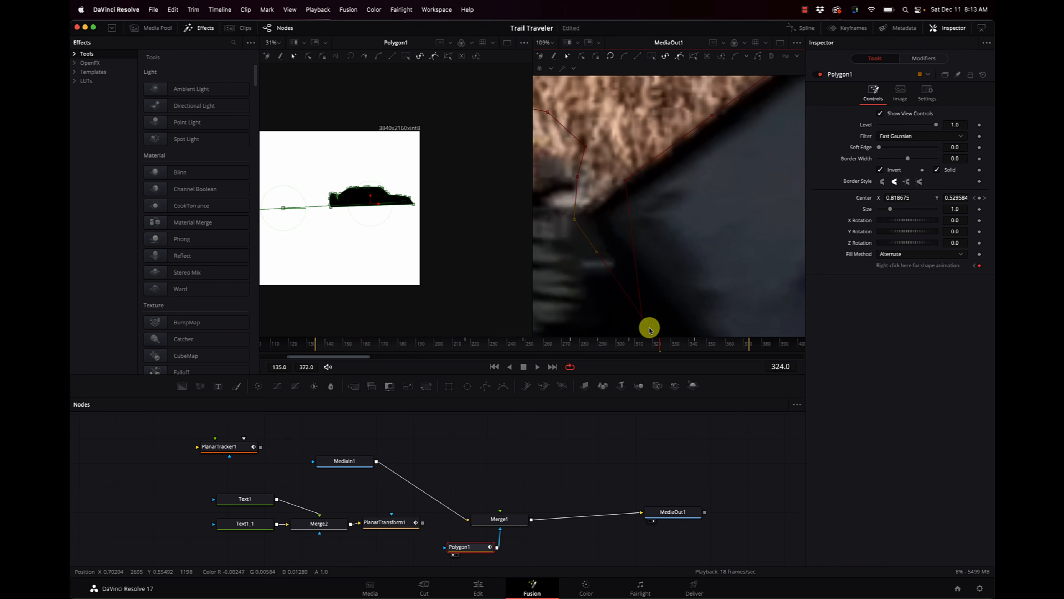
{"action": "left_click_drag", "start_coordinate": [642, 314], "coordinate": [598, 208]}
Fit Polygon1's outline around the small bump and onto the top edge of the spare tire
{"action": "scroll", "coordinate": [598, 208], "scroll_direction": "left", "scroll_amount": 3}
{"action": "scroll", "coordinate": [598, 207], "scroll_direction": "up", "scroll_amount": 2}
{"action": "left_click_drag", "start_coordinate": [614, 163], "coordinate": [635, 212]}
{"action": "scroll", "coordinate": [634, 214], "scroll_direction": "left", "scroll_amount": 2}
{"action": "scroll", "coordinate": [635, 214], "scroll_direction": "down", "scroll_amount": 1}
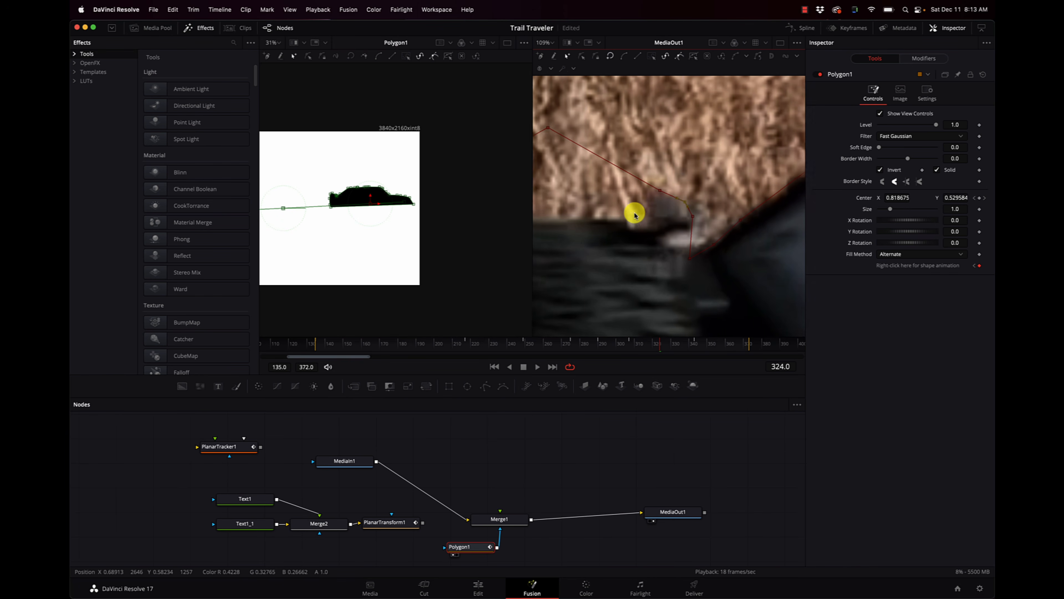
{"action": "scroll", "coordinate": [635, 214], "scroll_direction": "left", "scroll_amount": 3}
{"action": "left_click_drag", "start_coordinate": [613, 129], "coordinate": [700, 222]}
{"action": "scroll", "coordinate": [689, 214], "scroll_direction": "left", "scroll_amount": 2}
{"action": "scroll", "coordinate": [689, 214], "scroll_direction": "down", "scroll_amount": 1}
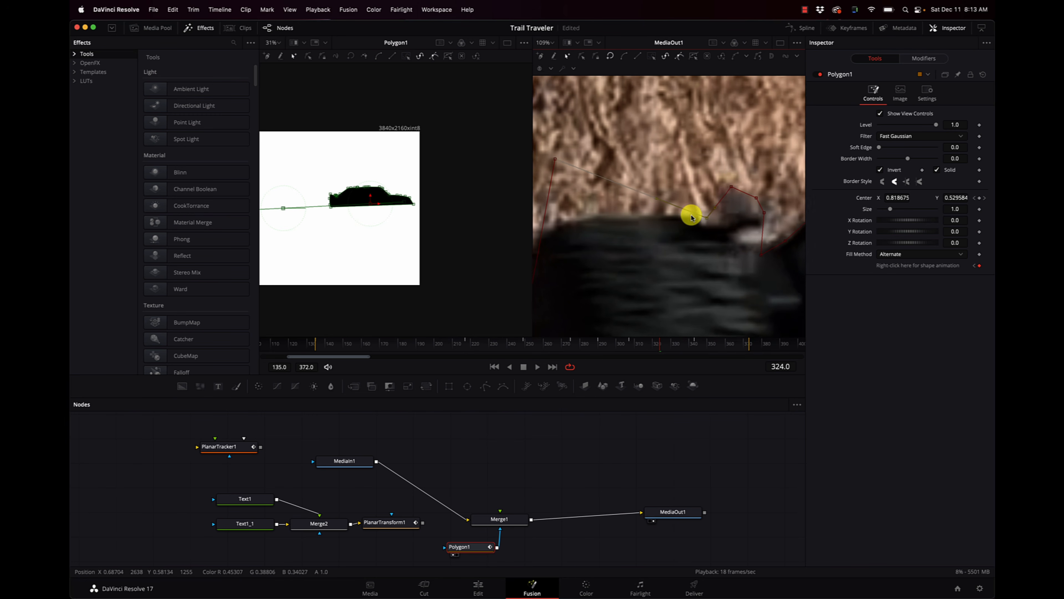
Align Polygon1's points with the spare tire's upper rear corner and down its rear edge
{"action": "left_click_drag", "start_coordinate": [585, 158], "coordinate": [580, 217]}
{"action": "scroll", "coordinate": [582, 208], "scroll_direction": "left", "scroll_amount": 2}
{"action": "scroll", "coordinate": [582, 208], "scroll_direction": "down", "scroll_amount": 2}
{"action": "left_click_drag", "start_coordinate": [592, 278], "coordinate": [578, 251]}
{"action": "scroll", "coordinate": [579, 235], "scroll_direction": "down", "scroll_amount": 3}
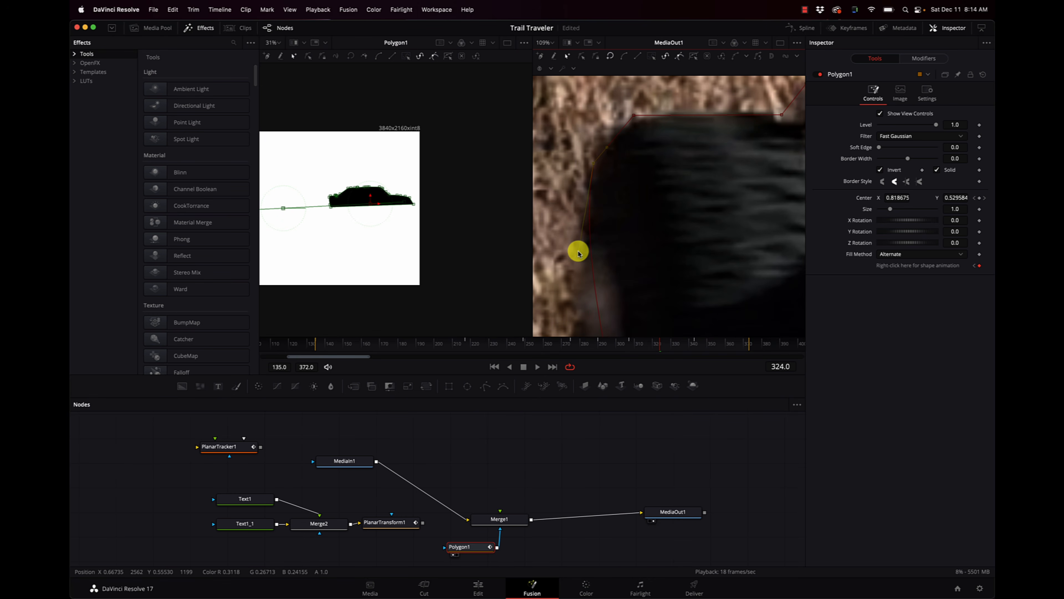
{"action": "scroll", "coordinate": [591, 312], "scroll_direction": "down", "scroll_amount": 7}
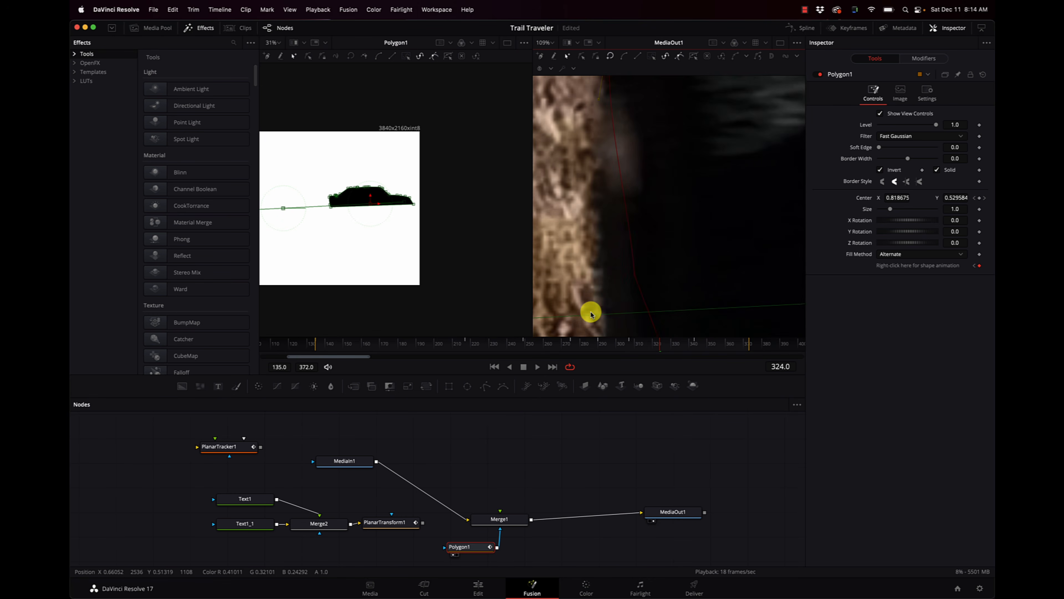
{"action": "left_click_drag", "start_coordinate": [634, 270], "coordinate": [601, 277]}
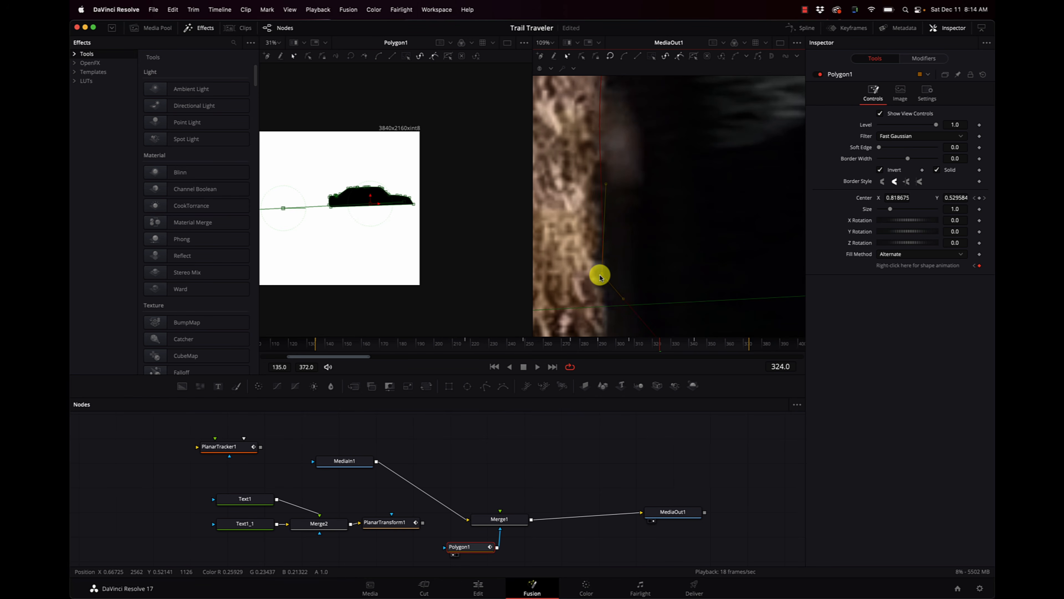
{"action": "scroll", "coordinate": [600, 276], "scroll_direction": "down", "scroll_amount": 10}
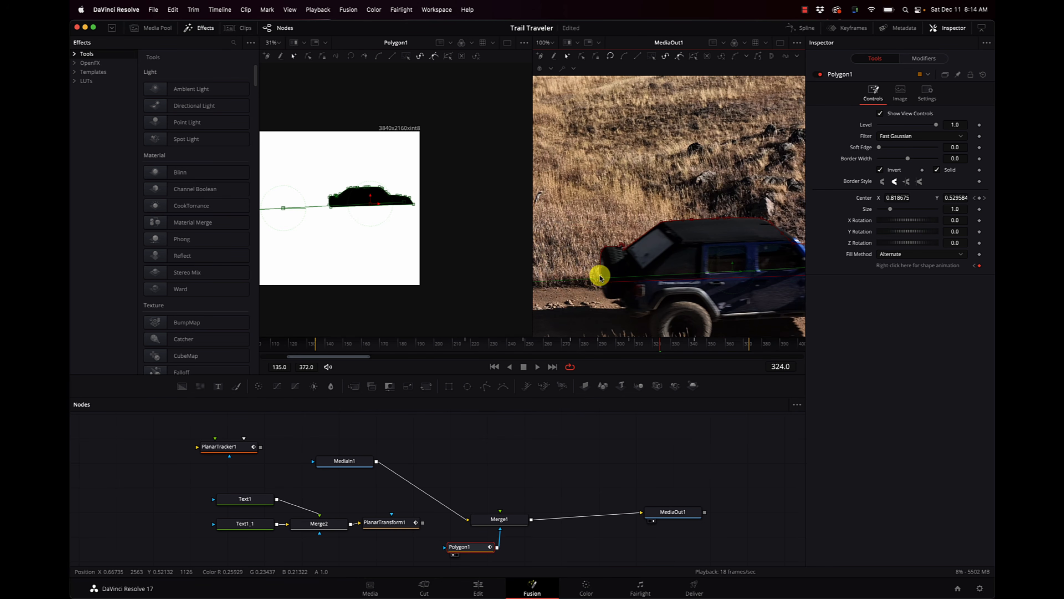
Reconnect PlanarTransform1 to Merge1 to restore the title, and go to the start of the MAVIC3_0007.MOV clip on the Edit page
{"action": "left_click_drag", "start_coordinate": [423, 523], "coordinate": [487, 514]}
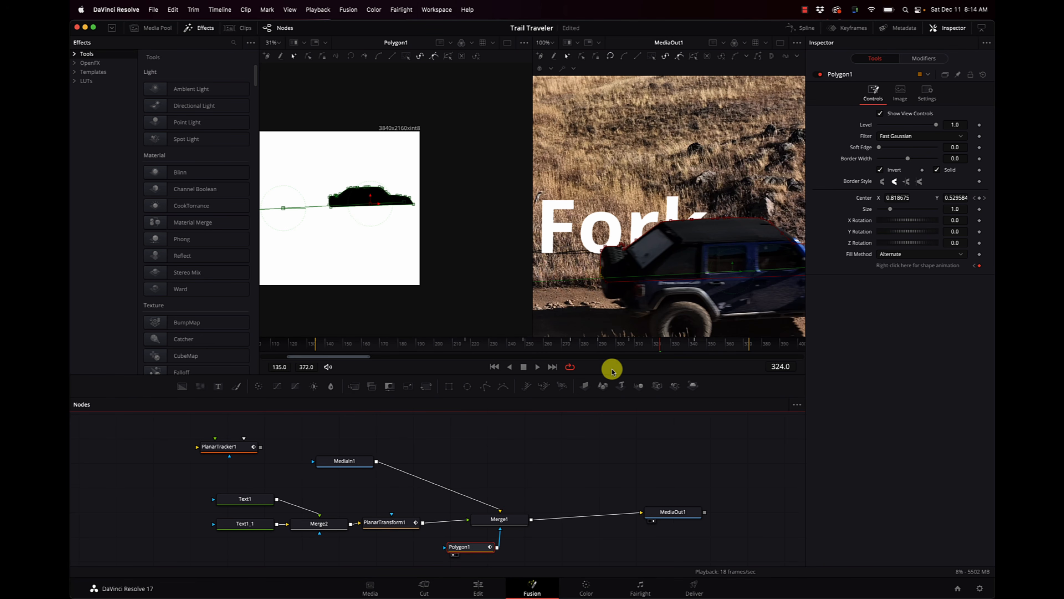
{"action": "left_click", "coordinate": [478, 585]}
{"action": "left_click", "coordinate": [560, 457]}
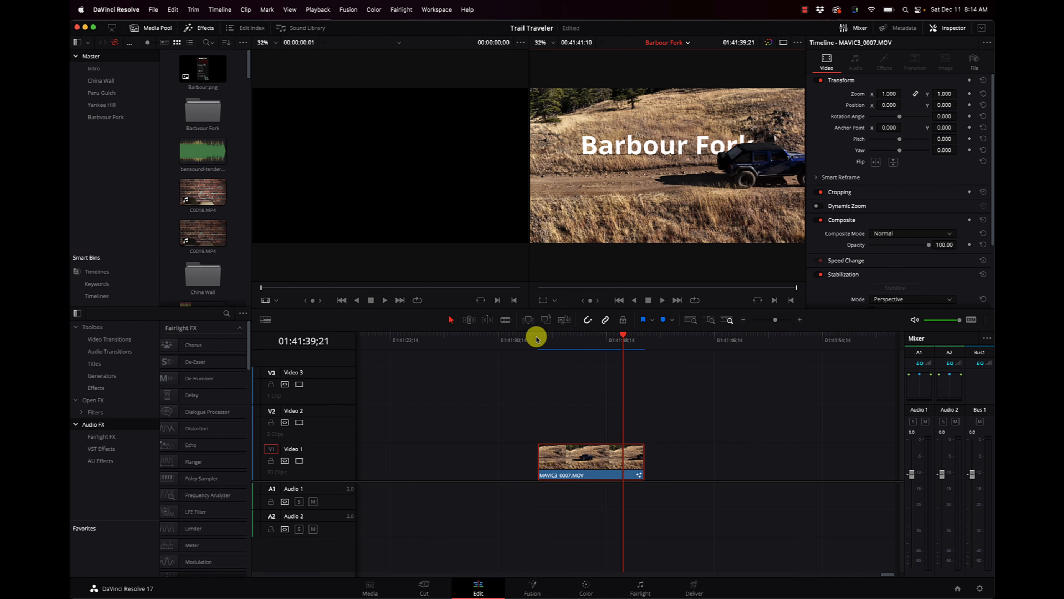
{"action": "left_click", "coordinate": [538, 338]}
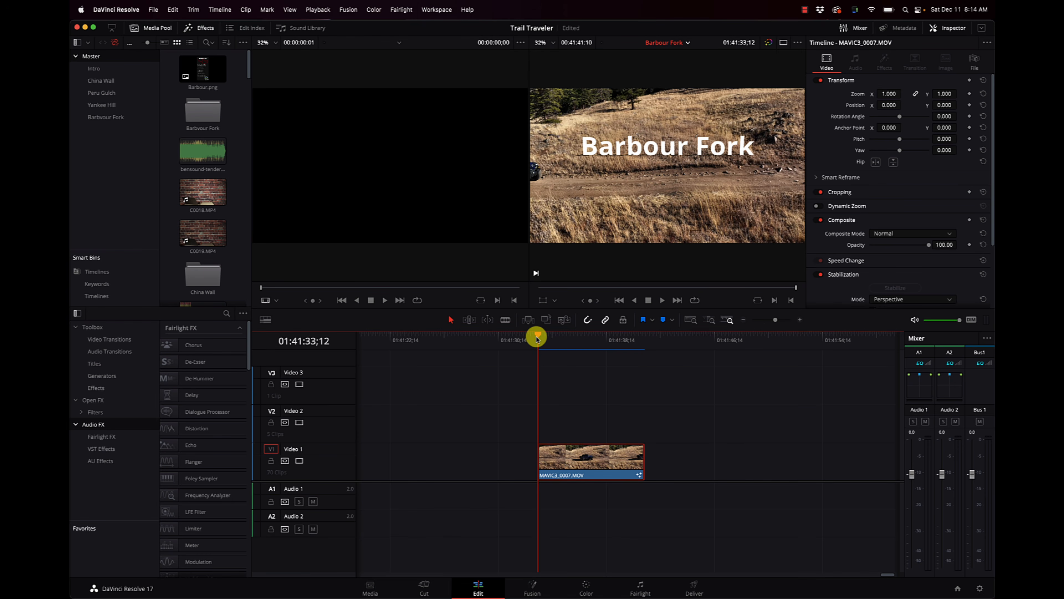
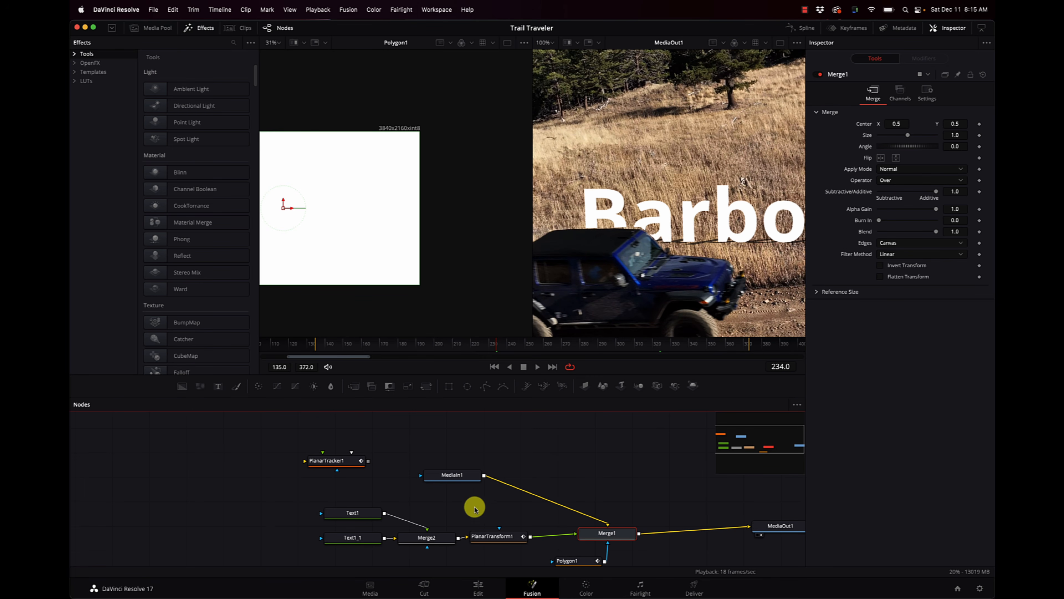
Show Polygon1's mask outline over the jeep at frame 234 in Fusion
{"action": "left_click", "coordinate": [576, 562]}
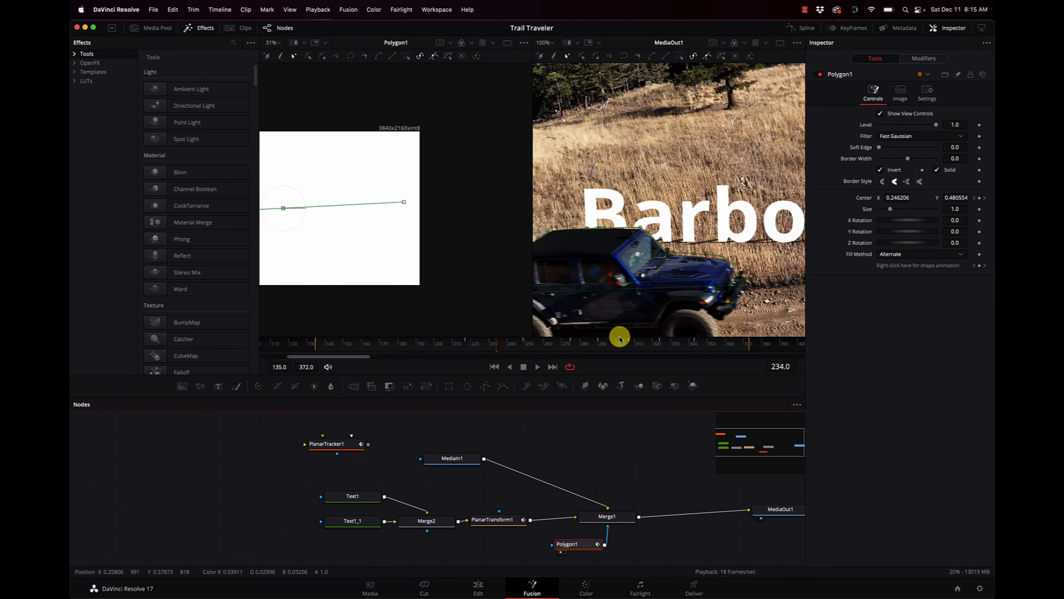
{"action": "left_click", "coordinate": [641, 228]}
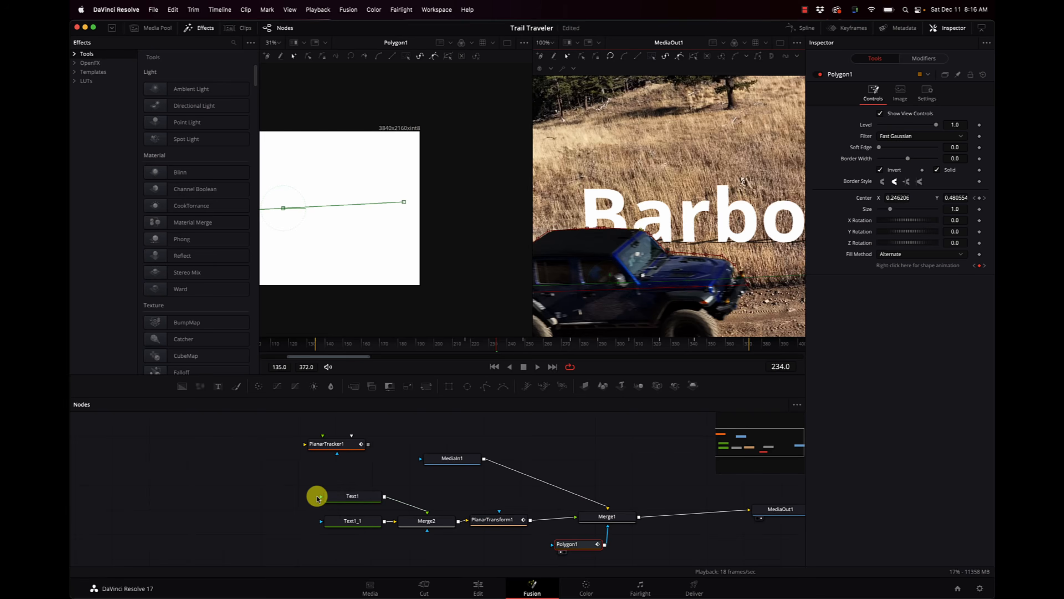
Detach the Text1, Text1_1 and Merge2 group from PlanarTransform1 and move it aside in the node graph
{"action": "scroll", "coordinate": [317, 498], "scroll_direction": "down", "scroll_amount": 1}
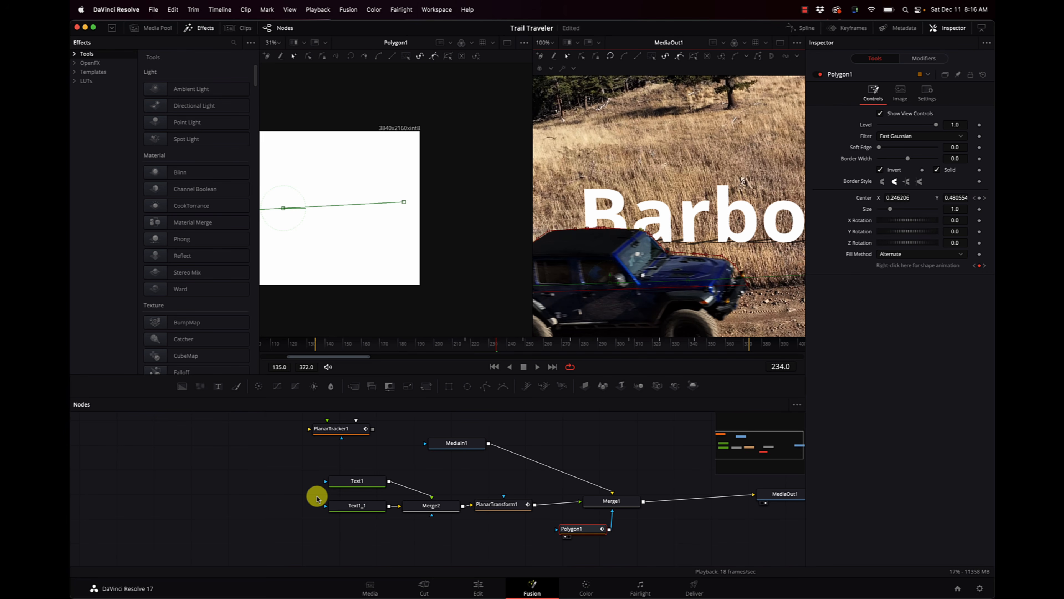
{"action": "left_click_drag", "start_coordinate": [465, 541], "coordinate": [180, 447]}
{"action": "left_click_drag", "start_coordinate": [483, 516], "coordinate": [325, 516]}
Add a Text 3D node in the empty area in front of PlanarTransform1
{"action": "left_click", "coordinate": [318, 516]}
{"action": "key", "text": "shift+space"}
{"action": "type", "text": "plan"}
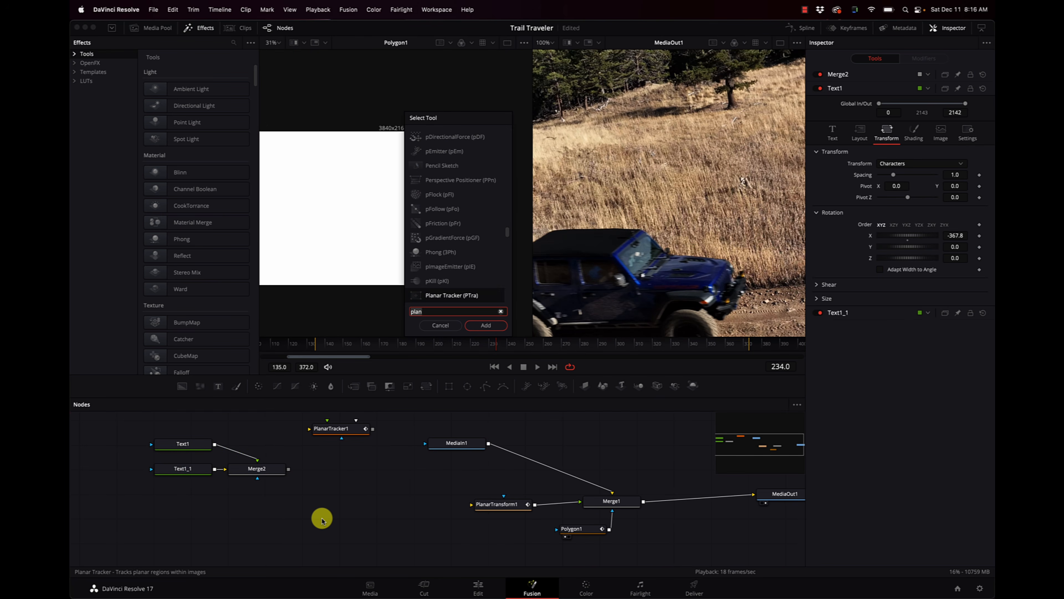
{"action": "key", "text": "BackSpace"}
{"action": "key", "text": "BackSpace"}
{"action": "key", "text": "BackSpace"}
{"action": "key", "text": "BackSpace"}
{"action": "type", "text": "t3"}
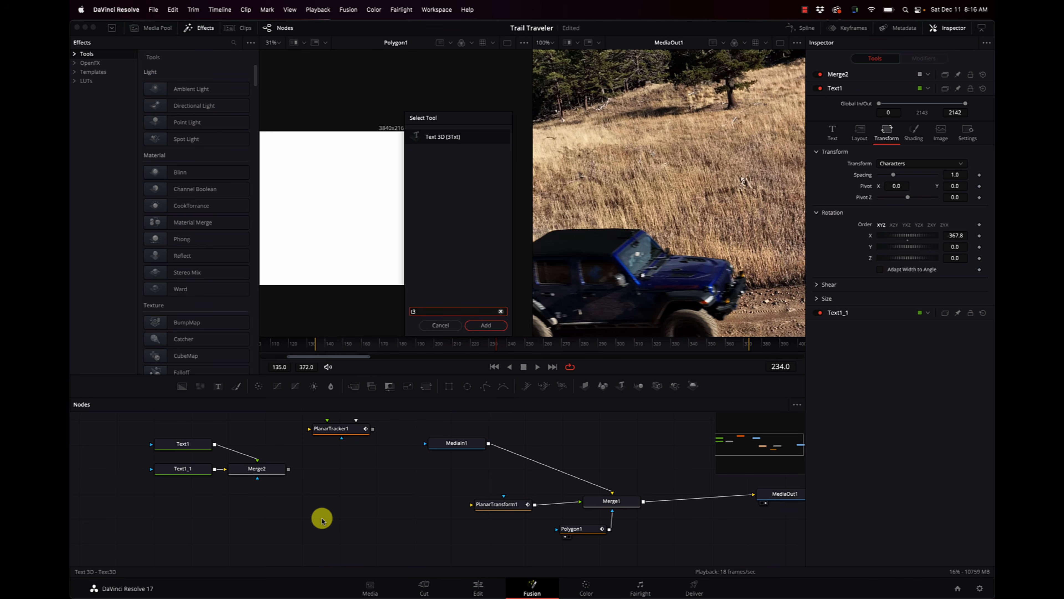
{"action": "key", "text": "Return"}
{"action": "left_click_drag", "start_coordinate": [323, 521], "coordinate": [346, 508]}
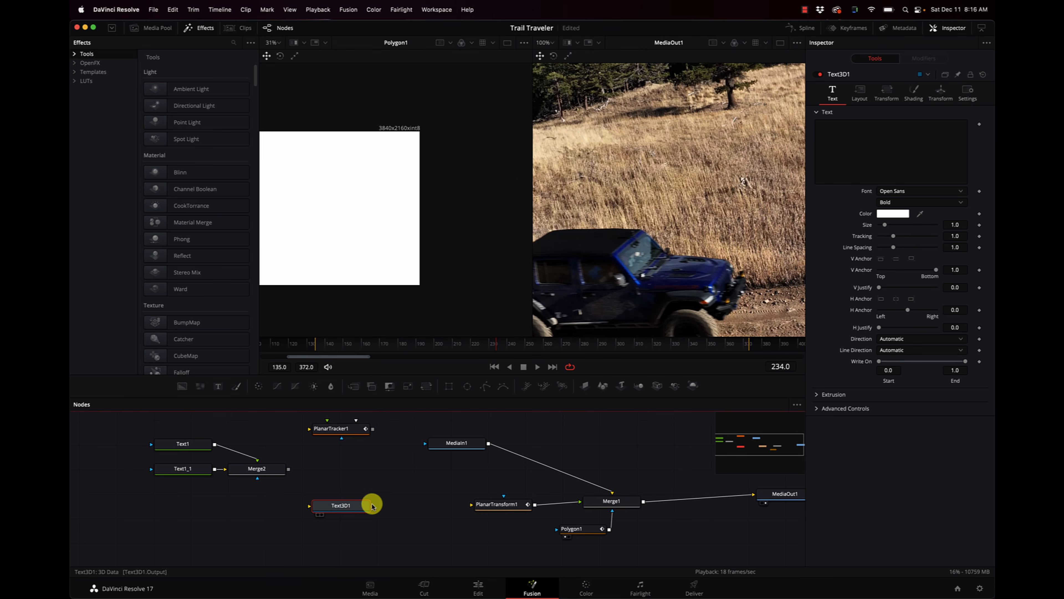
Add a Renderer 3D node after Text3D1 and connect its output to PlanarTransform1
{"action": "mouse_move", "coordinate": [372, 510]}
{"action": "left_mouse_down"}
{"action": "mouse_move", "coordinate": [472, 511]}
{"action": "mouse_move", "coordinate": [388, 512]}
{"action": "left_mouse_up"}
{"action": "left_click", "coordinate": [353, 508]}
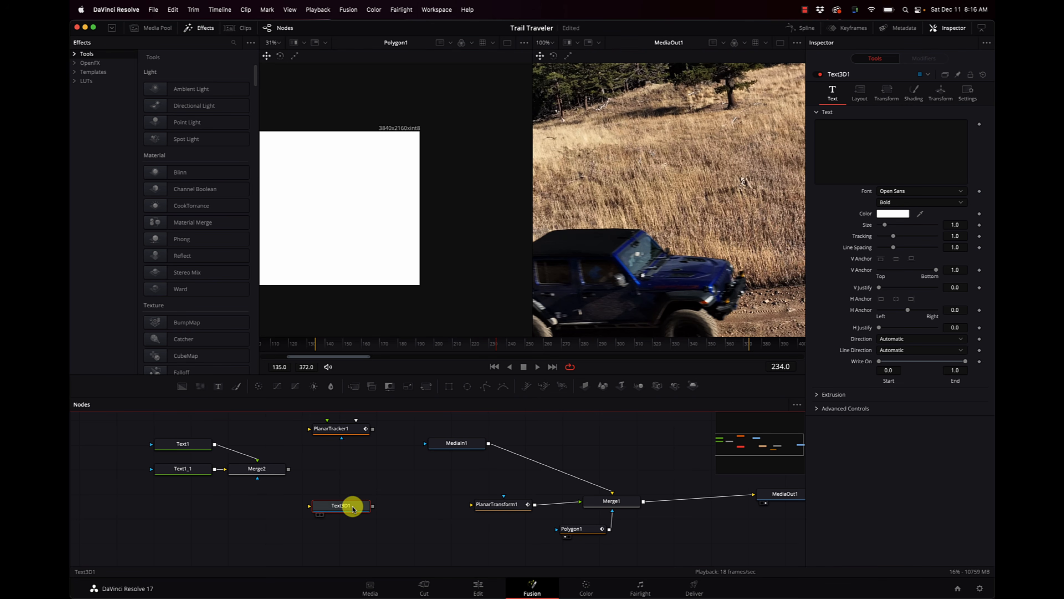
{"action": "key", "text": "shift+space"}
{"action": "type", "text": "t3"}
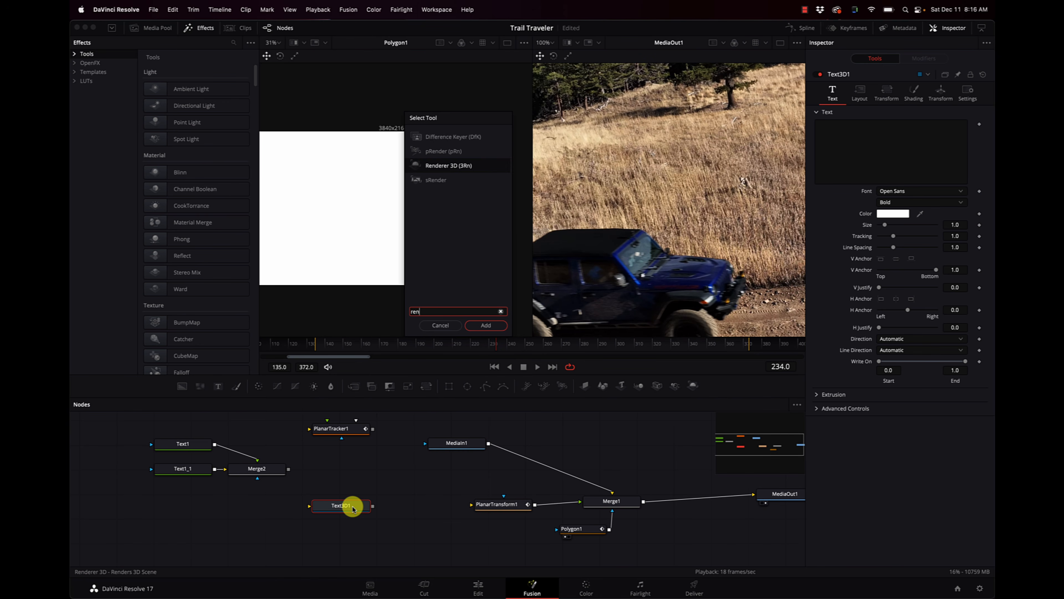
{"action": "key", "text": "Return"}
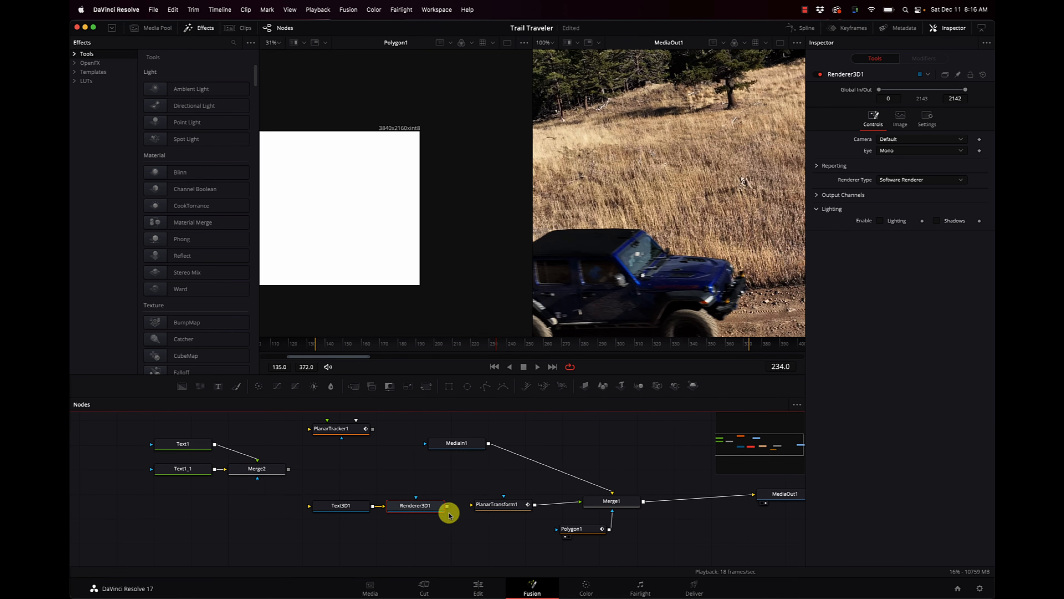
{"action": "left_click_drag", "start_coordinate": [447, 506], "coordinate": [494, 510]}
Enter "Barbour Fork" as the text of the Text3D1 node
{"action": "left_click", "coordinate": [344, 505]}
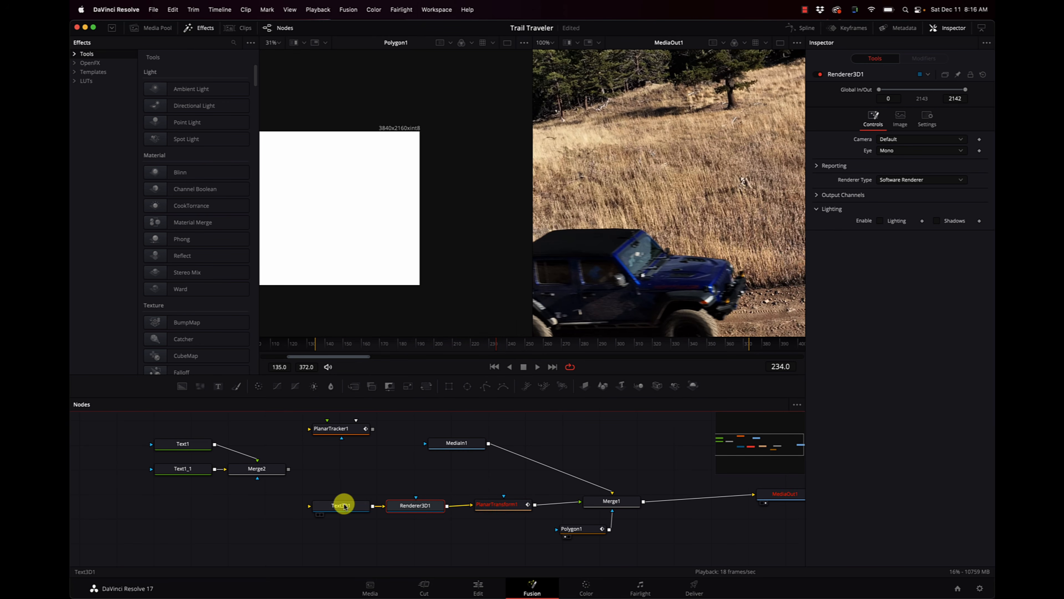
{"action": "left_click", "coordinate": [893, 144]}
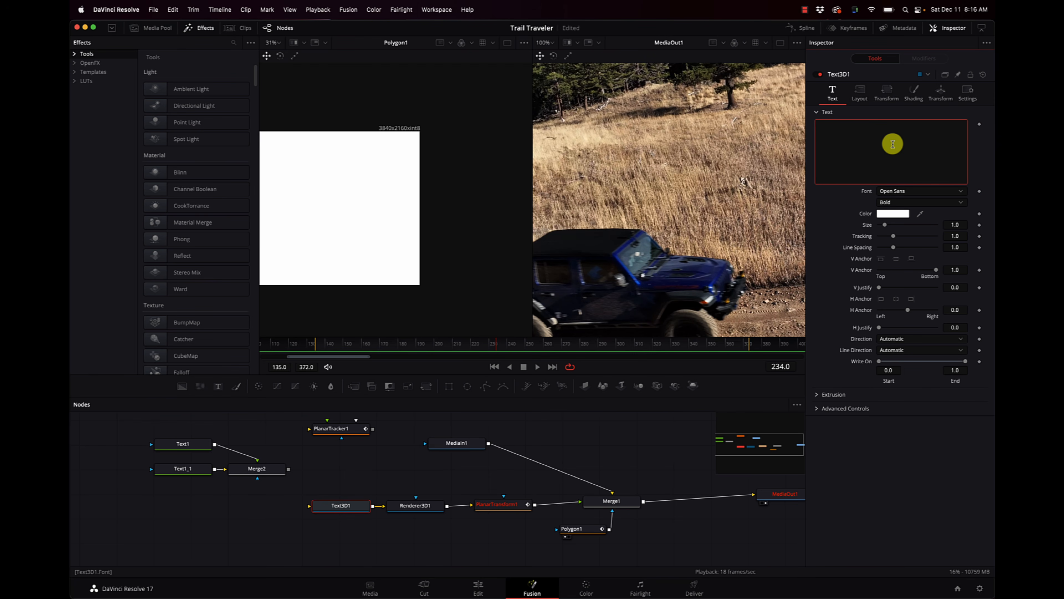
{"action": "type", "text": "BArbor"}
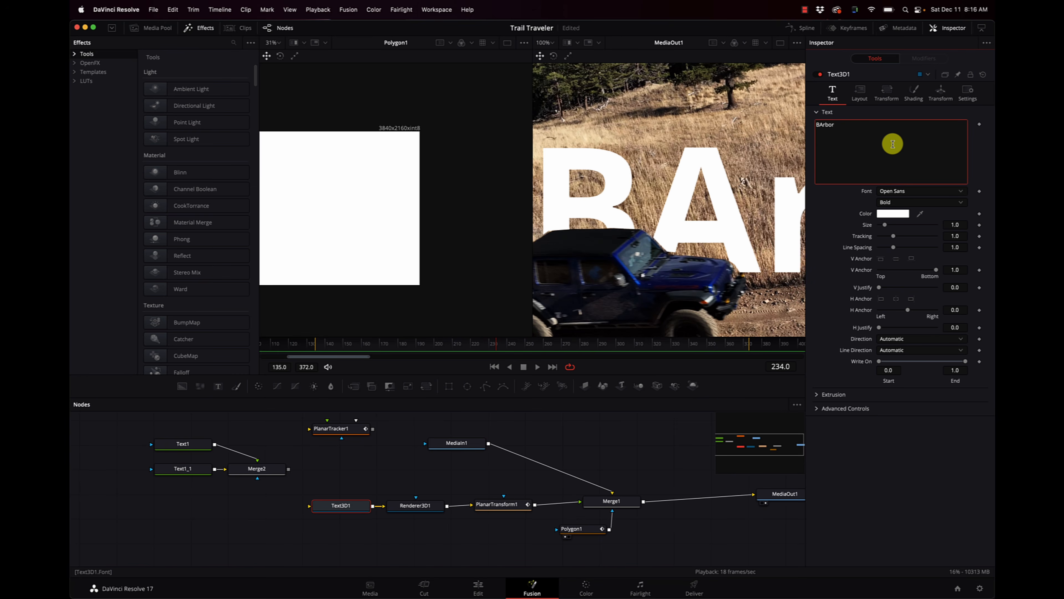
{"action": "key", "text": "BackSpace"}
{"action": "key", "text": "BackSpace"}
{"action": "key", "text": "BackSpace"}
{"action": "key", "text": "BackSpace"}
{"action": "key", "text": "BackSpace"}
{"action": "type", "text": "a"}
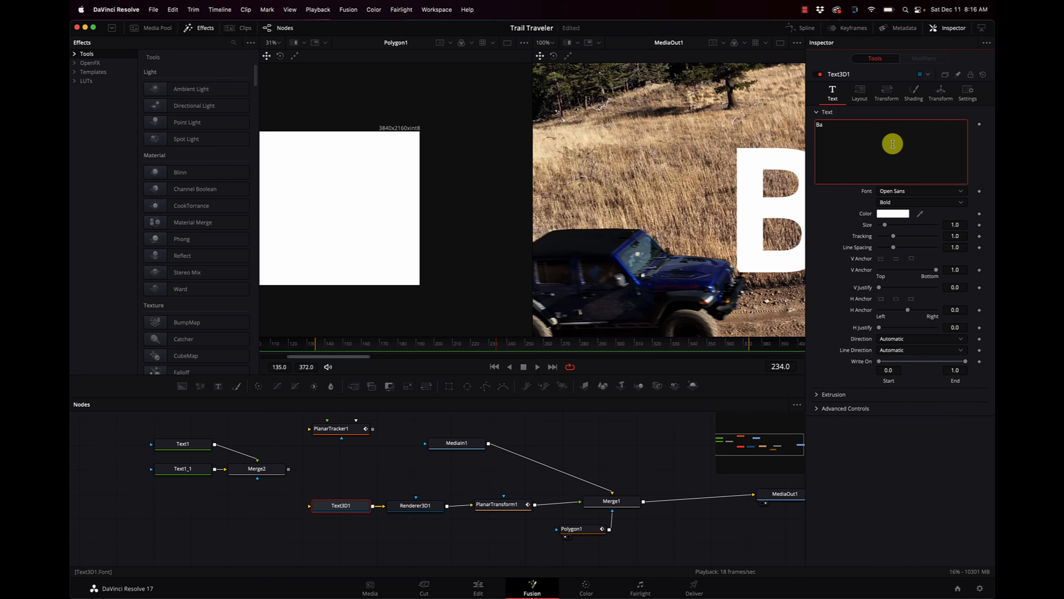
{"action": "type", "text": "rbour For"}
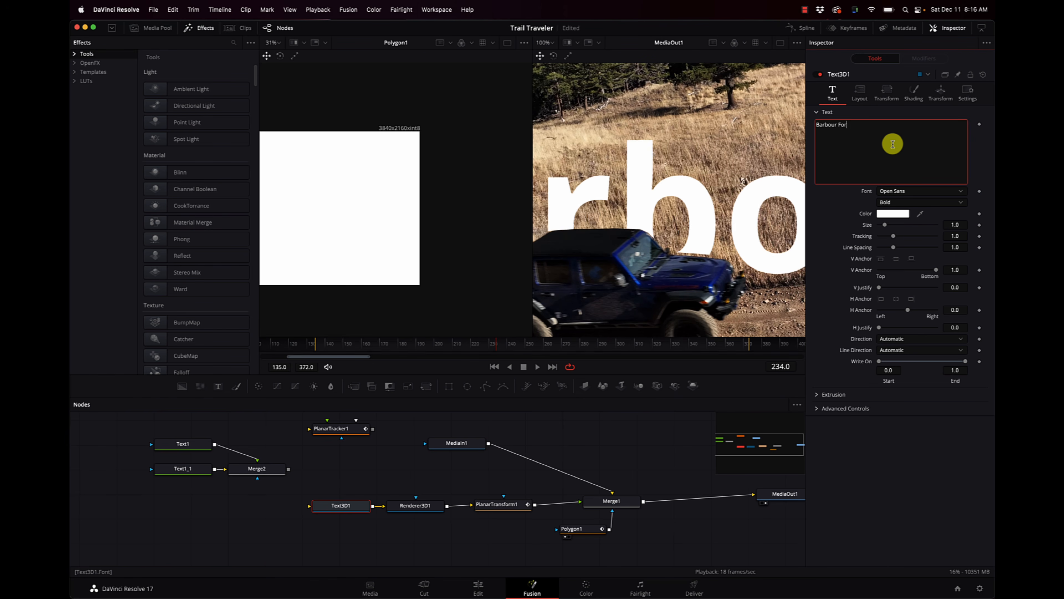
{"action": "type", "text": "k"}
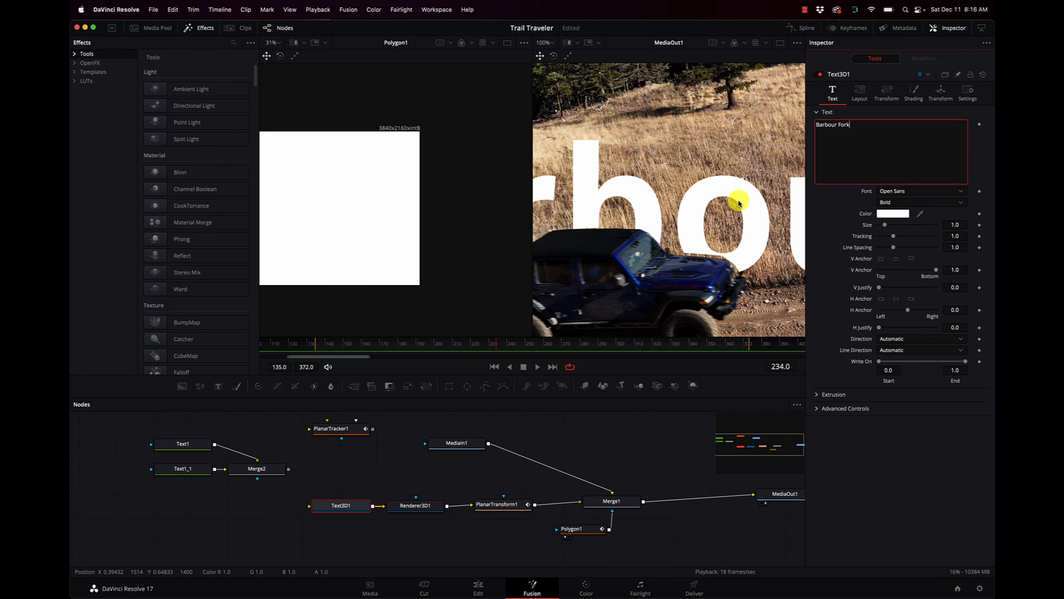
Switch to a single MediaOut1 viewer showing the whole frame, and set Text3D1's size to 0.55
{"action": "scroll", "coordinate": [739, 203], "scroll_direction": "down", "scroll_amount": 6}
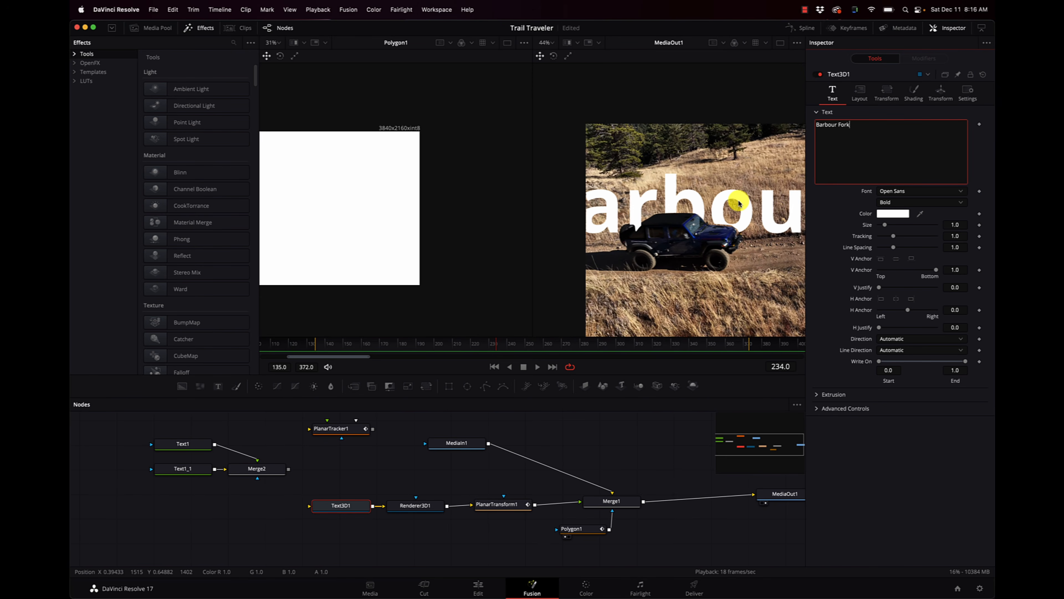
{"action": "left_click", "coordinate": [781, 43]}
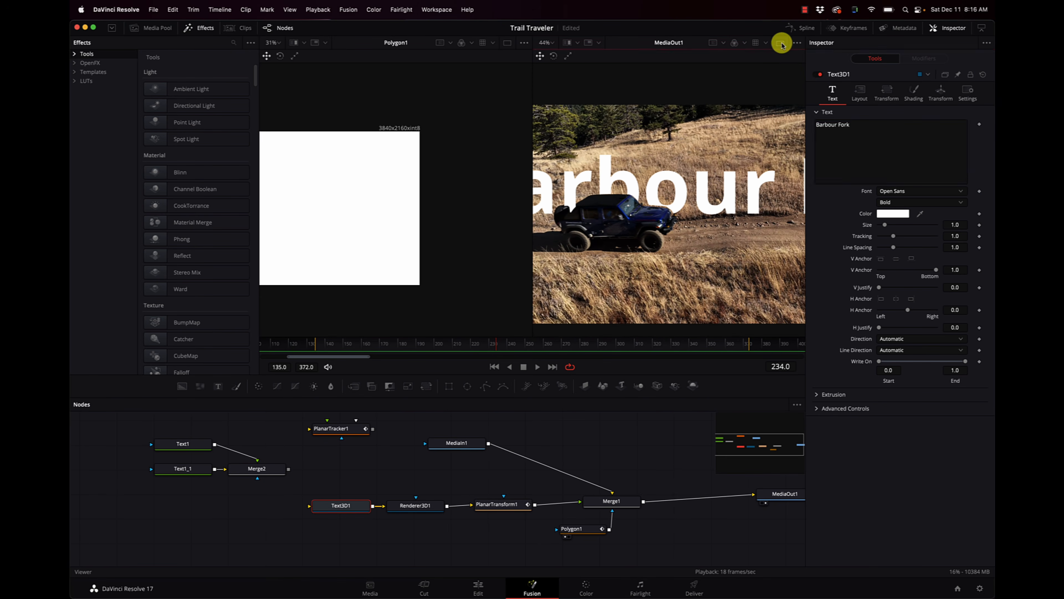
{"action": "scroll", "coordinate": [666, 201], "scroll_direction": "down", "scroll_amount": 2}
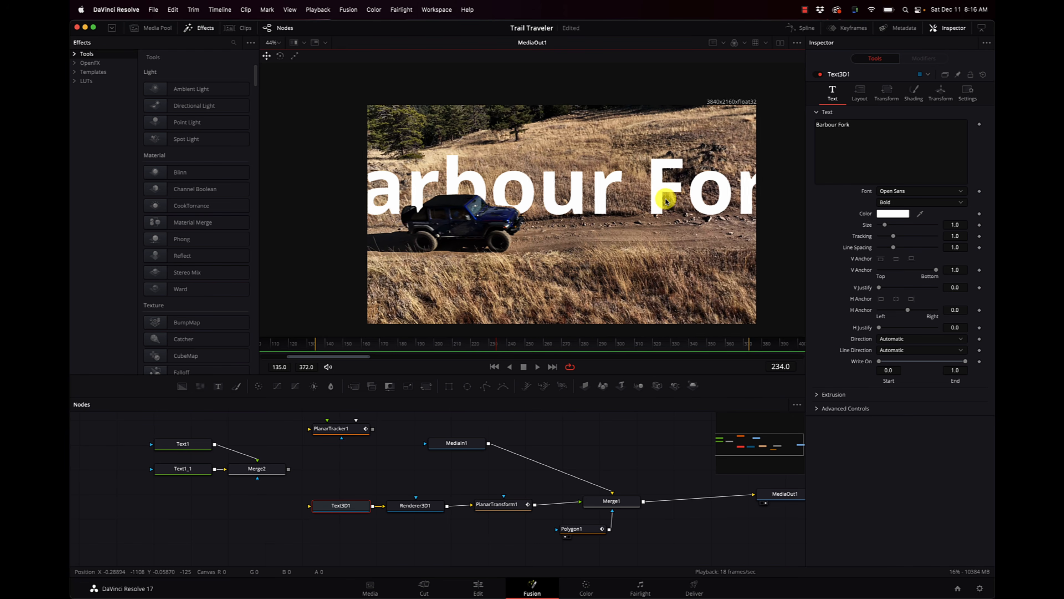
{"action": "scroll", "coordinate": [666, 202], "scroll_direction": "up", "scroll_amount": 2}
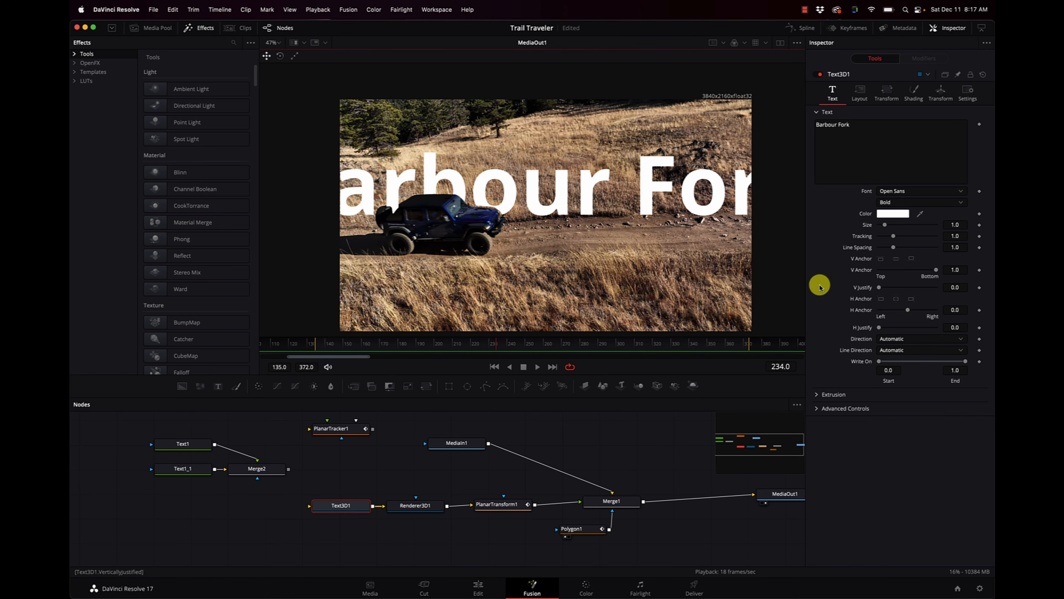
{"action": "left_click_drag", "start_coordinate": [958, 225], "coordinate": [938, 225]}
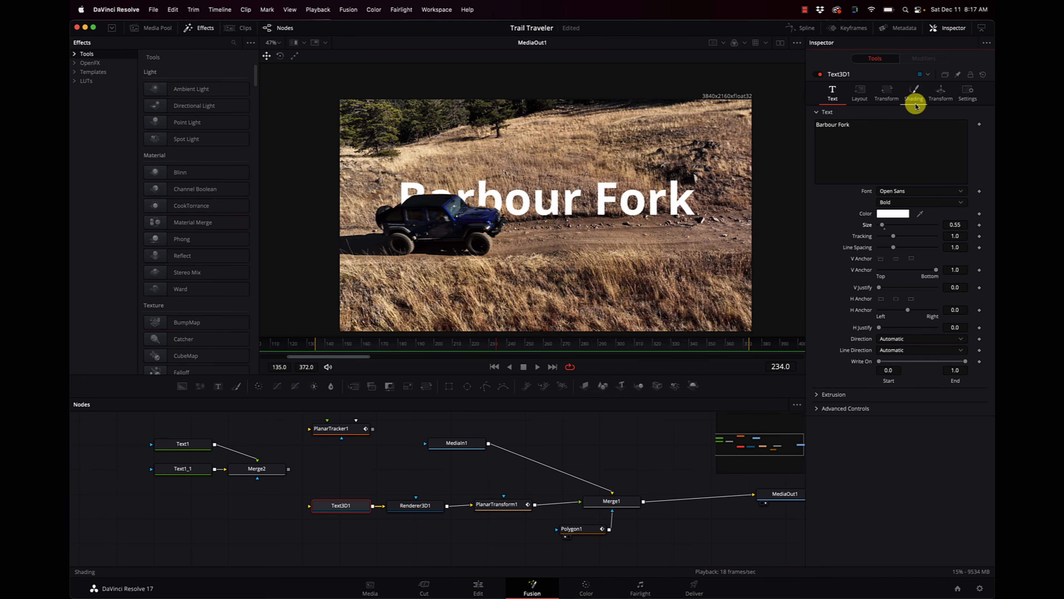
Move Text3D1 to X -0.058 and Y 0.203, and set its text size to 0.49
{"action": "left_click", "coordinate": [885, 94]}
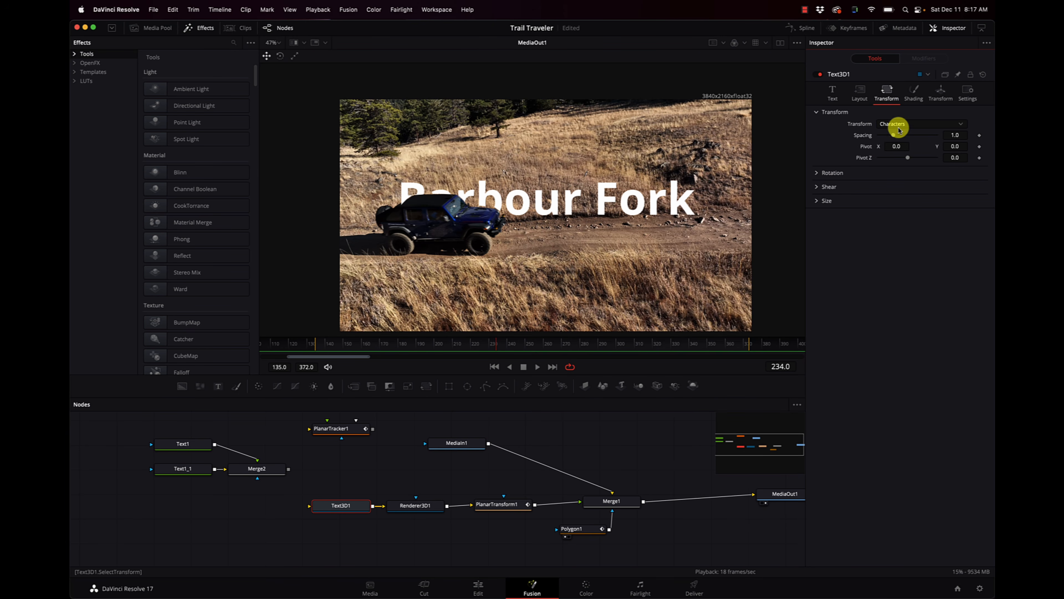
{"action": "left_click", "coordinate": [941, 90]}
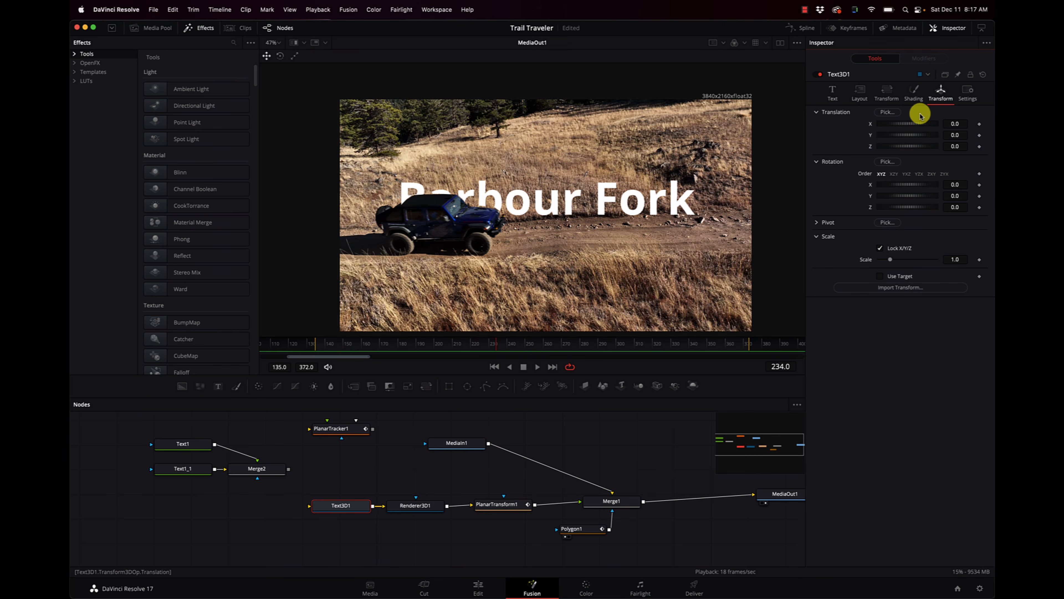
{"action": "left_click_drag", "start_coordinate": [917, 125], "coordinate": [911, 137]}
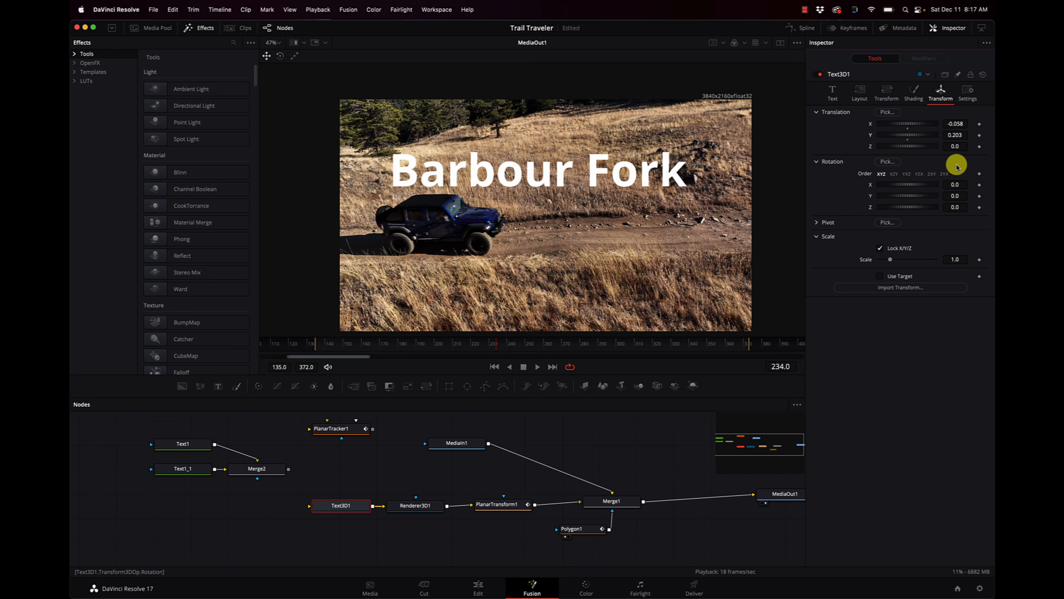
{"action": "left_click", "coordinate": [832, 91]}
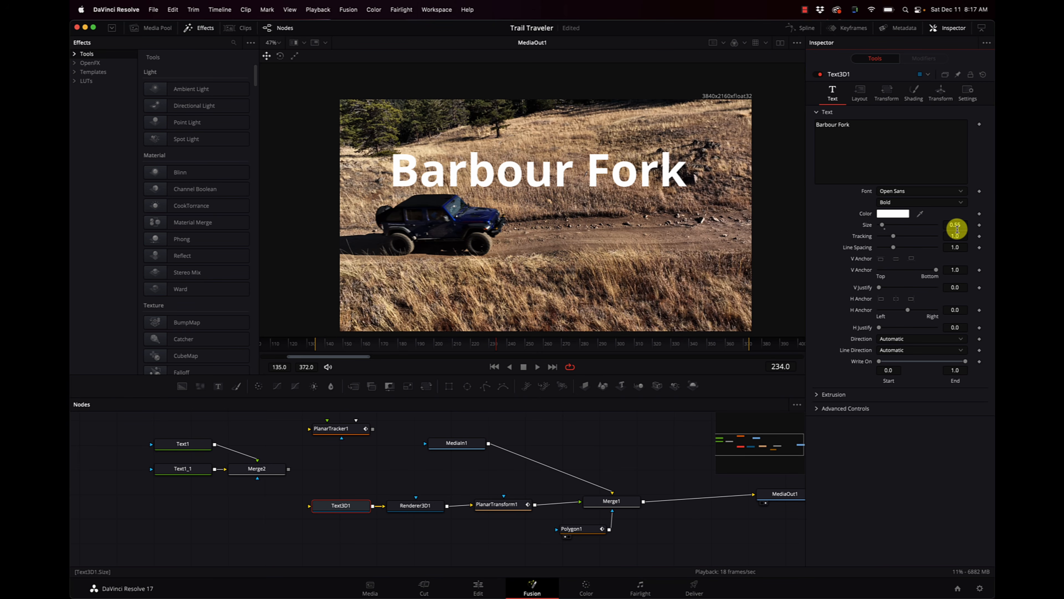
{"action": "left_click_drag", "start_coordinate": [956, 226], "coordinate": [955, 225]}
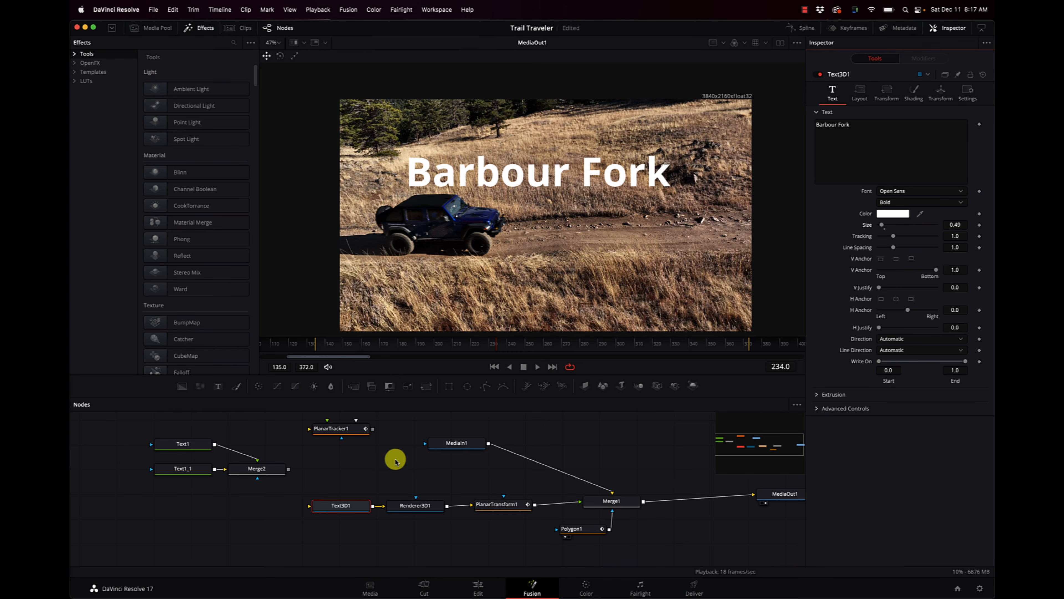
Play back the shot to check the title's placement, and dismiss the Force Quit Applications dialog
{"action": "key", "text": "space"}
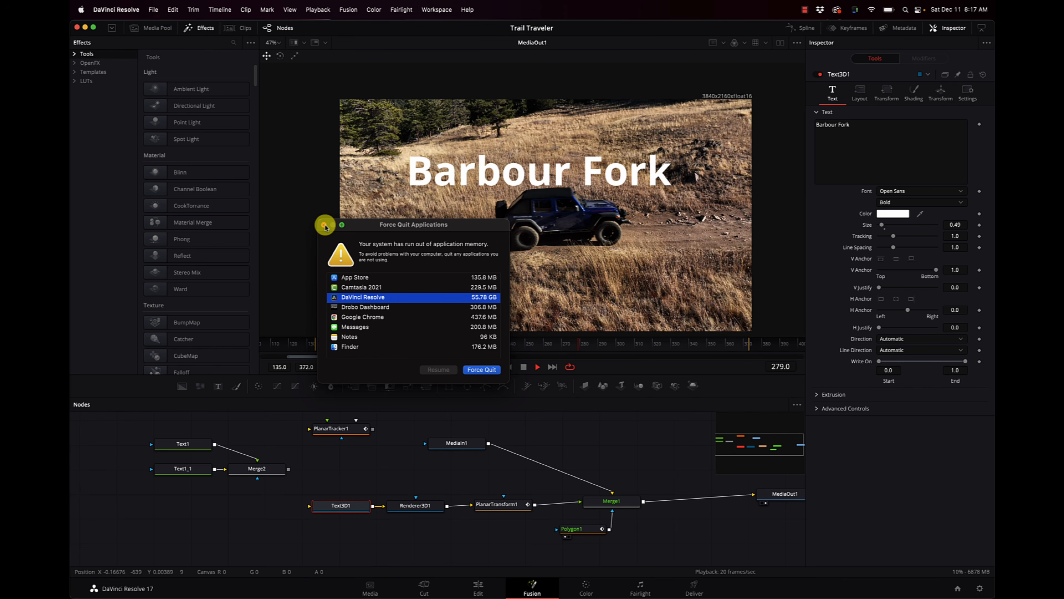
{"action": "left_click", "coordinate": [324, 225]}
{"action": "key", "text": "super+Tab"}
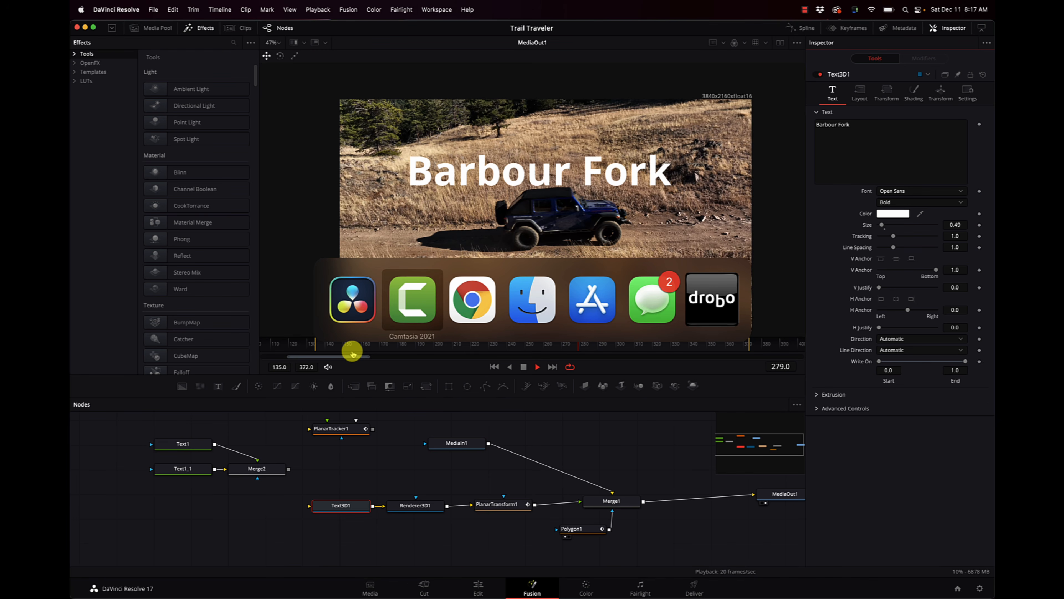
{"action": "key", "text": "super+Tab"}
{"action": "key", "text": "super+Tab"}
{"action": "key", "text": "super+Tab"}
{"action": "key", "text": "super+Tab"}
{"action": "key", "text": "super+Tab"}
{"action": "key", "text": "super+Tab"}
{"action": "key", "text": "super+Tab"}
{"action": "key", "text": "super+Tab"}
{"action": "key", "text": "super+Tab"}
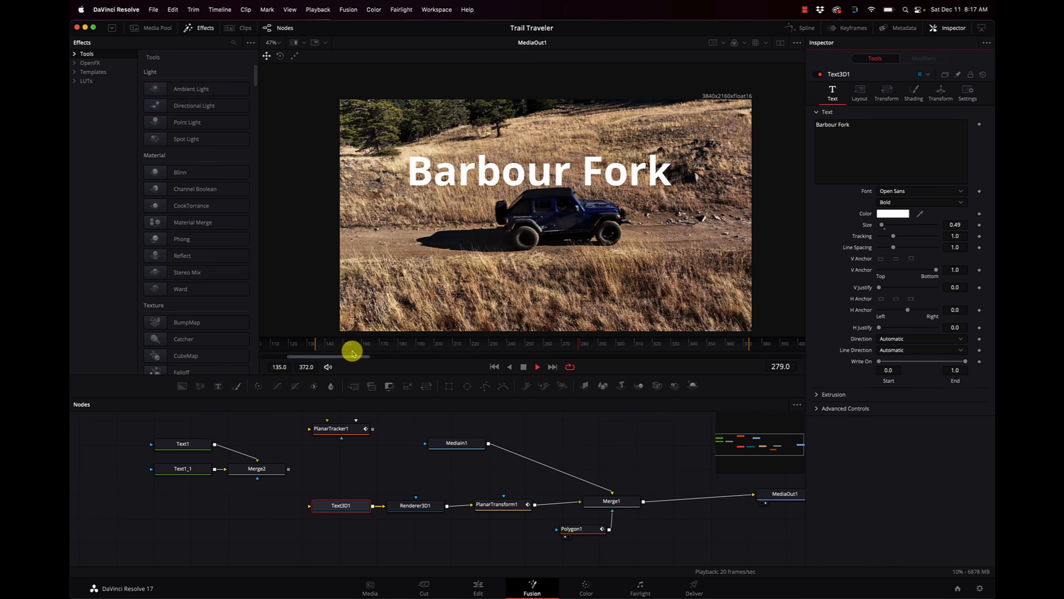
{"action": "key", "text": "super+Tab"}
{"action": "key", "text": "super+Tab"}
{"action": "key", "text": "super+Tab"}
{"action": "key", "text": "super+Tab"}
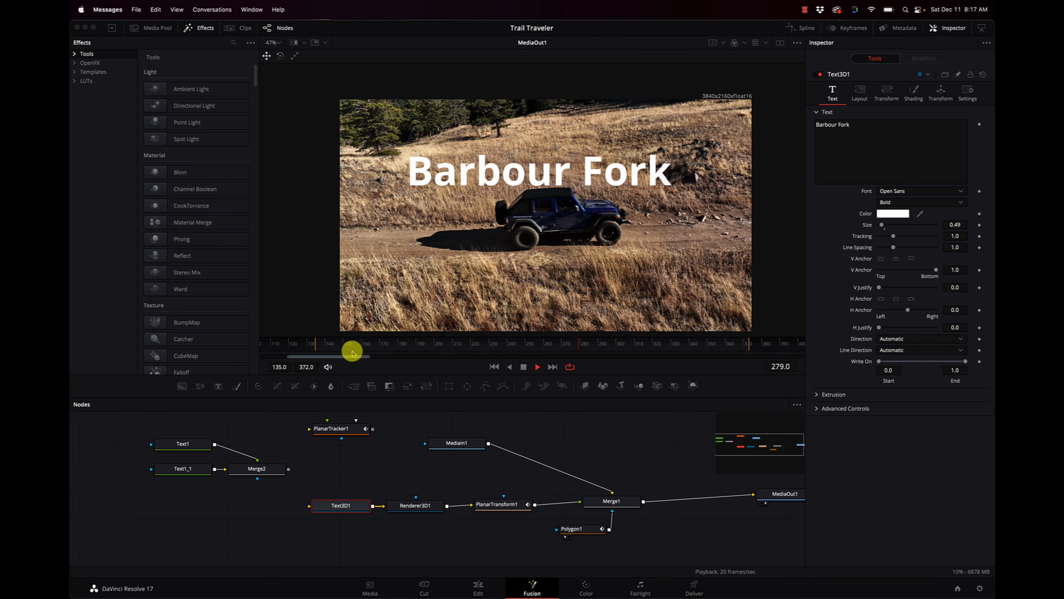
{"action": "key", "text": "super+Tab"}
{"action": "key", "text": "super+Tab"}
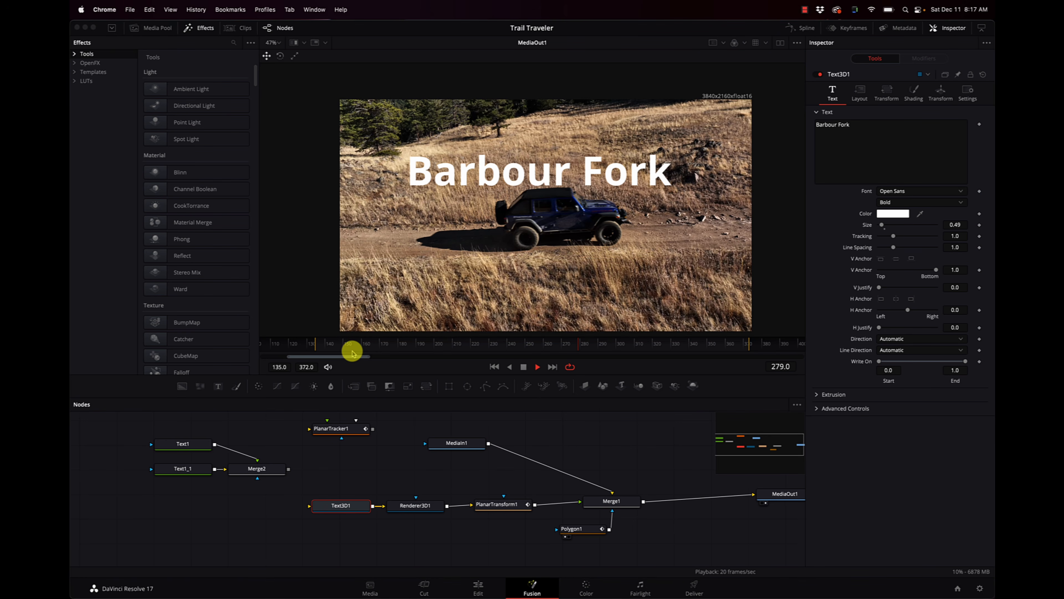
{"action": "key", "text": "super+Tab"}
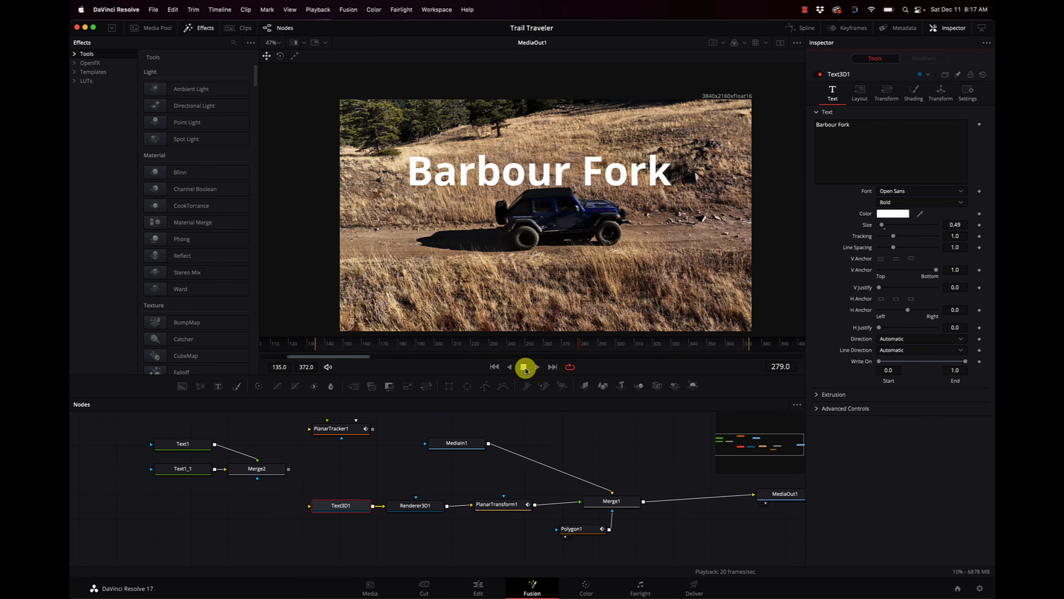
Lower Text3D1's Y translation to 0.145 and play back the shot to check the title against the jeep
{"action": "left_click", "coordinate": [494, 367]}
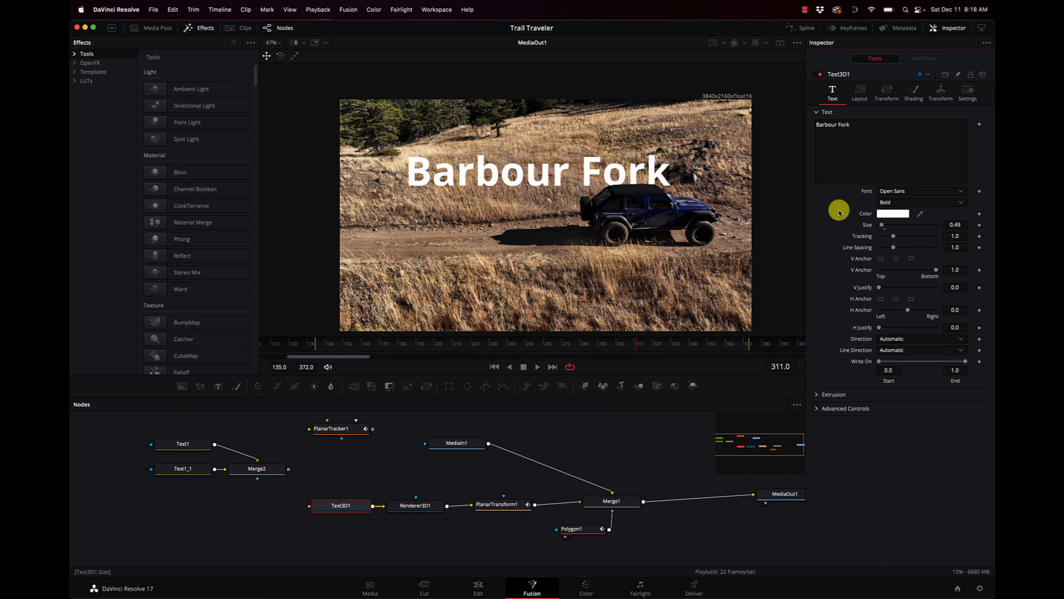
{"action": "left_click", "coordinate": [940, 91]}
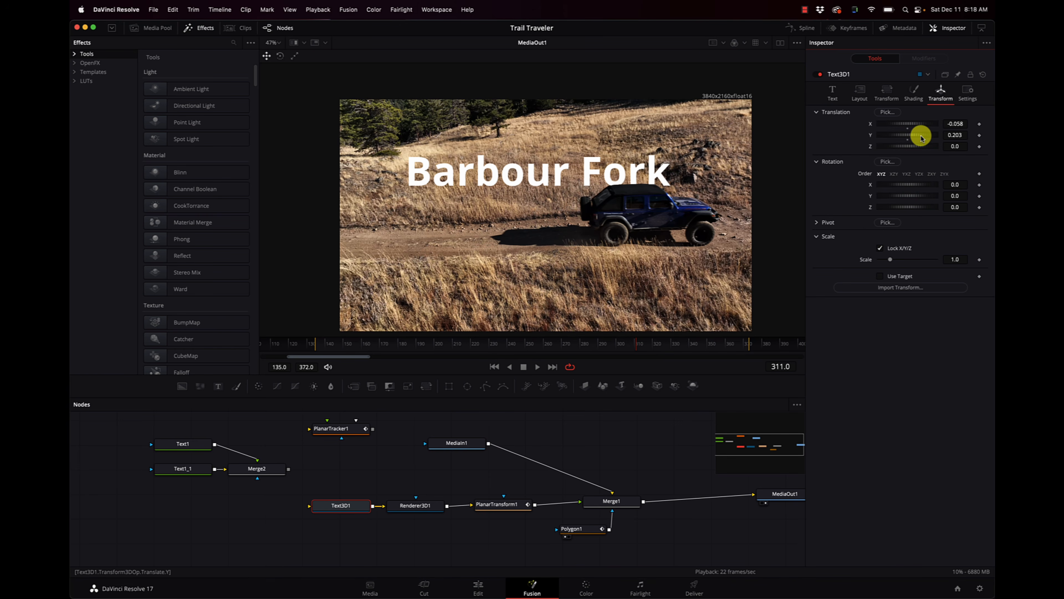
{"action": "left_click_drag", "start_coordinate": [922, 138], "coordinate": [920, 138]}
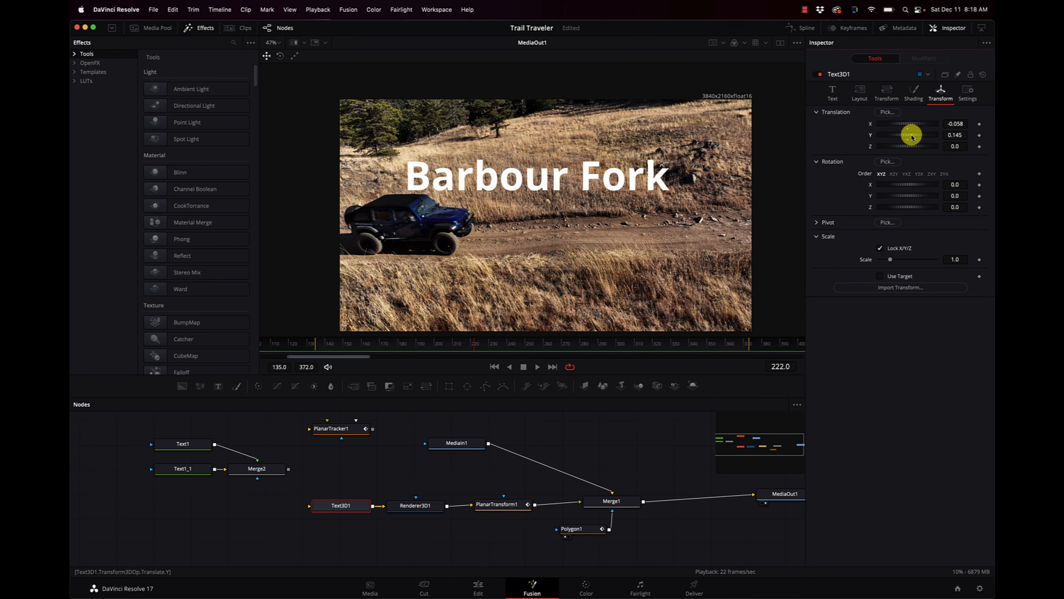
{"action": "left_click_drag", "start_coordinate": [912, 137], "coordinate": [912, 137]}
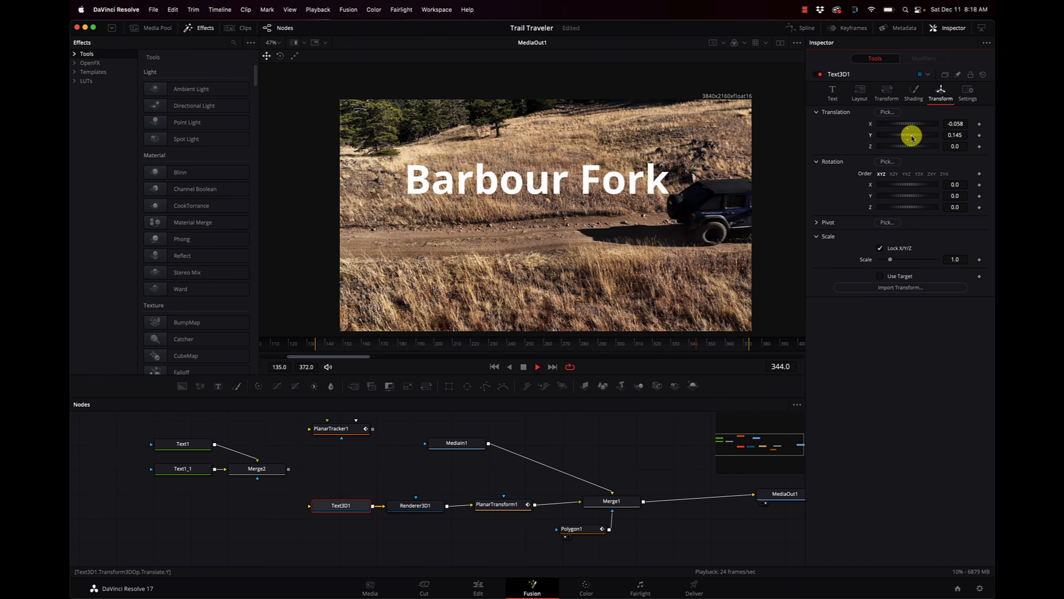
{"action": "key", "text": "space"}
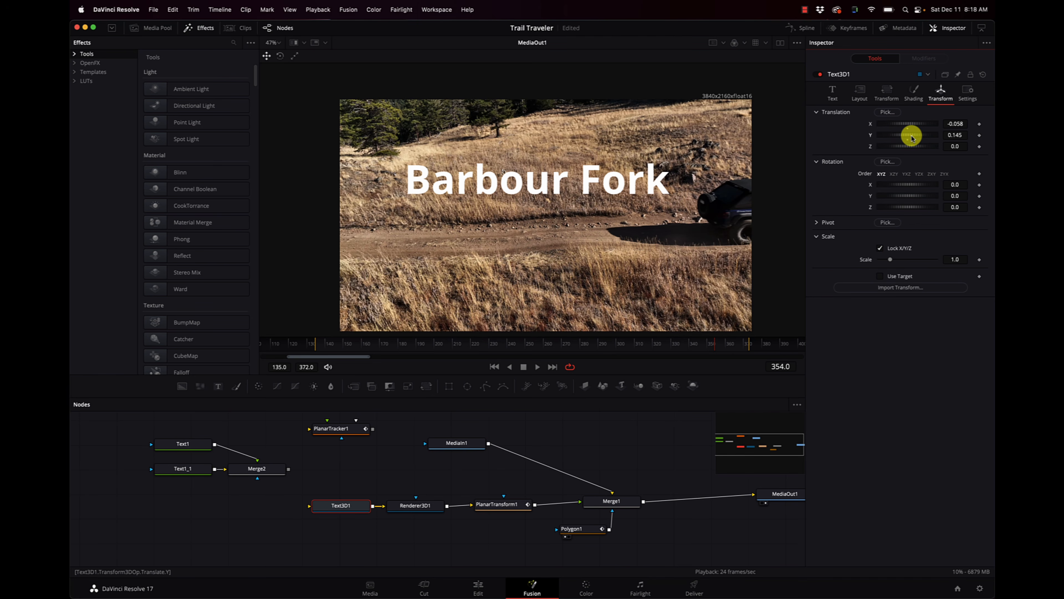
Extrude the Text3D1 title with extrusion depth 0.1134, bevel depth 0.0268 and bevel width 0.0142
{"action": "left_click", "coordinate": [343, 508]}
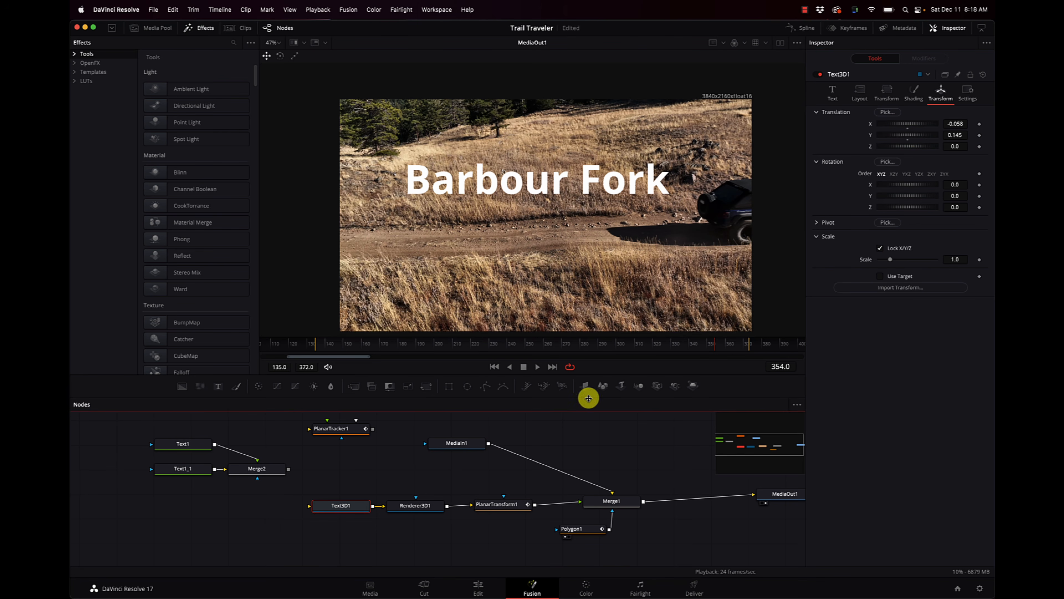
{"action": "left_click", "coordinate": [832, 90]}
{"action": "left_click", "coordinate": [821, 394]}
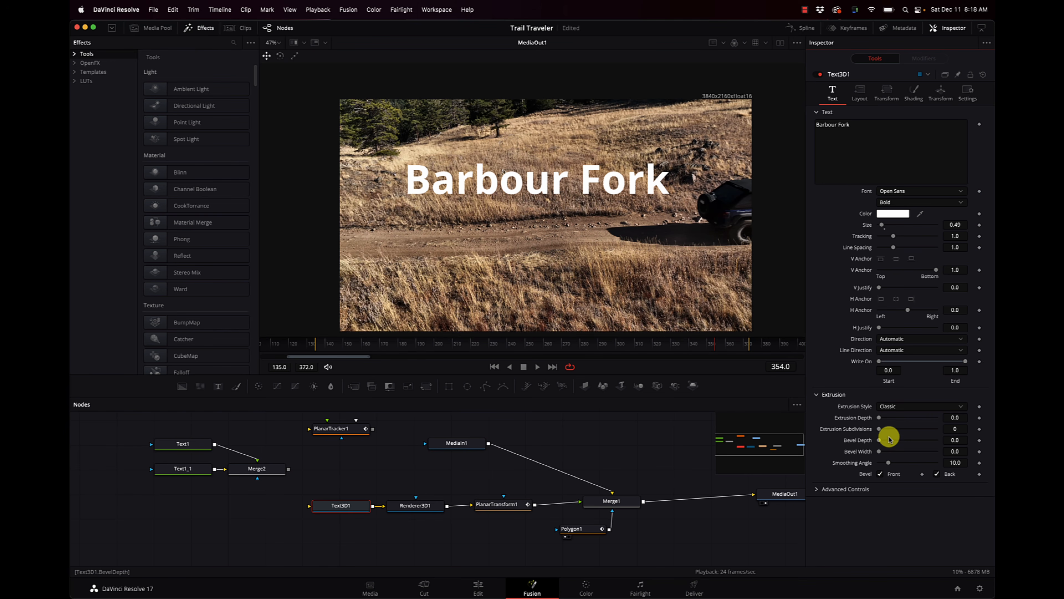
{"action": "left_click_drag", "start_coordinate": [885, 419], "coordinate": [913, 418]}
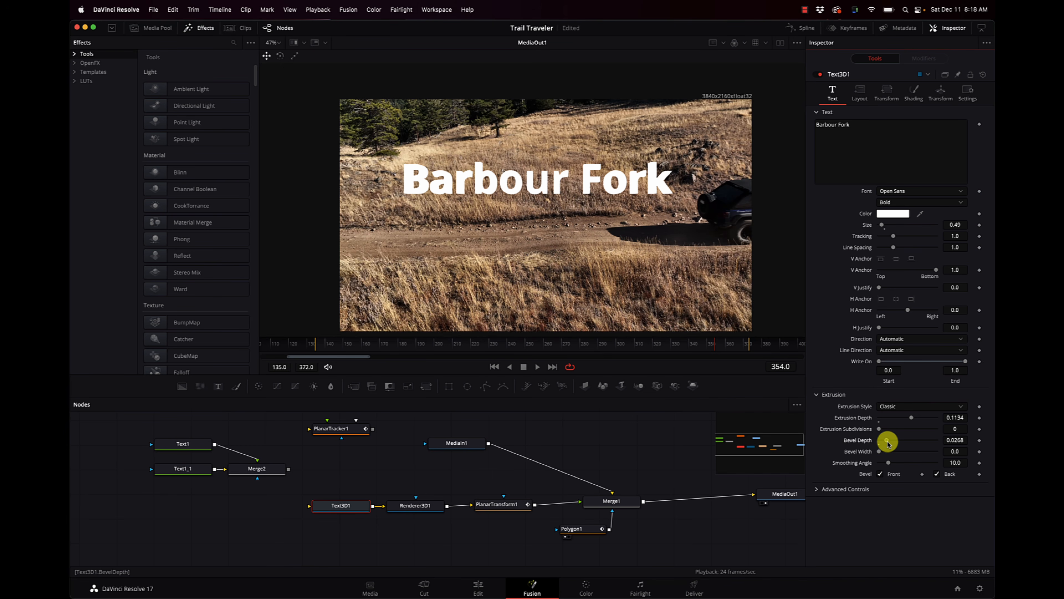
{"action": "left_click_drag", "start_coordinate": [879, 453], "coordinate": [888, 454]}
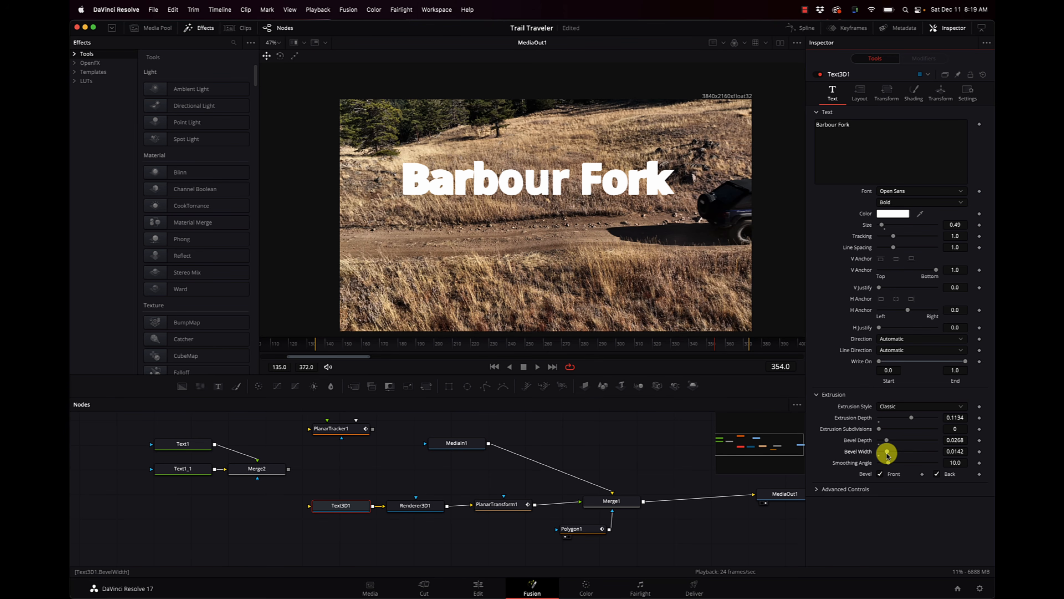
Rotate the characters of Text3D1 7.8 degrees around the X axis
{"action": "left_click", "coordinate": [890, 98]}
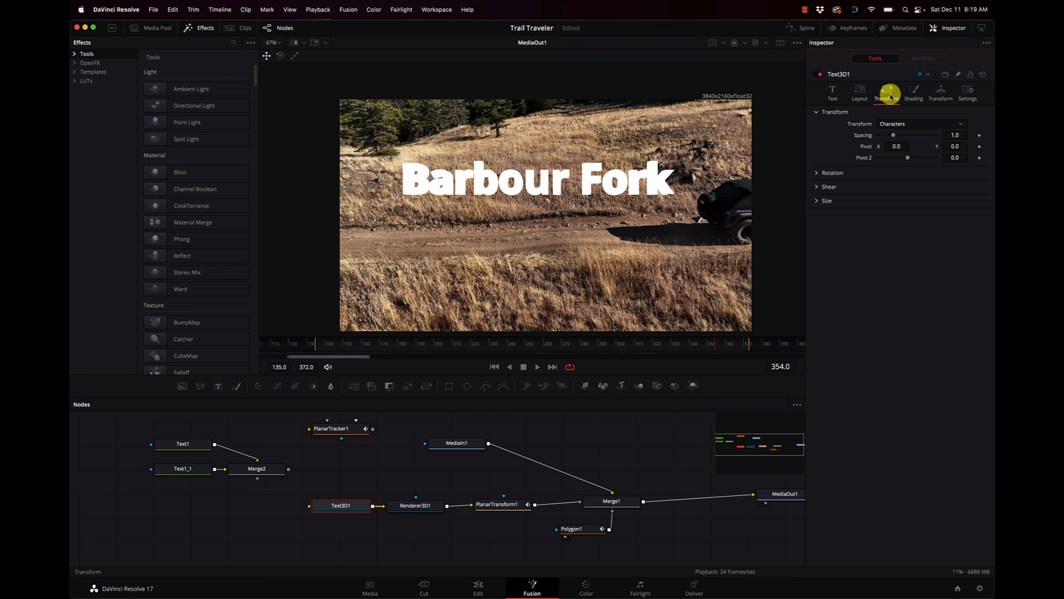
{"action": "left_click", "coordinate": [816, 173]}
{"action": "left_click_drag", "start_coordinate": [901, 198], "coordinate": [903, 197]}
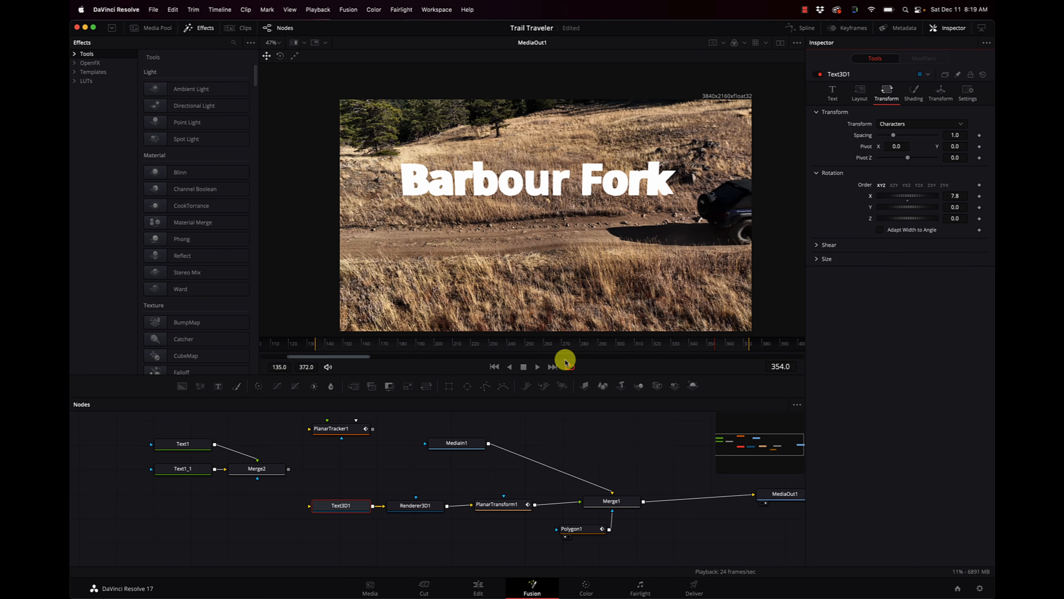
Make room after Text3D1 and insert a Replace Material 3D node between it and Renderer3D1
{"action": "left_click_drag", "start_coordinate": [343, 513], "coordinate": [271, 512]}
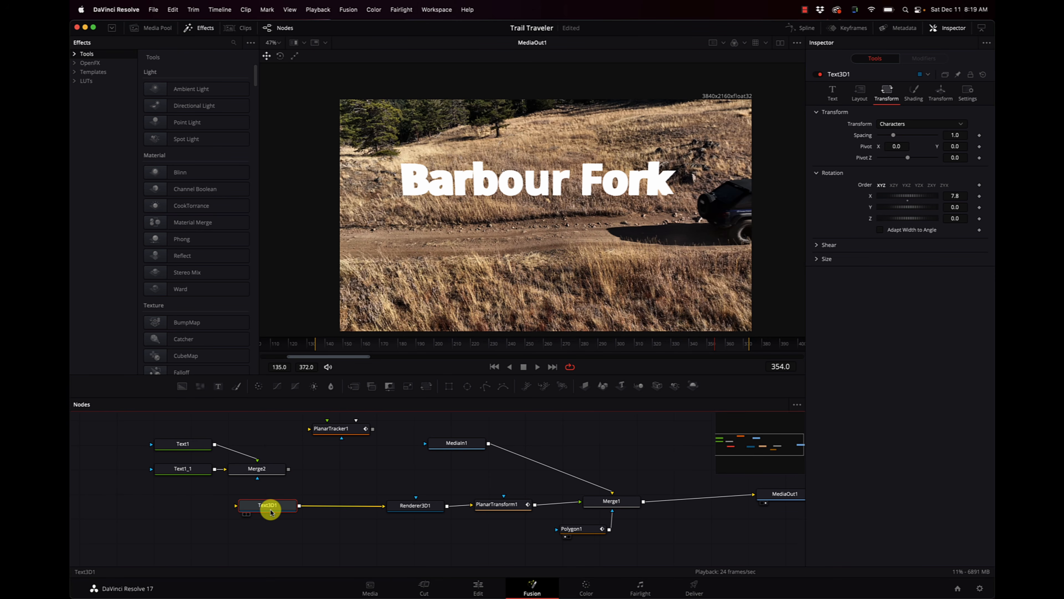
{"action": "key", "text": "shift+space"}
{"action": "type", "text": "rend"}
{"action": "key", "text": "BackSpace"}
{"action": "key", "text": "BackSpace"}
{"action": "key", "text": "BackSpace"}
{"action": "type", "text": "eplac"}
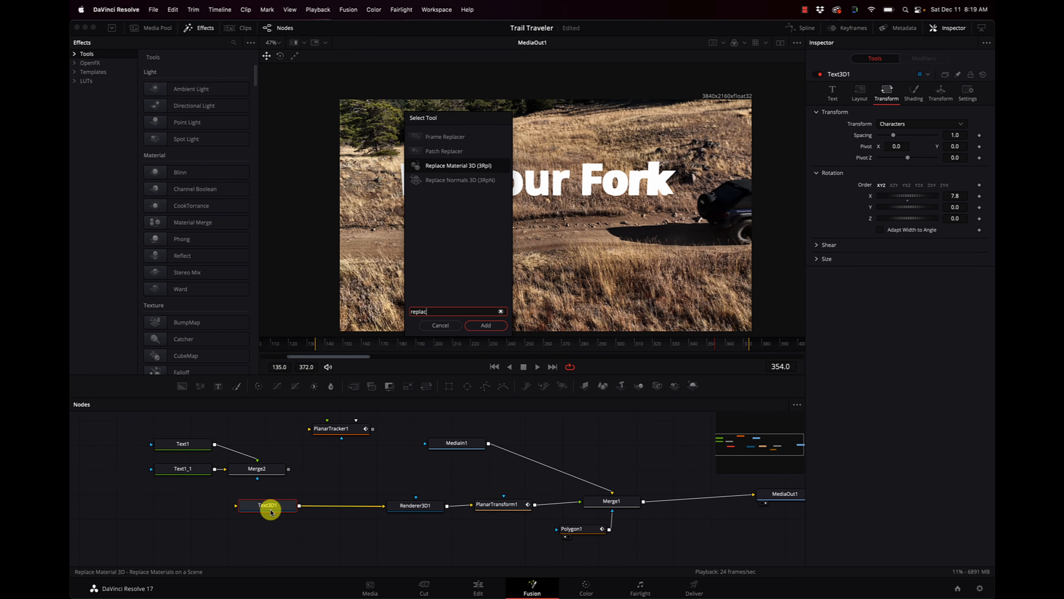
{"action": "key", "text": "Return"}
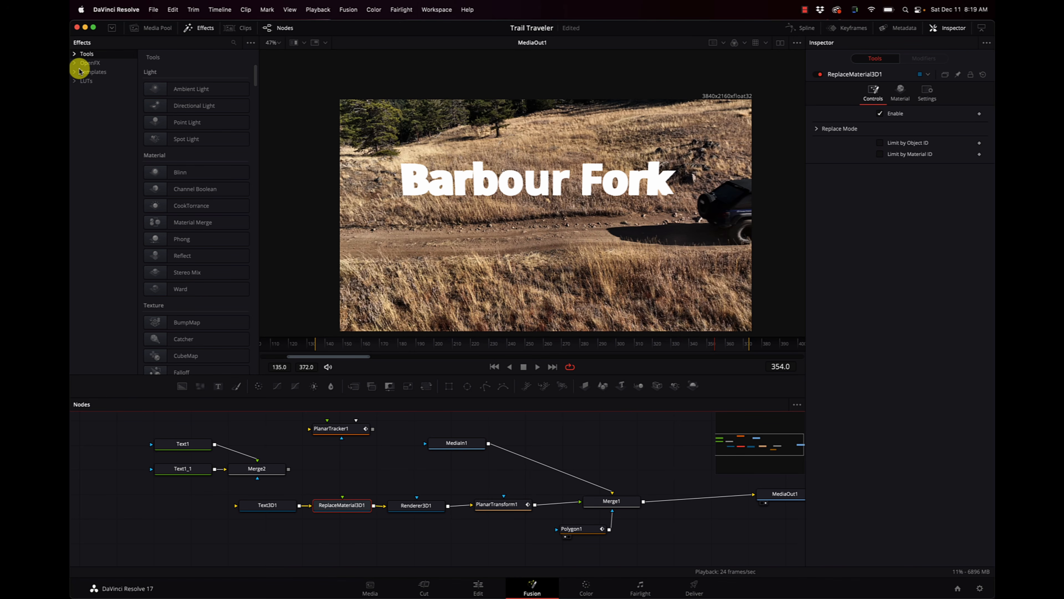
Add the Car Paint shader from the Fusion Shaders templates to the empty area below Text3D1 in the node graph
{"action": "left_click", "coordinate": [207, 28]}
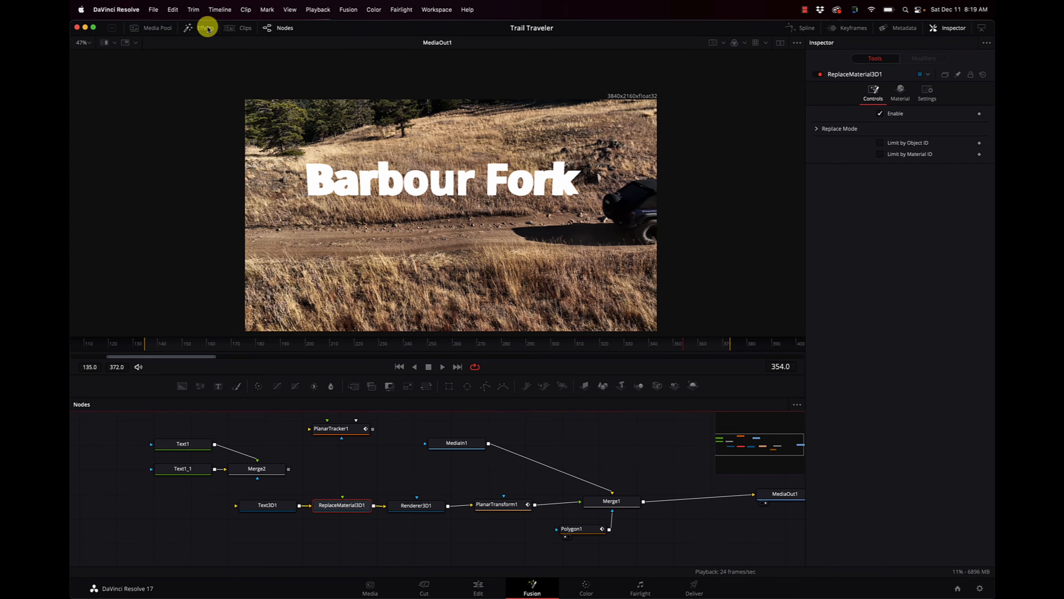
{"action": "left_click", "coordinate": [190, 32]}
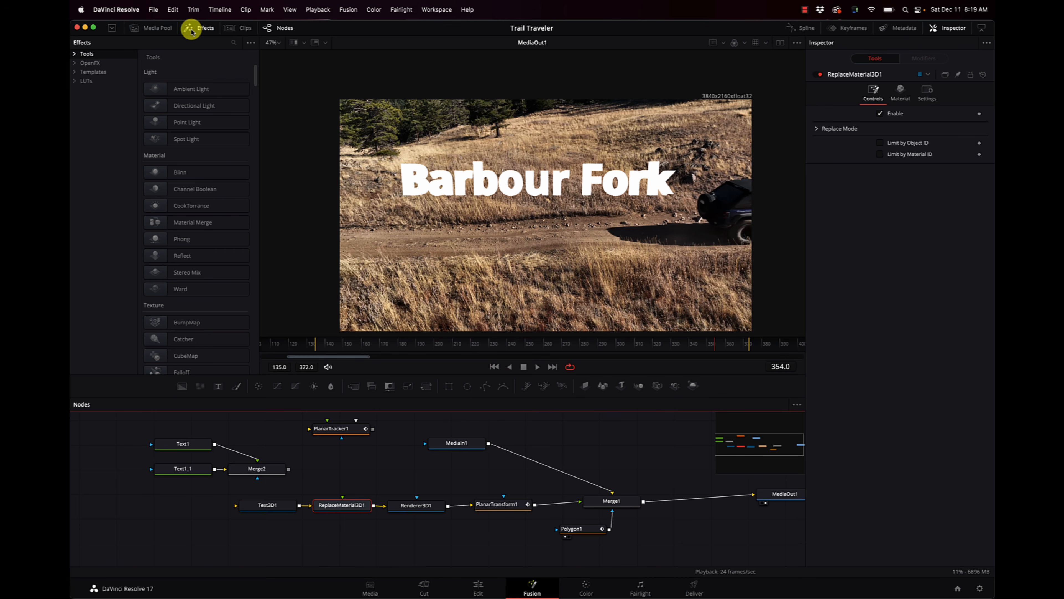
{"action": "left_click", "coordinate": [76, 72]}
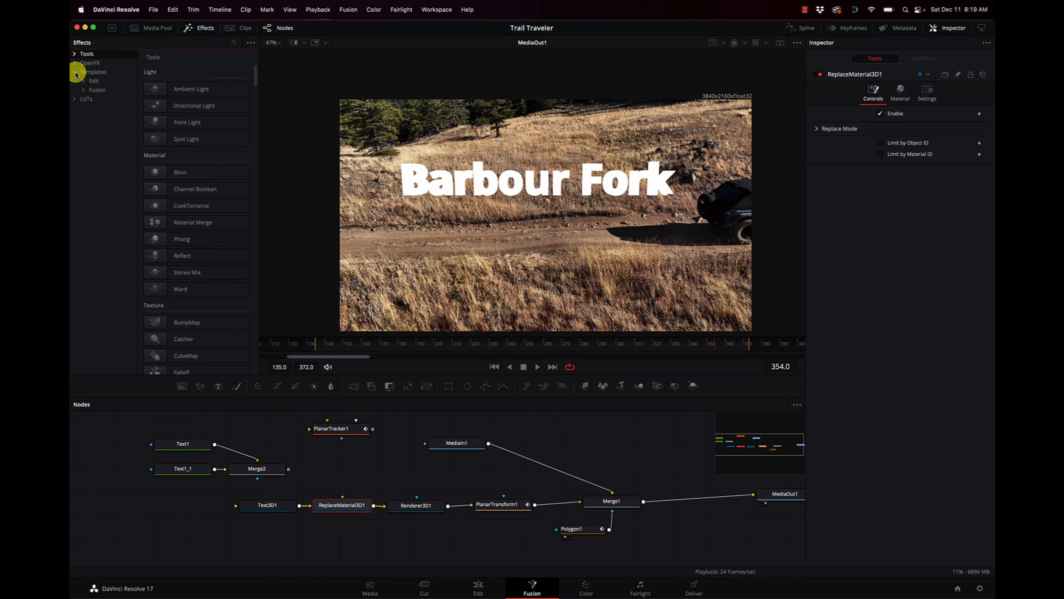
{"action": "left_click", "coordinate": [84, 91]}
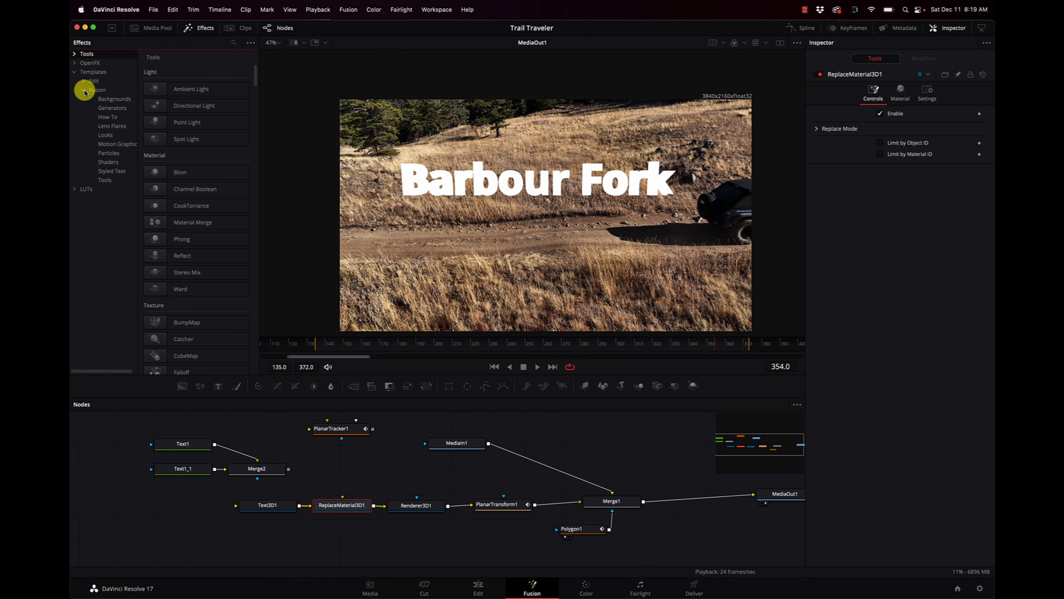
{"action": "left_click", "coordinate": [105, 163]}
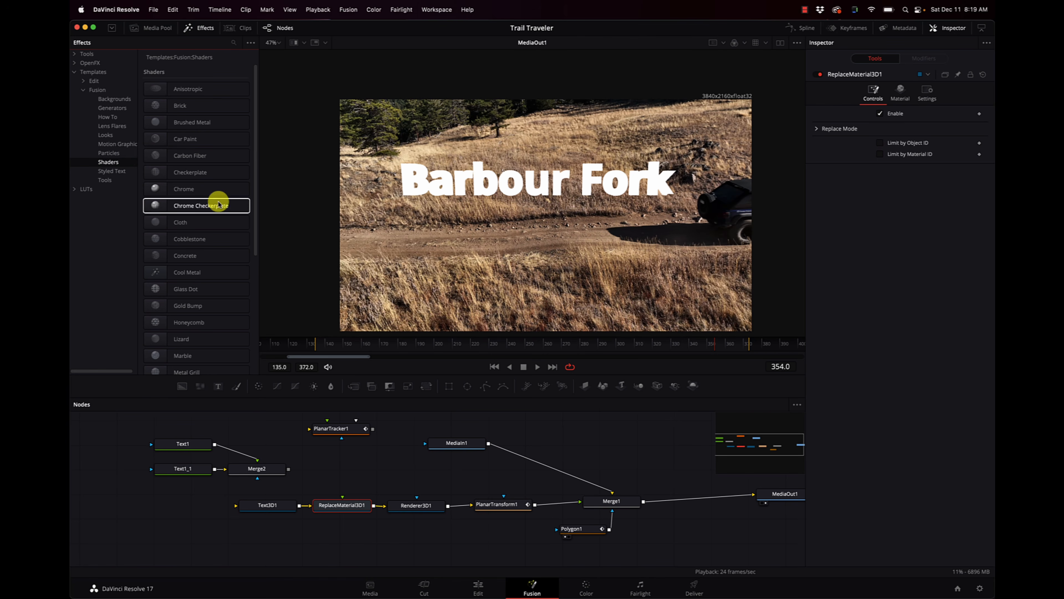
{"action": "scroll", "coordinate": [209, 316], "scroll_direction": "down", "scroll_amount": 5}
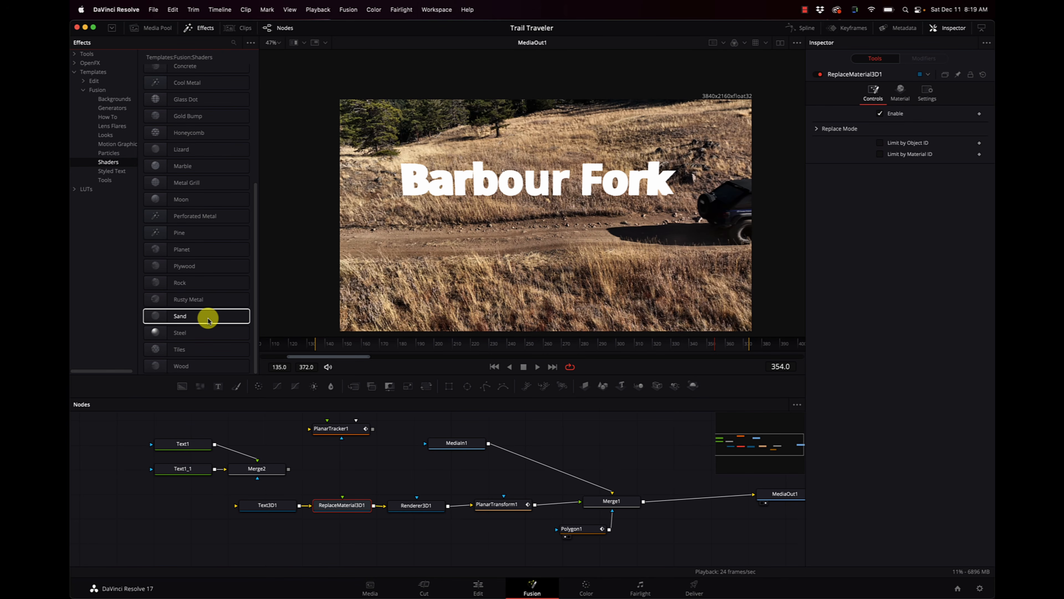
{"action": "scroll", "coordinate": [208, 320], "scroll_direction": "up", "scroll_amount": 2}
{"action": "scroll", "coordinate": [208, 321], "scroll_direction": "up", "scroll_amount": 5}
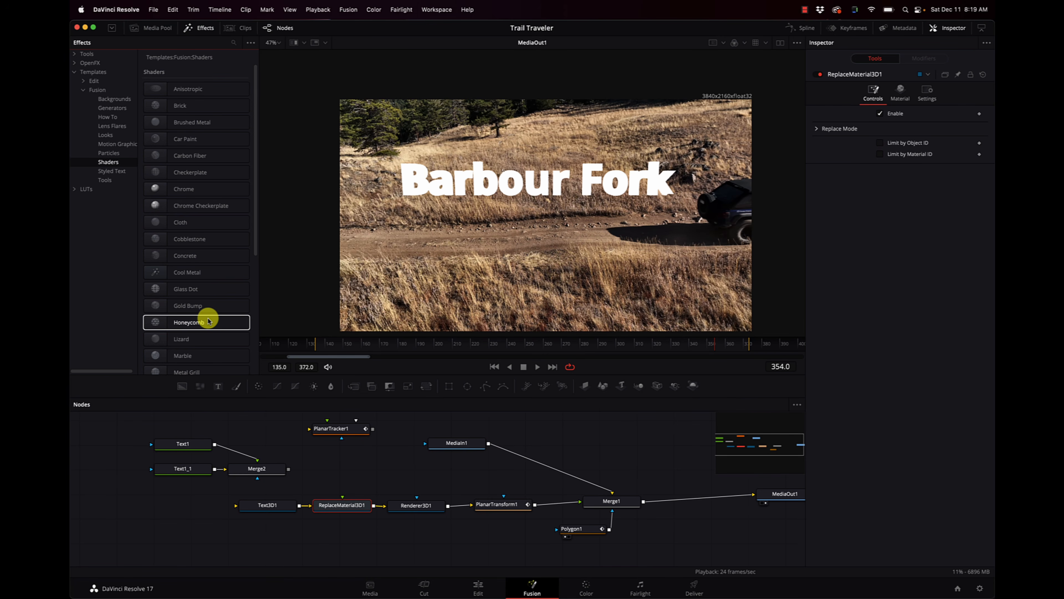
{"action": "mouse_move", "coordinate": [156, 140]}
{"action": "left_mouse_down"}
{"action": "mouse_move", "coordinate": [316, 461]}
{"action": "mouse_move", "coordinate": [323, 536]}
{"action": "mouse_move", "coordinate": [298, 542]}
{"action": "left_mouse_up"}
Reposition the Car Paint node group and connect the CarPaint output to ReplaceMaterial3D1's material input
{"action": "scroll", "coordinate": [406, 541], "scroll_direction": "left", "scroll_amount": 3}
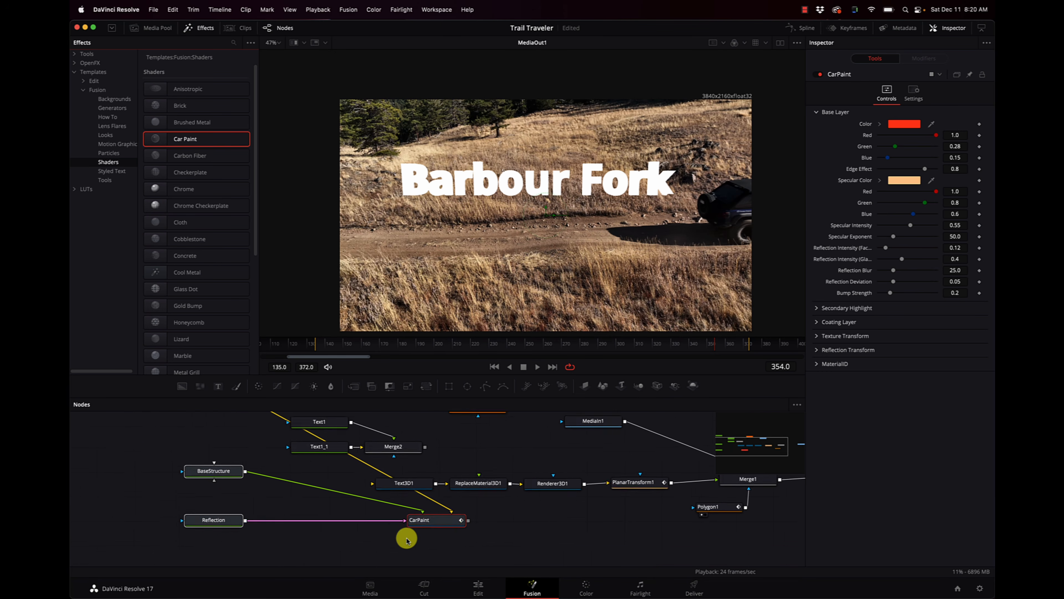
{"action": "scroll", "coordinate": [407, 539], "scroll_direction": "up", "scroll_amount": 2}
{"action": "left_click_drag", "start_coordinate": [427, 543], "coordinate": [322, 552]}
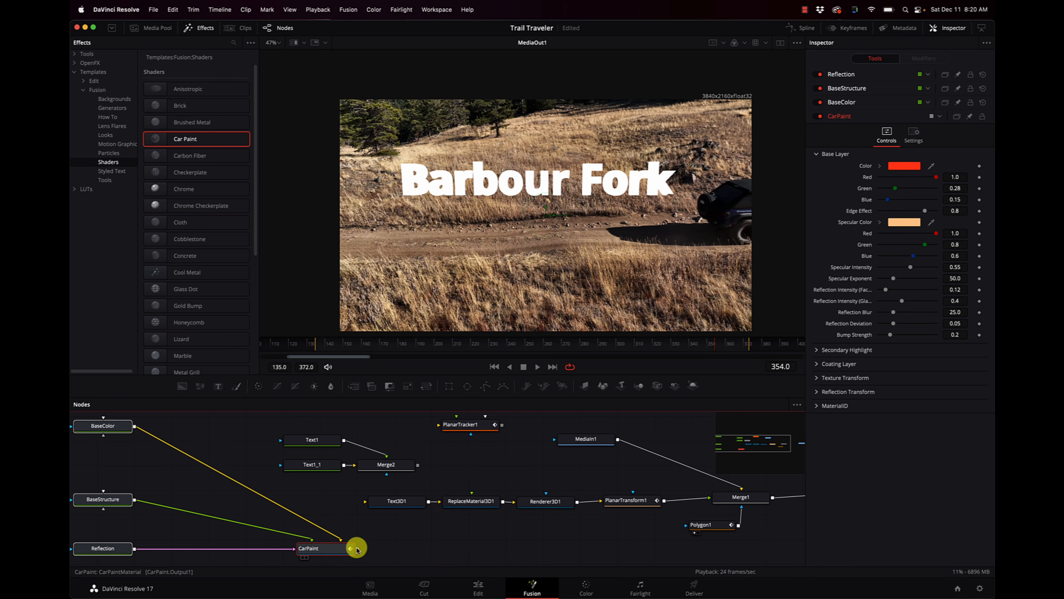
{"action": "left_click_drag", "start_coordinate": [355, 551], "coordinate": [466, 503]}
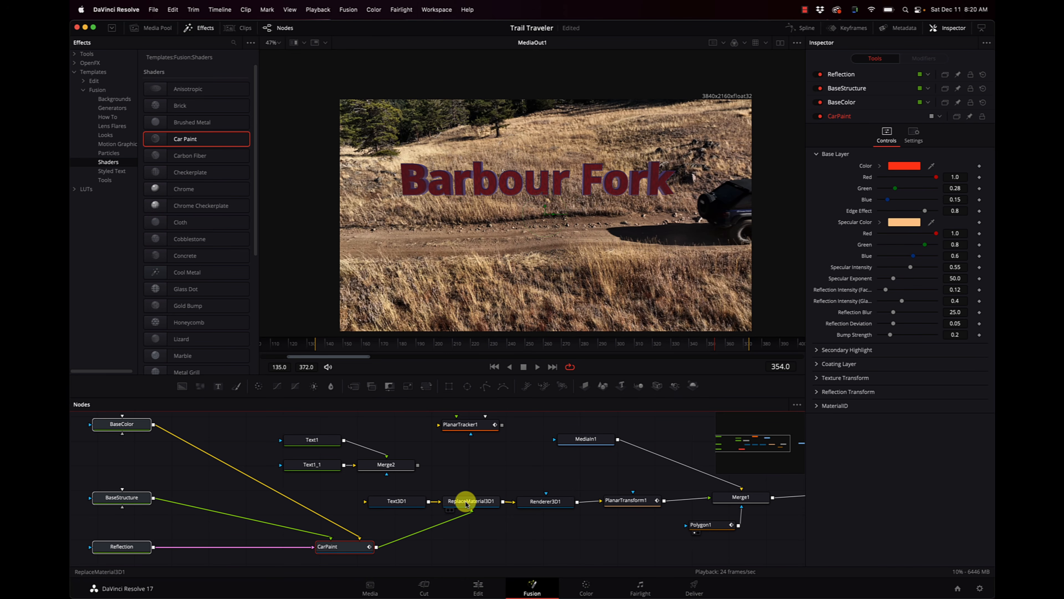
Undo the Car Paint connection to ReplaceMaterial3D1 and the addition of the Car Paint shader nodes
{"action": "key", "text": "super+z"}
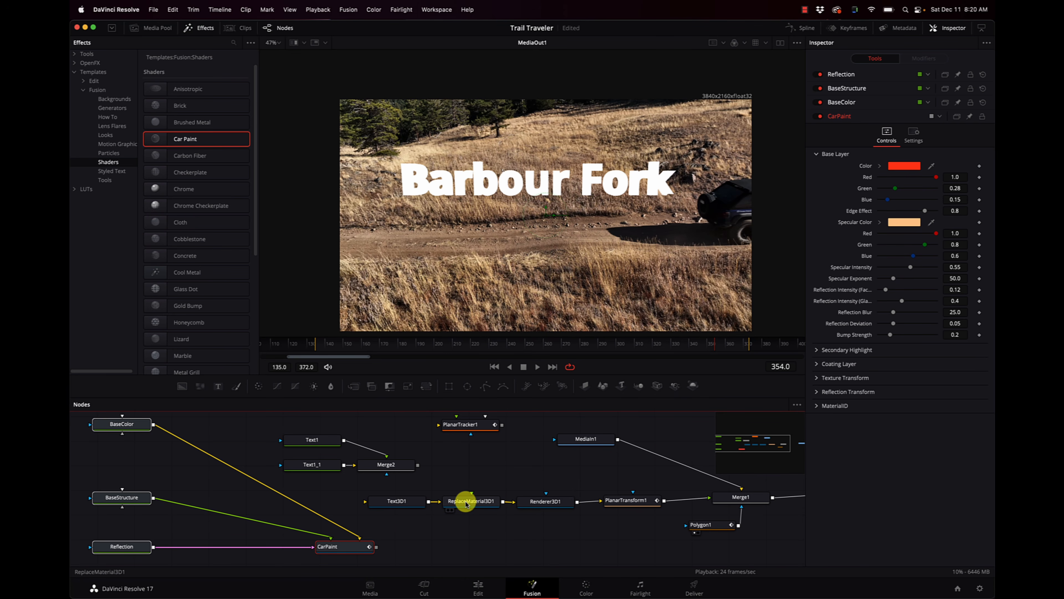
{"action": "key", "text": "super+z"}
{"action": "key", "text": "super+z"}
{"action": "key", "text": "super+z"}
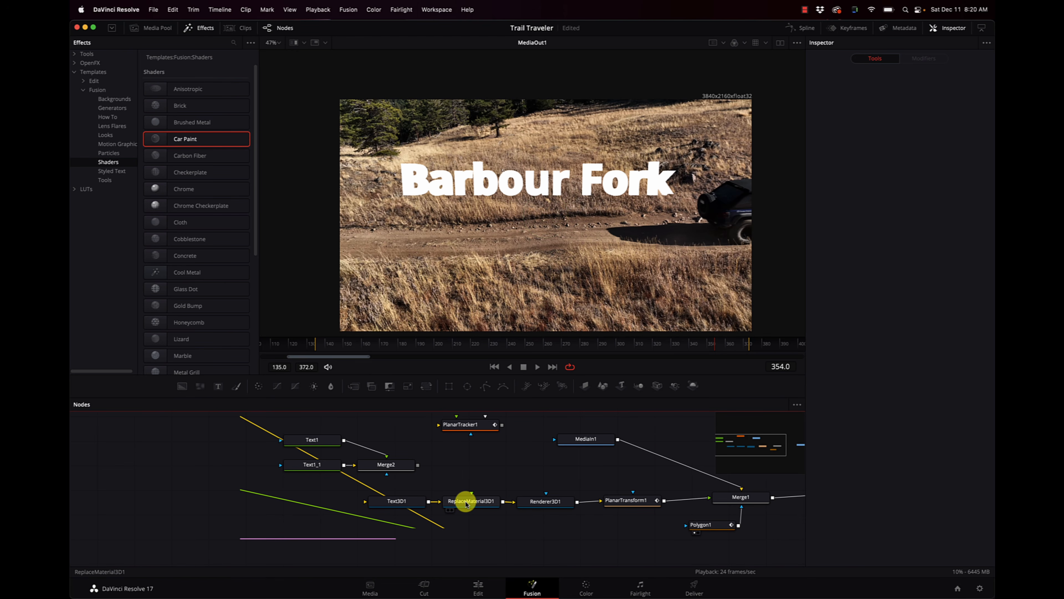
{"action": "scroll", "coordinate": [299, 509], "scroll_direction": "down", "scroll_amount": 3}
{"action": "scroll", "coordinate": [300, 509], "scroll_direction": "up", "scroll_amount": 2}
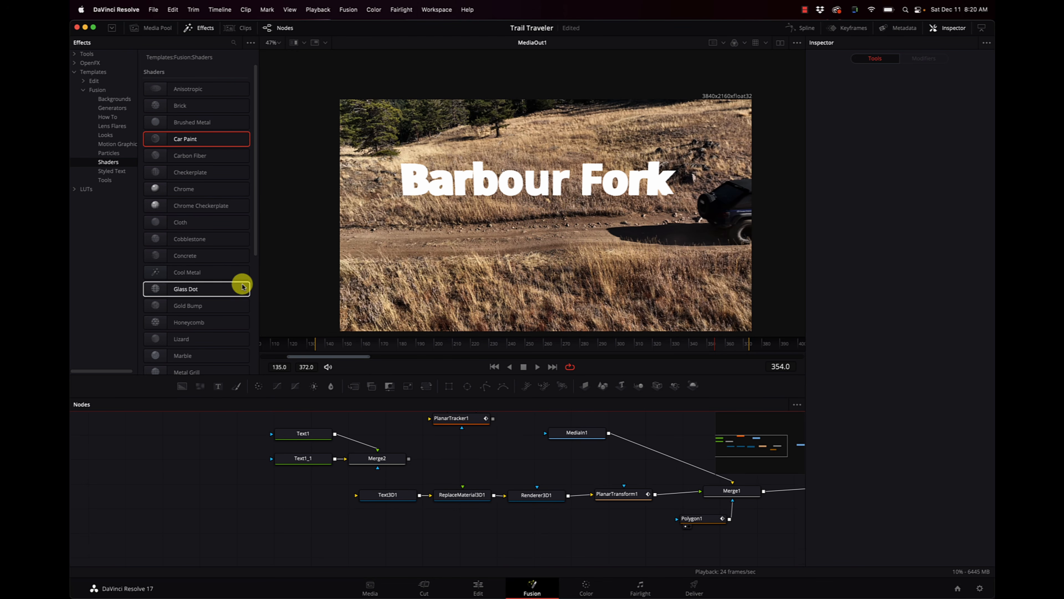
Add the Steel shader below Text3D1 in the node graph and connect its output to ReplaceMaterial3D1's material input
{"action": "scroll", "coordinate": [220, 275], "scroll_direction": "down", "scroll_amount": 2}
{"action": "scroll", "coordinate": [220, 274], "scroll_direction": "down", "scroll_amount": 6}
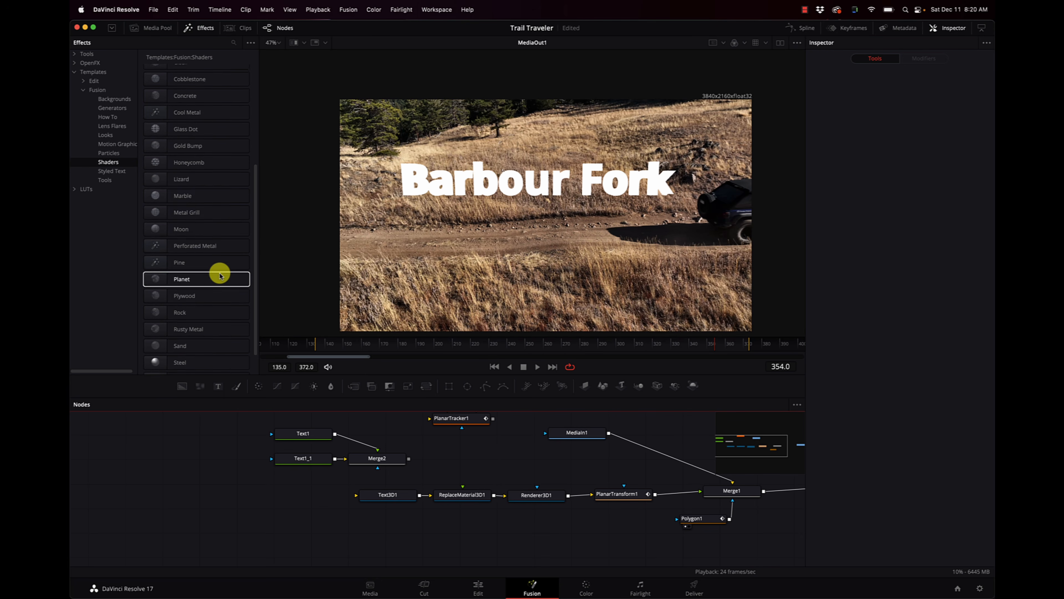
{"action": "left_click_drag", "start_coordinate": [160, 331], "coordinate": [316, 536]}
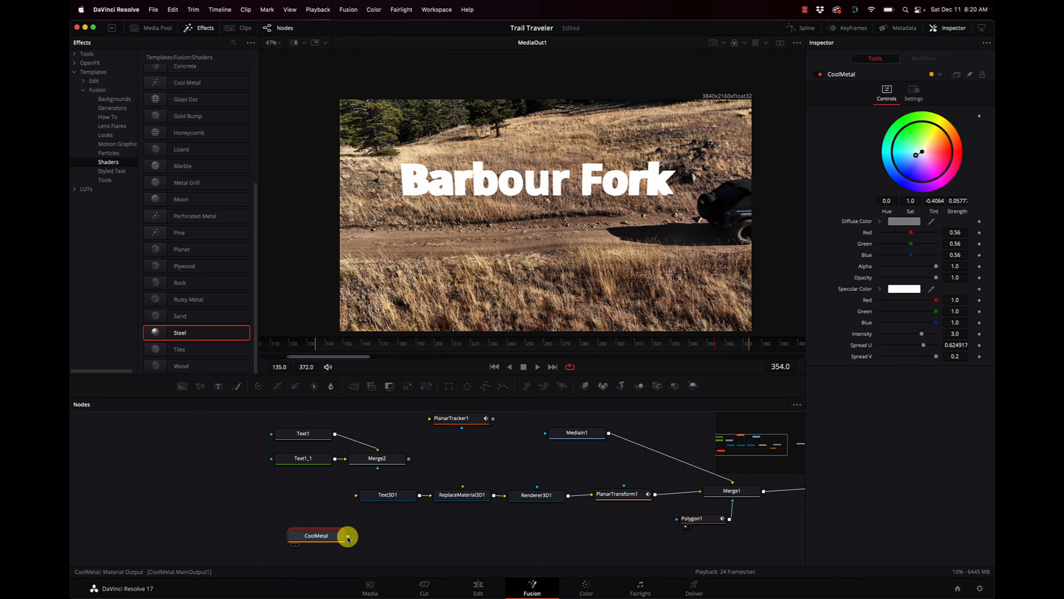
{"action": "left_click_drag", "start_coordinate": [348, 538], "coordinate": [457, 499]}
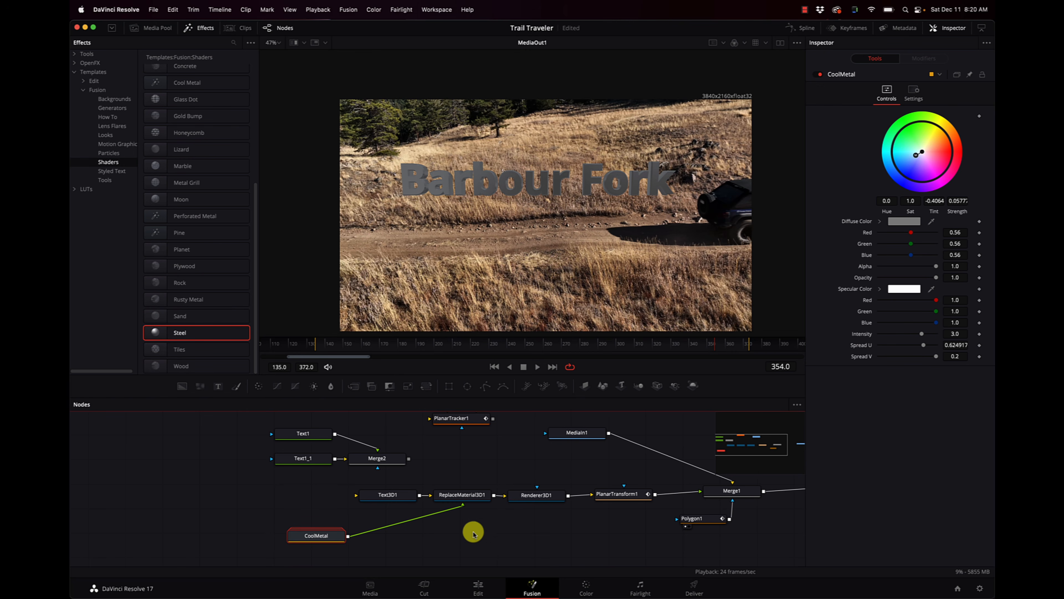
Shift Renderer3D1 slightly away from ReplaceMaterial3D1 and undo the CoolMetal connection to ReplaceMaterial3D1
{"action": "left_click_drag", "start_coordinate": [530, 499], "coordinate": [541, 502]}
{"action": "left_click", "coordinate": [471, 495]}
{"action": "key", "text": "super+z"}
Insert a Merge 3D node between ReplaceMaterial3D1 and Renderer3D1
{"action": "key", "text": "shift+space"}
{"action": "type", "text": "m"}
{"action": "key", "text": "BackSpace"}
{"action": "type", "text": "3m"}
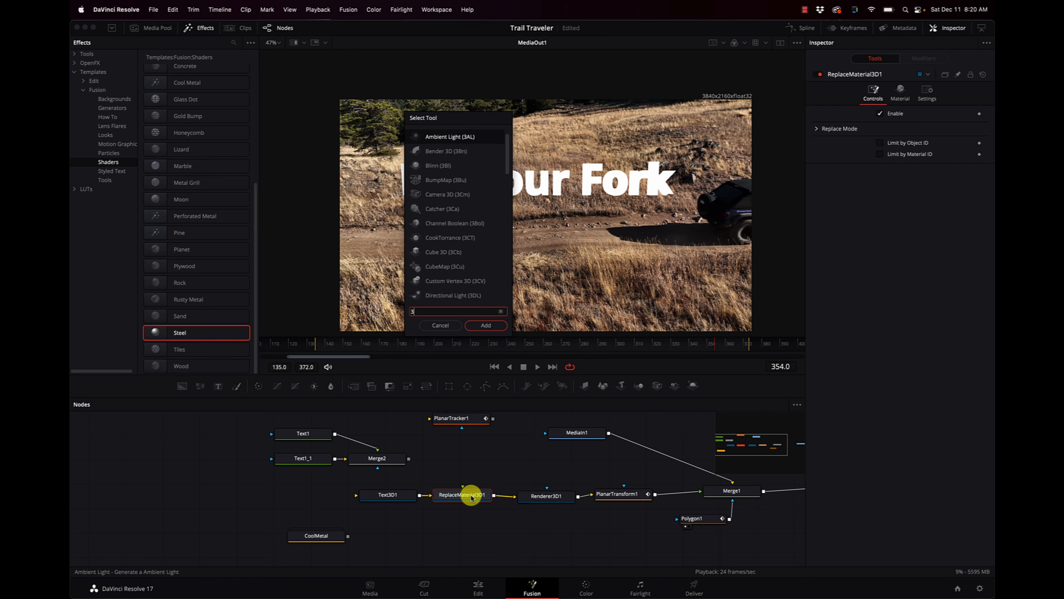
{"action": "left_click", "coordinate": [445, 153]}
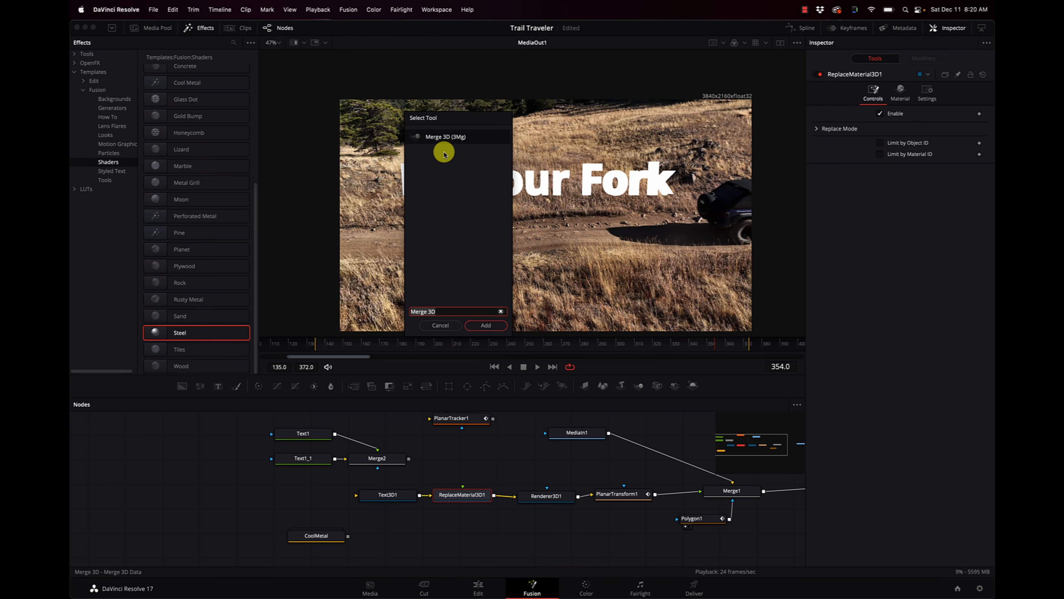
{"action": "left_click", "coordinate": [486, 326]}
Add a Spot Light feeding Merge3D1, place it below that node, and enable lighting in Renderer3D1
{"action": "key", "text": "shift+space"}
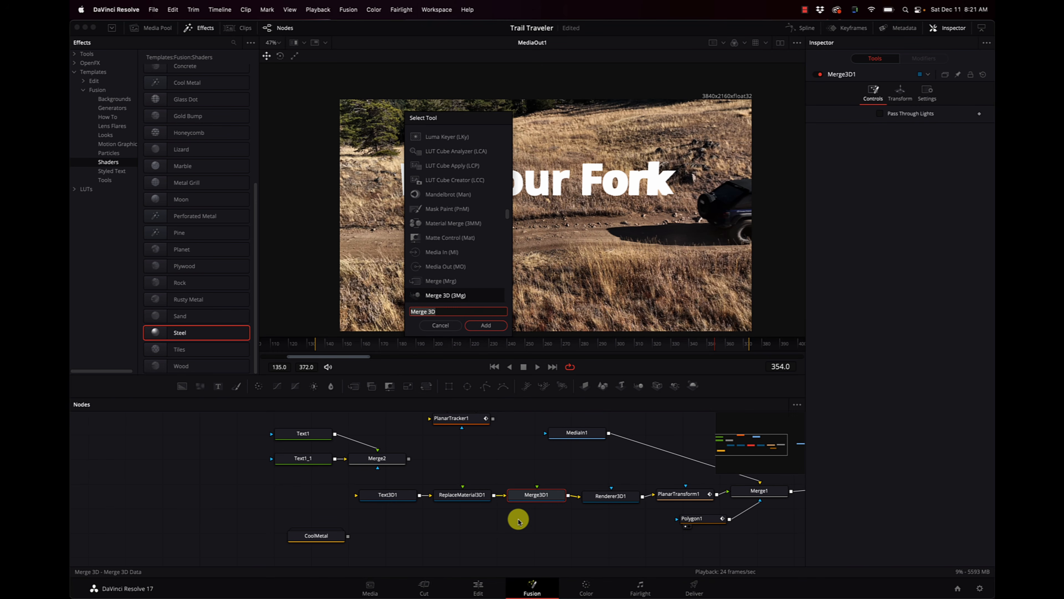
{"action": "type", "text": "spot"}
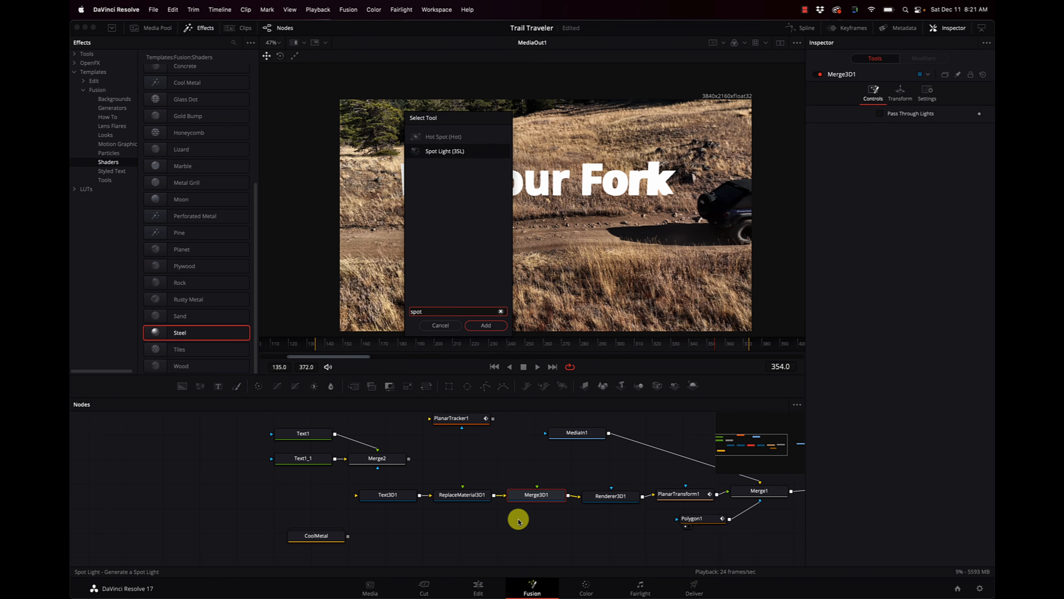
{"action": "key", "text": "Return"}
{"action": "left_click_drag", "start_coordinate": [396, 522], "coordinate": [484, 534]}
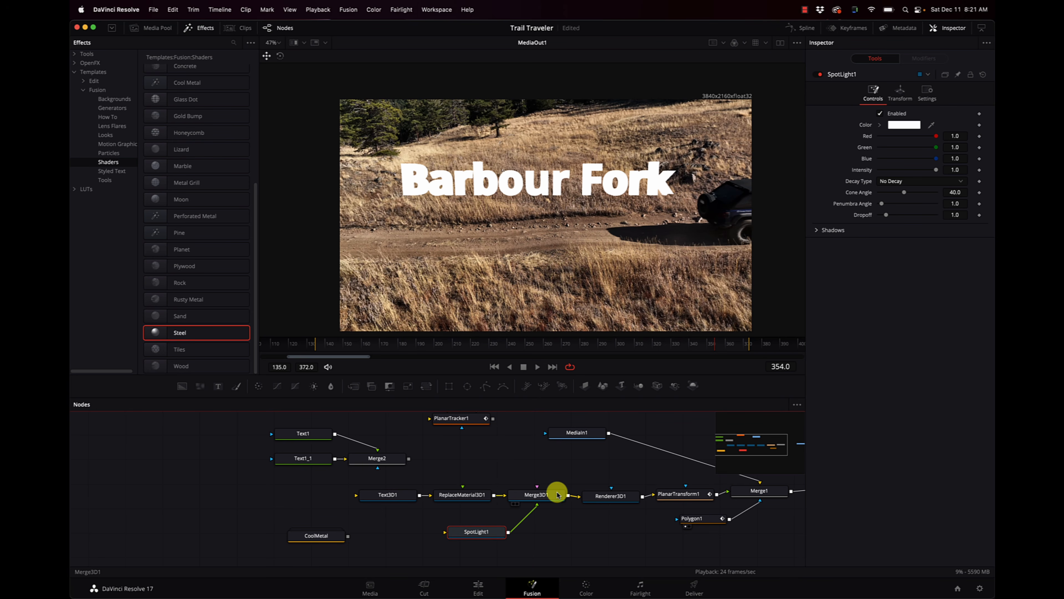
{"action": "left_click", "coordinate": [617, 502]}
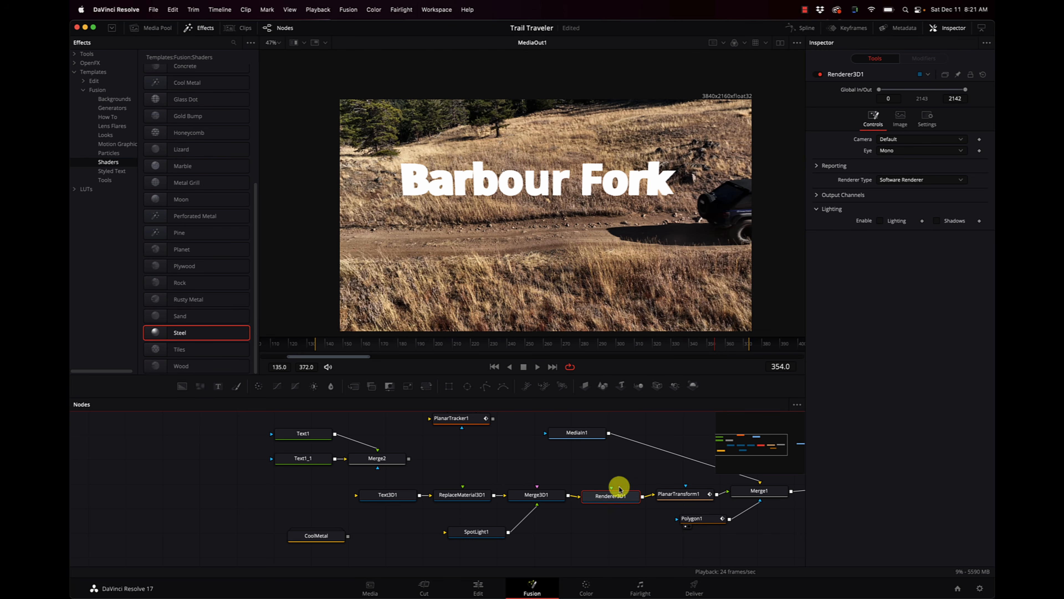
{"action": "left_click", "coordinate": [879, 221]}
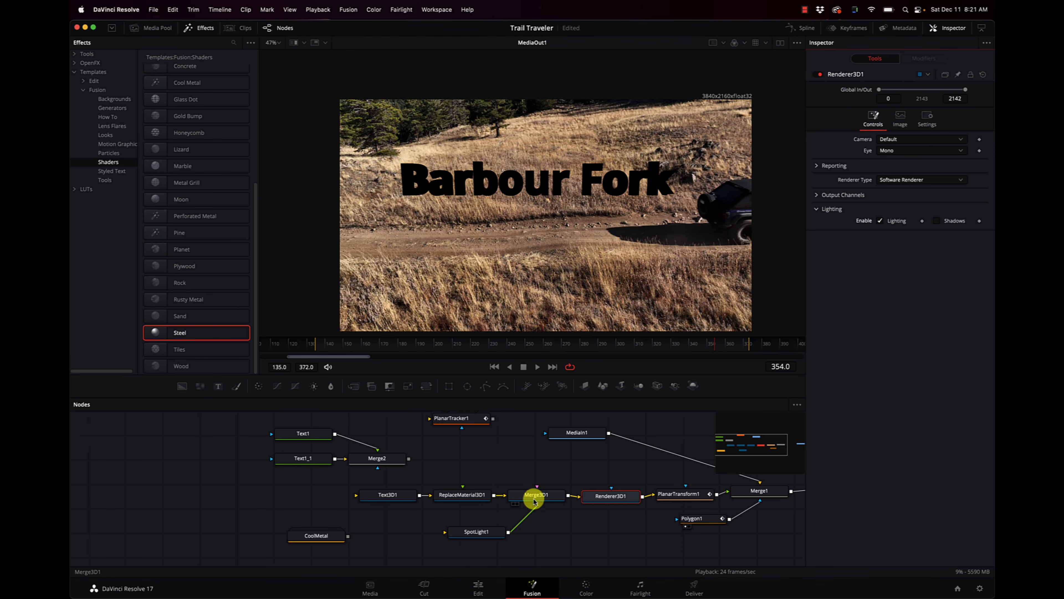
Show two viewers side by side and display Merge3D1 in the first one
{"action": "left_click", "coordinate": [538, 496]}
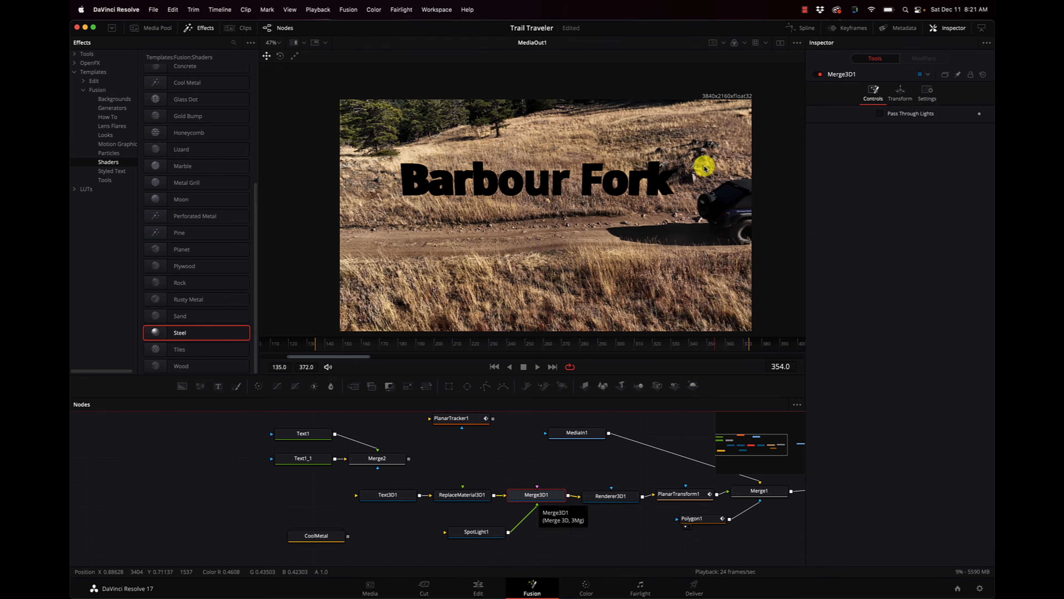
{"action": "left_click", "coordinate": [780, 45]}
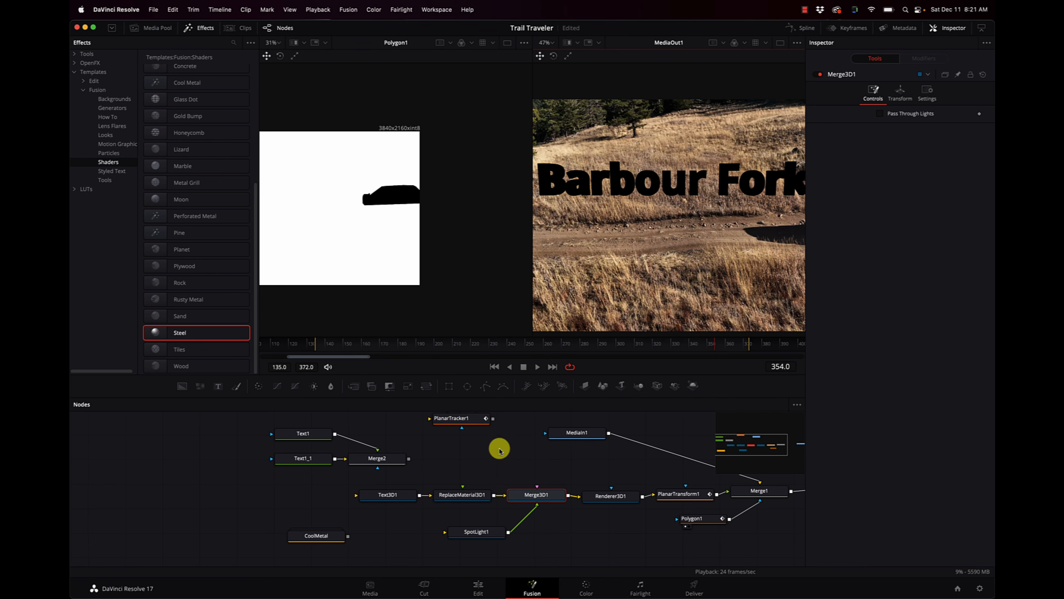
{"action": "key", "text": "1"}
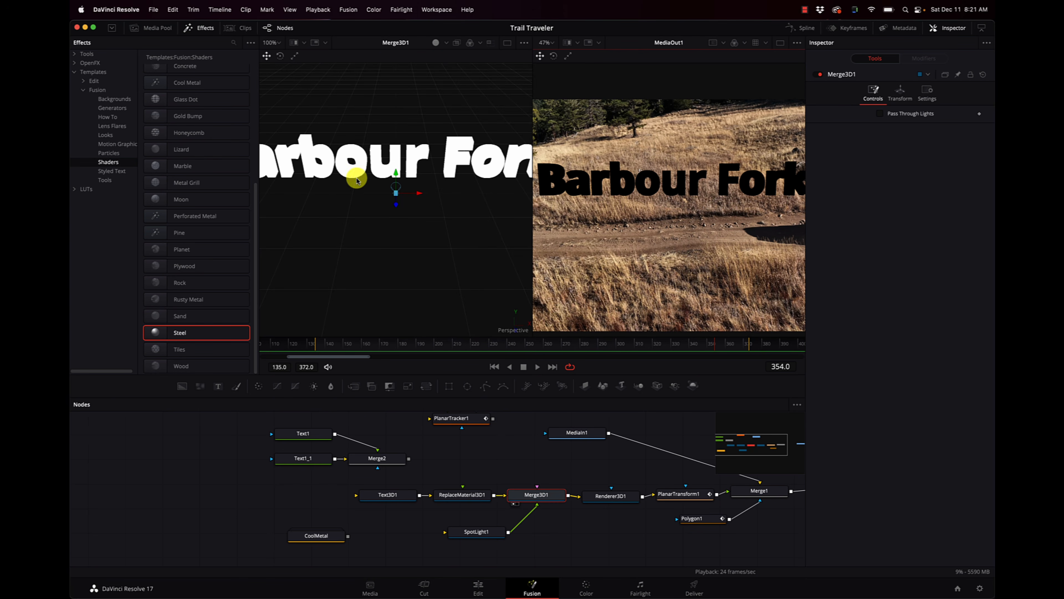
{"action": "left_click_drag", "start_coordinate": [356, 195], "coordinate": [369, 281]}
{"action": "key", "text": "super+z"}
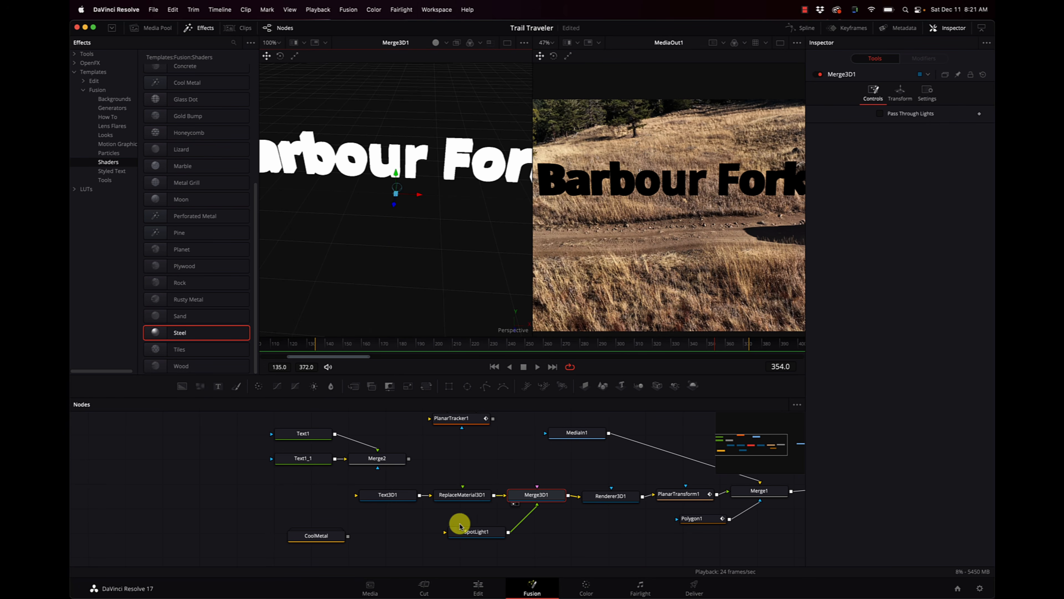
Move SpotLight1 forward in front of the 3D text and widen its cone angle to 90
{"action": "left_click", "coordinate": [480, 531]}
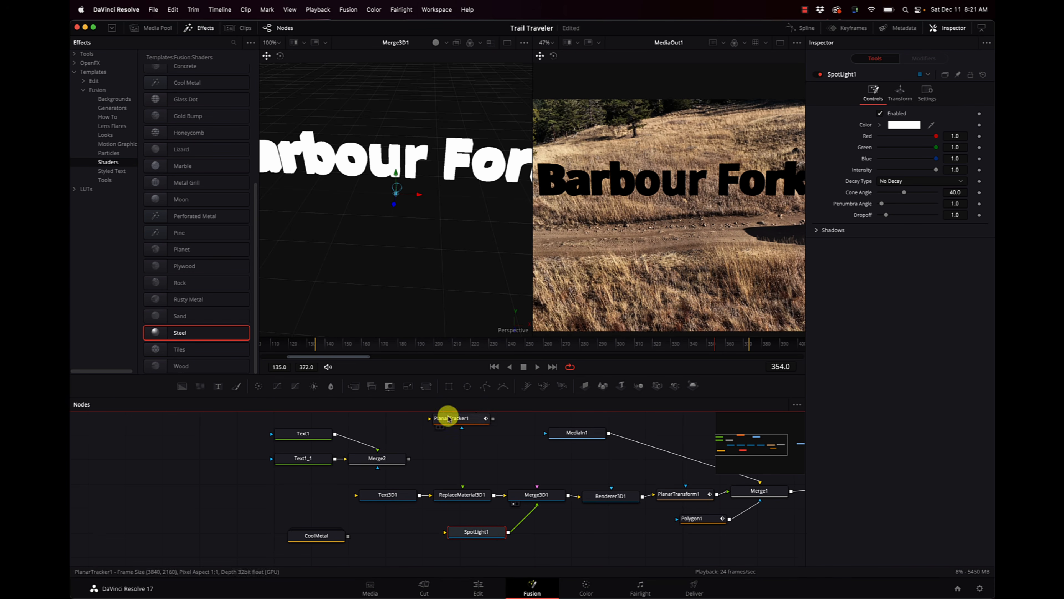
{"action": "left_click_drag", "start_coordinate": [390, 204], "coordinate": [370, 241]}
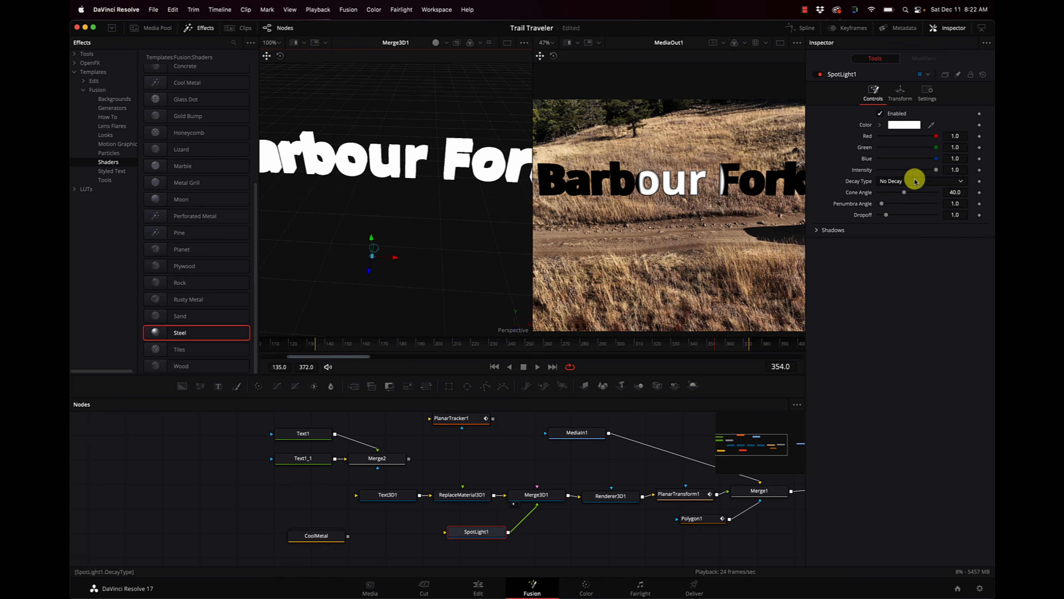
{"action": "left_click_drag", "start_coordinate": [904, 193], "coordinate": [950, 195]}
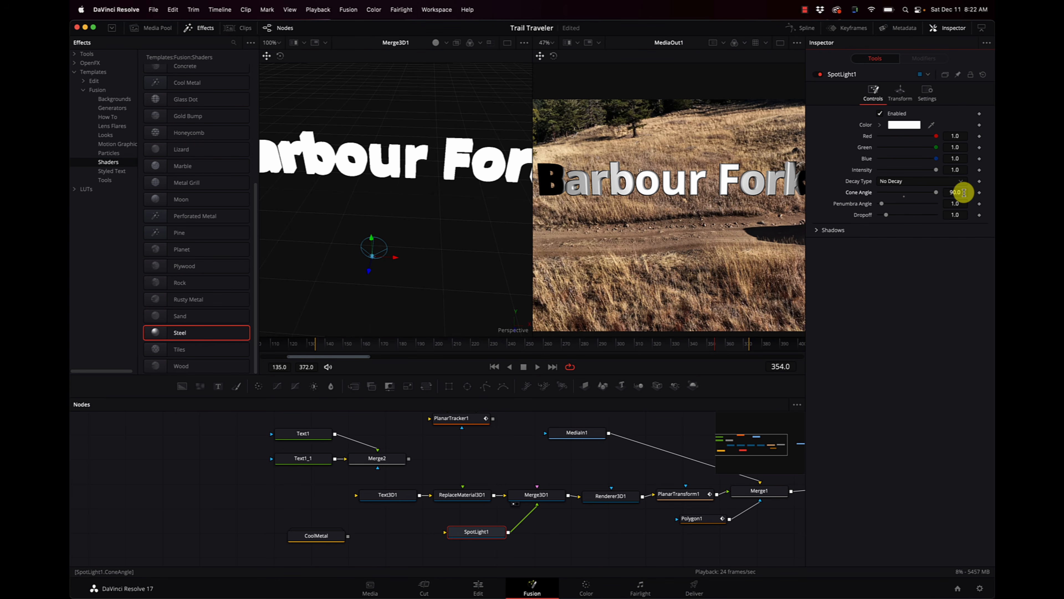
Set SpotLight1's decay type to Linear and its penumbra angle to about 11.18
{"action": "left_click", "coordinate": [917, 181]}
{"action": "left_click", "coordinate": [910, 201]}
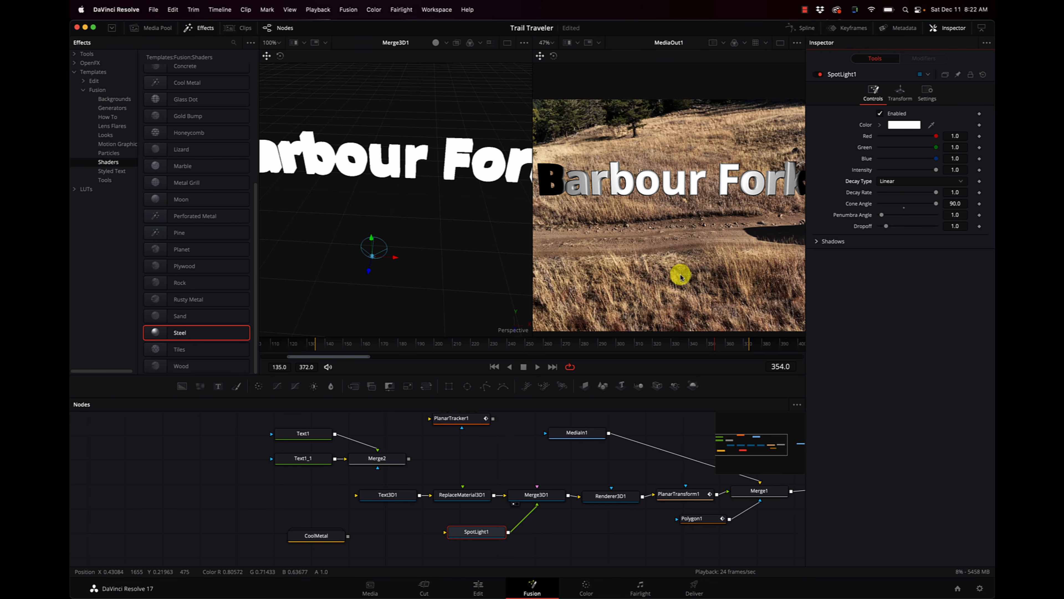
{"action": "left_click_drag", "start_coordinate": [884, 215], "coordinate": [913, 215]}
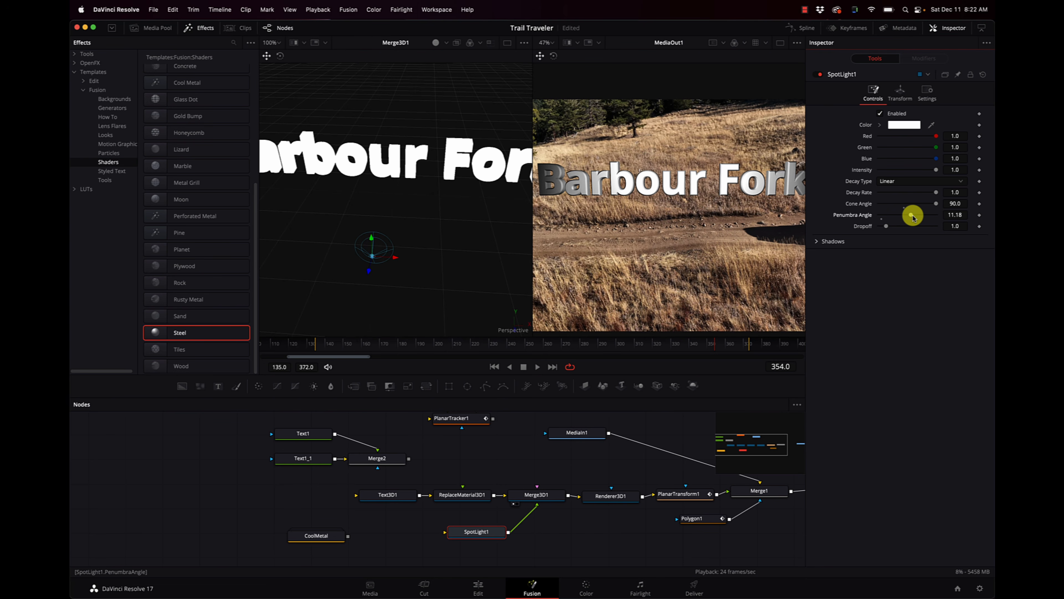
Move SpotLight1 along the X axis past the end of the word Fork, to an X translation of about 1.43
{"action": "scroll", "coordinate": [660, 273], "scroll_direction": "down", "scroll_amount": 5}
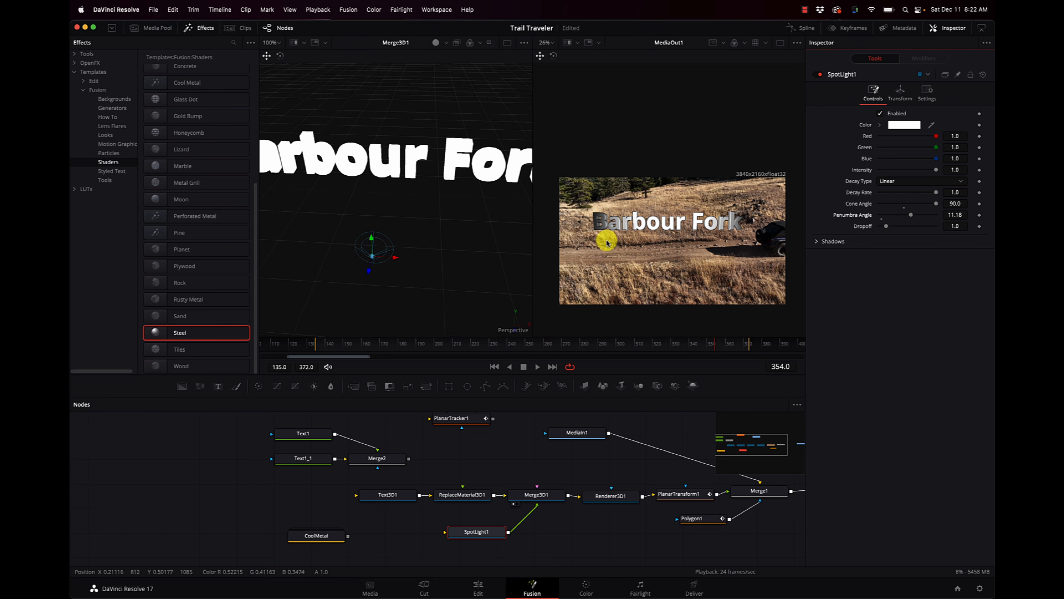
{"action": "scroll", "coordinate": [430, 238], "scroll_direction": "down", "scroll_amount": 5}
{"action": "scroll", "coordinate": [429, 238], "scroll_direction": "down", "scroll_amount": 1}
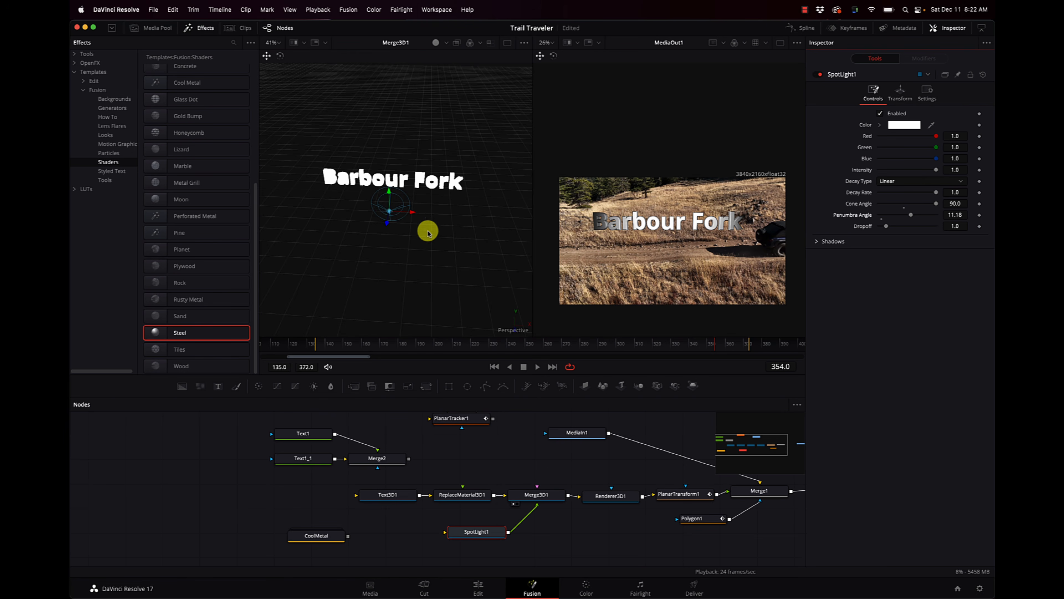
{"action": "left_click_drag", "start_coordinate": [409, 213], "coordinate": [529, 207]}
{"action": "scroll", "coordinate": [432, 274], "scroll_direction": "right", "scroll_amount": 3}
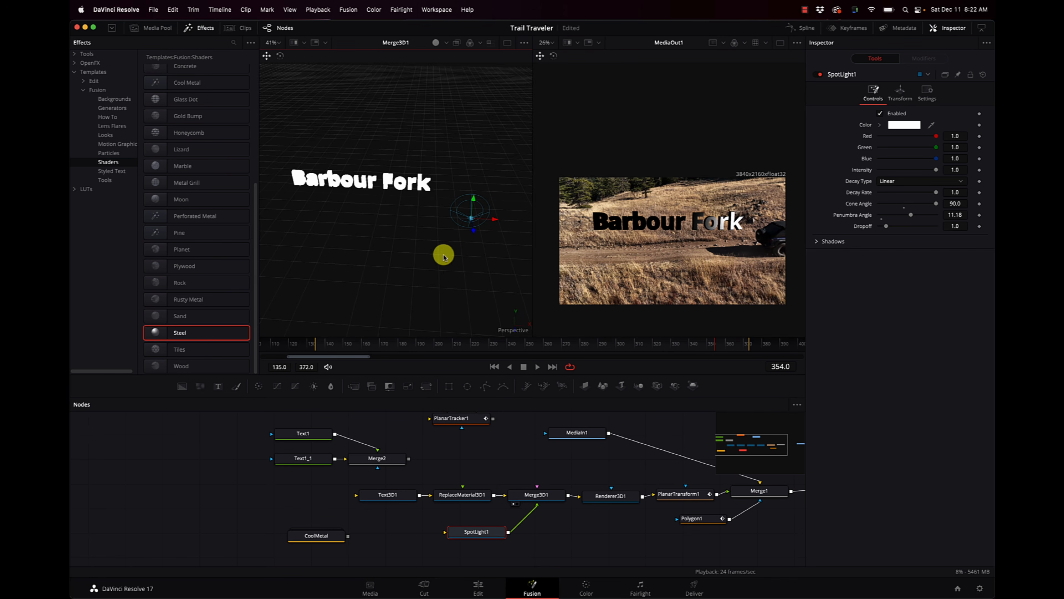
{"action": "left_click_drag", "start_coordinate": [493, 220], "coordinate": [500, 220]}
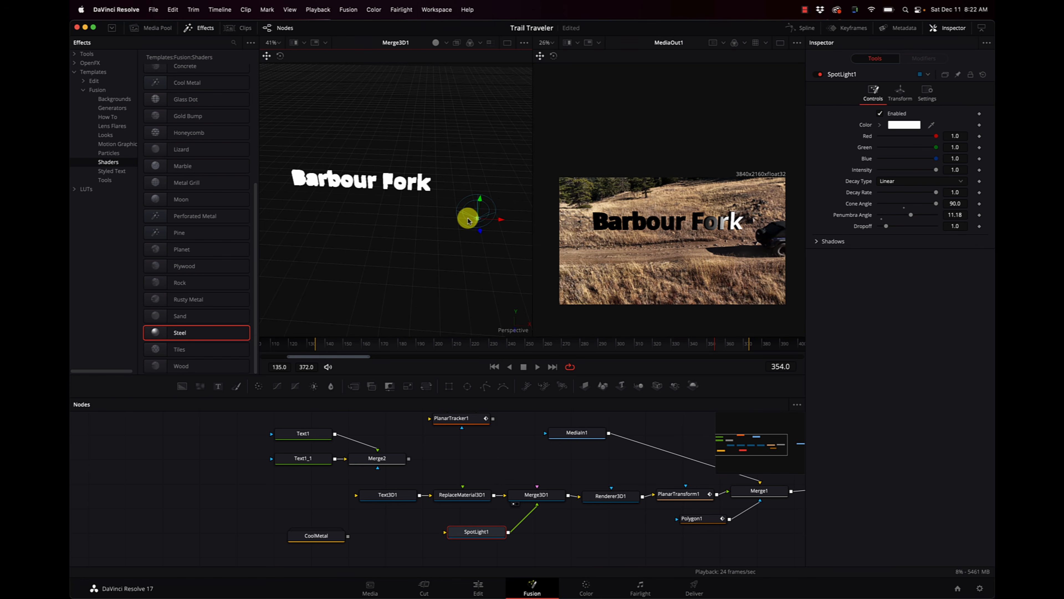
Rotate SpotLight1 33.9 degrees around Y toward the text and reposition it to about X 1.23, Z 1.06
{"action": "left_click", "coordinate": [901, 92]}
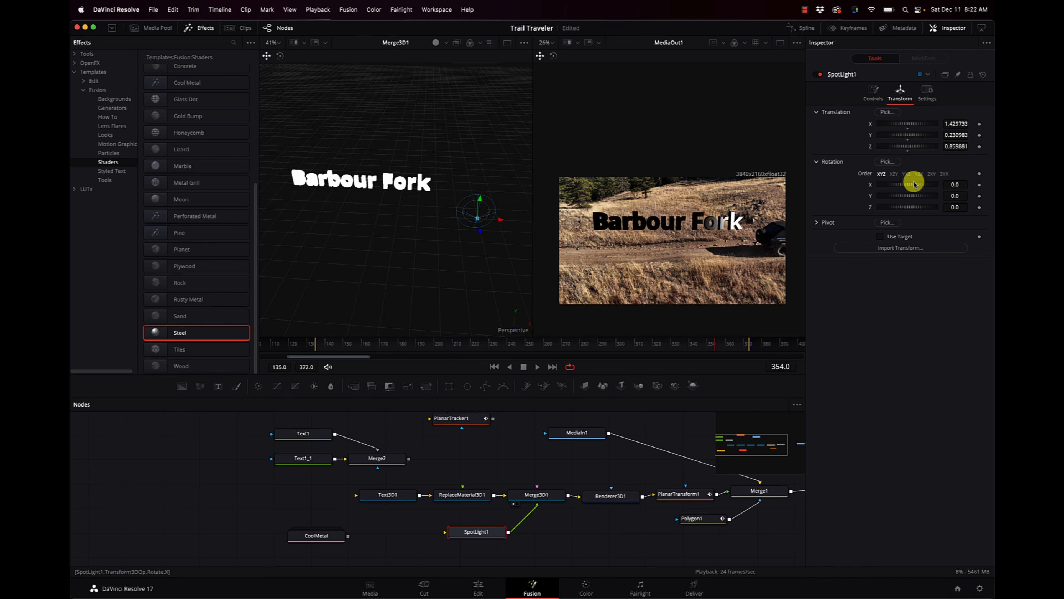
{"action": "left_click_drag", "start_coordinate": [896, 197], "coordinate": [903, 198]}
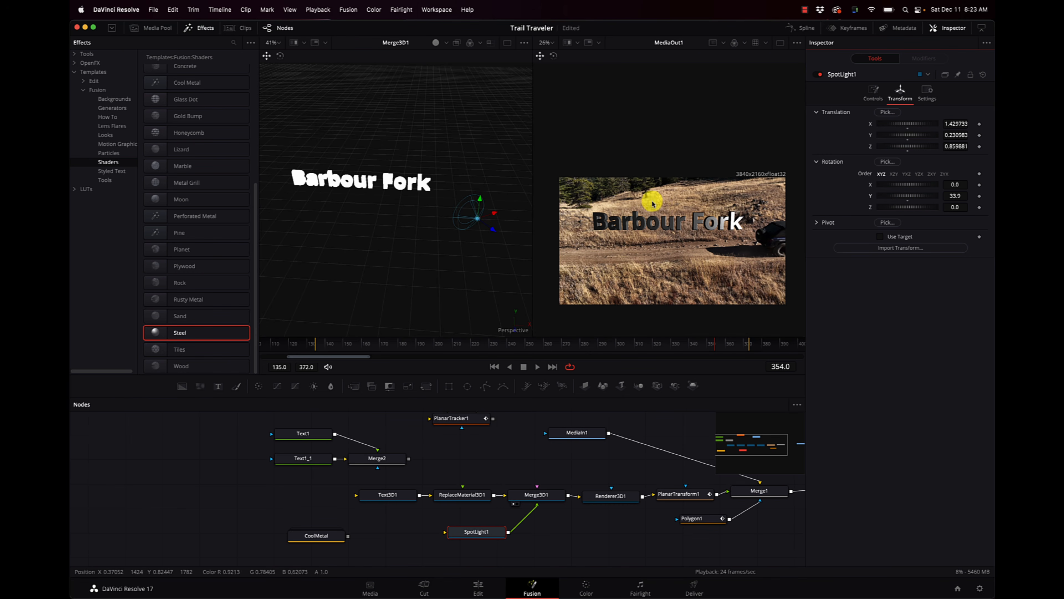
{"action": "left_click_drag", "start_coordinate": [495, 215], "coordinate": [476, 236]}
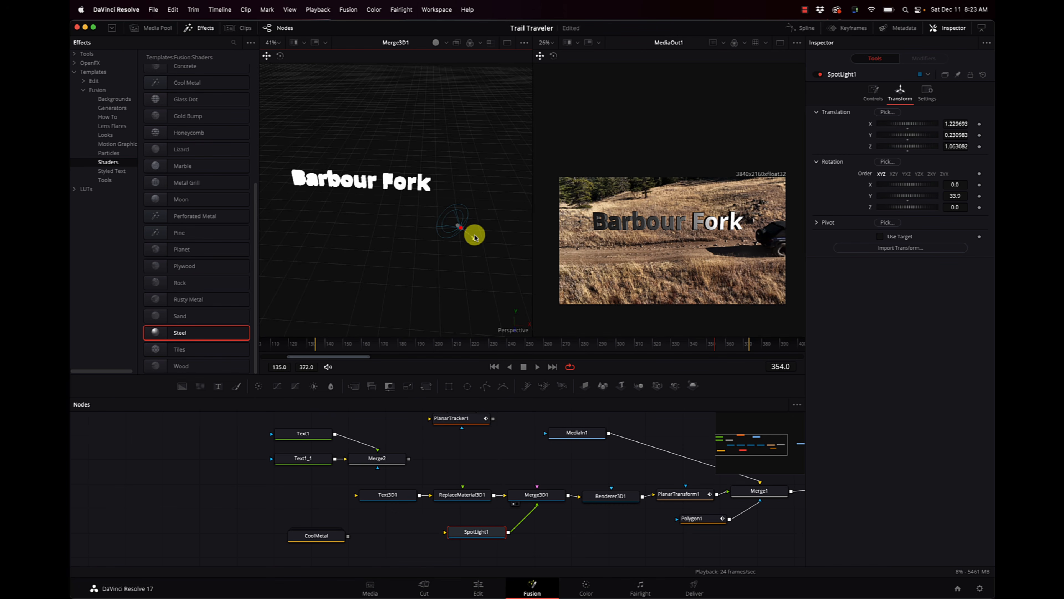
Try an intensity of 2 on SpotLight1, then reduce it to 1.002
{"action": "left_click", "coordinate": [873, 92]}
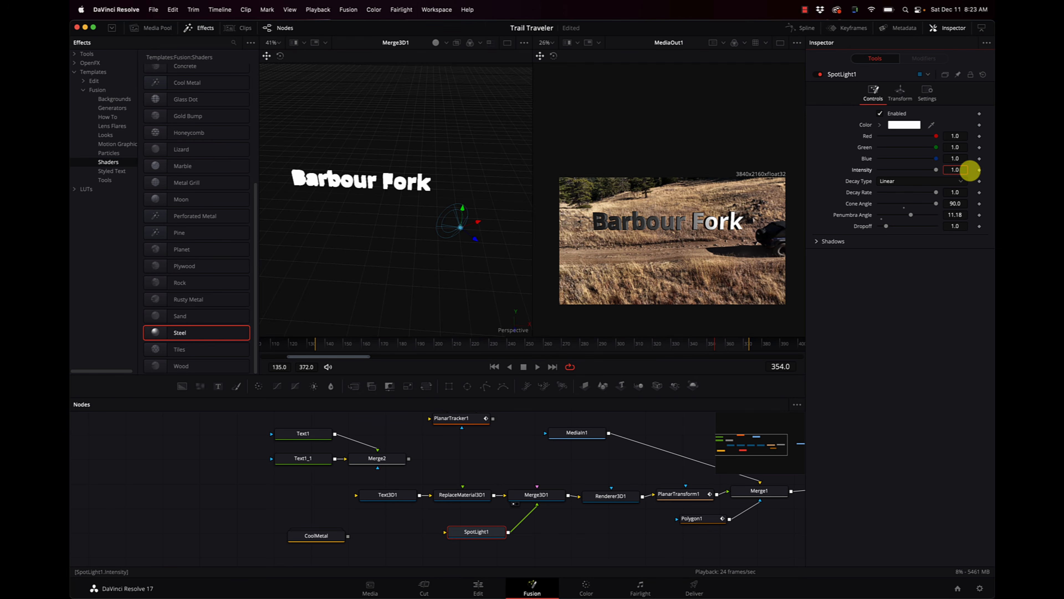
{"action": "key", "text": "2"}
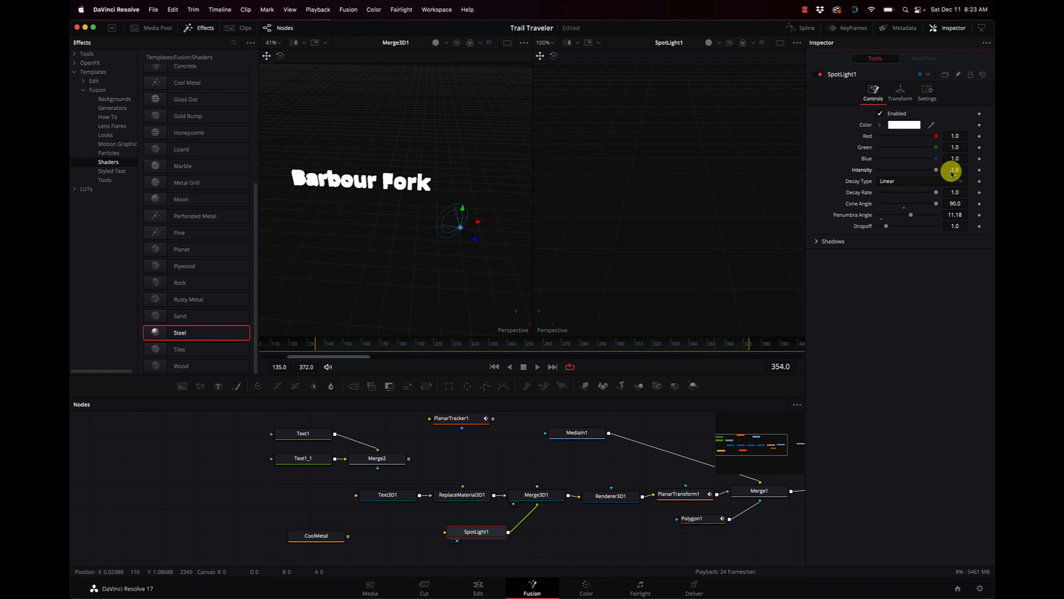
{"action": "key", "text": "Tab"}
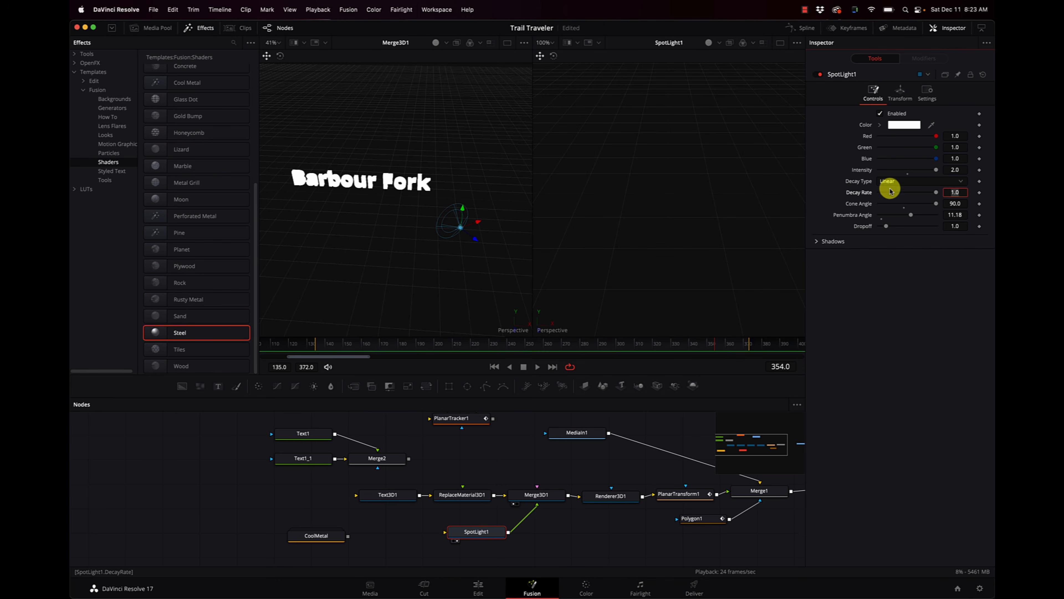
{"action": "left_click", "coordinate": [957, 169]}
{"action": "left_click_drag", "start_coordinate": [957, 170], "coordinate": [895, 173]}
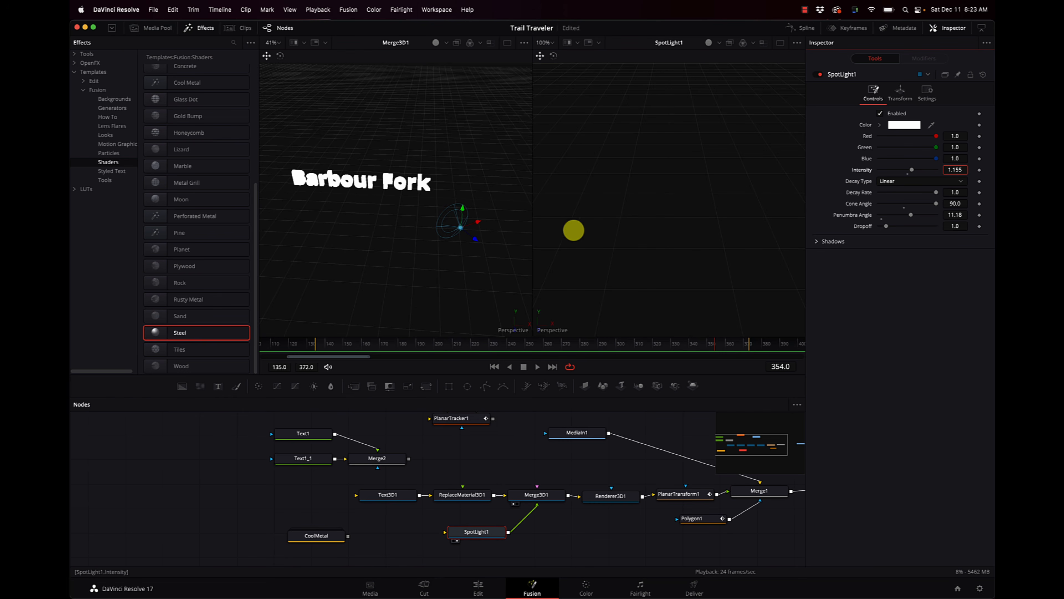
{"action": "left_click_drag", "start_coordinate": [956, 171], "coordinate": [915, 173]}
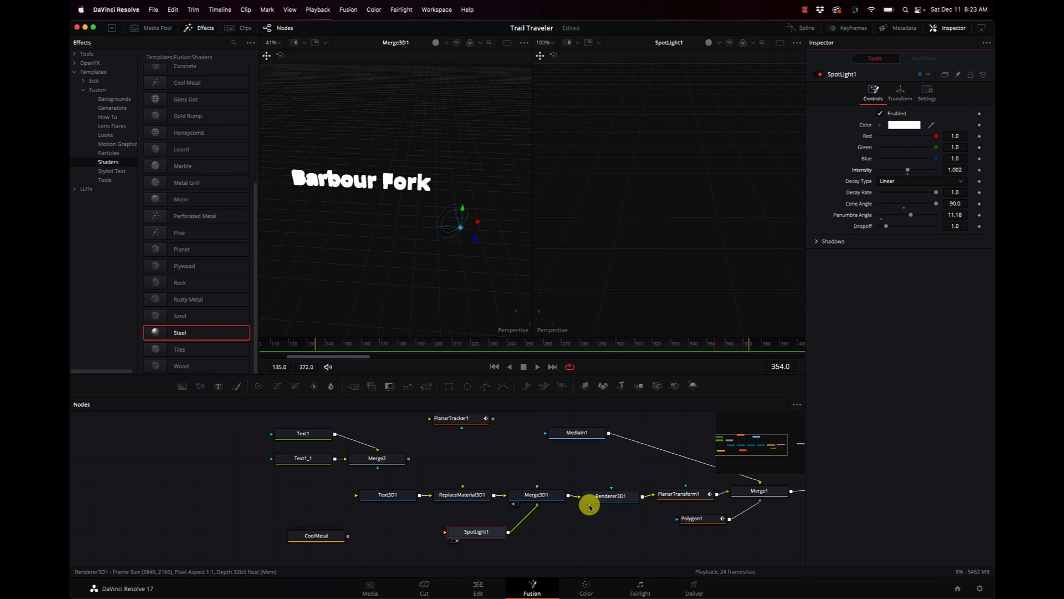
{"action": "scroll", "coordinate": [639, 499], "scroll_direction": "right", "scroll_amount": 2}
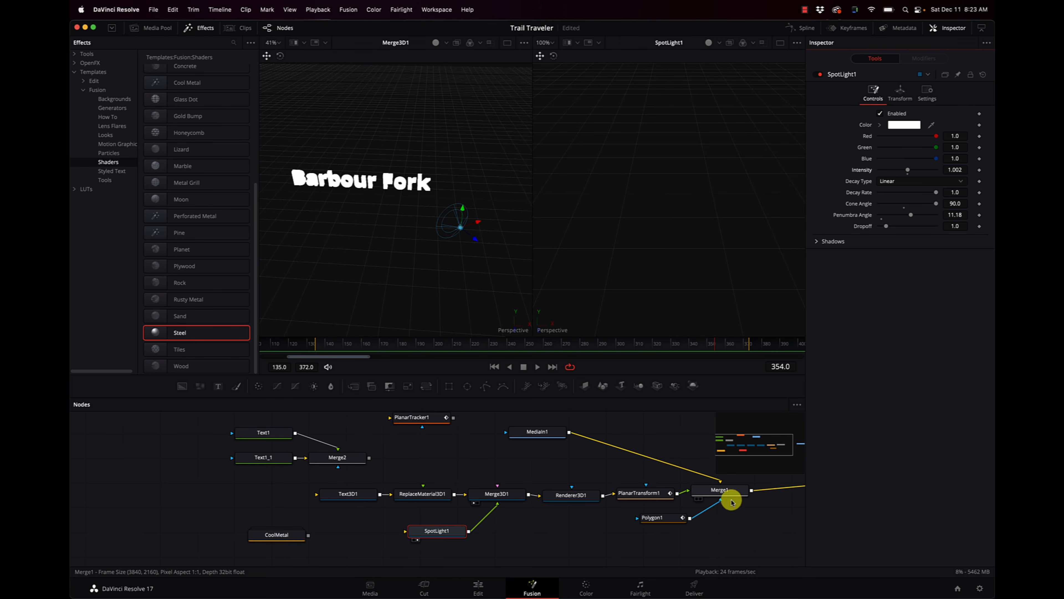
Show the MediaOut1 node's output in the second viewer
{"action": "scroll", "coordinate": [729, 492], "scroll_direction": "right", "scroll_amount": 6}
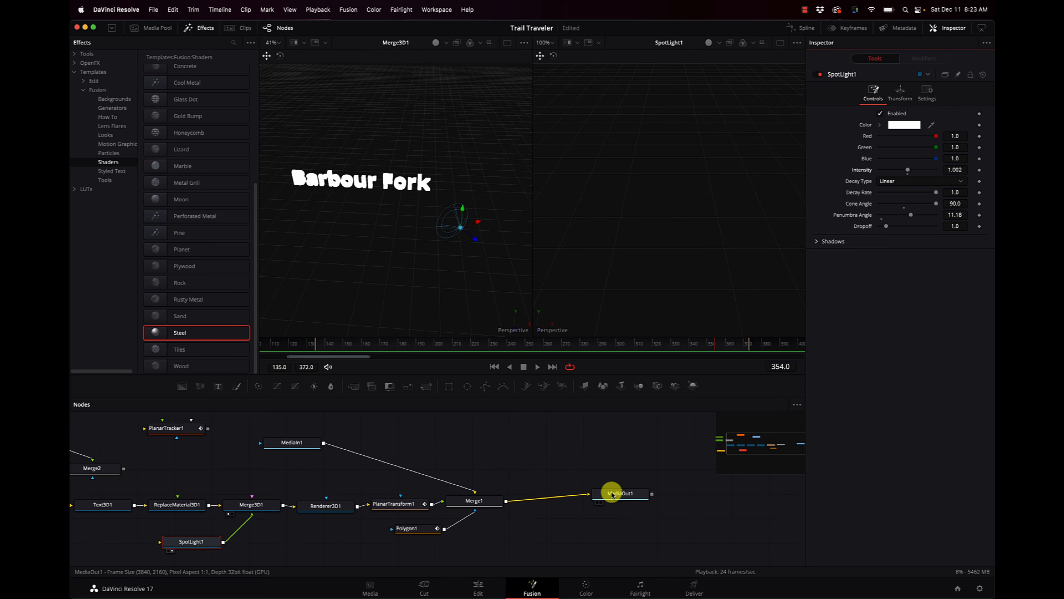
{"action": "left_click", "coordinate": [612, 494]}
{"action": "key", "text": "2"}
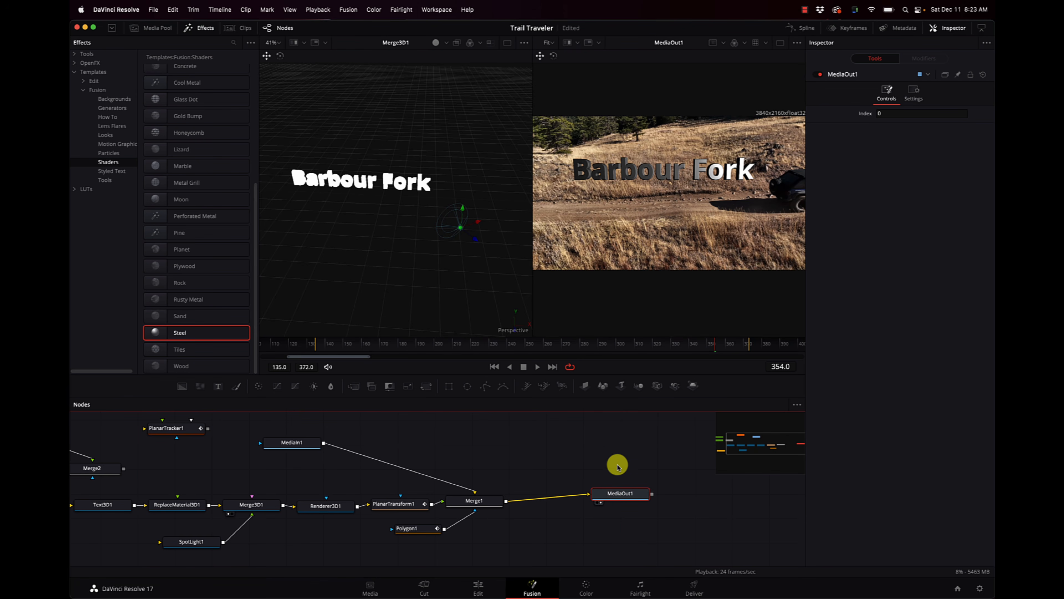
Raise SpotLight1's intensity to 1.48
{"action": "scroll", "coordinate": [619, 419], "scroll_direction": "left", "scroll_amount": 3}
{"action": "scroll", "coordinate": [619, 419], "scroll_direction": "left", "scroll_amount": 4}
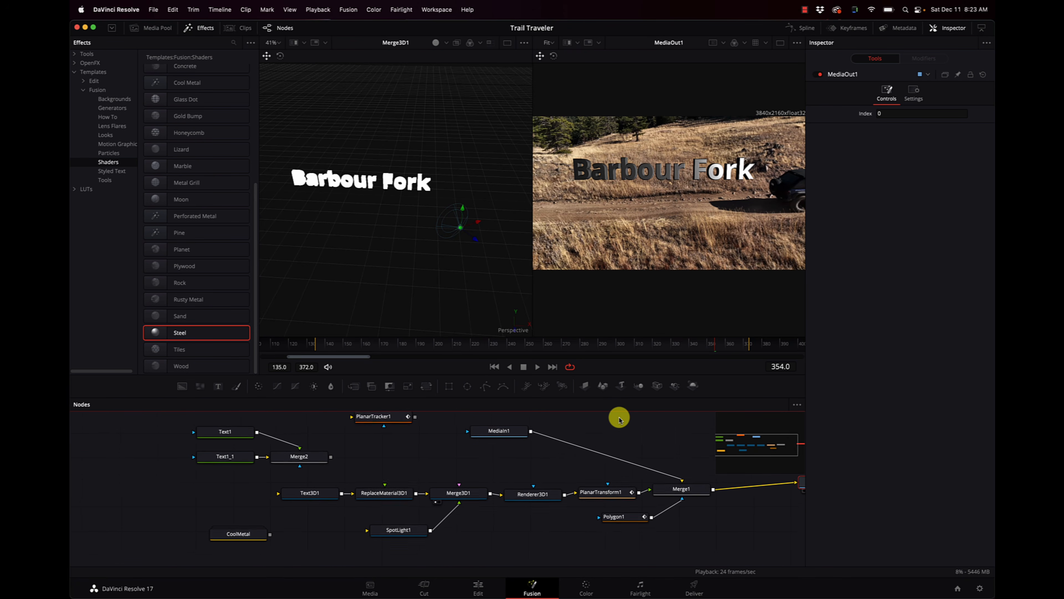
{"action": "left_click", "coordinate": [411, 528]}
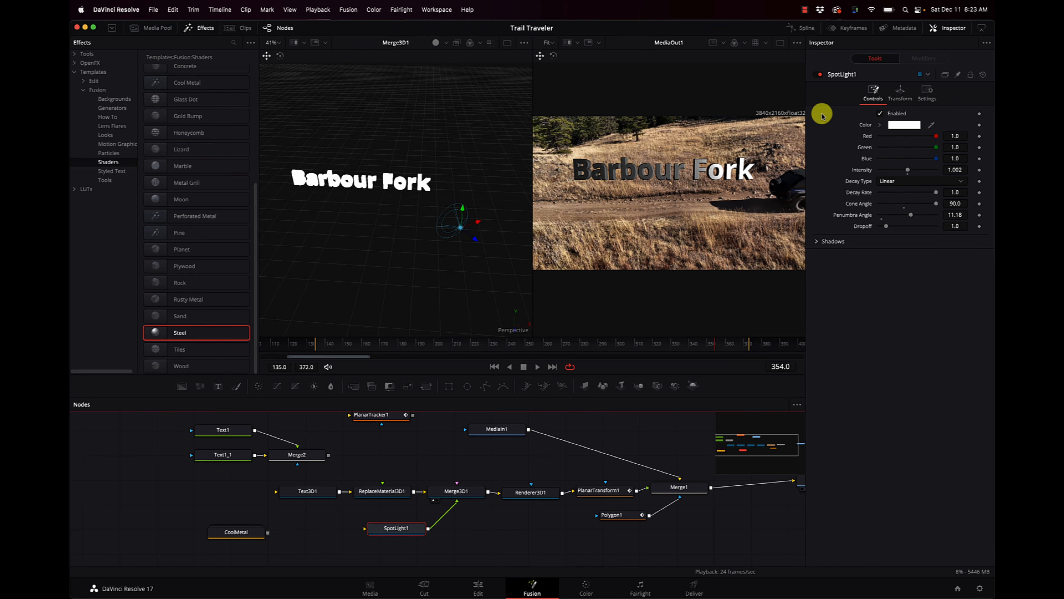
{"action": "mouse_move", "coordinate": [906, 170]}
{"action": "left_mouse_down"}
{"action": "mouse_move", "coordinate": [964, 172]}
{"action": "mouse_move", "coordinate": [903, 171]}
{"action": "mouse_move", "coordinate": [944, 171]}
{"action": "mouse_move", "coordinate": [926, 174]}
{"action": "left_mouse_up"}
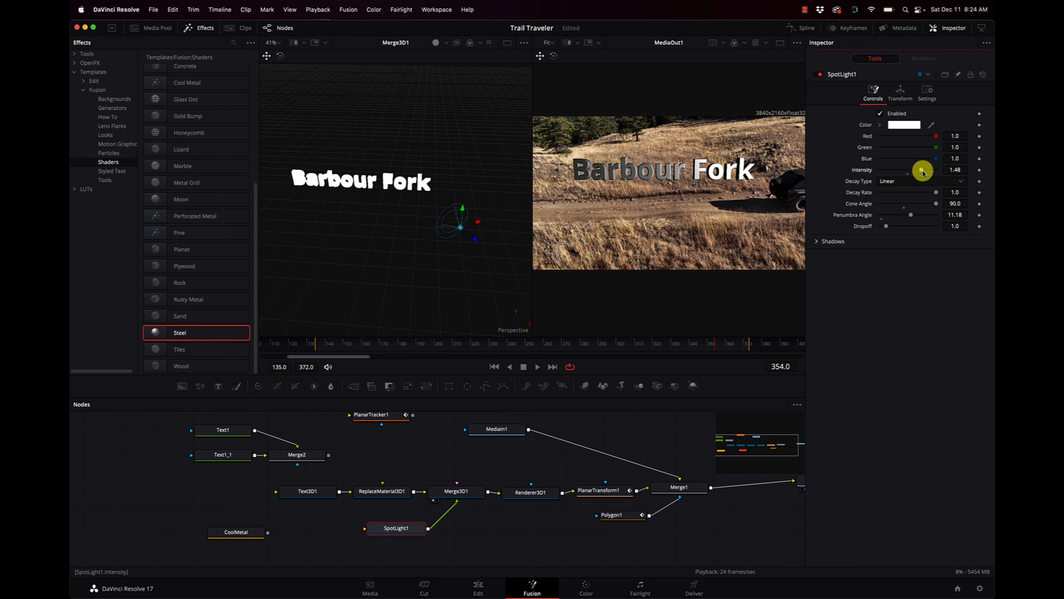
Connect the CoolMetal shader to ReplaceMaterial3D1 as its material and set SpotLight1's intensity to 2.0
{"action": "left_click_drag", "start_coordinate": [236, 535], "coordinate": [149, 509]}
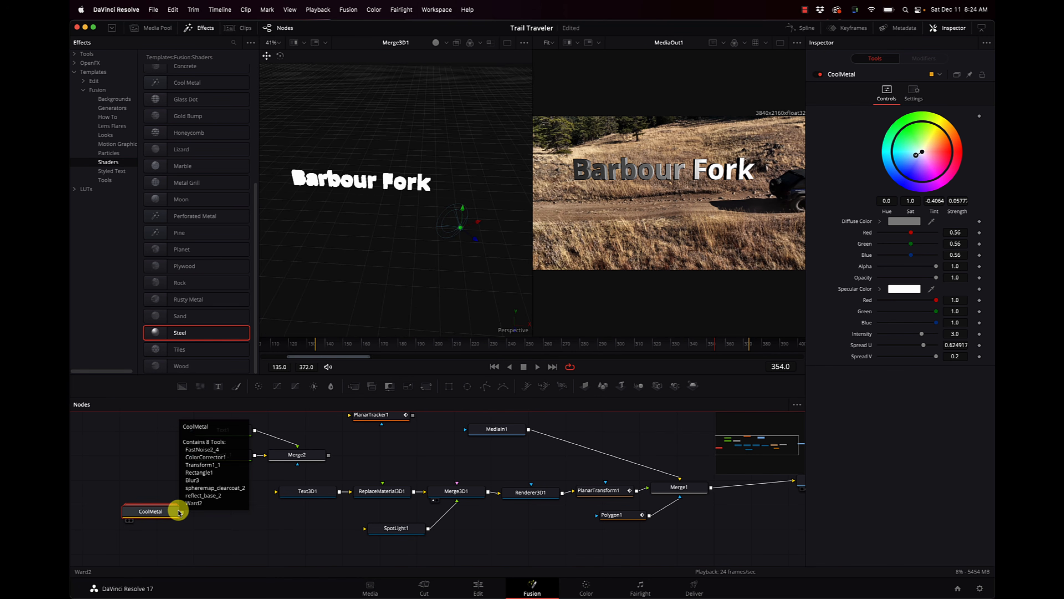
{"action": "left_click_drag", "start_coordinate": [180, 512], "coordinate": [373, 495]}
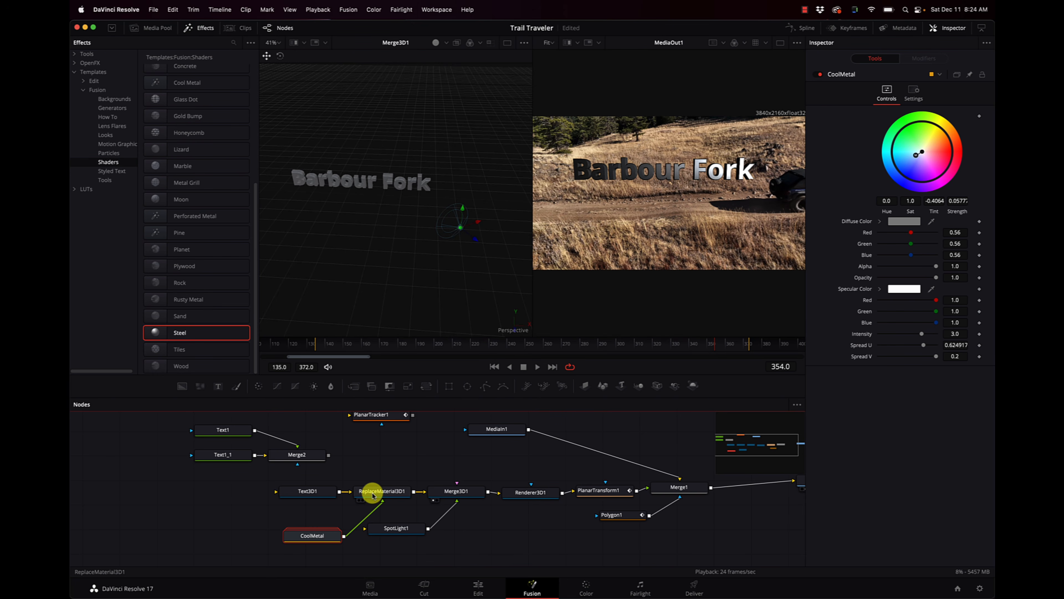
{"action": "left_click", "coordinate": [416, 532]}
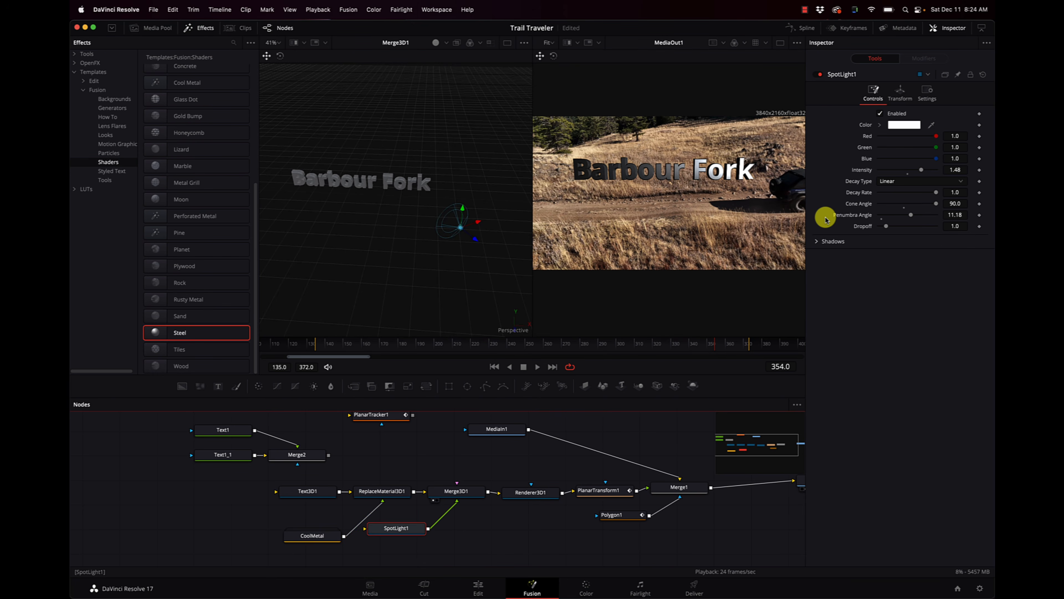
{"action": "left_click_drag", "start_coordinate": [922, 169], "coordinate": [938, 173]}
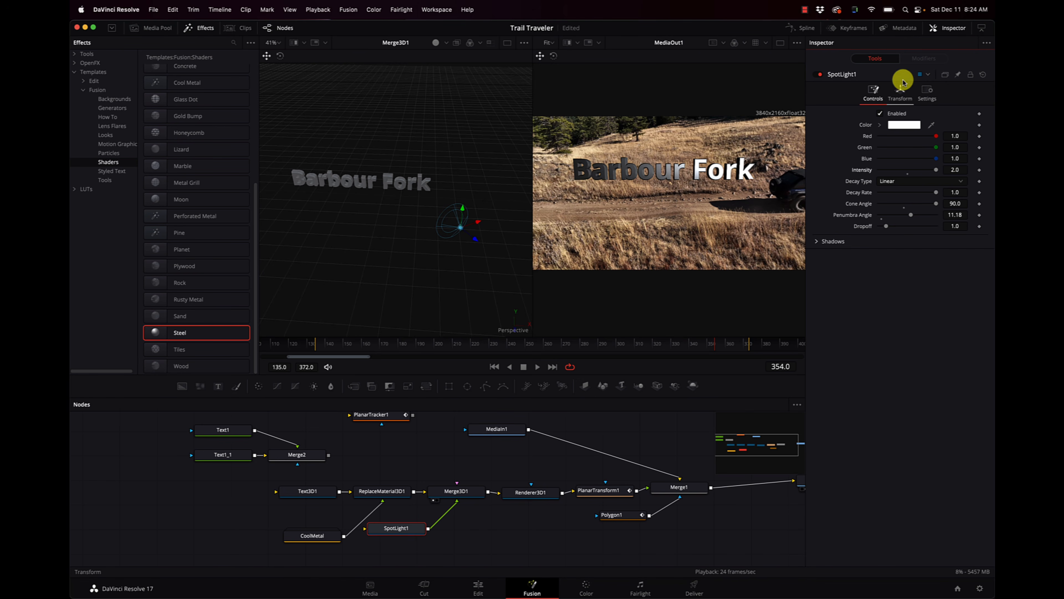
Move SpotLight1 to X 1.151, Y 0.057, Z 1.35 and set its Y rotation to 15.6
{"action": "left_click", "coordinate": [901, 92]}
{"action": "left_click_drag", "start_coordinate": [903, 197], "coordinate": [908, 196]}
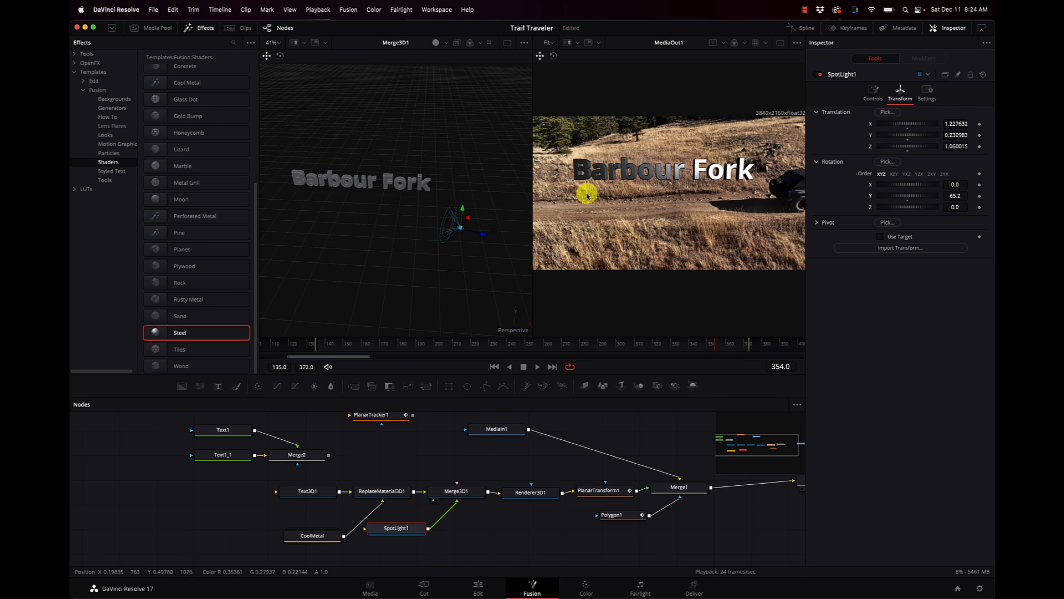
{"action": "left_click_drag", "start_coordinate": [468, 217], "coordinate": [457, 233]}
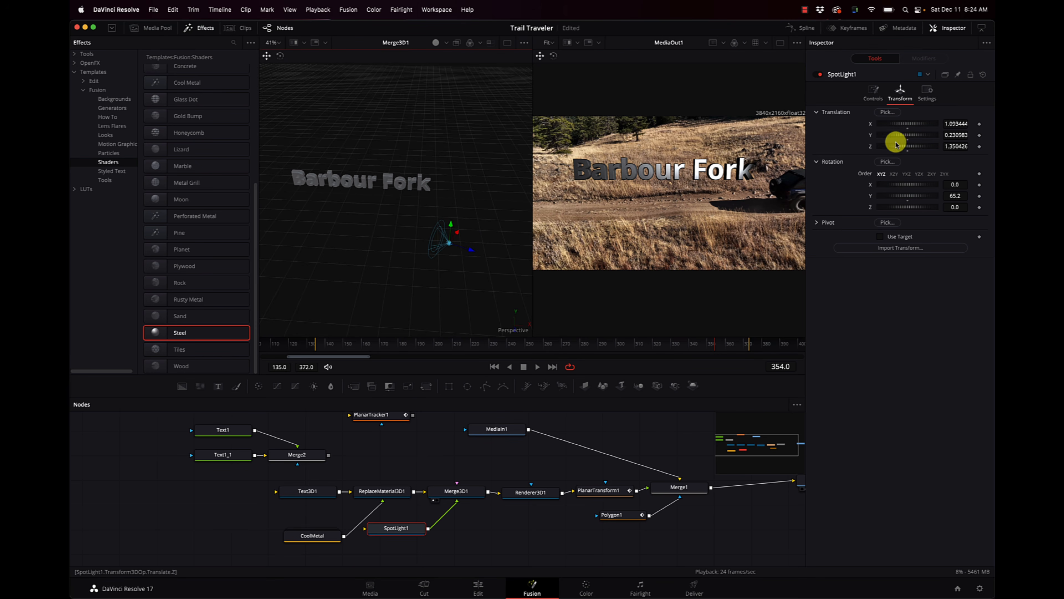
{"action": "mouse_move", "coordinate": [904, 135]}
{"action": "left_mouse_down"}
{"action": "mouse_move", "coordinate": [904, 122]}
{"action": "mouse_move", "coordinate": [905, 134]}
{"action": "left_mouse_up"}
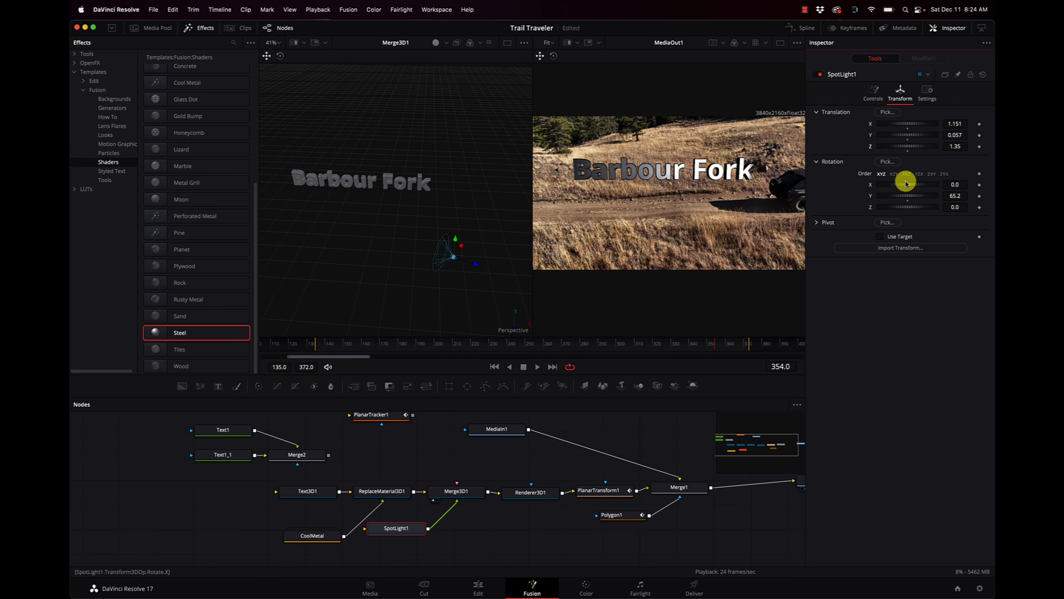
{"action": "left_click_drag", "start_coordinate": [908, 196], "coordinate": [901, 195]}
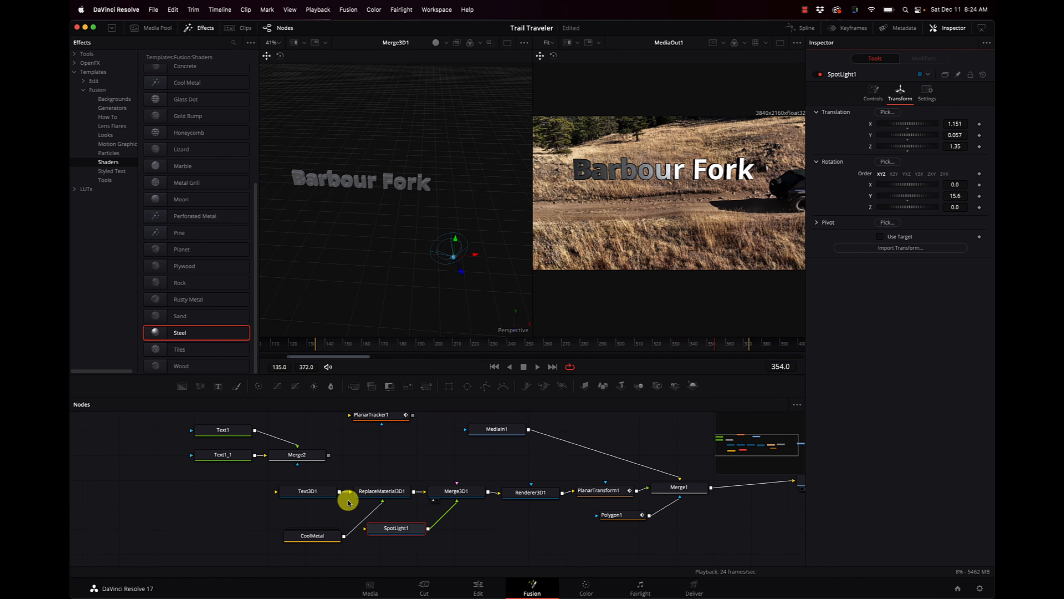
Duplicate the Text3D1 node and delete the Merge3D2 node that joins the copy to the original
{"action": "left_click_drag", "start_coordinate": [309, 493], "coordinate": [239, 492]}
{"action": "left_click", "coordinate": [240, 491]}
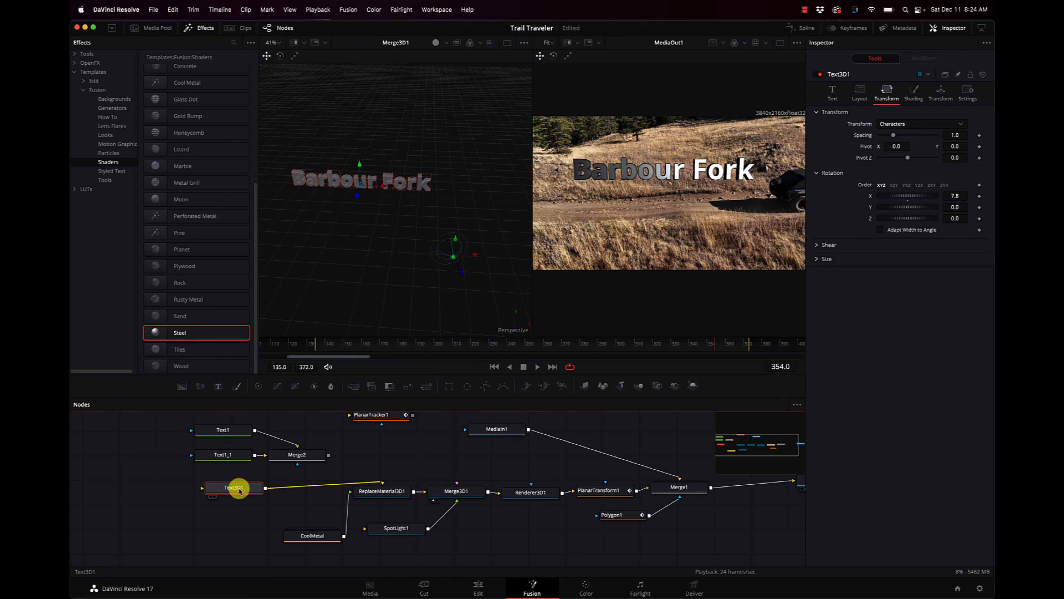
{"action": "key", "text": "super+v"}
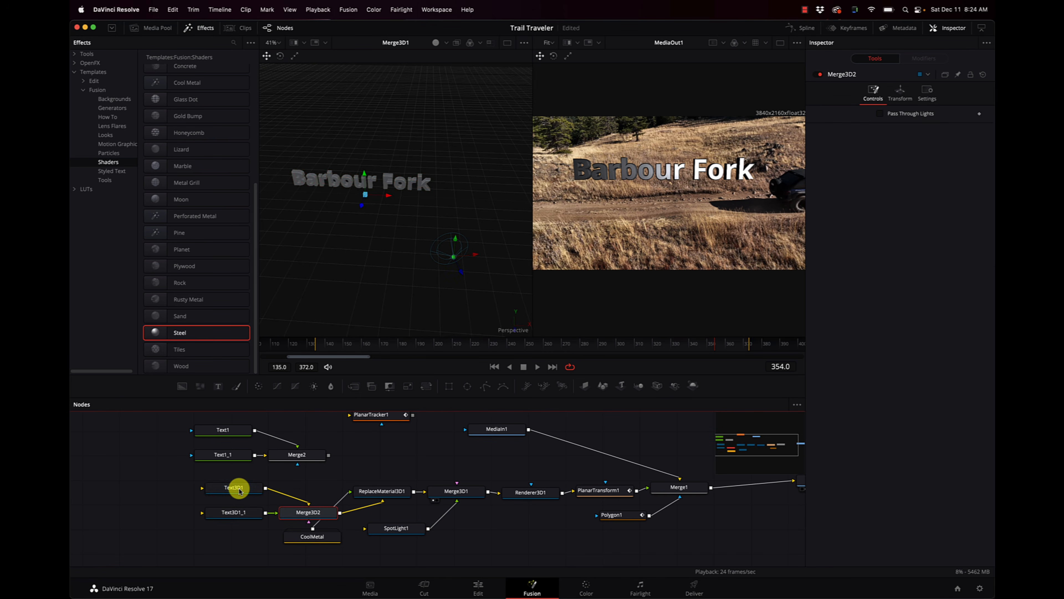
{"action": "left_click_drag", "start_coordinate": [297, 514], "coordinate": [386, 462]}
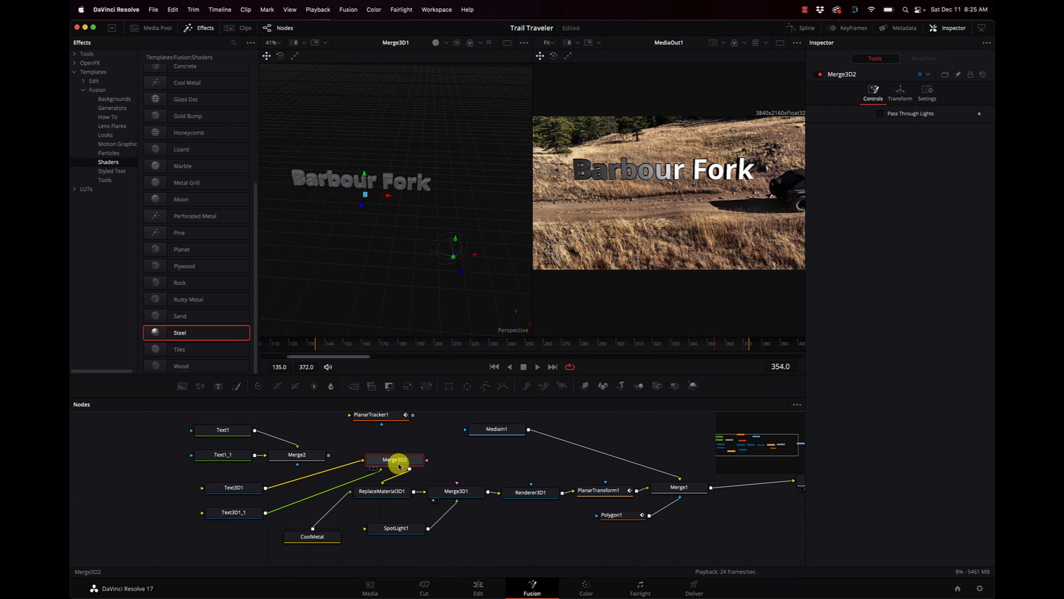
{"action": "key", "text": "Delete"}
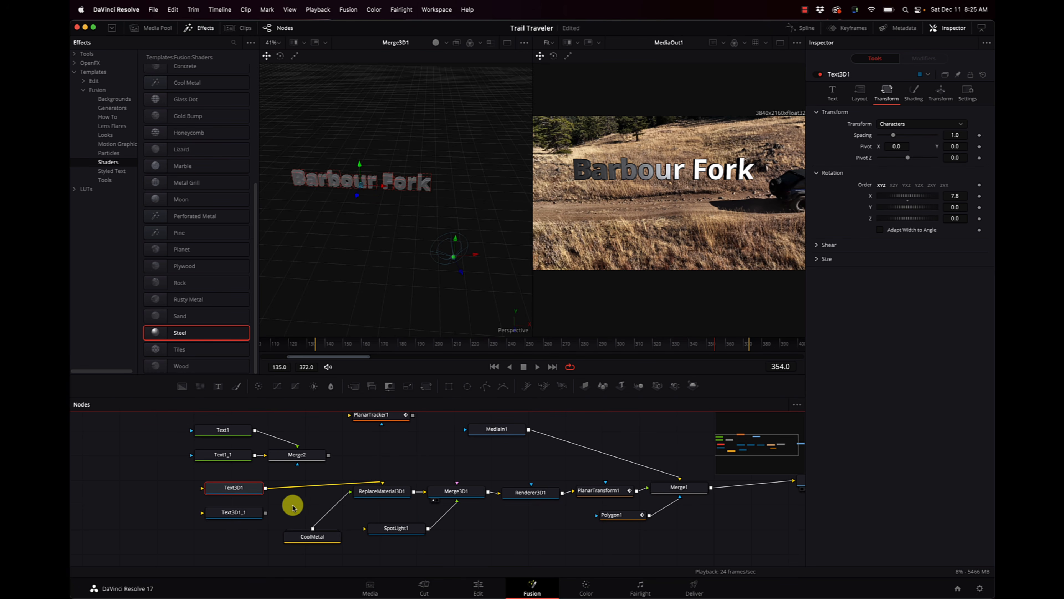
Connect the duplicate Text3D1_1 to Merge3D1 and reduce its extrusion depth, bevel depth and bevel width to 0
{"action": "left_click_drag", "start_coordinate": [241, 518], "coordinate": [451, 491]}
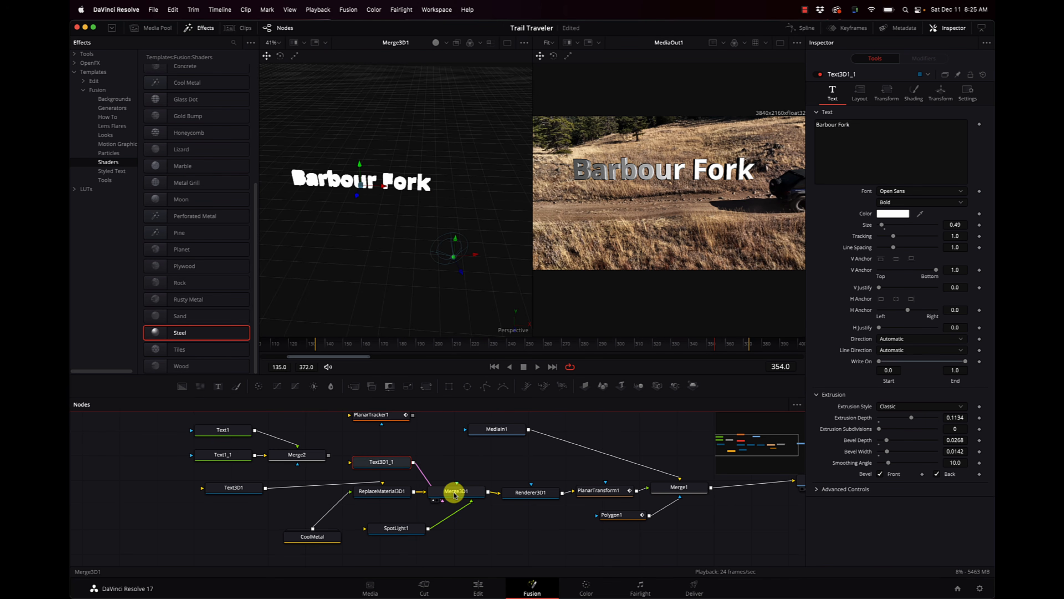
{"action": "left_click_drag", "start_coordinate": [392, 464], "coordinate": [417, 456]}
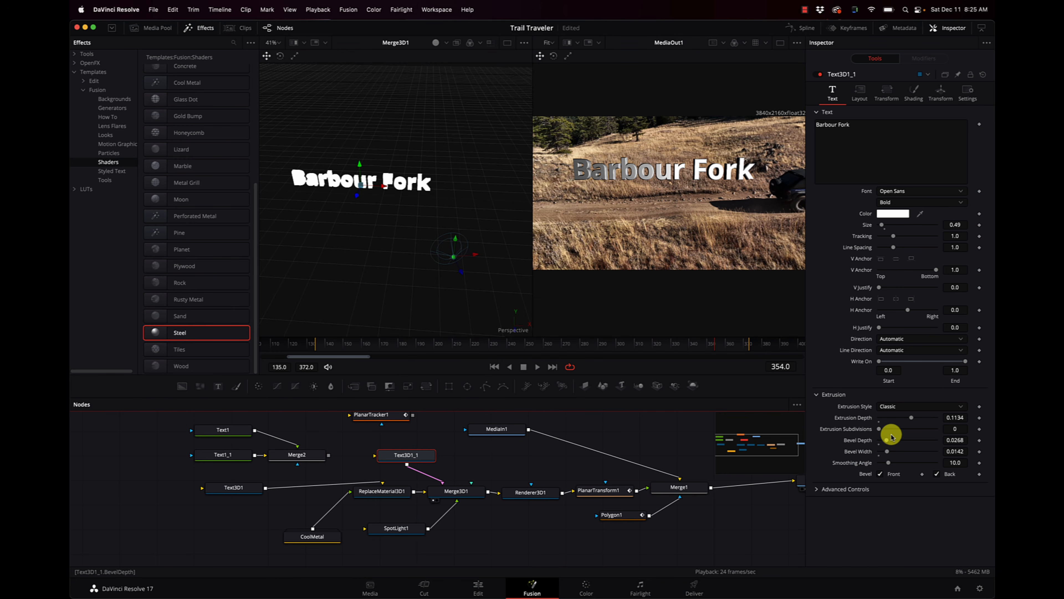
{"action": "left_click_drag", "start_coordinate": [912, 422], "coordinate": [870, 451]}
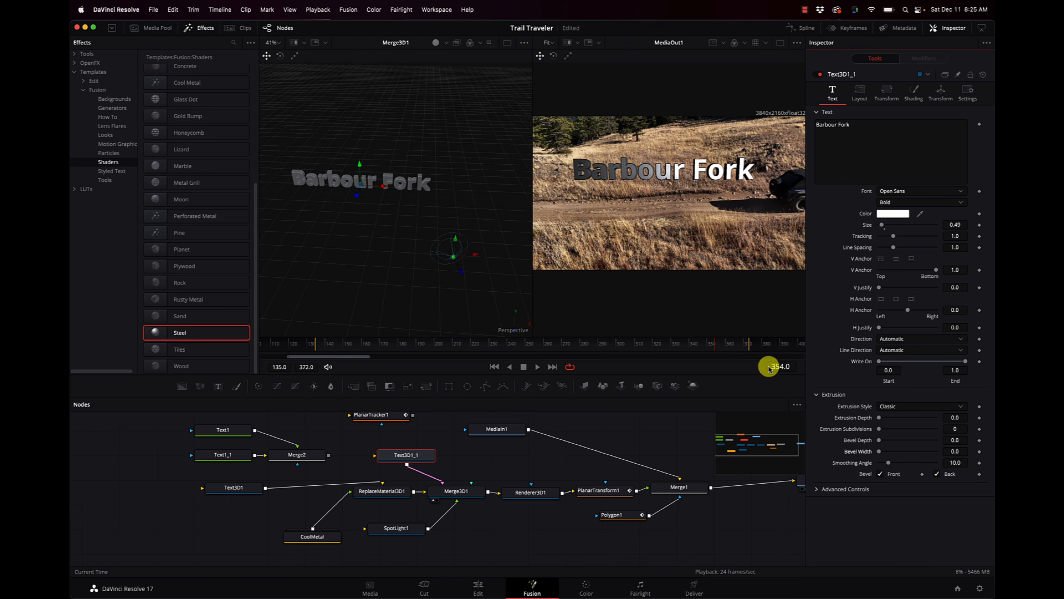
Change the text color of Text3D1_1 to black
{"action": "left_click", "coordinate": [894, 213]}
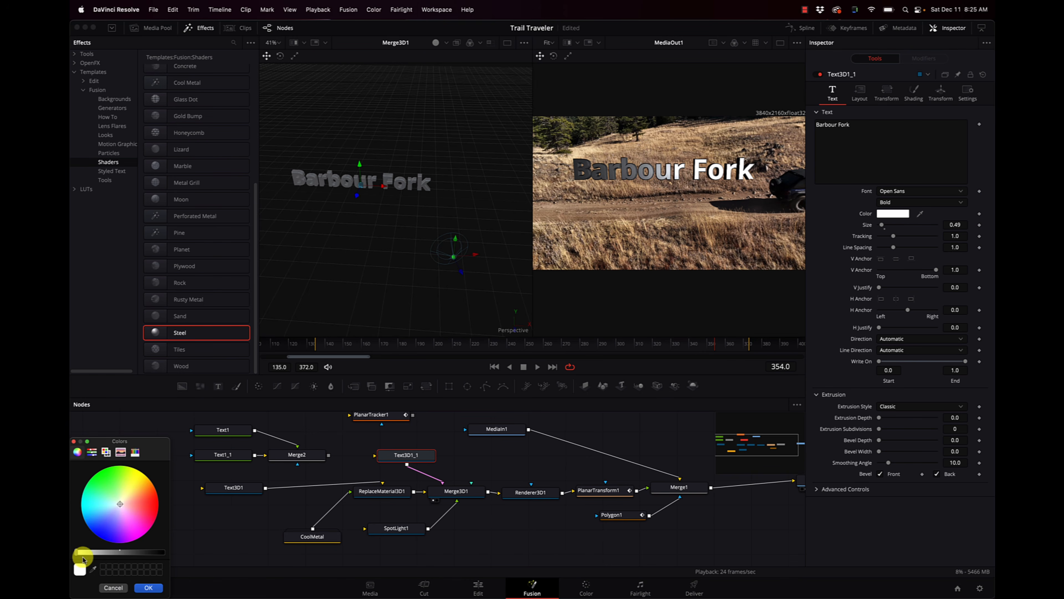
{"action": "left_click_drag", "start_coordinate": [130, 551], "coordinate": [185, 554]}
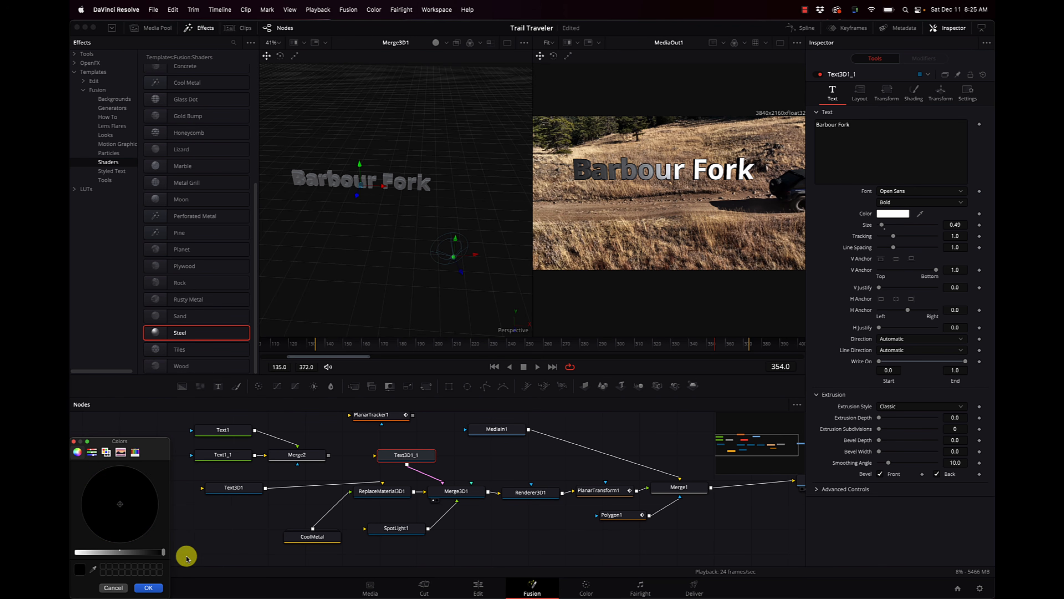
{"action": "left_click", "coordinate": [149, 588]}
Set the character X rotation of Text3D1_1 to -80.9 so the copy lies down like a shadow
{"action": "left_click", "coordinate": [413, 463]}
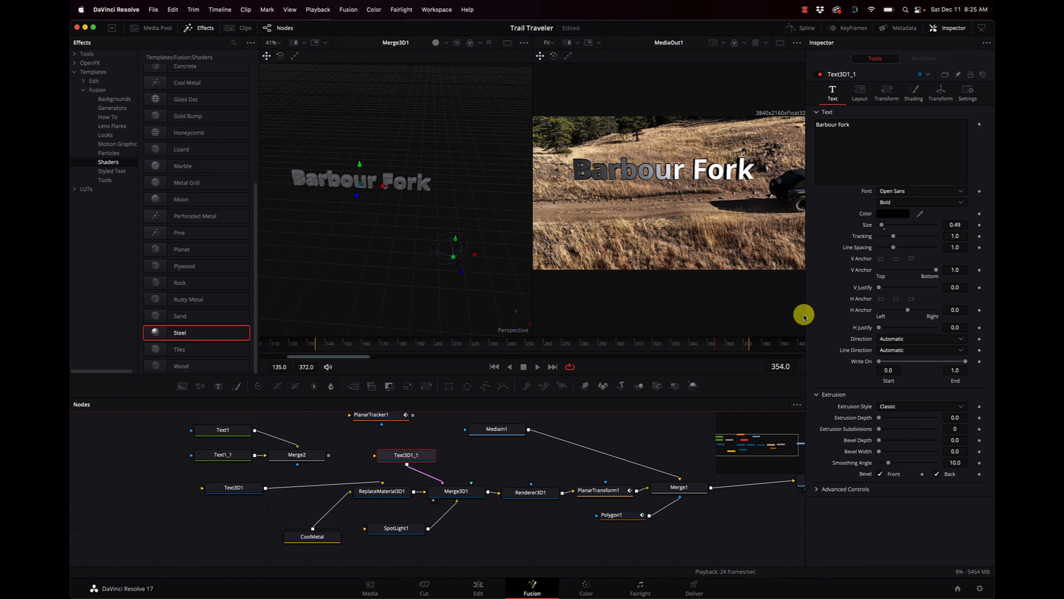
{"action": "left_click", "coordinate": [885, 92]}
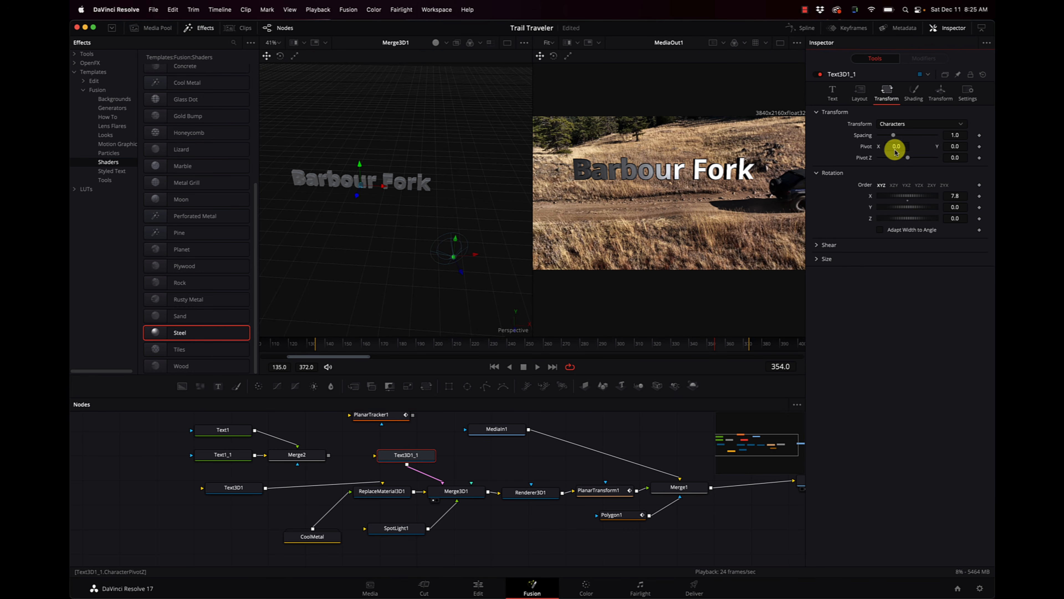
{"action": "mouse_move", "coordinate": [898, 197]}
{"action": "left_mouse_down"}
{"action": "mouse_move", "coordinate": [909, 199]}
{"action": "mouse_move", "coordinate": [880, 198]}
{"action": "left_mouse_up"}
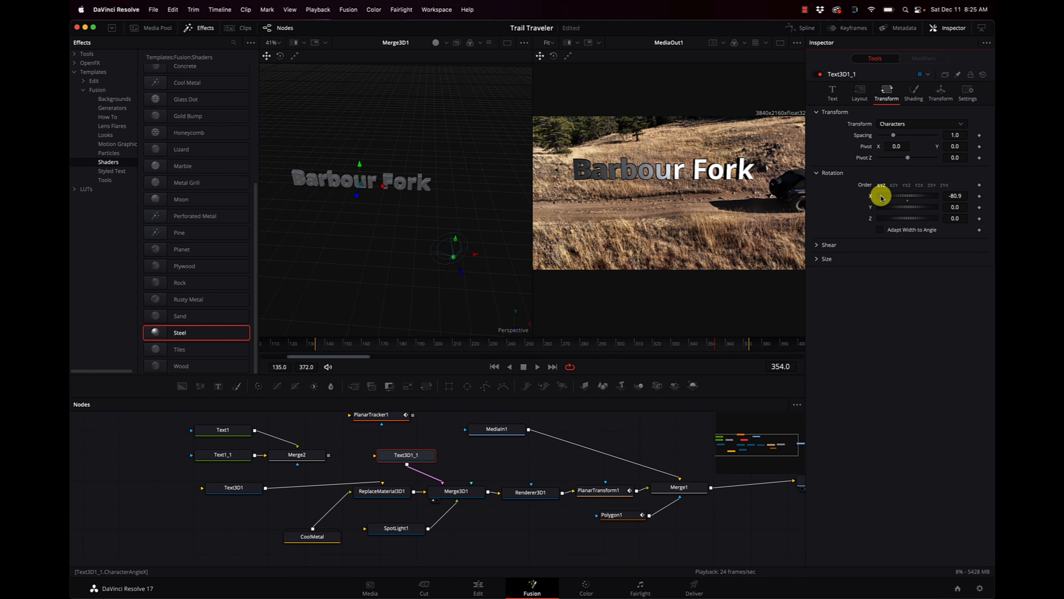
Set the character X shear of Text3D1_1 to 2.0 and its material alpha to 0.5
{"action": "left_click", "coordinate": [818, 245]}
{"action": "left_click_drag", "start_coordinate": [908, 257], "coordinate": [938, 259]}
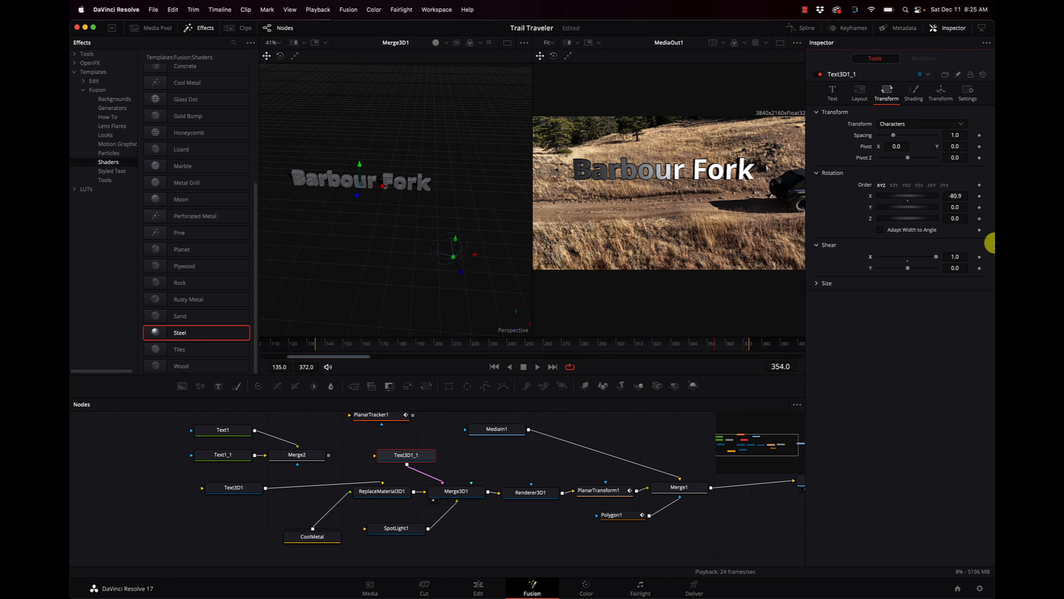
{"action": "left_click", "coordinate": [955, 258]}
{"action": "type", "text": "2"}
{"action": "key", "text": "Tab"}
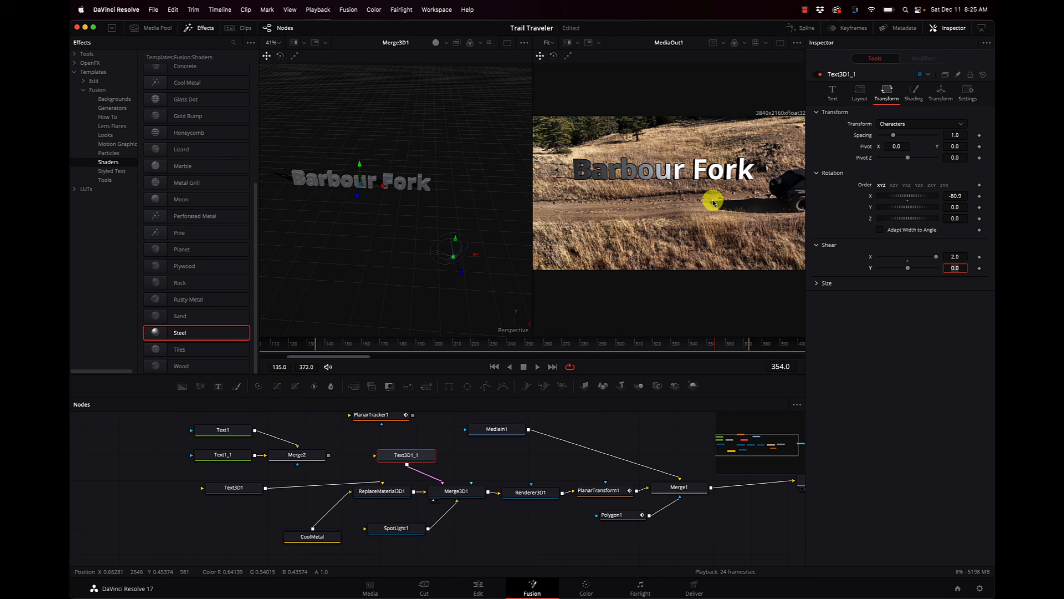
{"action": "left_click", "coordinate": [914, 96]}
{"action": "left_click_drag", "start_coordinate": [919, 225], "coordinate": [910, 223]}
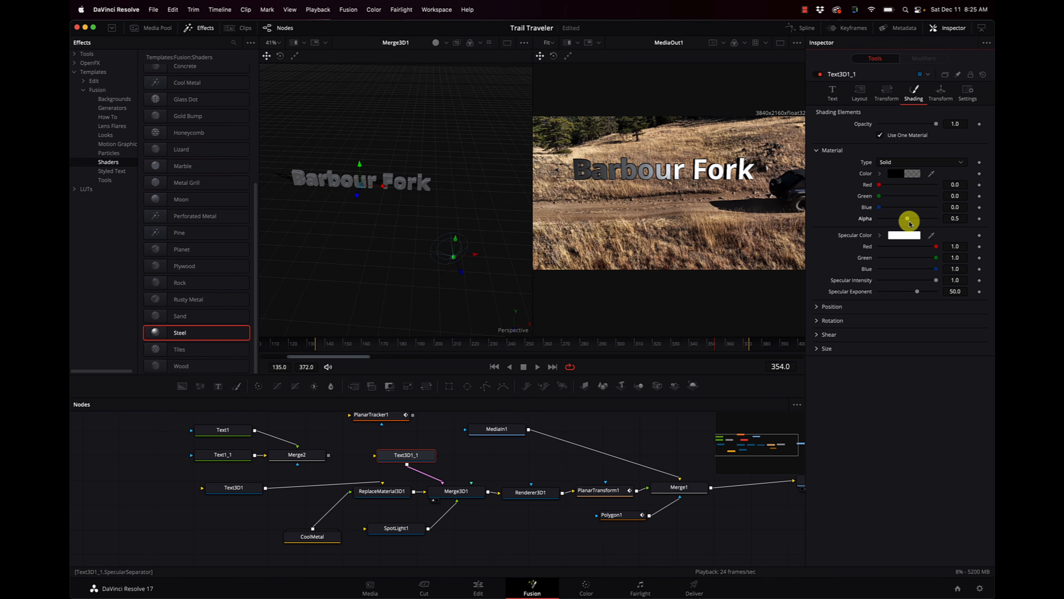
On the Edit page, paste the copied MAVIC3_0007.MOV clip onto Video 1 at about 01:41:36;10, over the existing clip, and save the project
{"action": "left_click", "coordinate": [477, 585]}
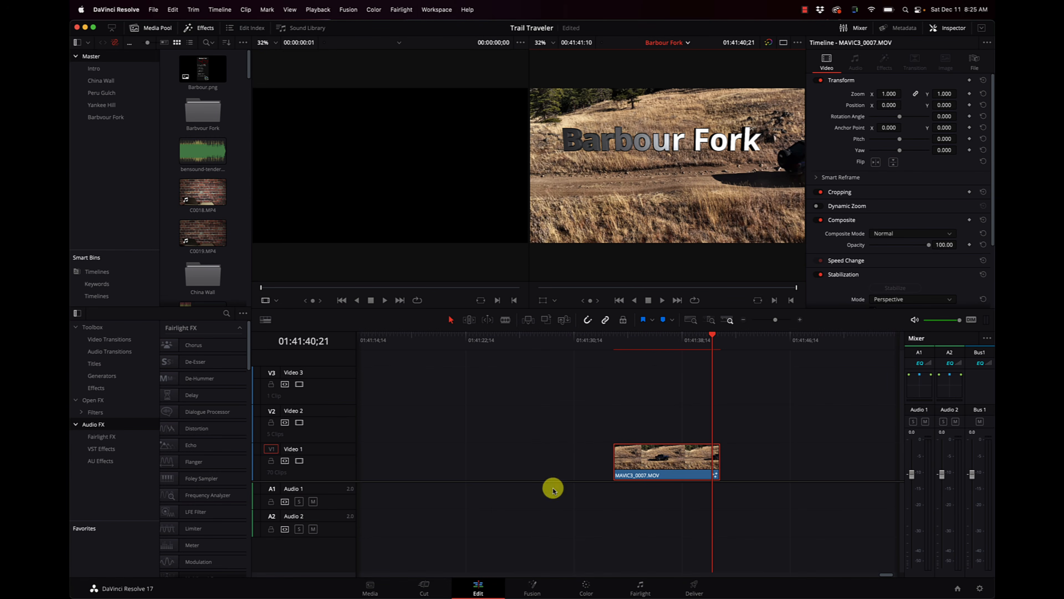
{"action": "left_click", "coordinate": [653, 340]}
{"action": "key", "text": "ctrl+v"}
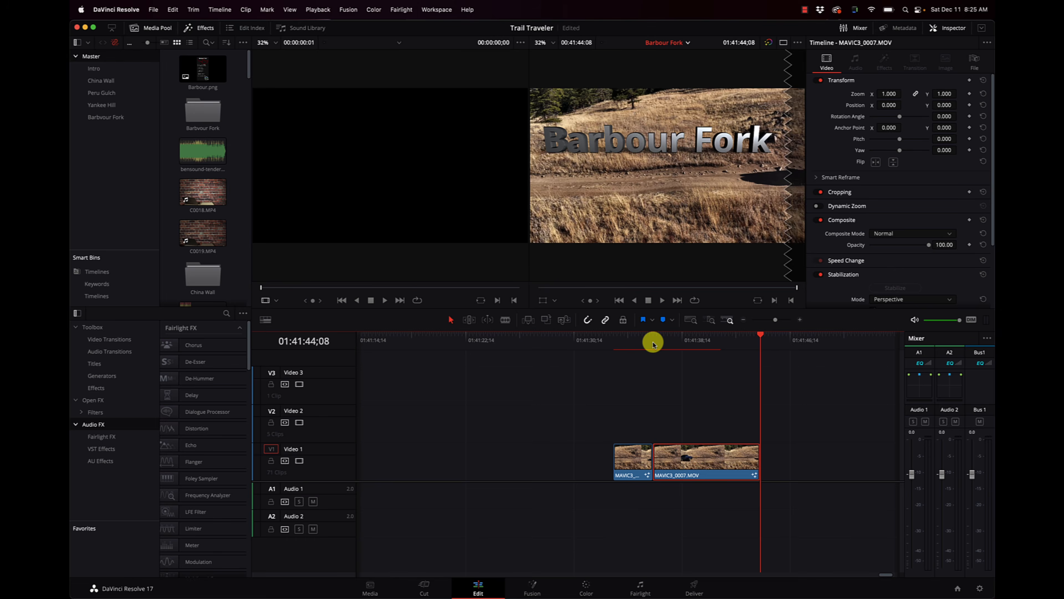
{"action": "key", "text": "super+s"}
Return the playhead to the start of the pasted clip and delete the leftover clip segment before it
{"action": "left_click", "coordinate": [653, 342]}
{"action": "mouse_move", "coordinate": [650, 343]}
{"action": "left_mouse_down"}
{"action": "mouse_move", "coordinate": [635, 343]}
{"action": "mouse_move", "coordinate": [657, 346]}
{"action": "left_mouse_up"}
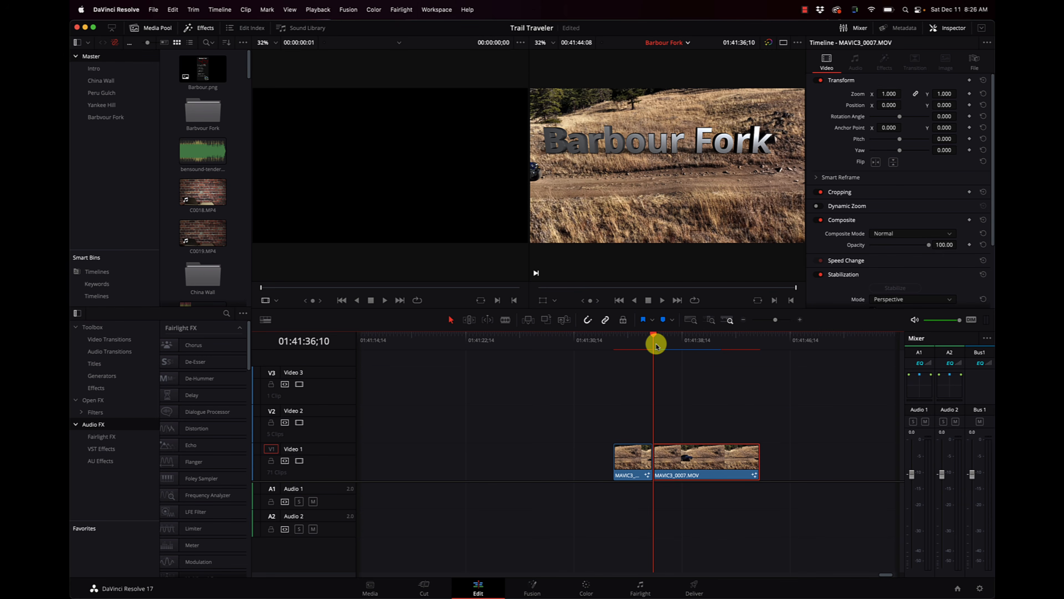
{"action": "left_click", "coordinate": [629, 460]}
{"action": "left_click_drag", "start_coordinate": [629, 460], "coordinate": [582, 460]}
{"action": "key", "text": "BackSpace"}
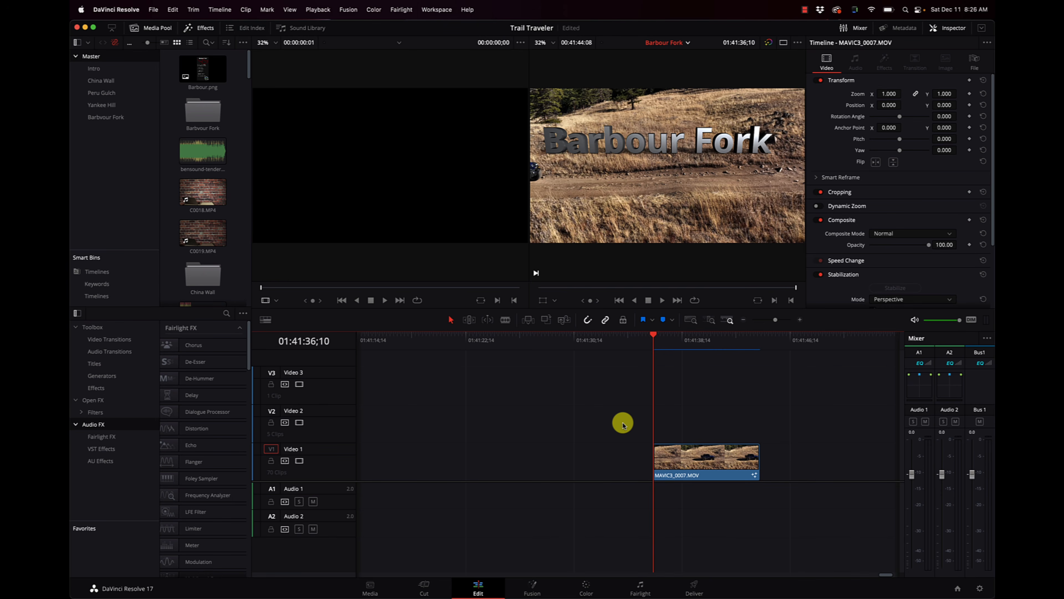
Play back the pasted clip to check the title as the jeep passes in front of it
{"action": "key", "text": "space"}
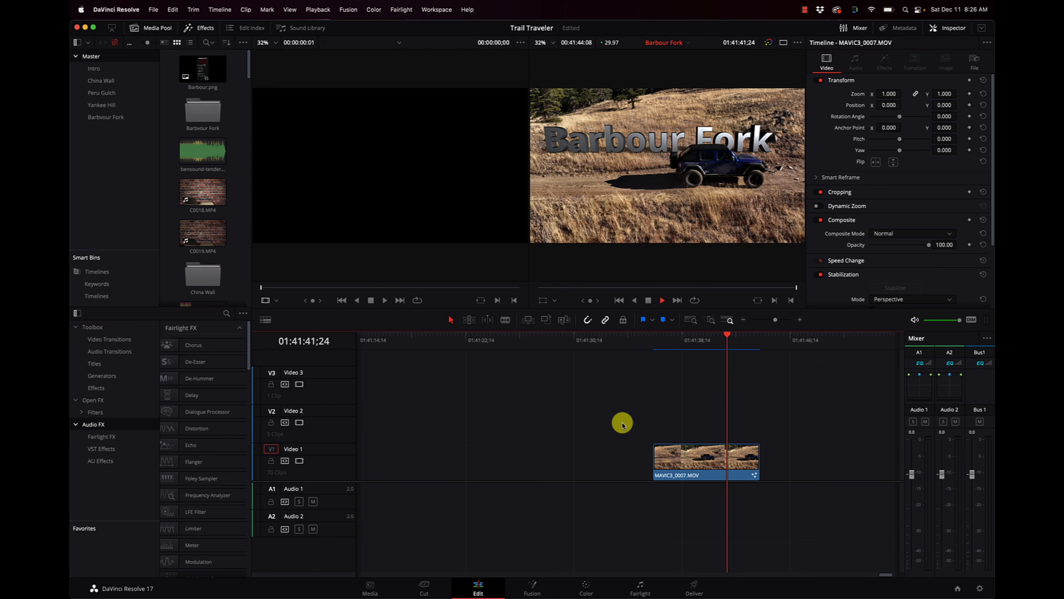
{"action": "key", "text": "space"}
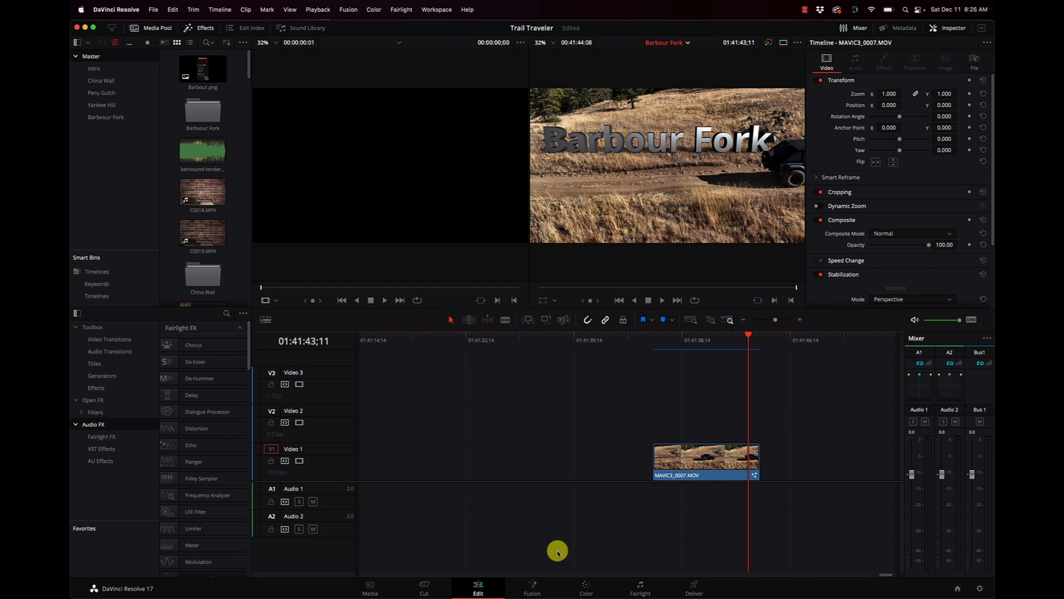
Open the pasted clip's composition on the Fusion page, bring its whole node tree into view and save the project
{"action": "left_click", "coordinate": [533, 586]}
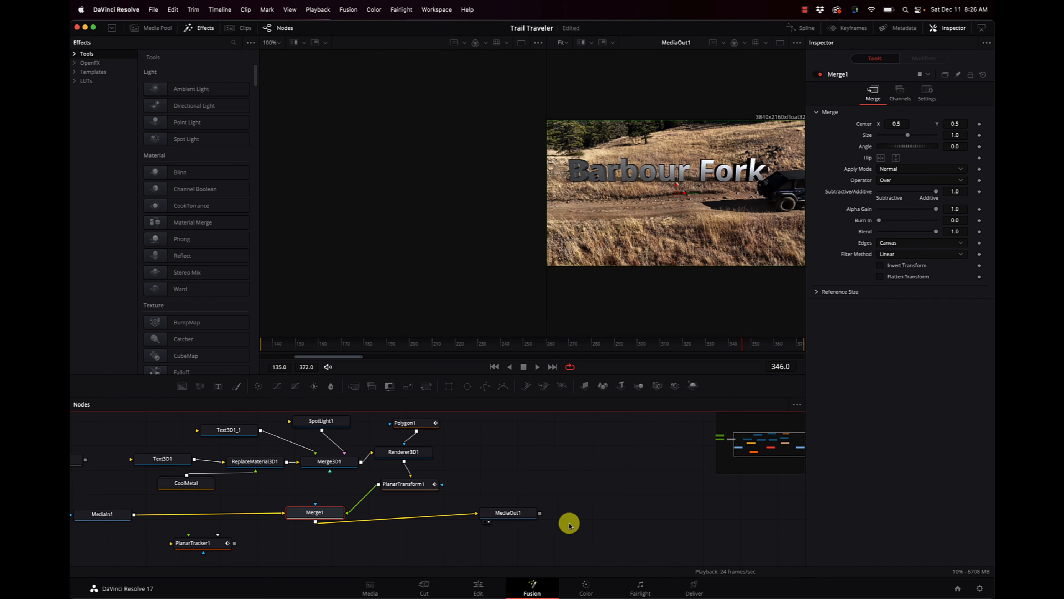
{"action": "scroll", "coordinate": [566, 522], "scroll_direction": "left", "scroll_amount": 8}
{"action": "scroll", "coordinate": [566, 526], "scroll_direction": "up", "scroll_amount": 1}
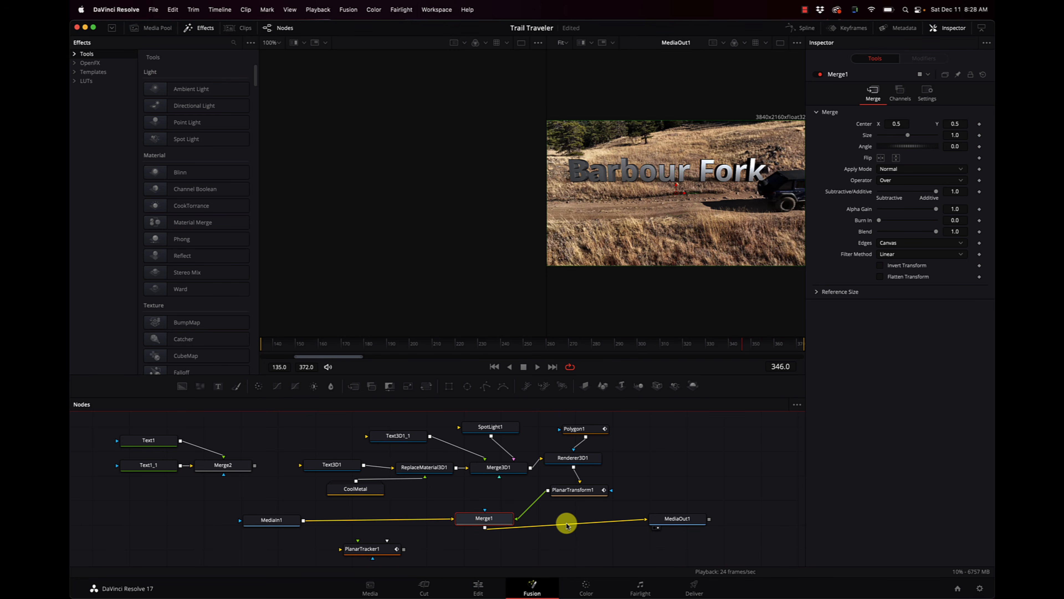
{"action": "key", "text": "super+s"}
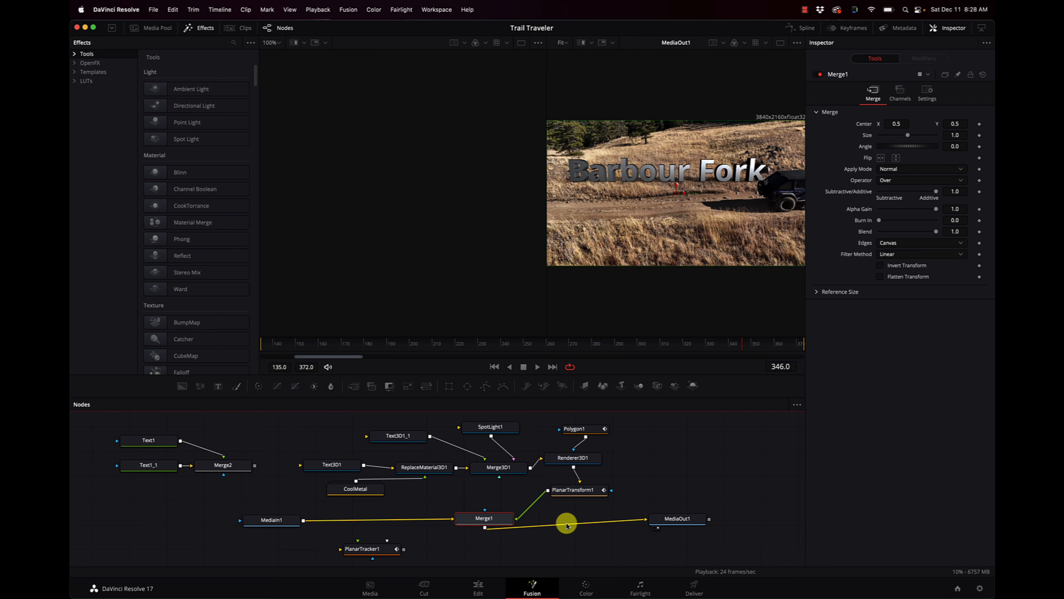